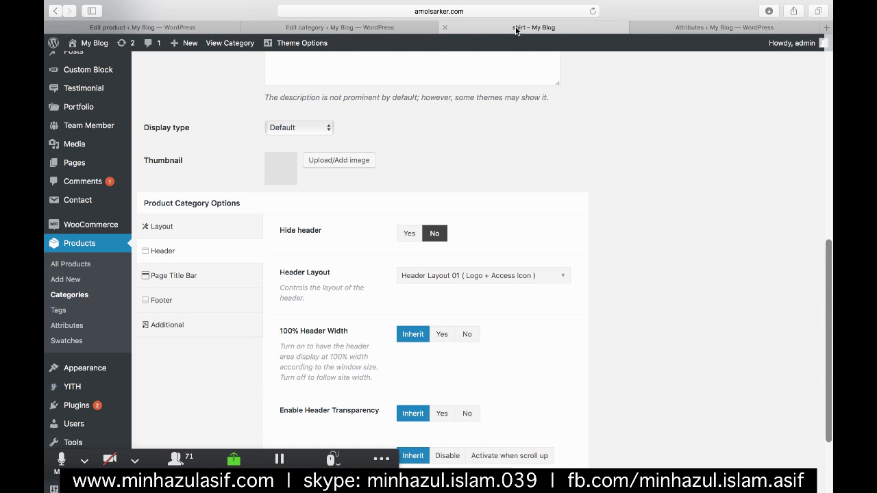
- View the live Shirt shop page, checking the MAN menu and scrolling through its products
left_click(515, 27)
mouse_move(145, 260)
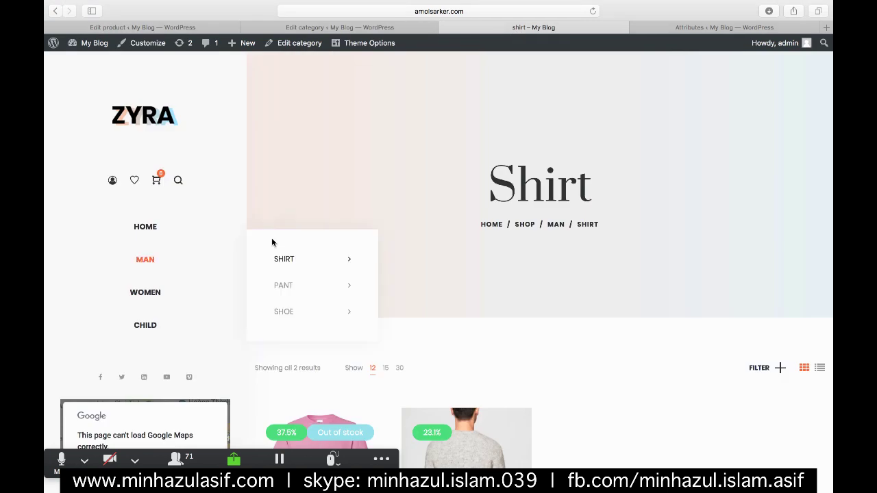
mouse_move(273, 257)
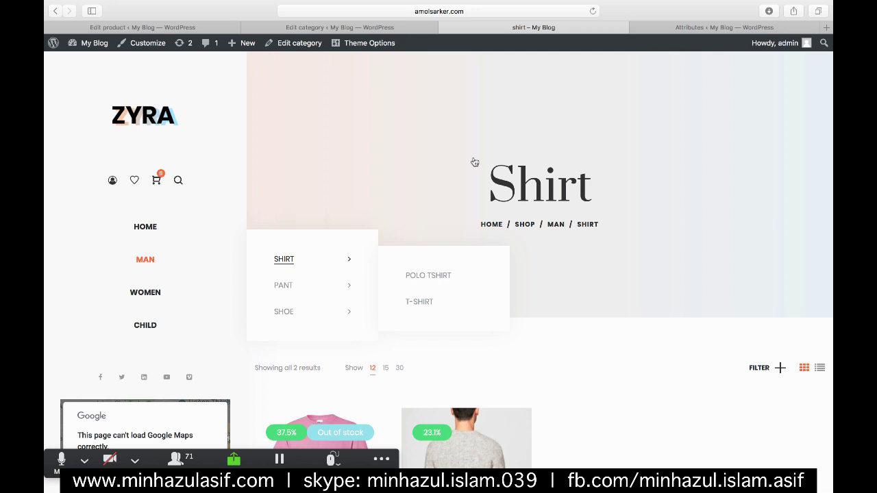
scroll(601, 292, "down", 1)
scroll(600, 293, "down", 3)
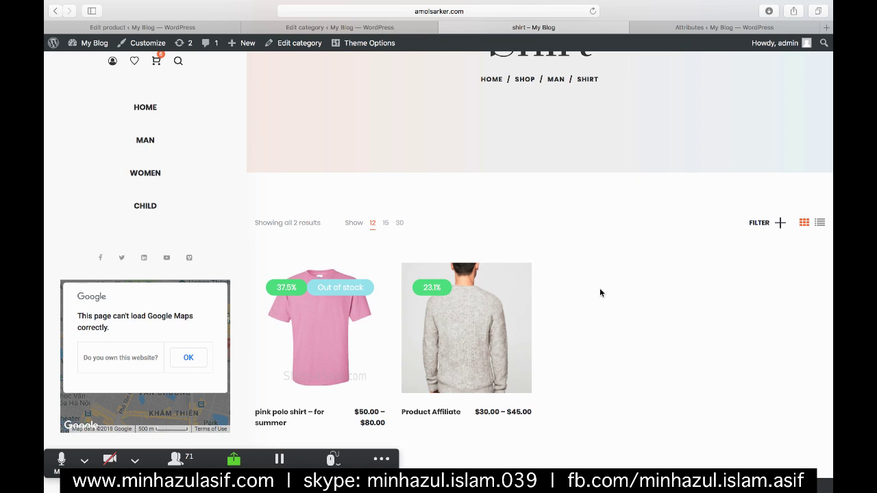
scroll(599, 293, "down", 1)
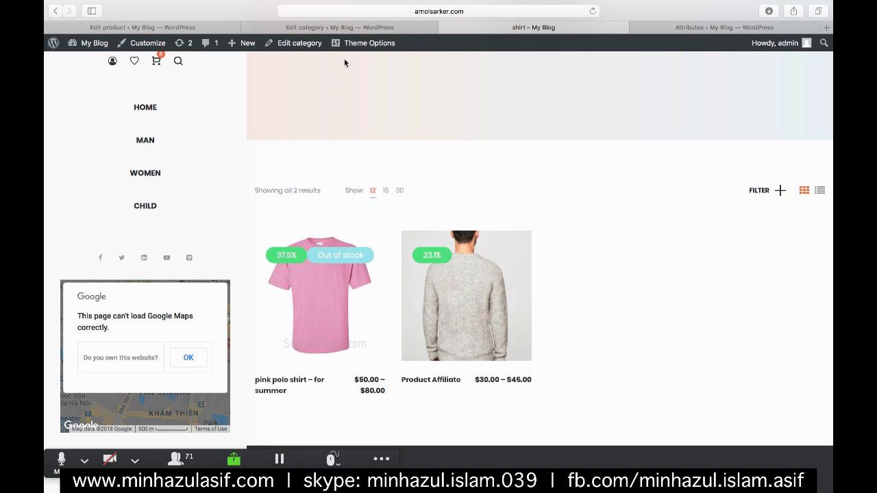
- Return to the shirt category editor and show its Layout settings
left_click(349, 28)
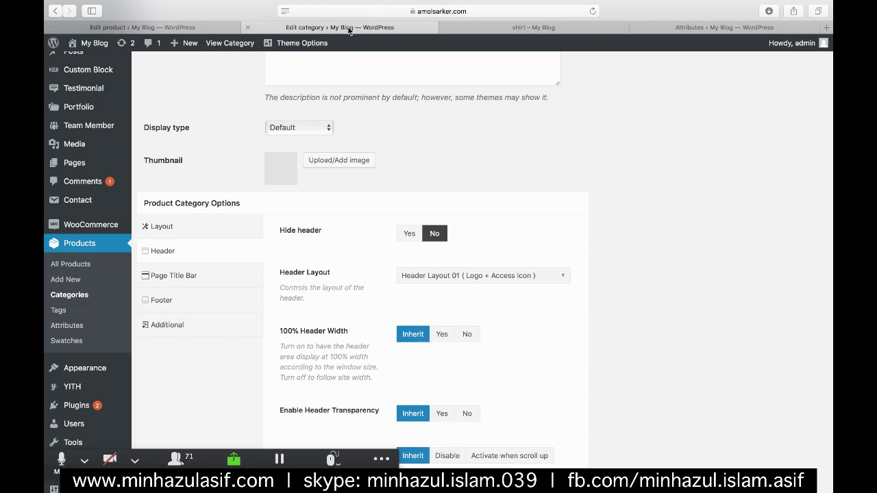
left_click(491, 27)
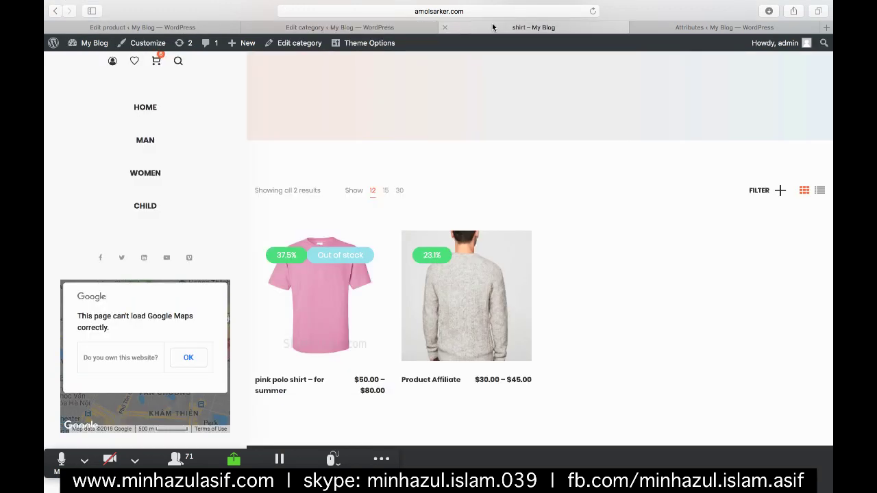
left_click(335, 28)
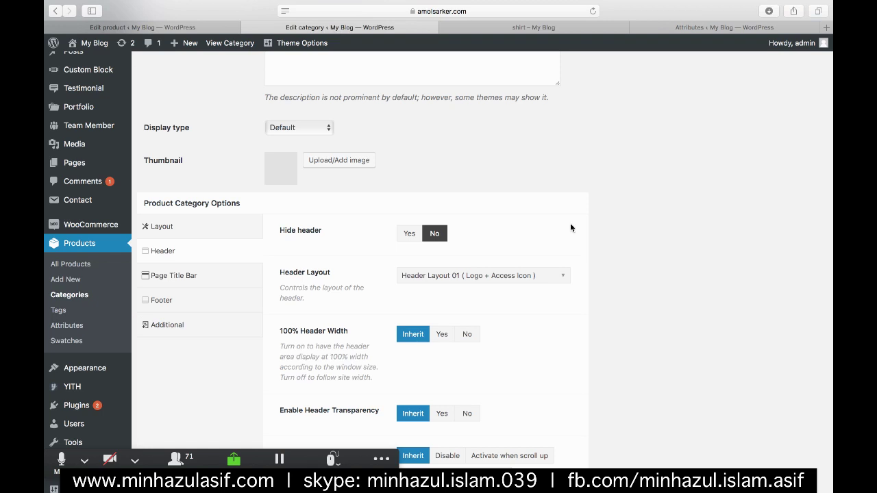
left_click(162, 226)
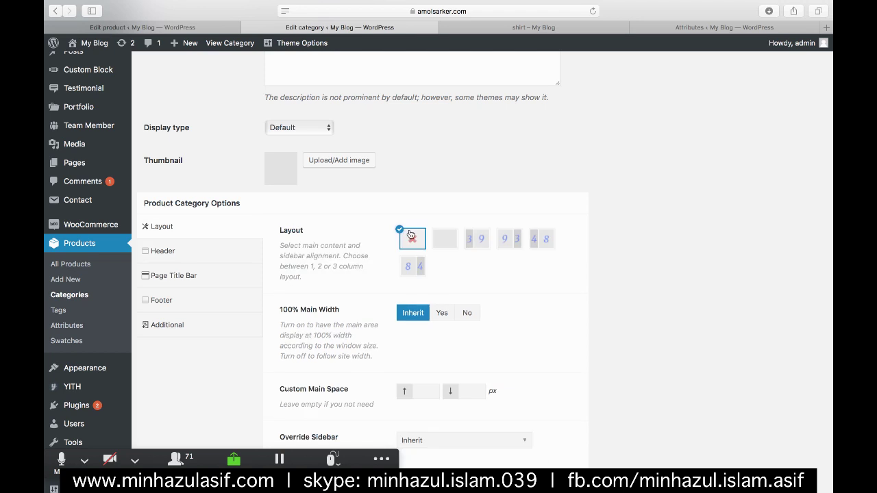
- Browse the Product Category Options and Main Menu list, glancing at the live Shirt page
scroll(411, 235, "down", 2)
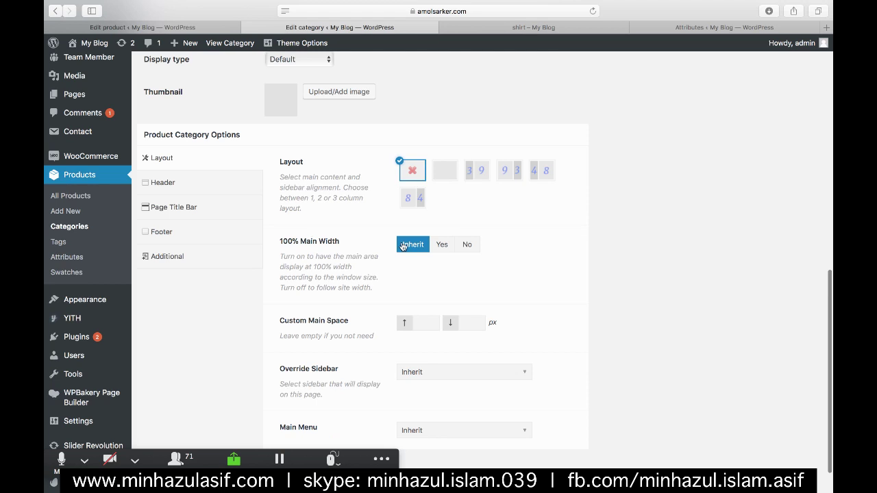
scroll(404, 233, "down", 1)
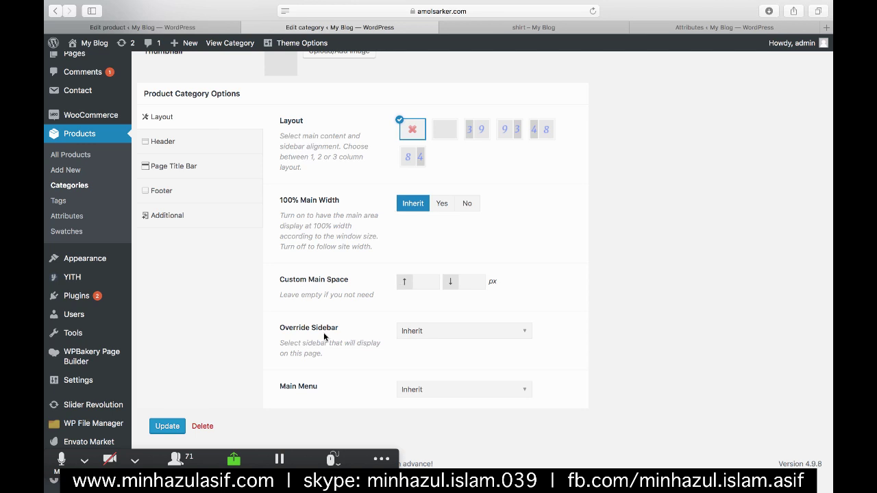
scroll(413, 342, "up", 1)
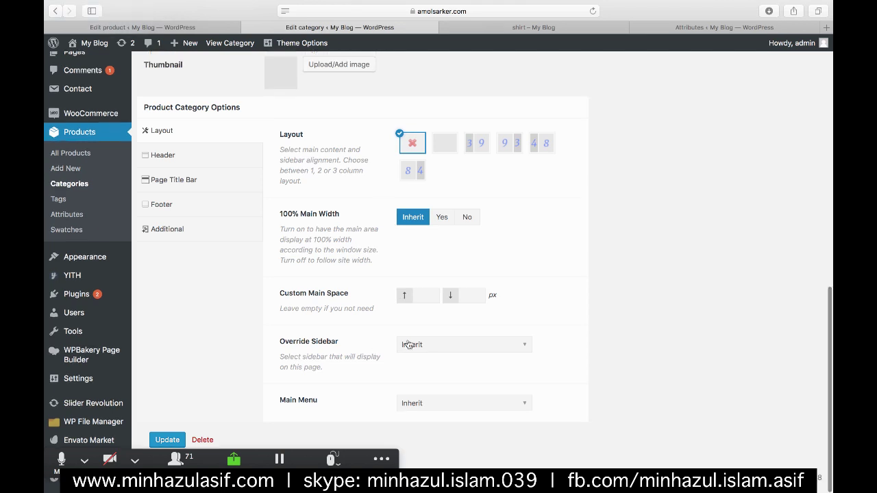
left_click(436, 408)
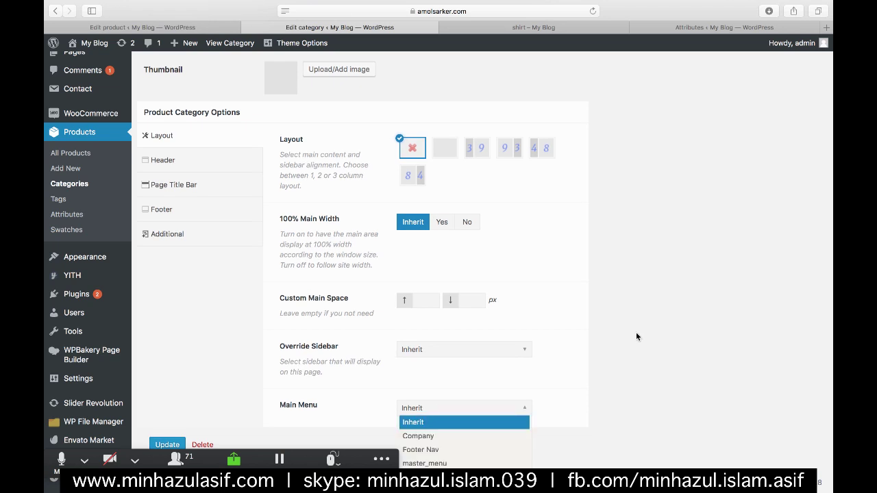
scroll(636, 335, "down", 2)
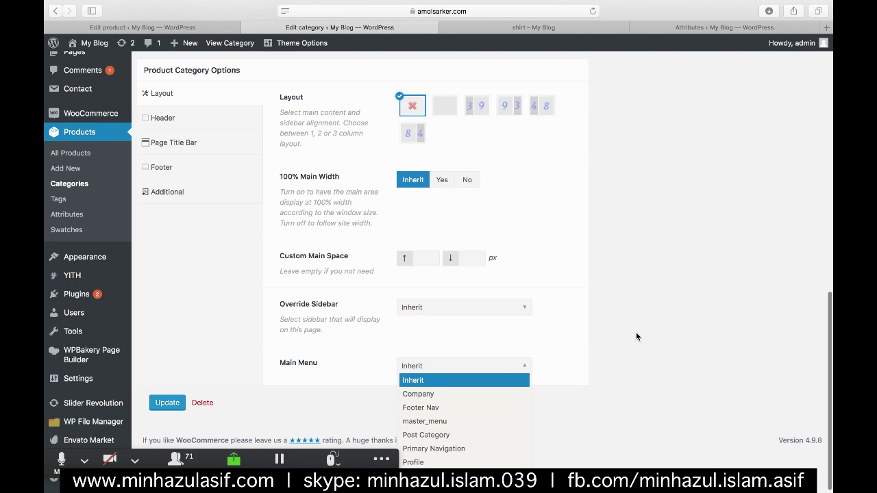
scroll(592, 354, "down", 1)
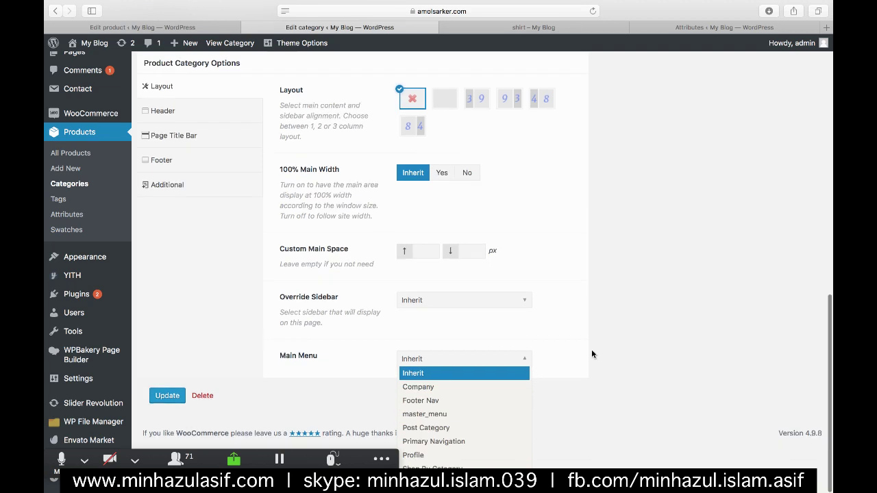
left_click(547, 26)
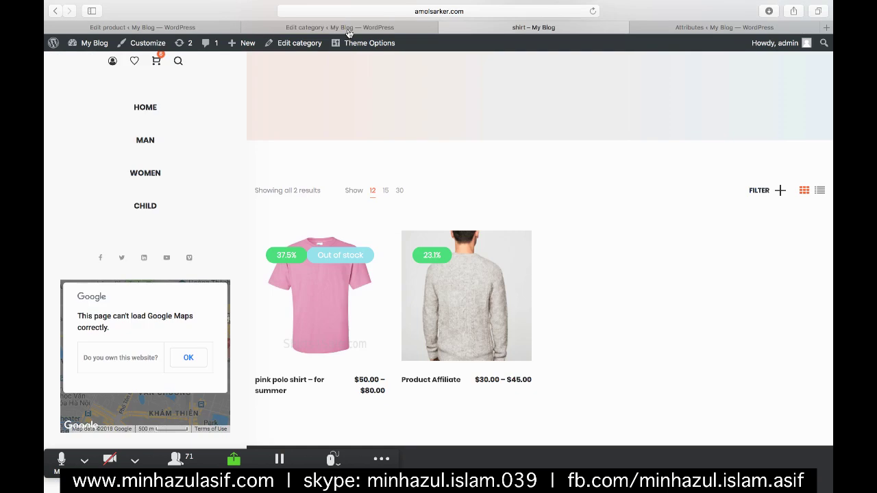
left_click(348, 29)
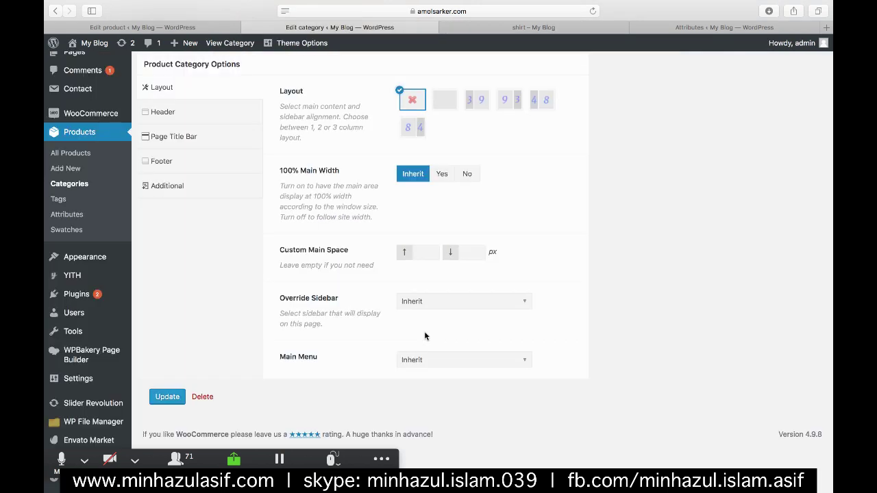
- Choose Shop By Category as the shirt category's main menu
left_click(435, 360)
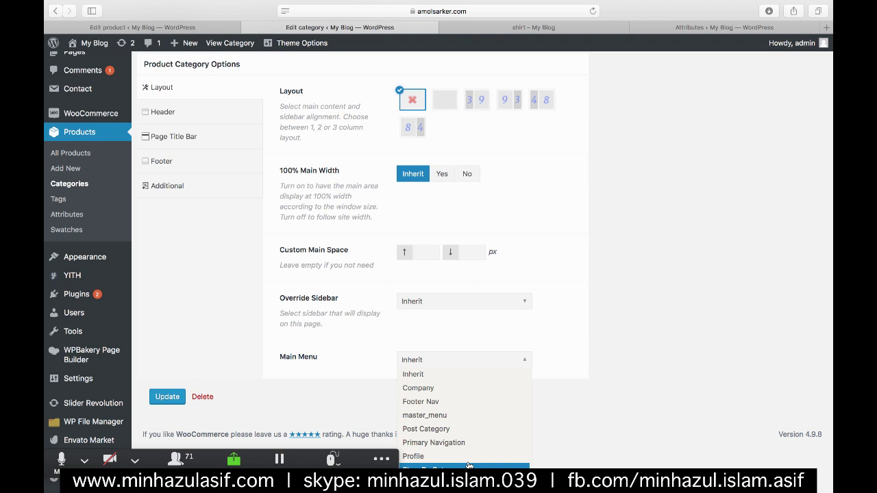
left_click(469, 466)
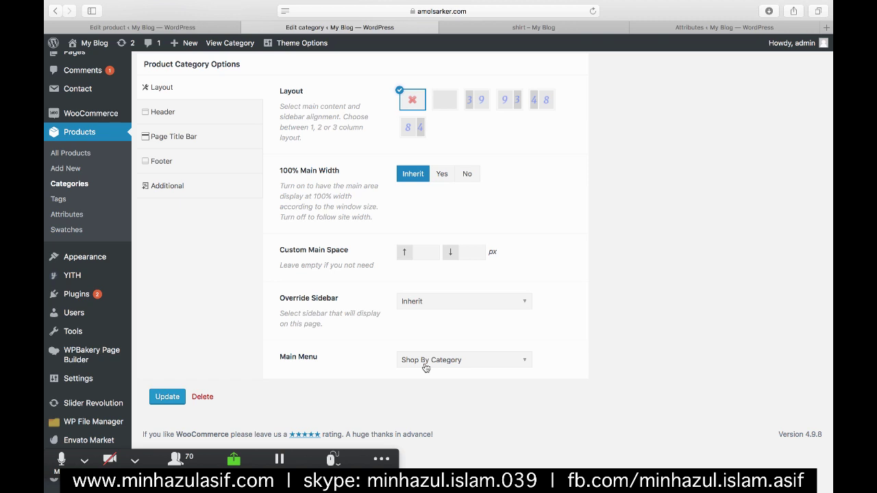
scroll(140, 235, "up", 1)
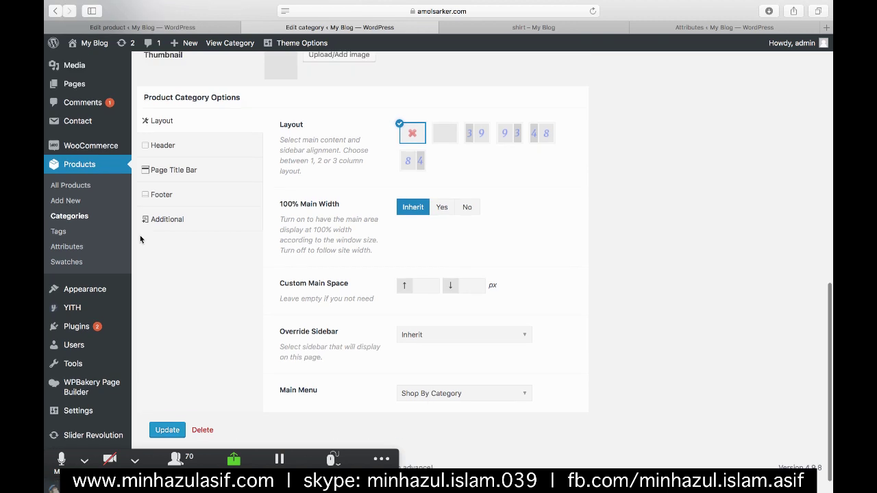
left_click(147, 145)
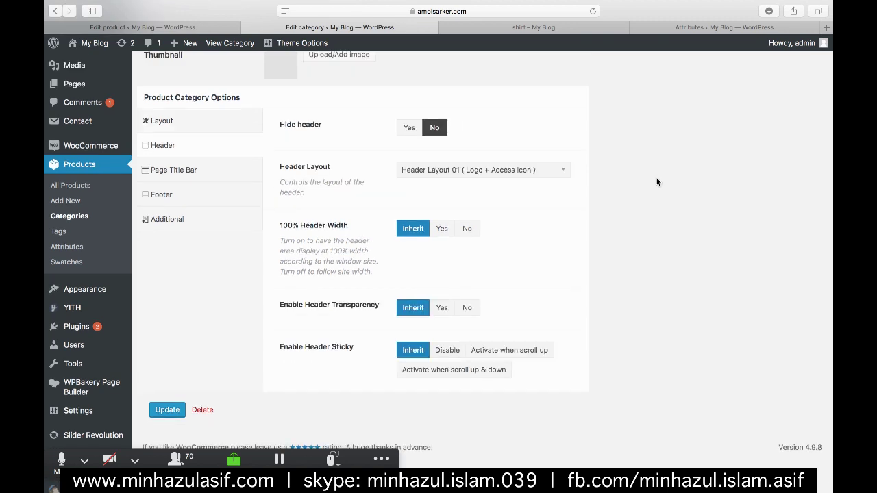
- Set the shirt category's header layout to Header Layout 05 (Header Vertical)
scroll(656, 181, "up", 3)
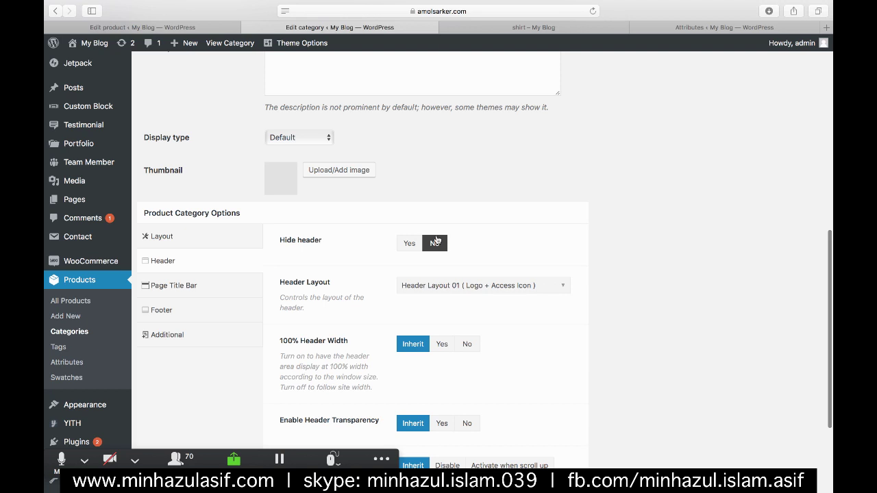
left_click(416, 283)
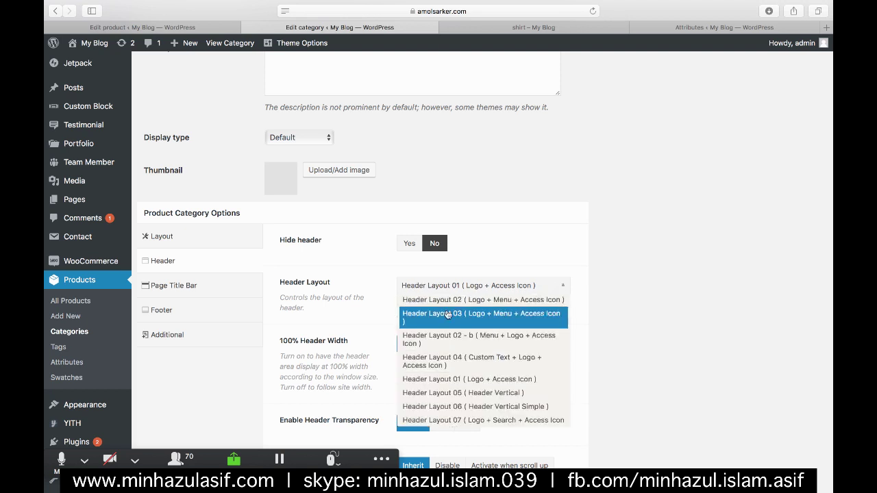
scroll(446, 314, "down", 1)
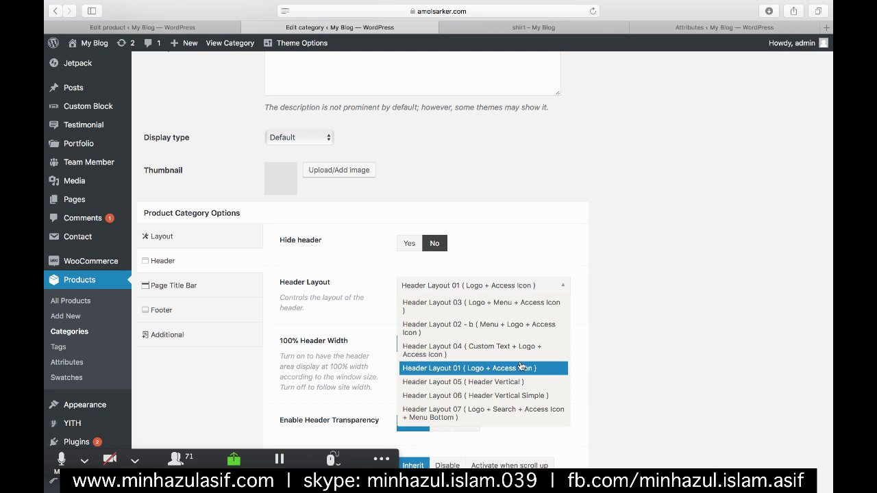
left_click(509, 381)
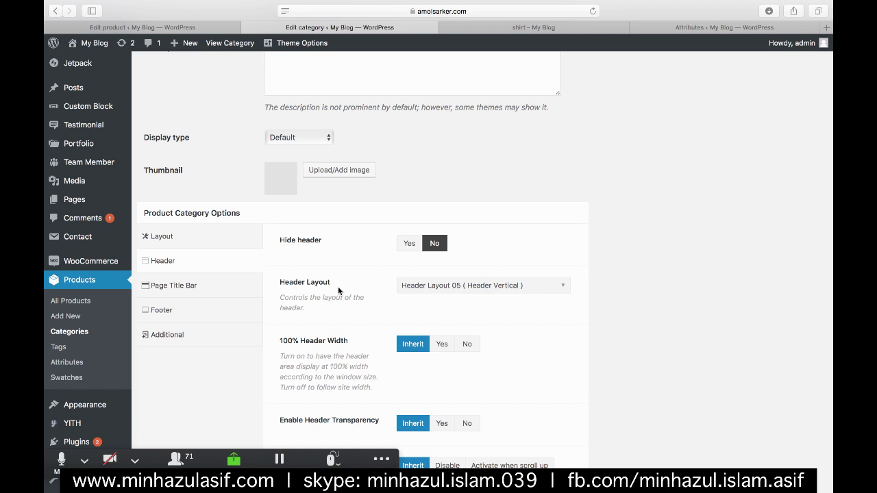
scroll(338, 286, "down", 2)
scroll(338, 286, "down", 1)
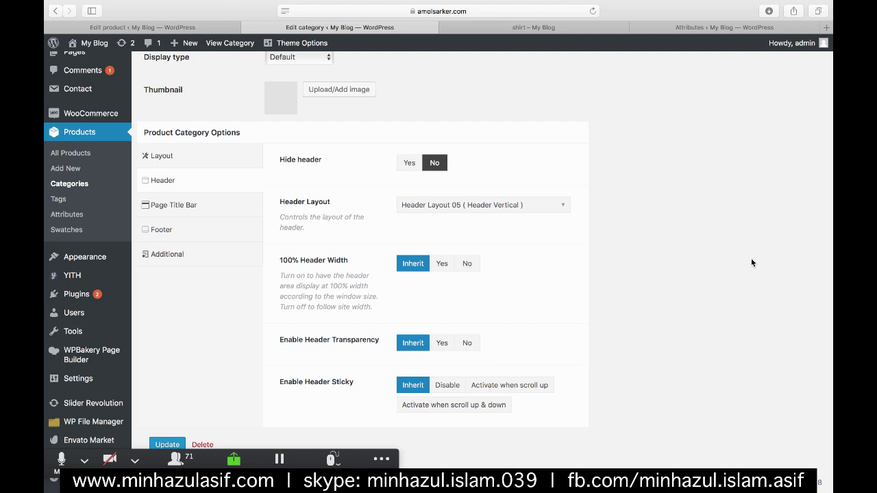
scroll(751, 263, "up", 20)
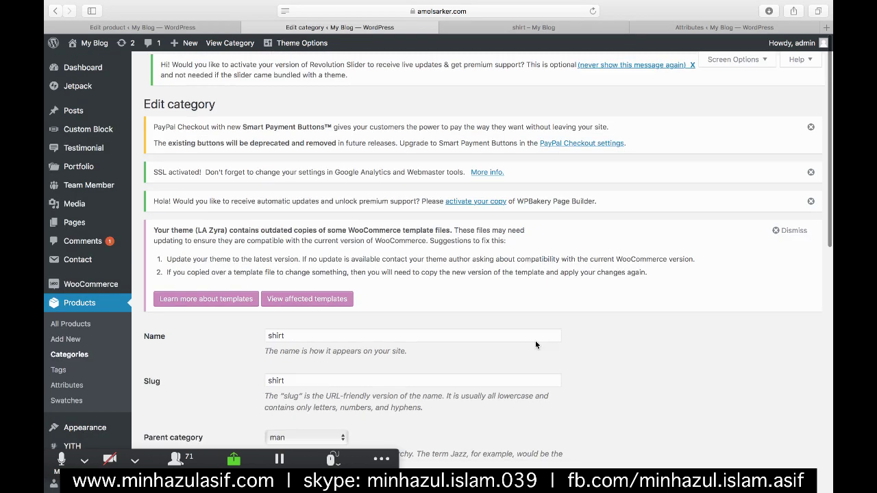
- Scroll down the category form to the Page Title Bar settings
left_click(519, 334)
scroll(520, 334, "down", 10)
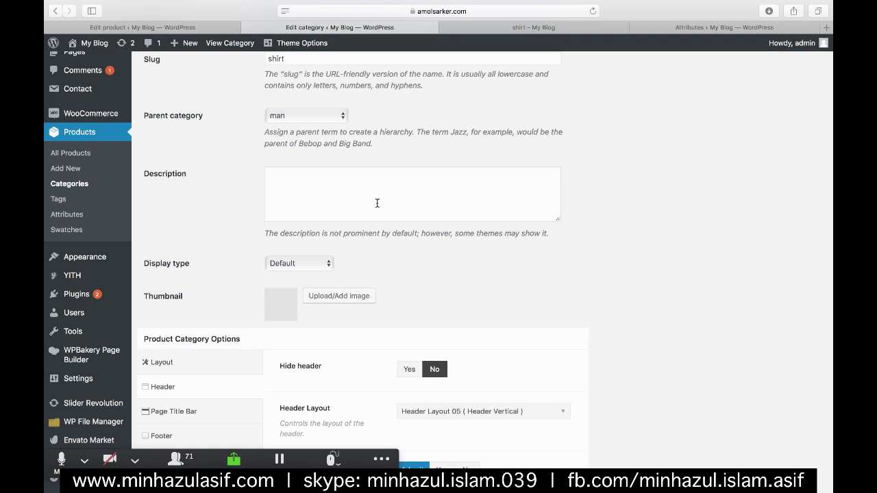
scroll(376, 202, "down", 1)
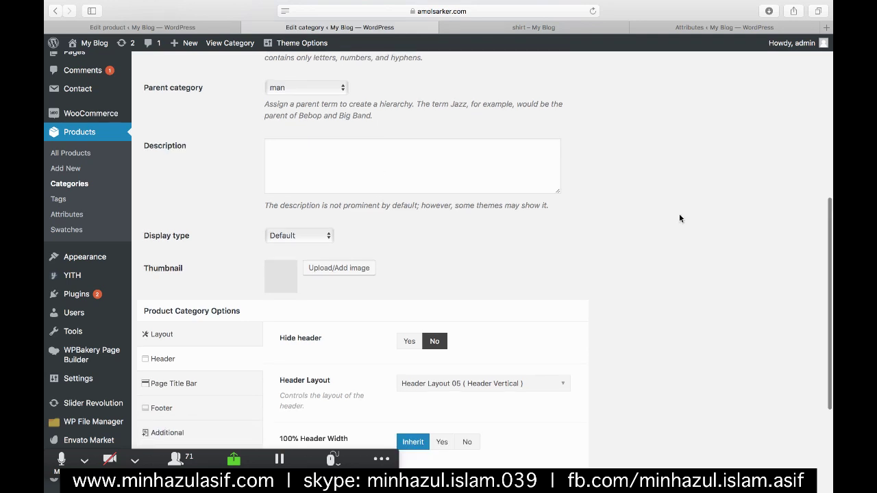
scroll(679, 217, "down", 4)
scroll(681, 218, "down", 2)
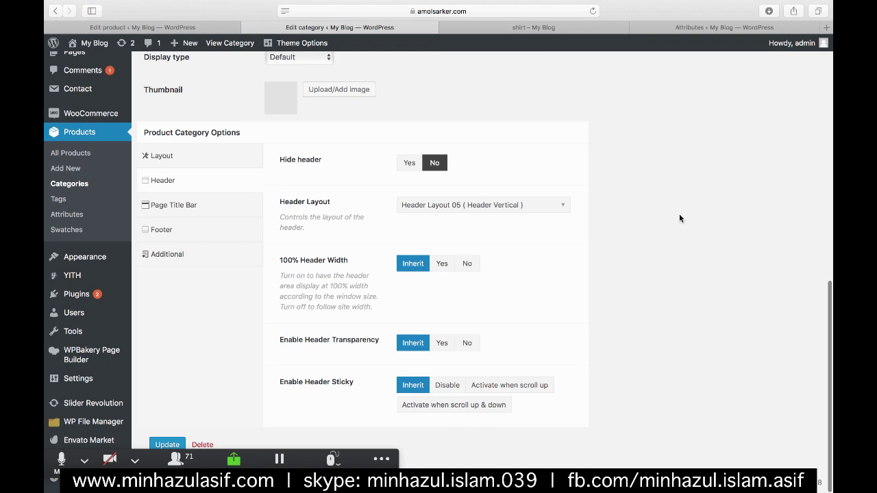
left_click(176, 206)
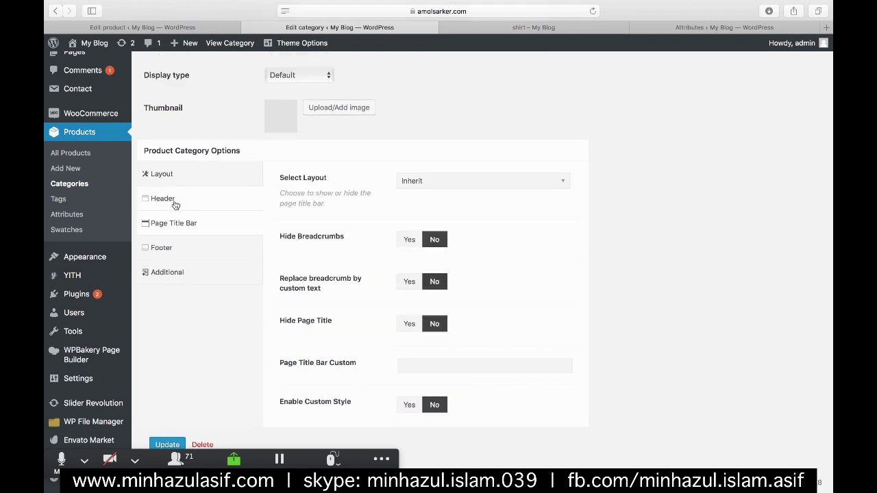
- Show the Page Title Bar options and compare them with the live shirt category page
left_click(157, 246)
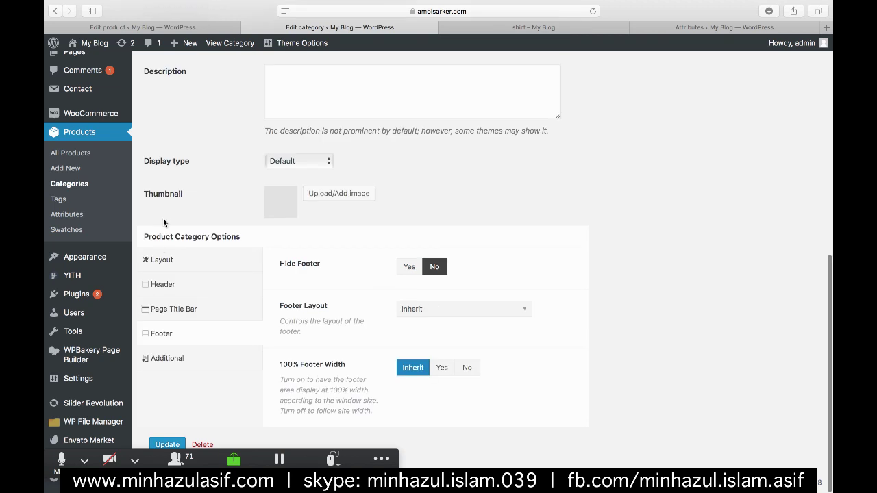
left_click(160, 309)
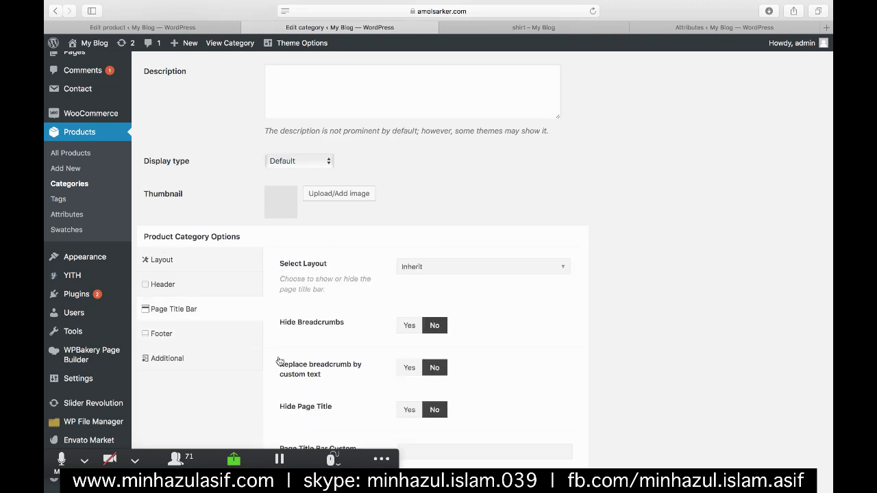
scroll(597, 342, "down", 3)
scroll(597, 342, "up", 1)
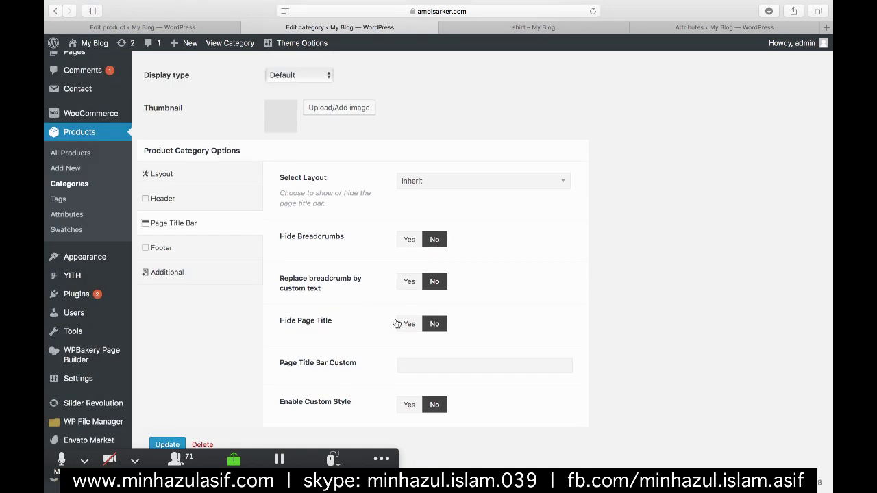
left_click(504, 28)
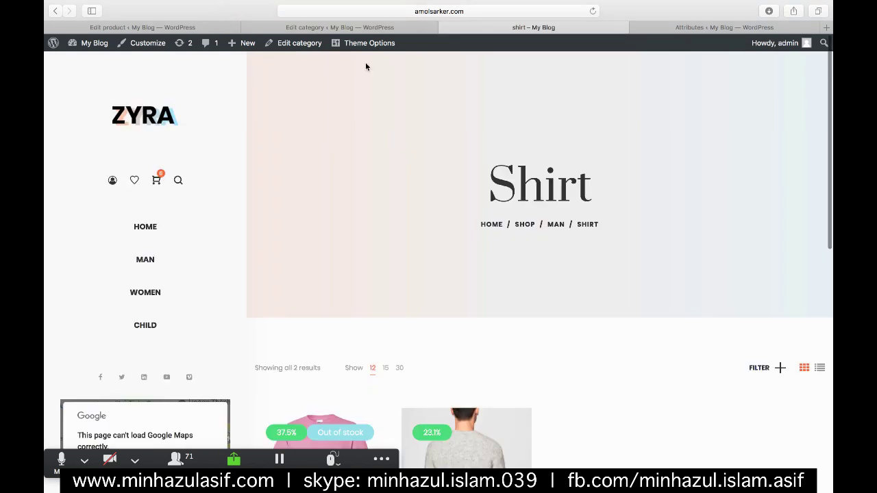
left_click(340, 27)
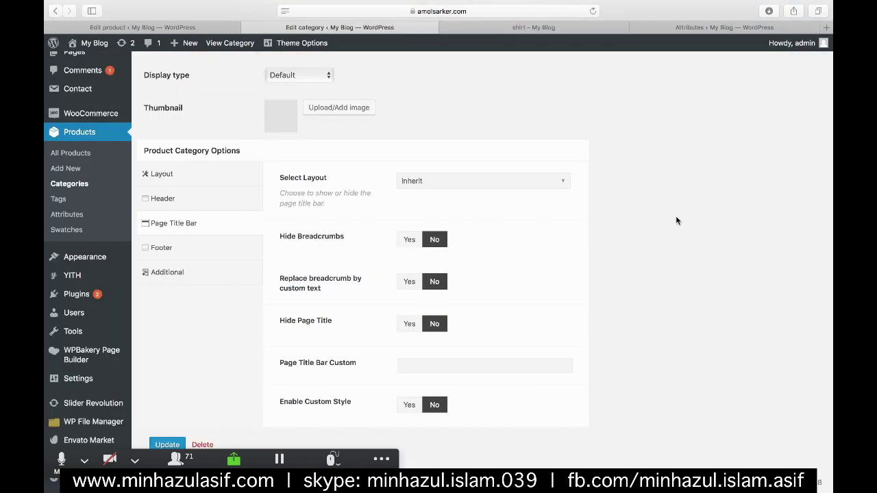
scroll(676, 220, "down", 1)
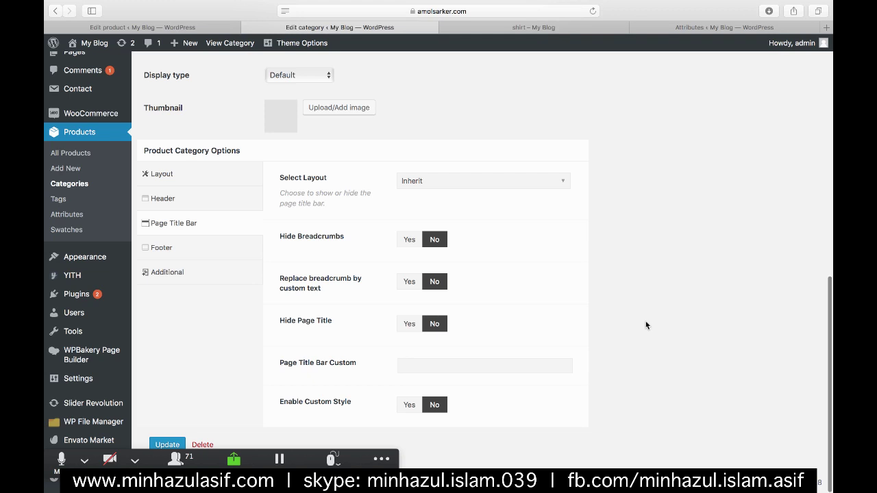
- Set the title bar layout to 'Title & Breadcrumbs Center - Breadcrumbs at bottom'
left_click(521, 180)
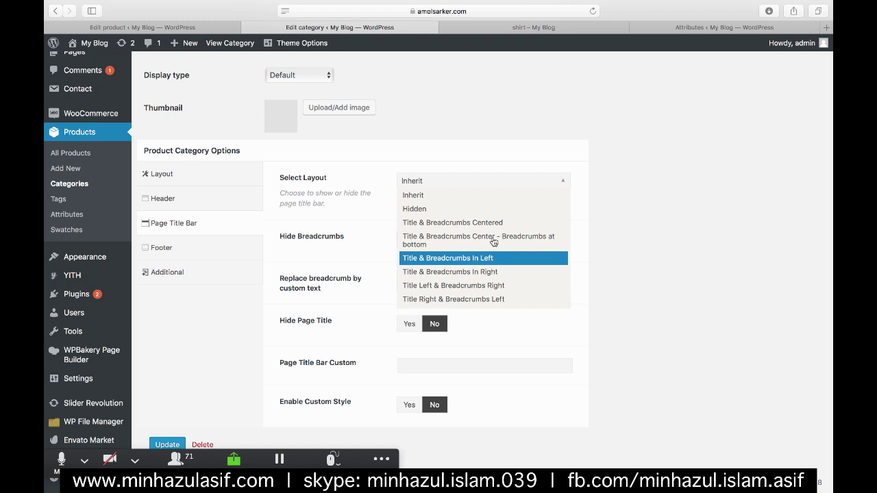
left_click(496, 240)
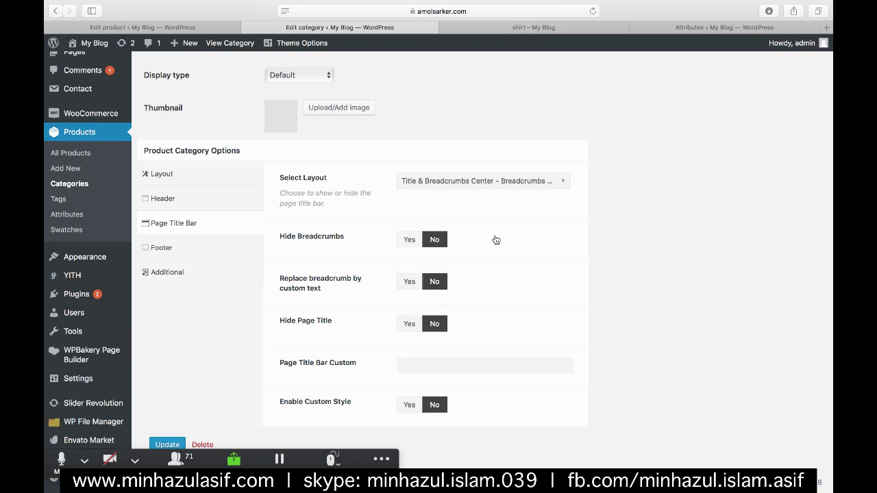
left_click(161, 273)
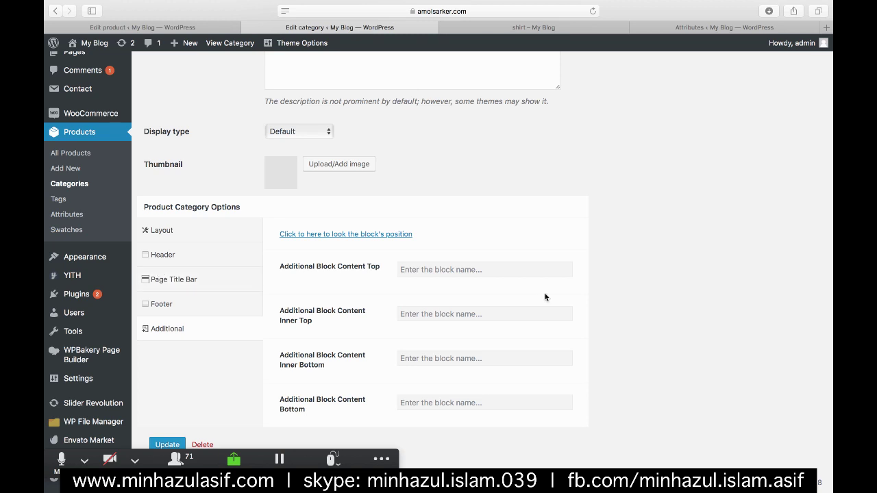
- Look over the shirt category page on the live site
scroll(544, 295, "down", 1)
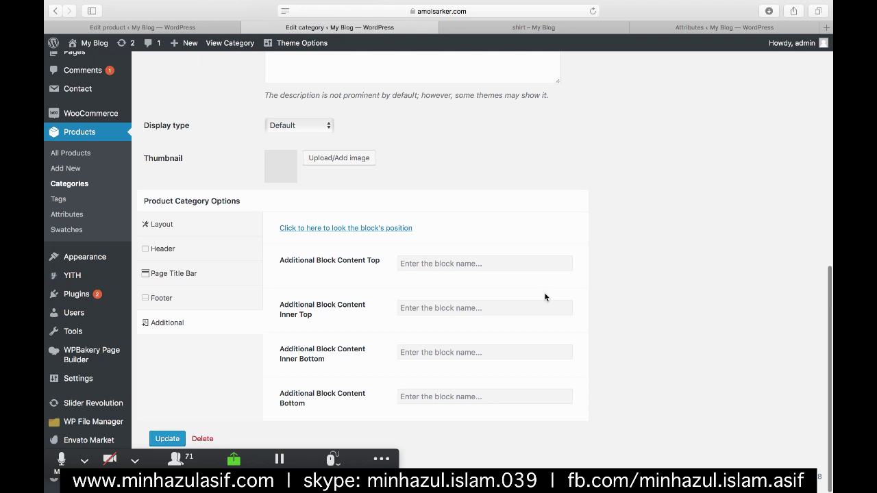
scroll(545, 296, "up", 1)
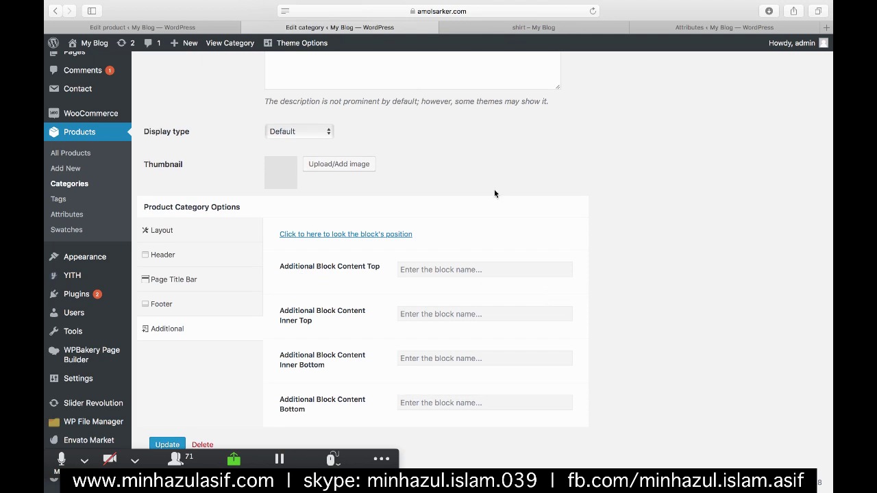
left_click(567, 27)
scroll(476, 367, "down", 4)
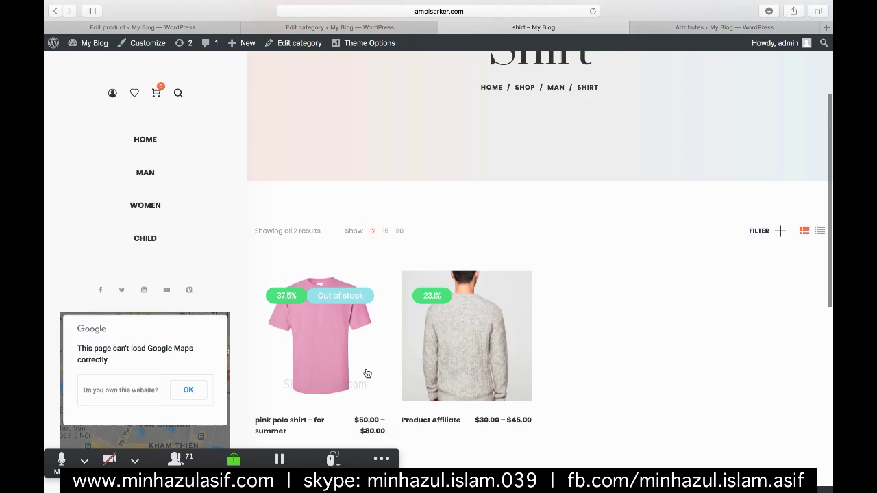
mouse_move(315, 340)
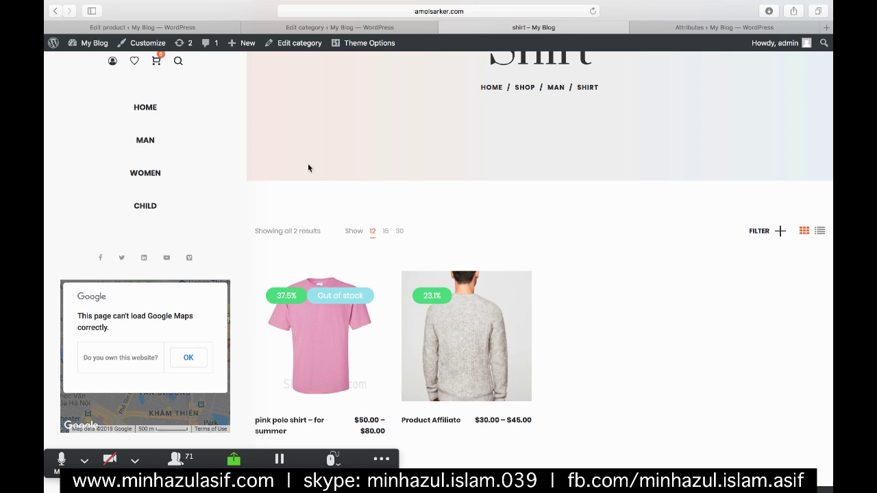
- Update the shirt category so its menu, header and title bar settings are saved
left_click(369, 27)
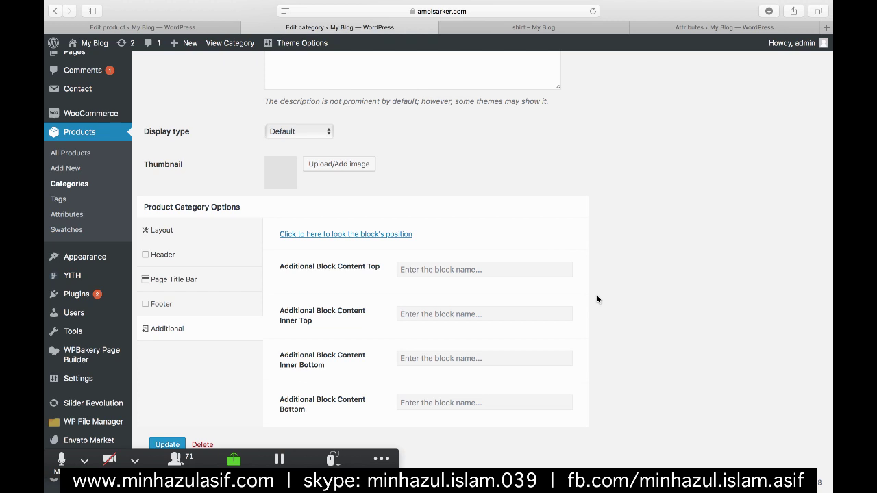
scroll(596, 299, "down", 1)
scroll(557, 263, "down", 1)
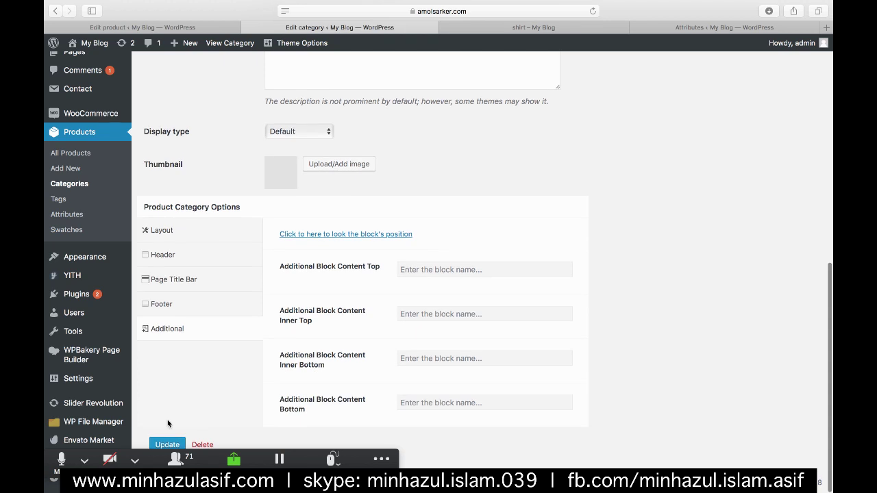
left_click(151, 443)
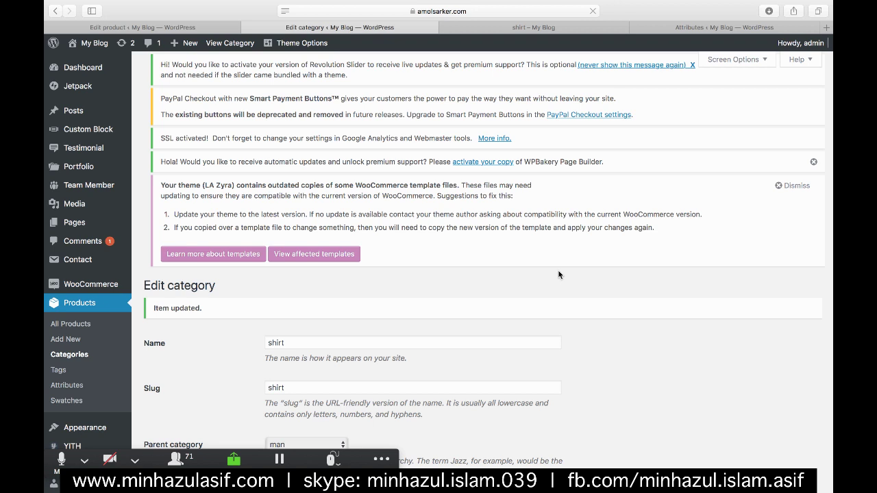
- Reload the live Shirt page and check the vertical header, centred title and breadcrumbs
left_click(534, 27)
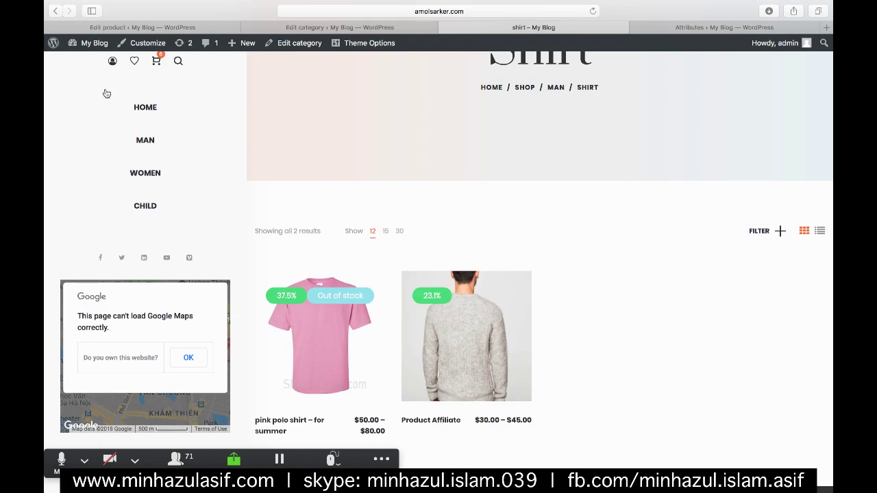
left_click(591, 10)
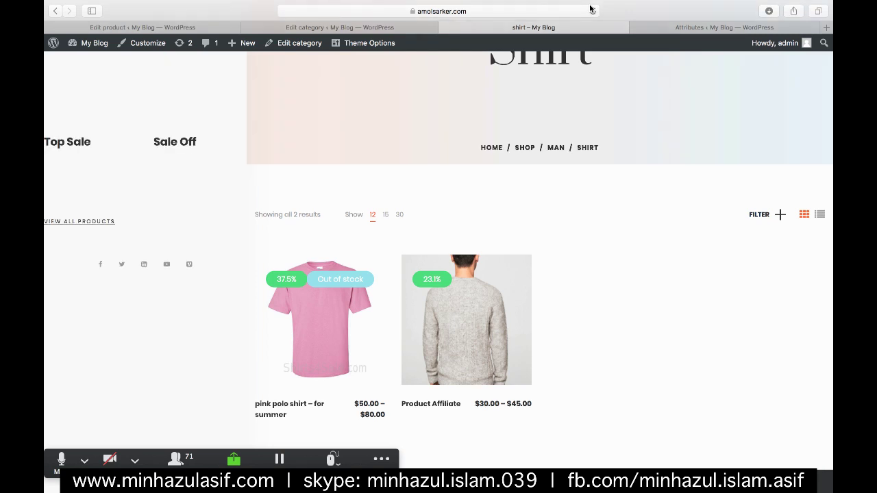
scroll(116, 117, "up", 2)
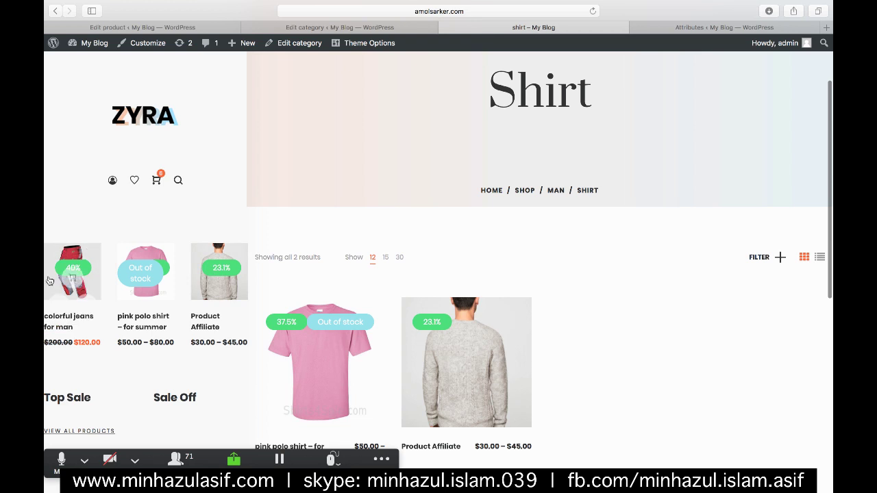
scroll(587, 219, "down", 3)
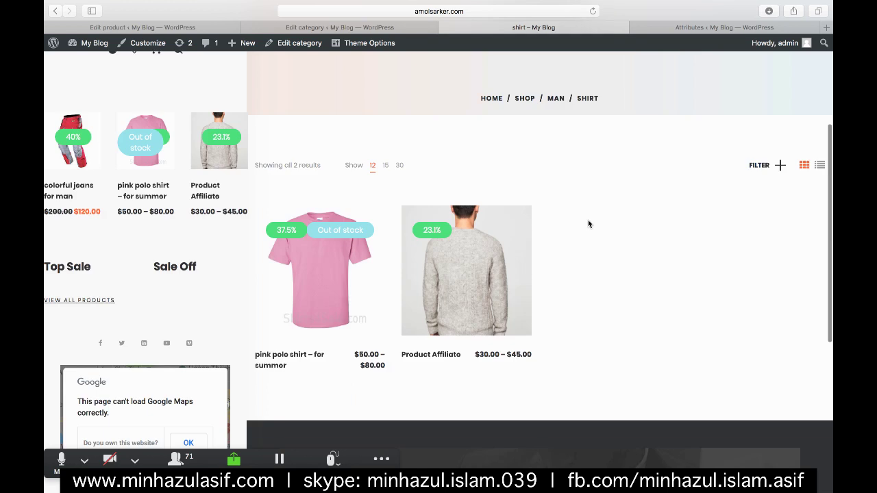
scroll(615, 184, "up", 5)
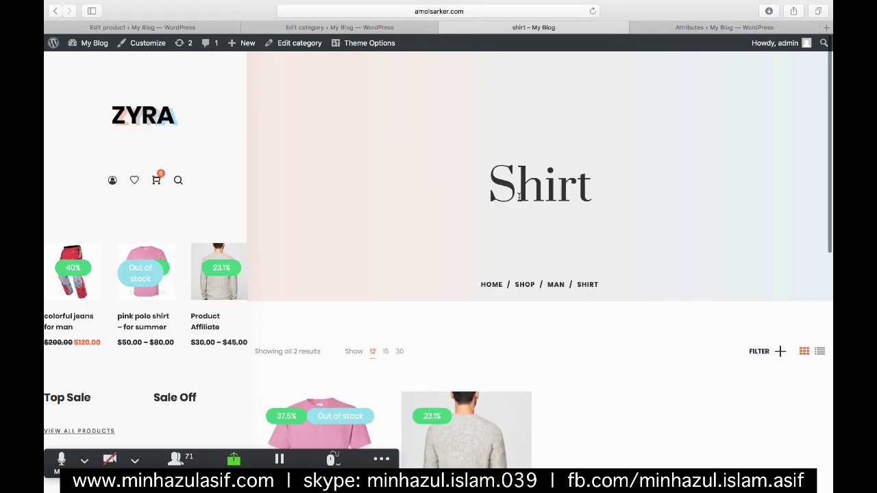
scroll(519, 196, "down", 8)
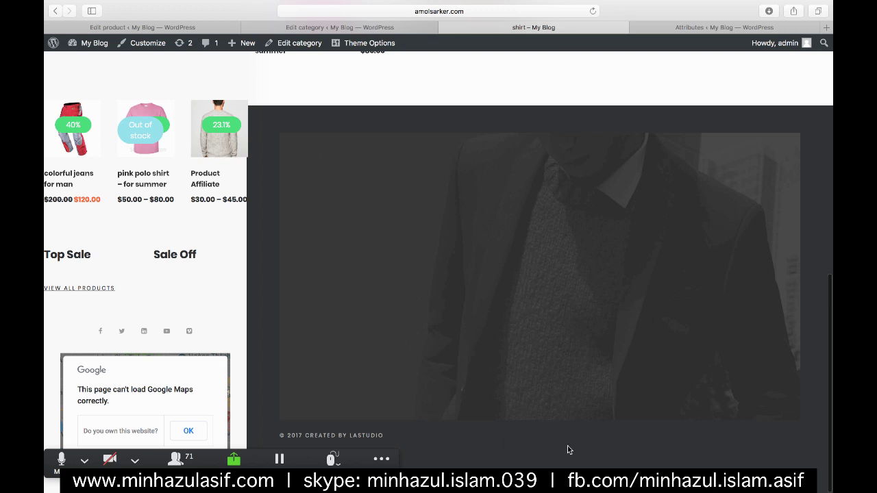
scroll(567, 449, "up", 4)
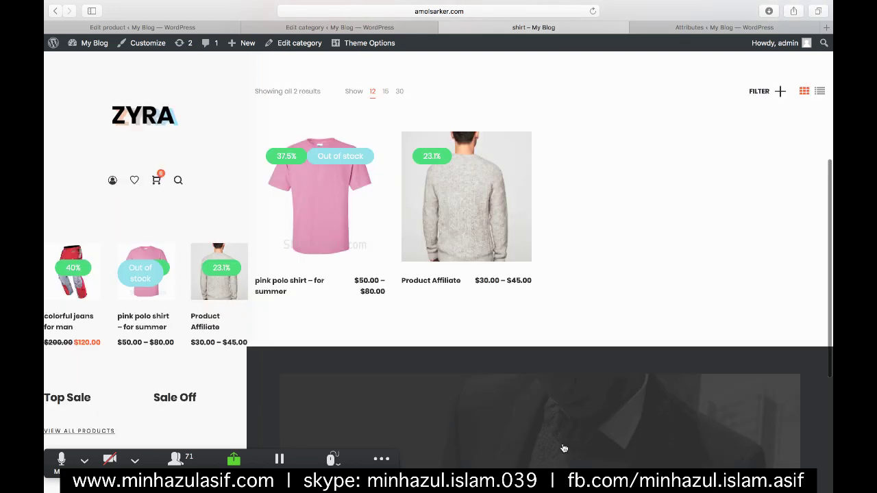
scroll(565, 449, "up", 2)
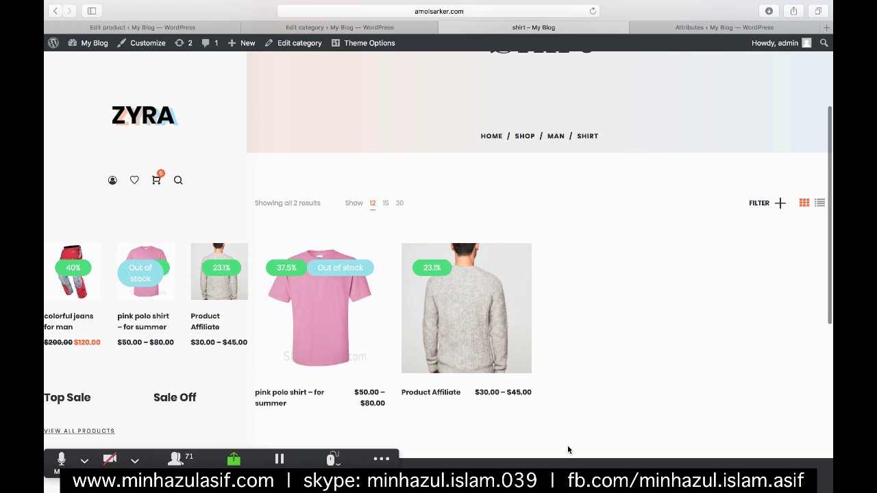
scroll(567, 449, "up", 3)
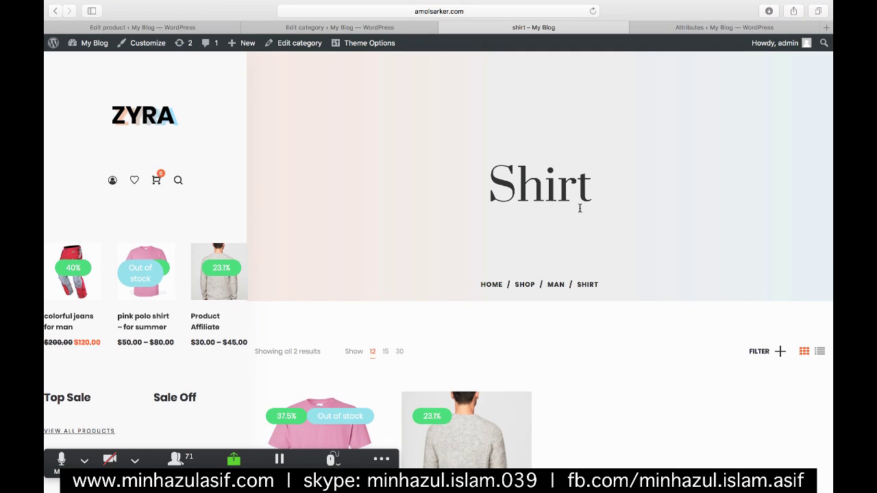
scroll(579, 208, "down", 8)
scroll(580, 208, "up", 8)
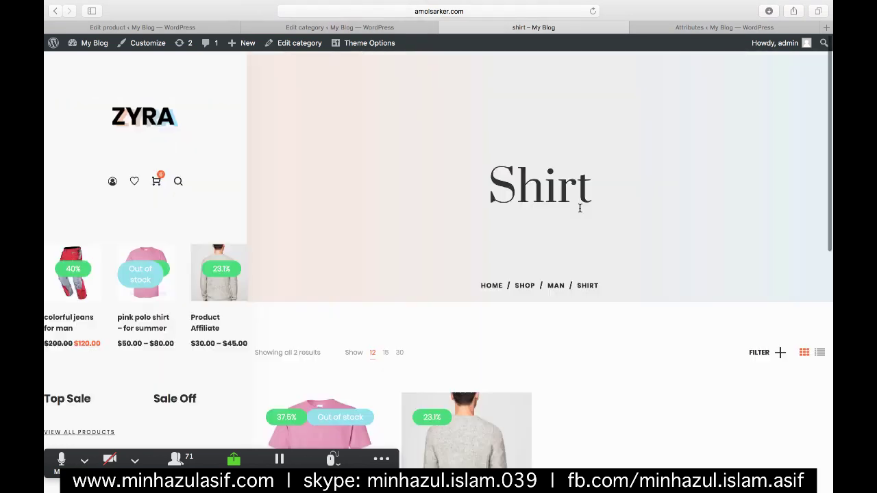
scroll(580, 208, "down", 4)
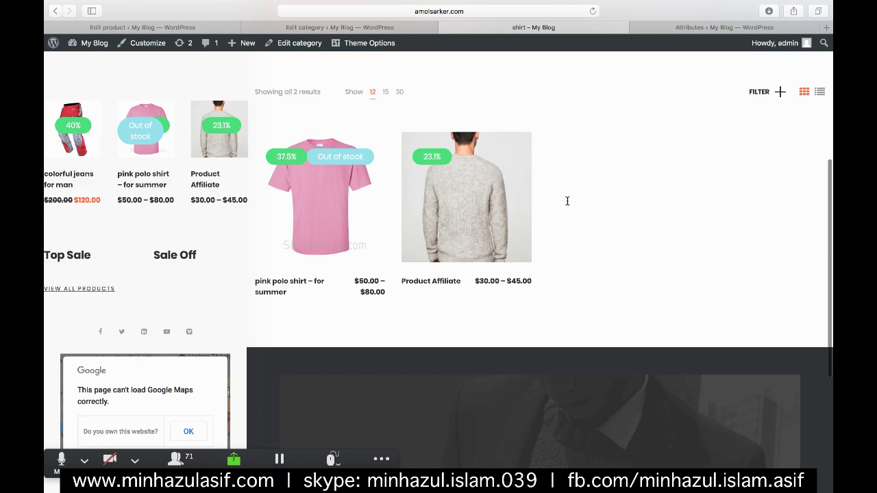
mouse_move(498, 194)
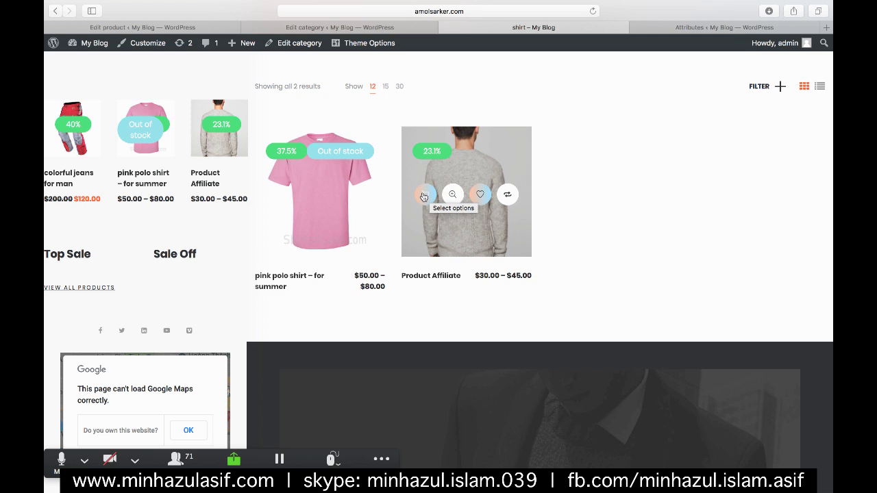
- Add the Product Affiliate sweater in Black, cotton ($30.00) to the cart
left_click(421, 196)
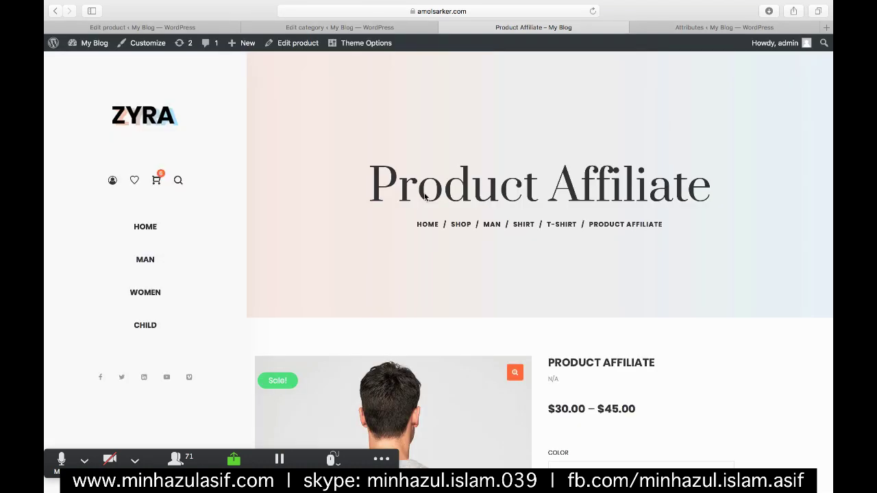
scroll(425, 197, "down", 4)
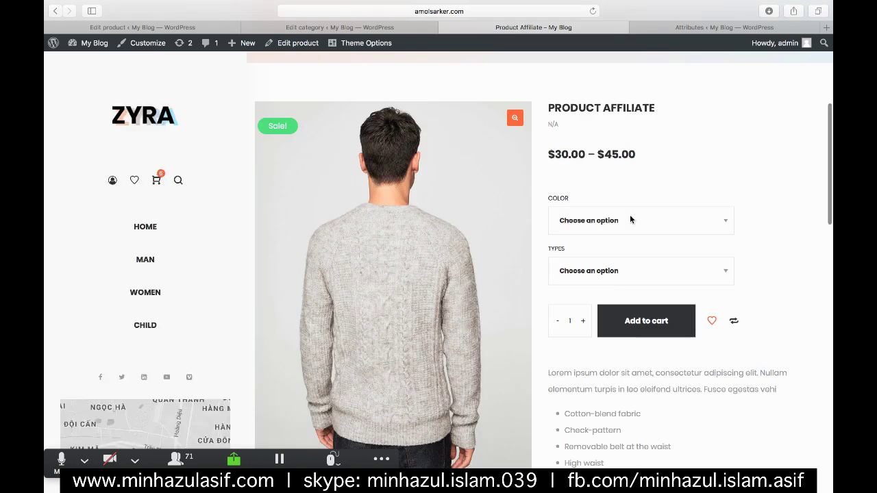
left_click(630, 220)
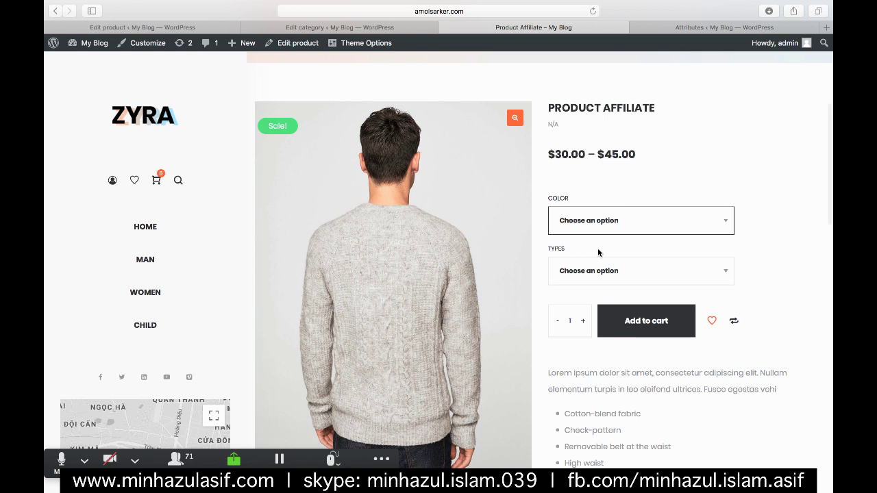
left_click(595, 270)
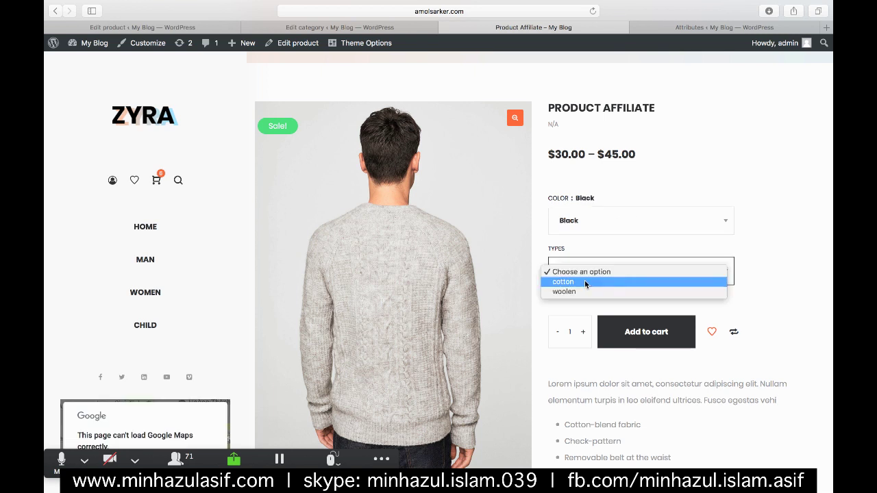
left_click(637, 279)
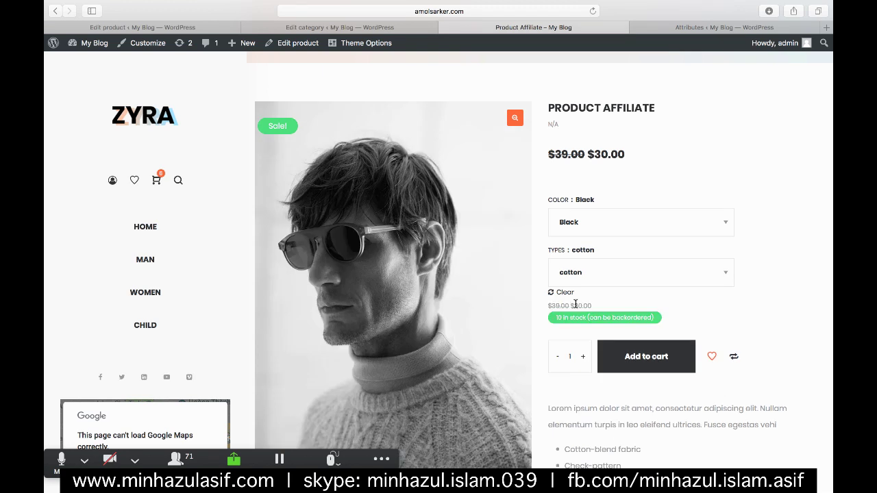
left_click(675, 359)
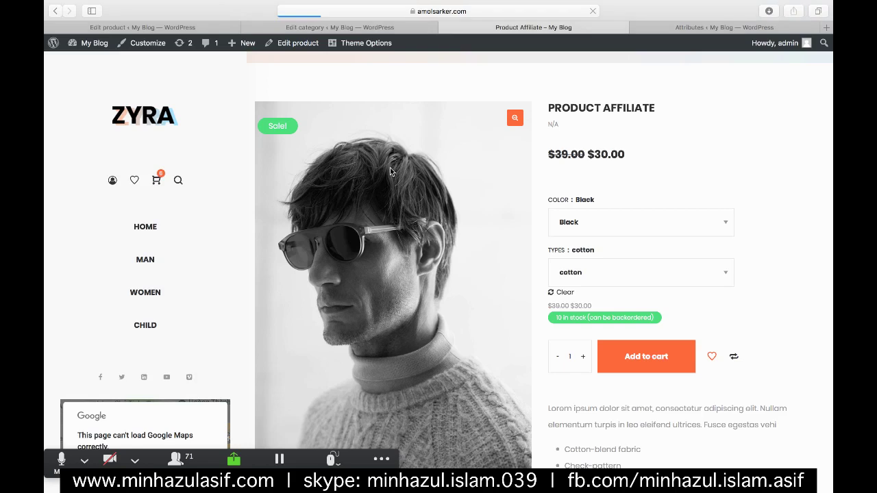
left_click(154, 180)
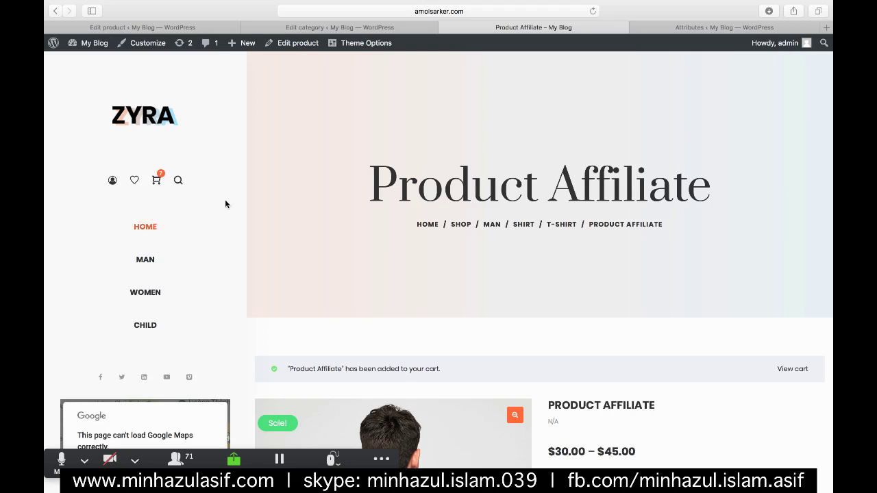
- Go from the cart panel to the full cart page
left_click(147, 177)
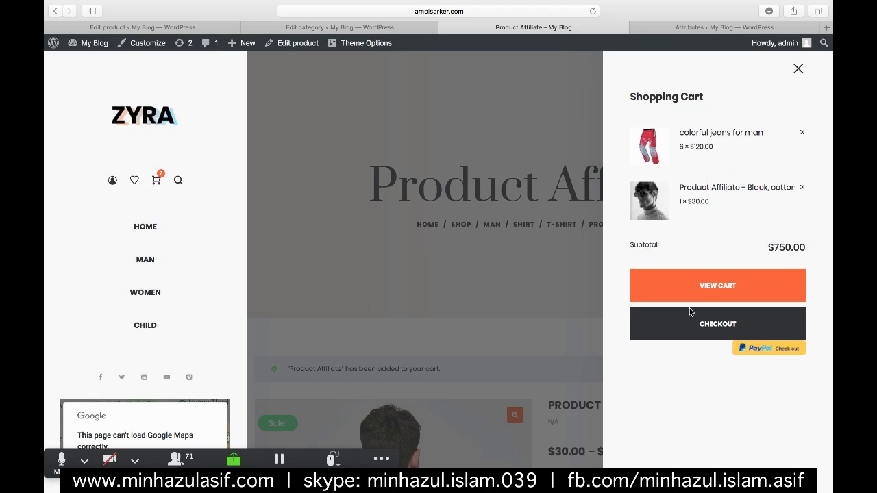
left_click(682, 282)
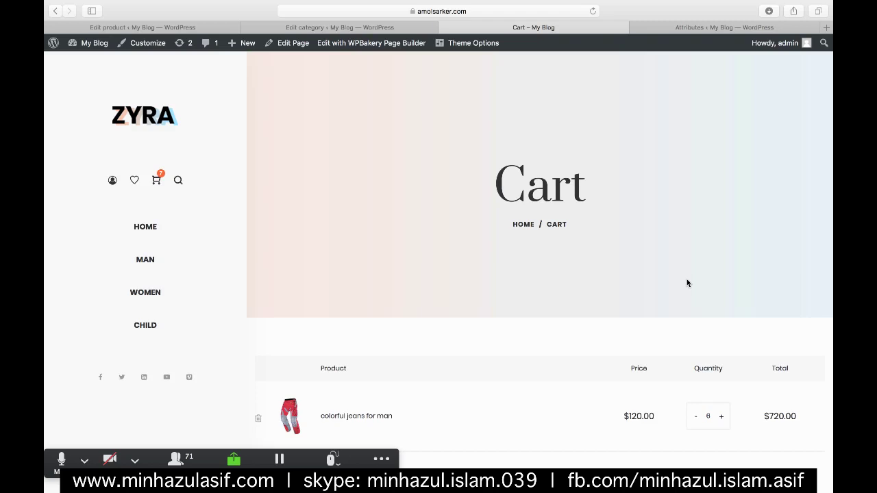
scroll(633, 360, "down", 5)
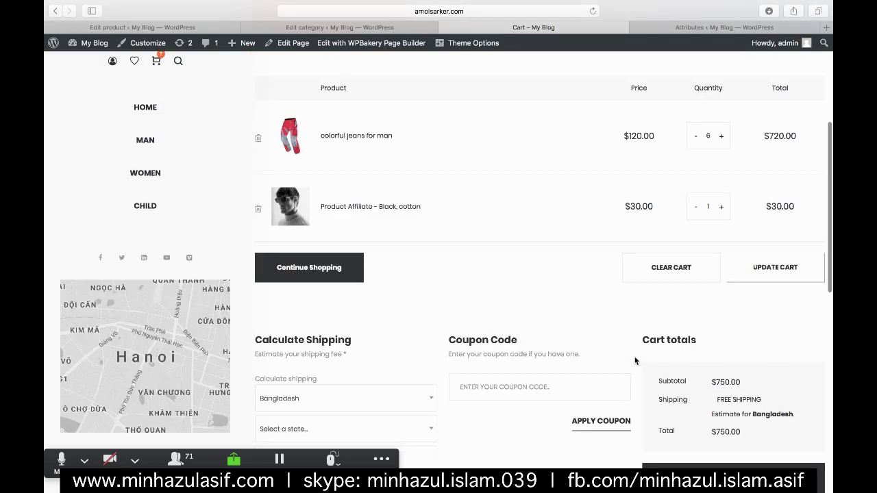
scroll(634, 355, "up", 1)
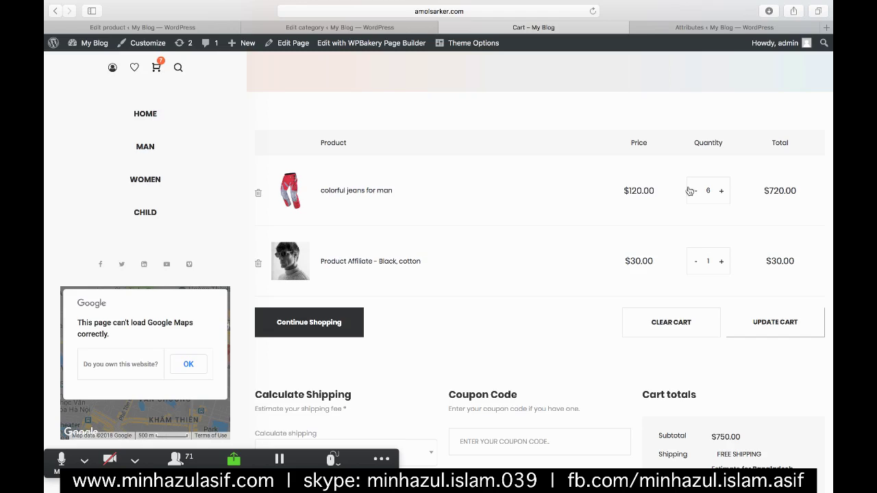
- Reduce the colorful jeans from 6 to 2 and update the cart to $270.00
left_click(692, 191)
left_click(693, 190)
left_click(693, 190)
left_click(692, 190)
left_click(720, 190)
left_click(720, 190)
left_click(694, 191)
left_click(746, 317)
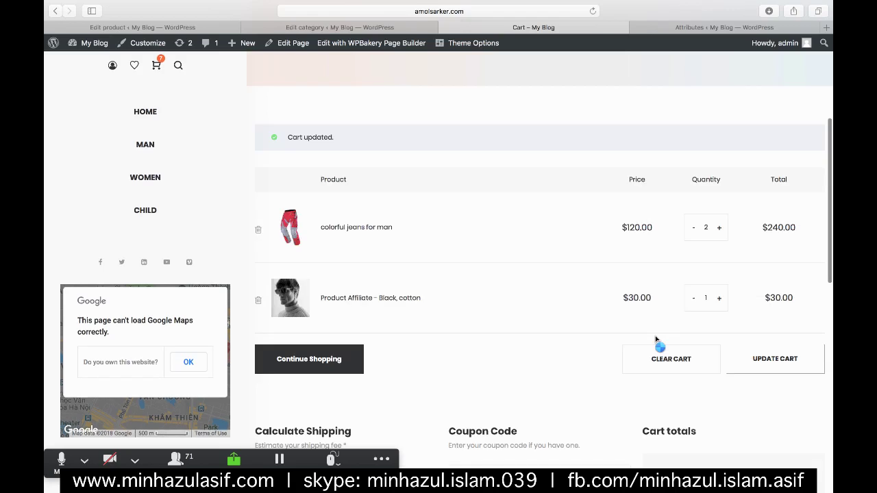
scroll(679, 361, "down", 3)
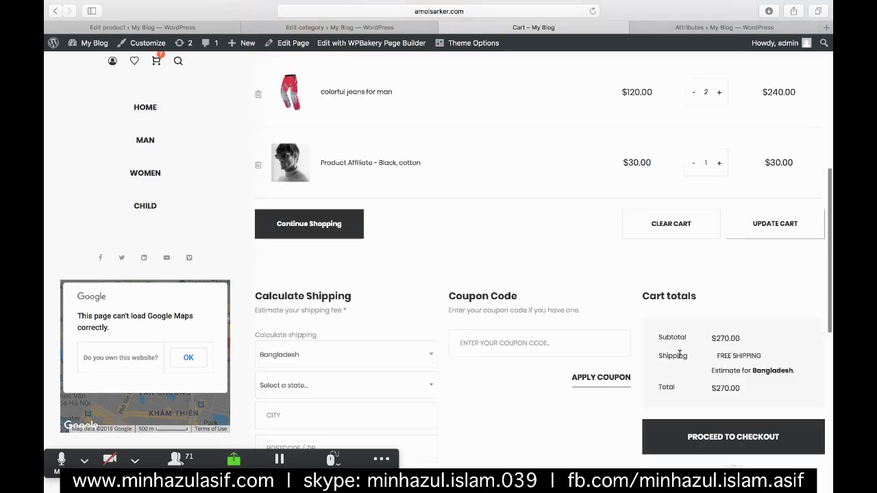
scroll(728, 275, "down", 4)
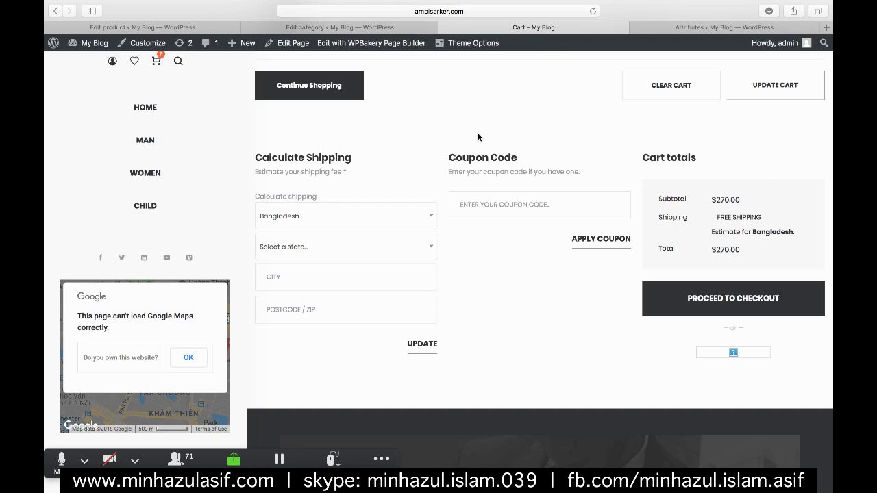
left_click(207, 24)
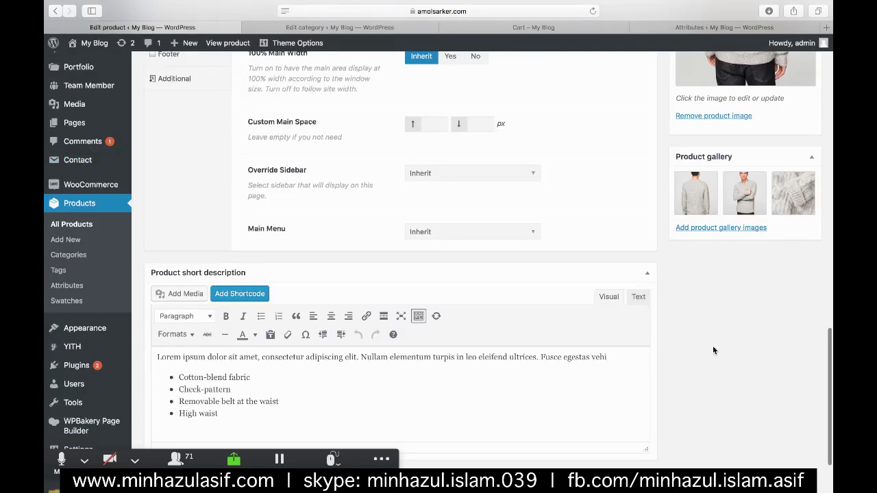
- Go to WooCommerce Coupons and start a new coupon with Add coupon
mouse_move(86, 179)
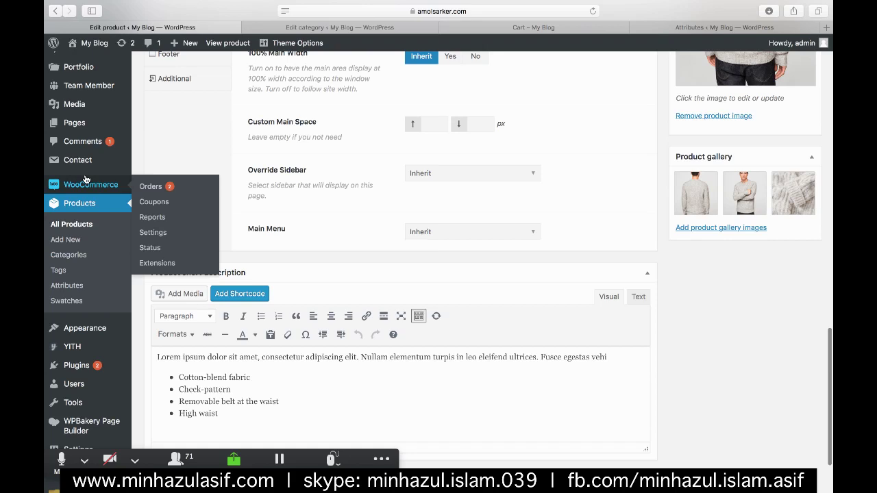
left_click(144, 203)
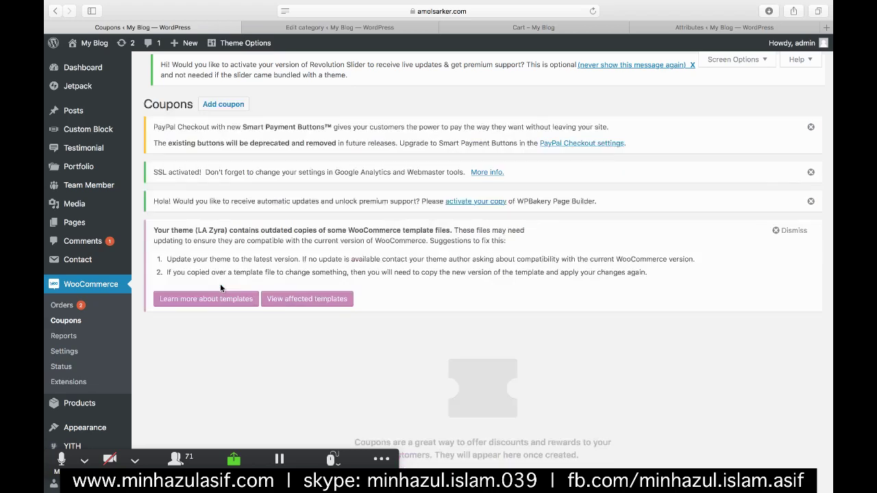
scroll(531, 282, "down", 2)
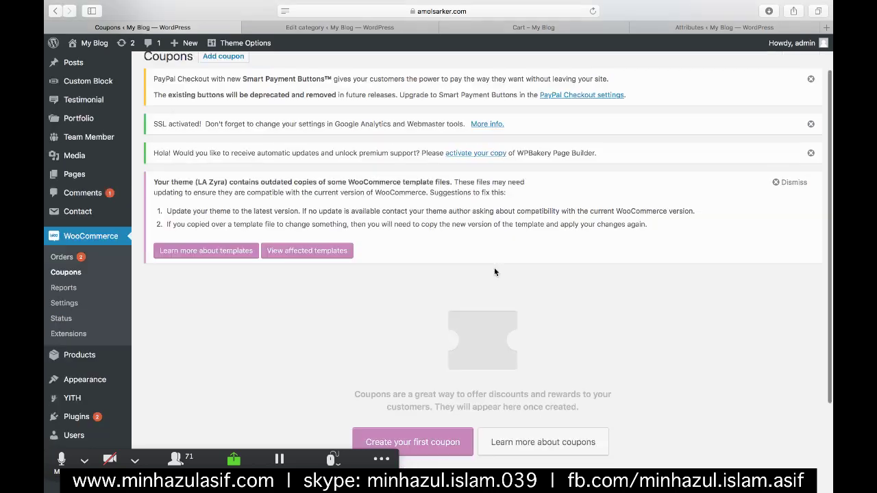
scroll(226, 103, "up", 1)
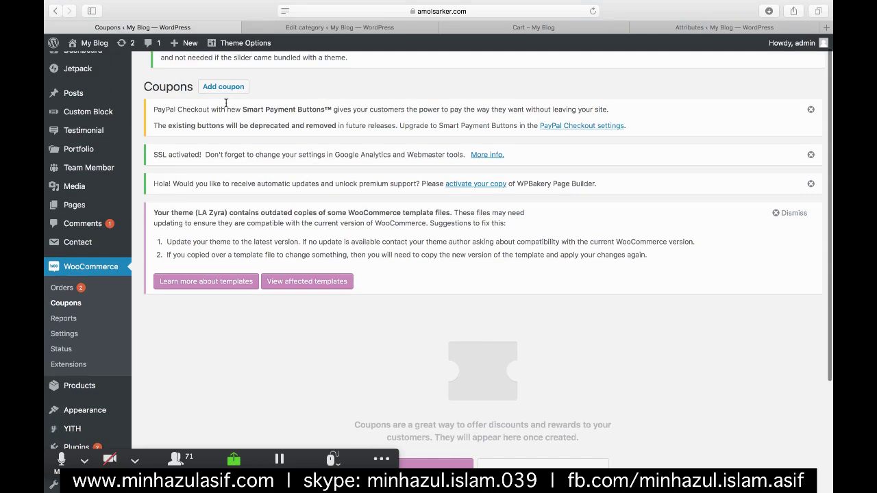
left_click(219, 85)
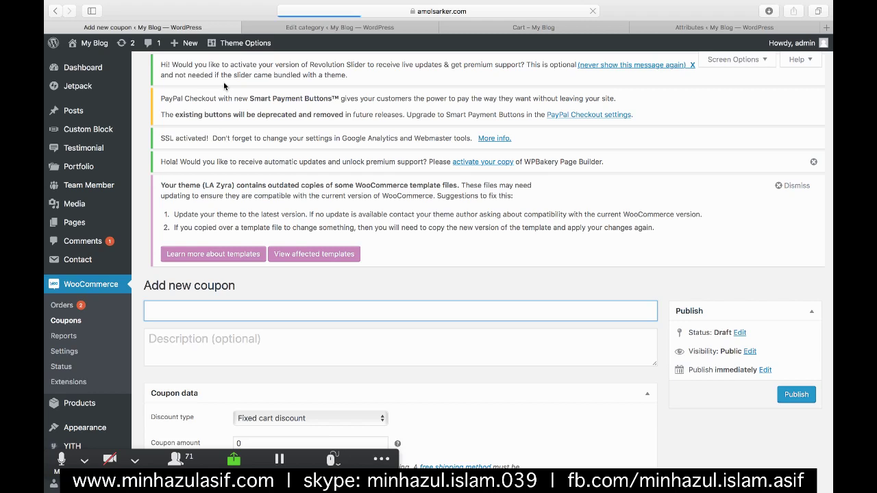
- Enter 'winter2018' as the coupon code and copy it
scroll(308, 157, "down", 3)
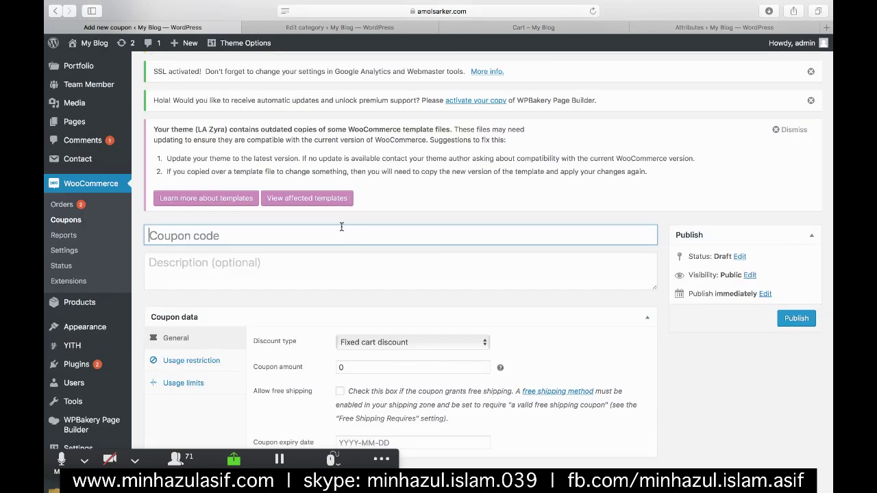
type("winter")
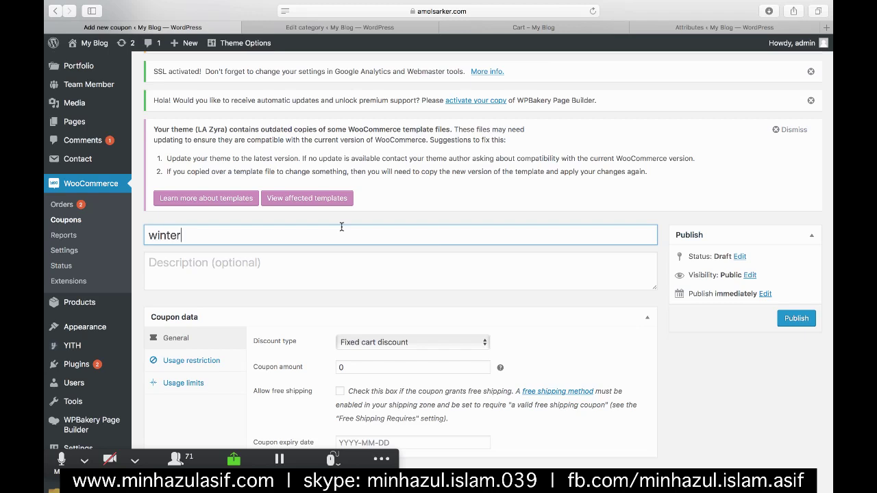
type("2018")
right_click(208, 235)
left_click(226, 272)
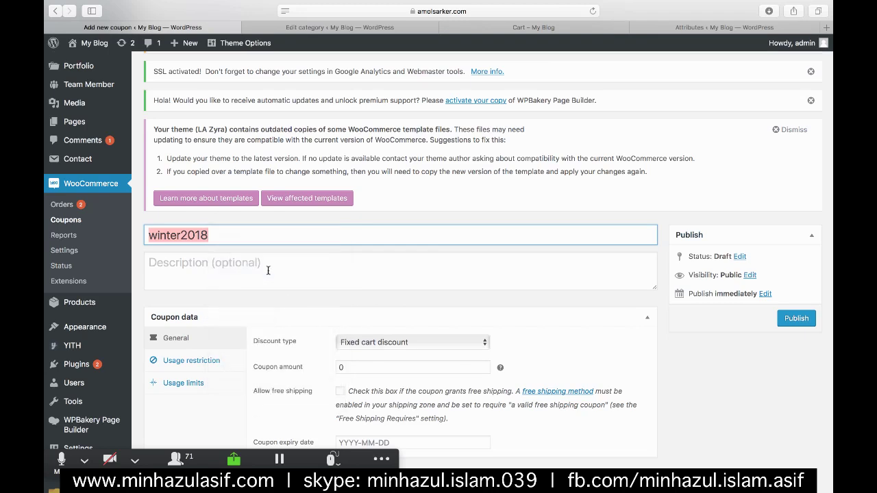
- Make the coupon a Percentage discount of 50
scroll(300, 282, "down", 3)
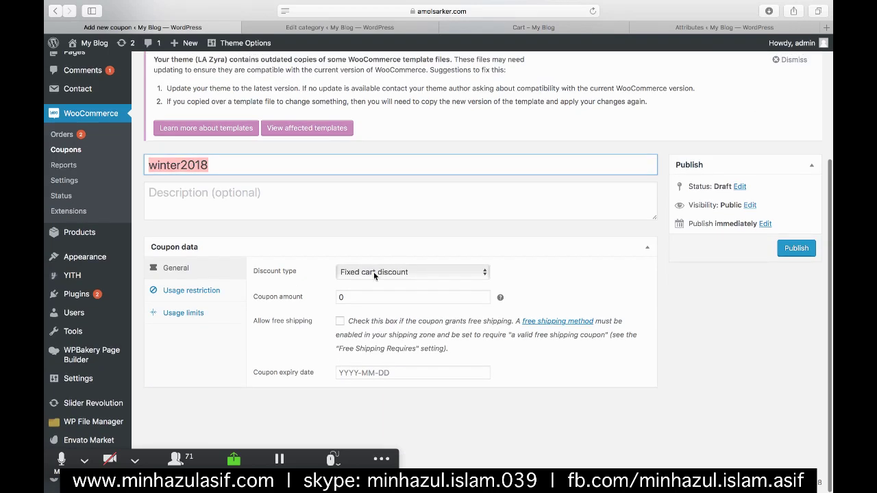
left_click(374, 272)
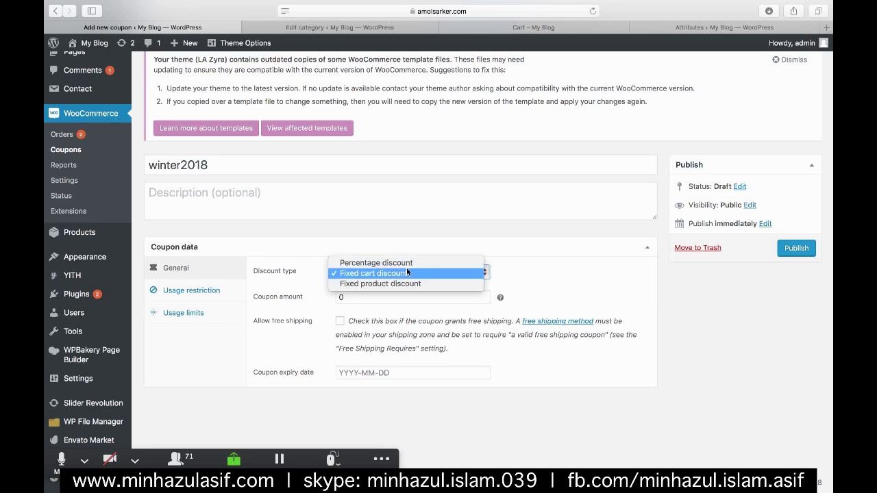
left_click(419, 262)
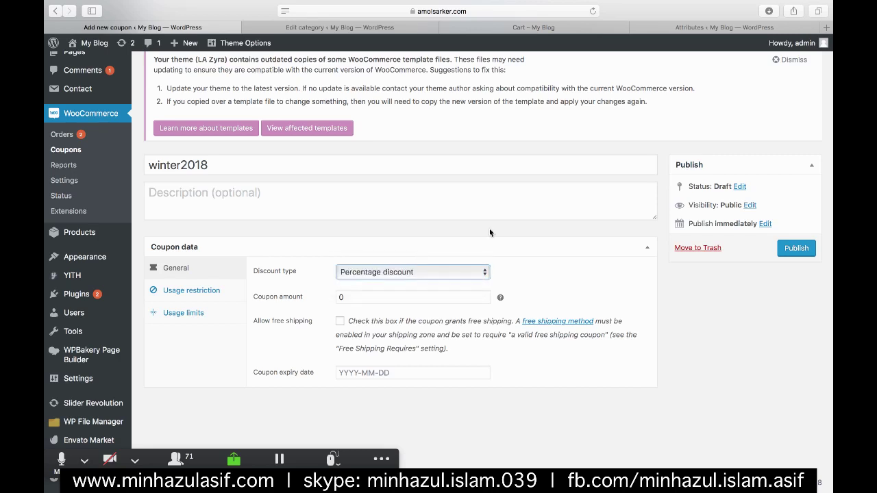
key("BackSpace")
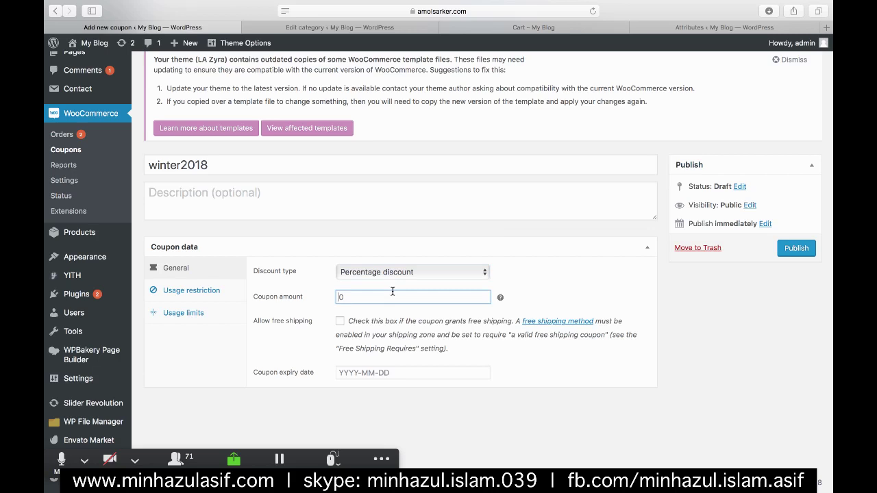
type("50")
left_click(580, 263)
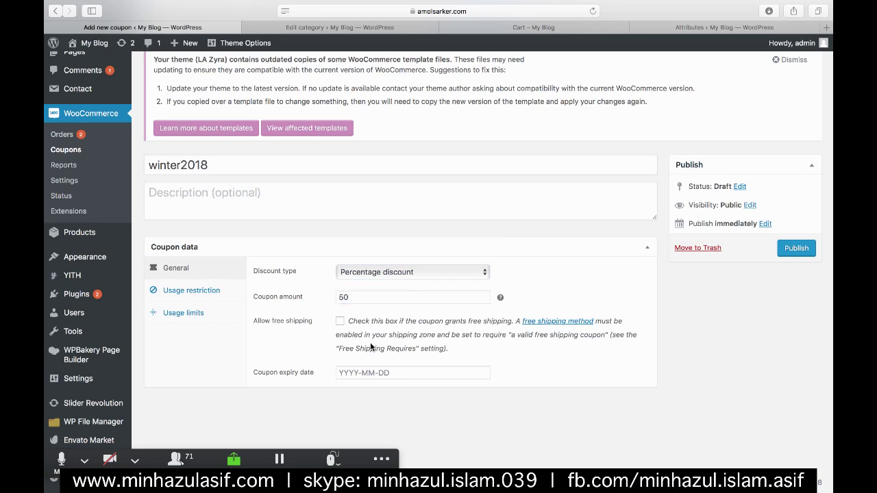
- Set expiry to 2018-11-15, allow free shipping, and publish the coupon
left_click(363, 368)
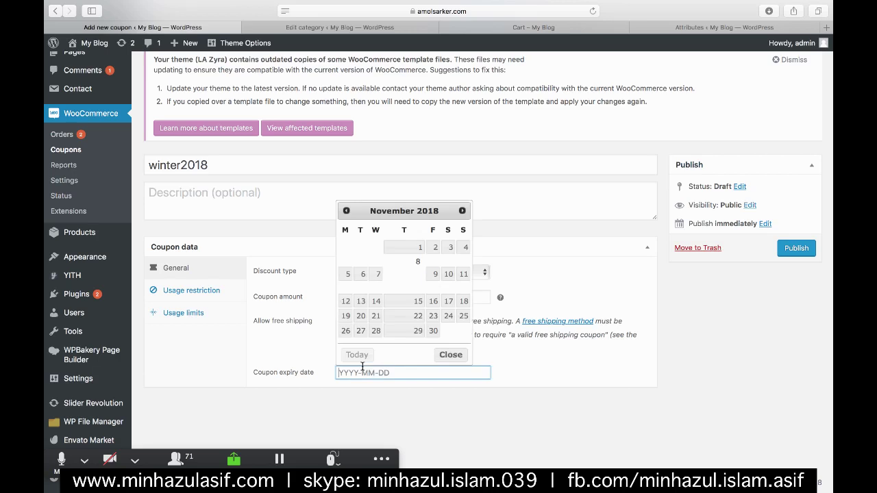
left_click(406, 246)
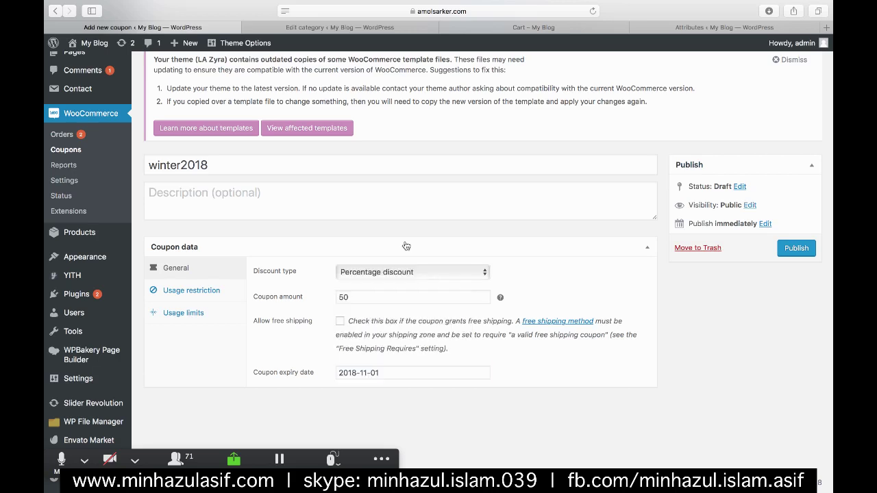
scroll(558, 411, "down", 1)
scroll(558, 413, "up", 1)
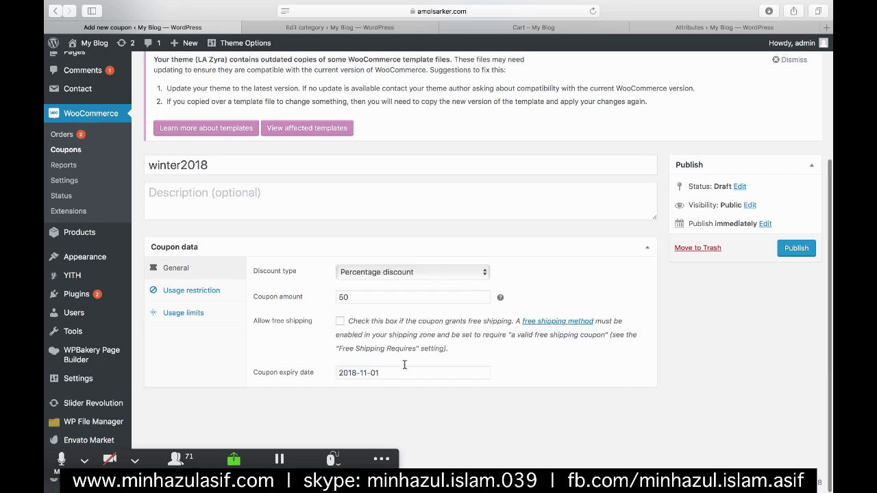
left_click(399, 370)
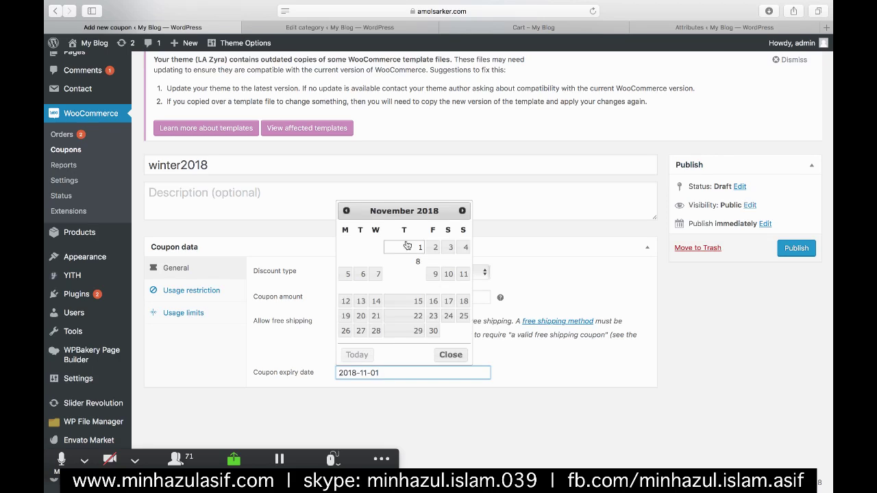
left_click(412, 301)
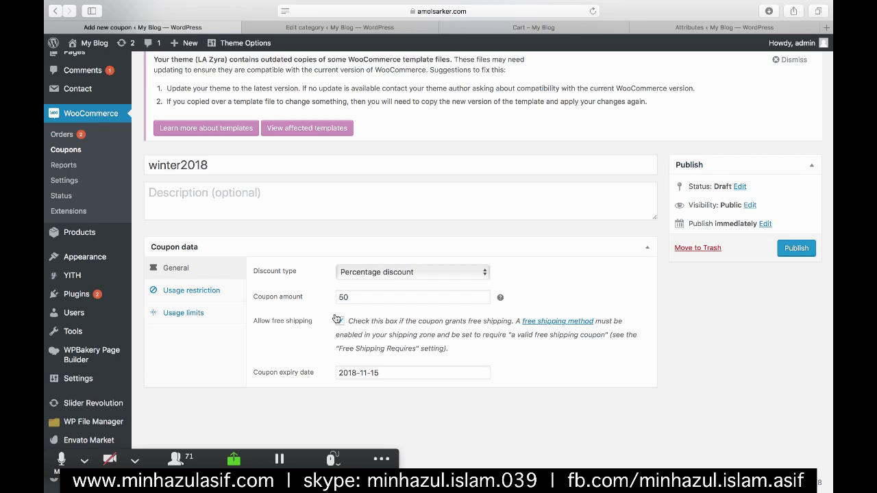
left_click(339, 320)
left_click(787, 247)
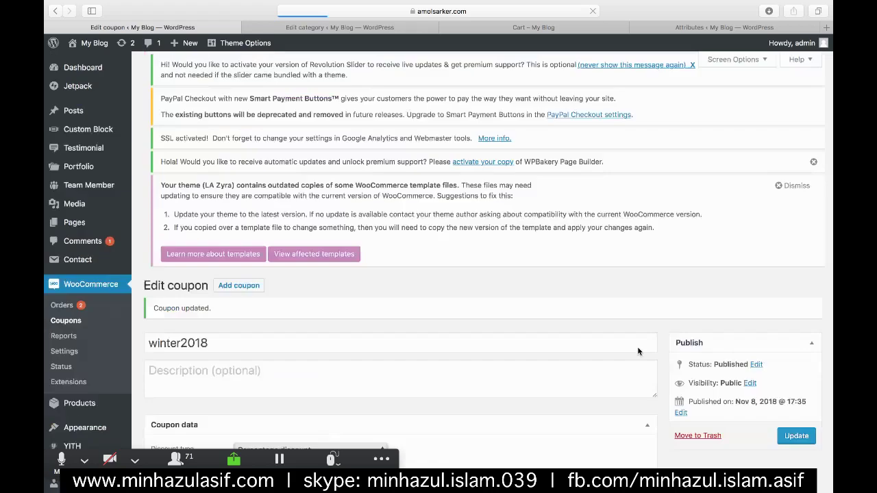
scroll(638, 352, "down", 3)
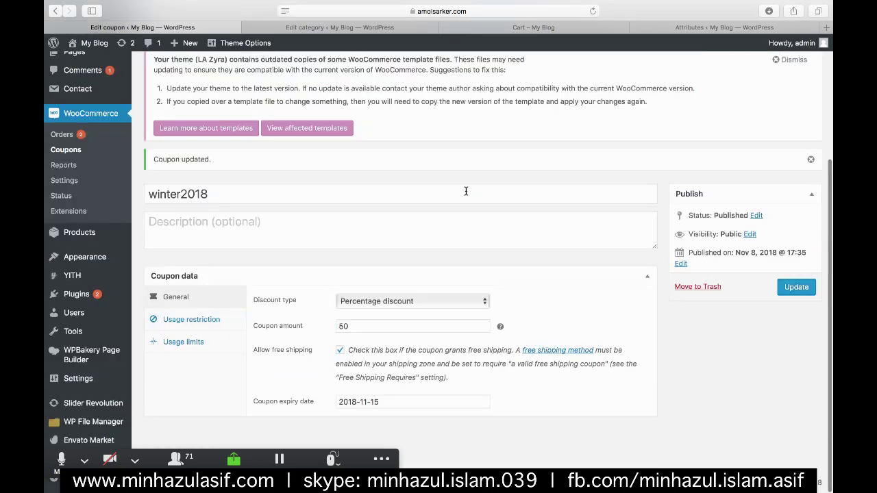
- Switch to the shop's cart page and reload it
left_click(509, 28)
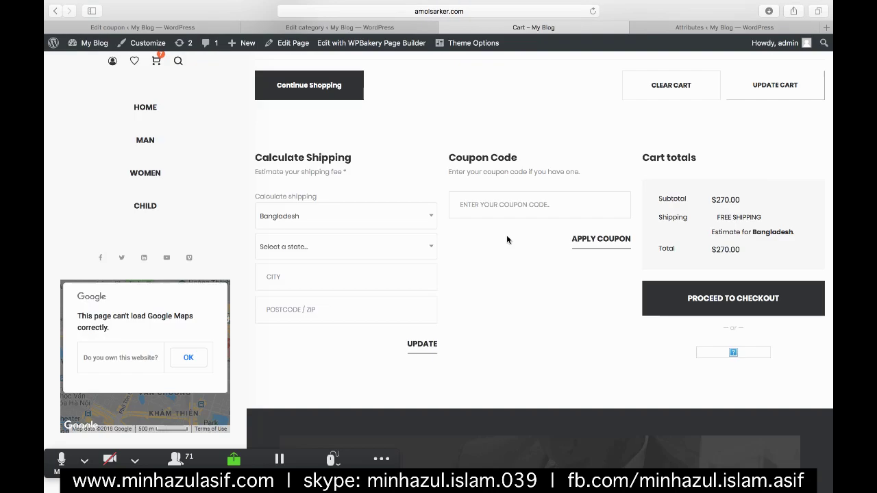
scroll(526, 243, "up", 4)
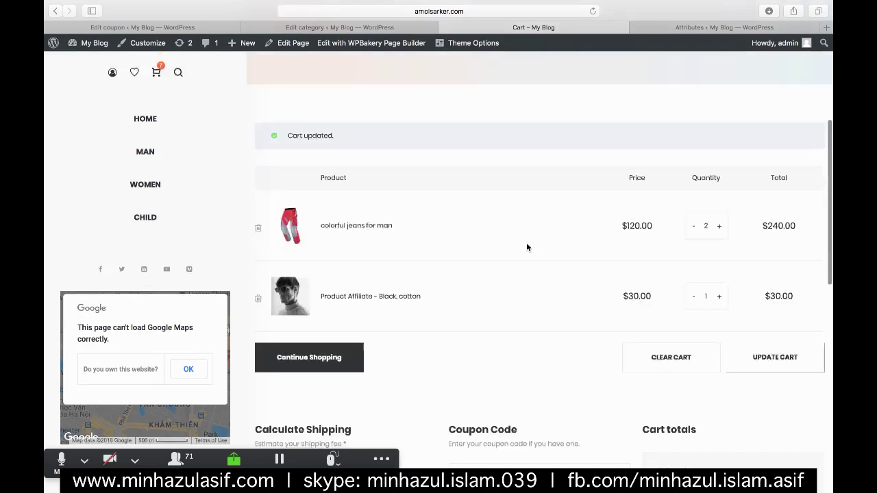
scroll(527, 244, "down", 1)
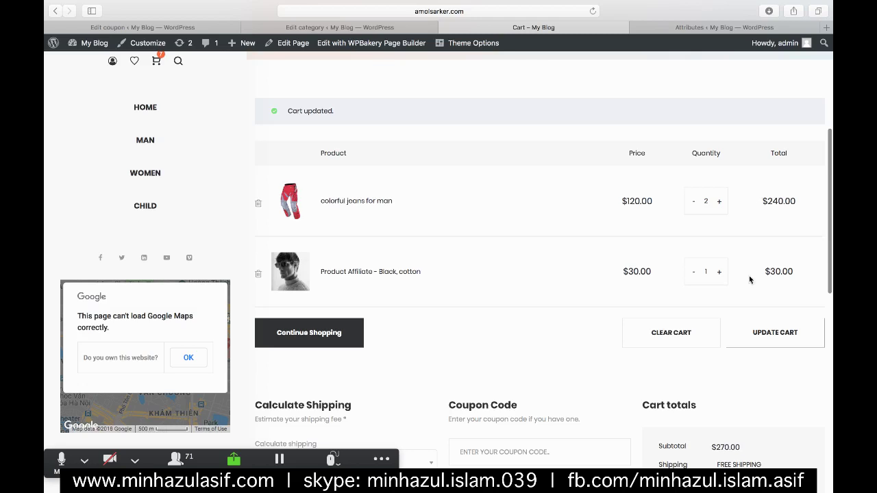
scroll(750, 279, "down", 3)
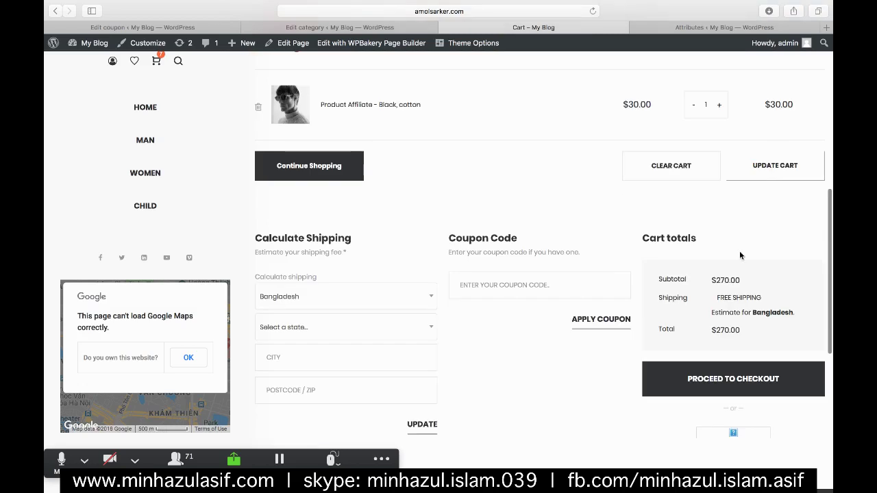
mouse_move(185, 228)
left_click(592, 12)
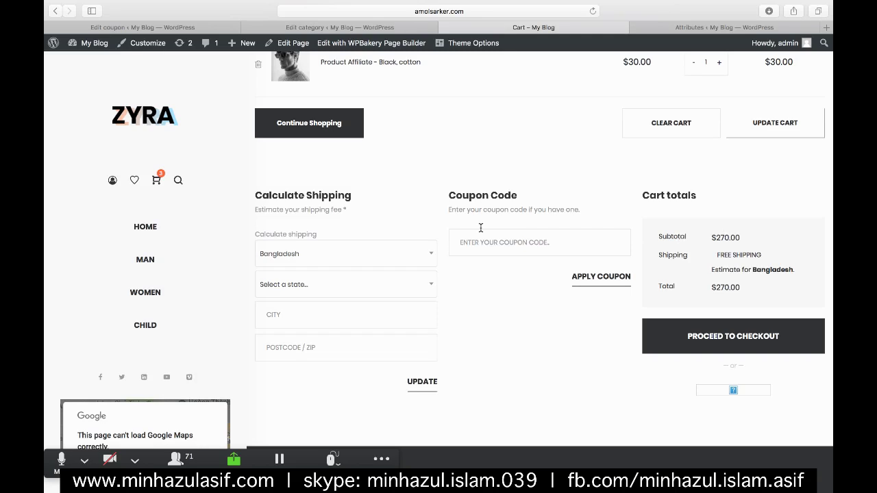
scroll(480, 227, "up", 5)
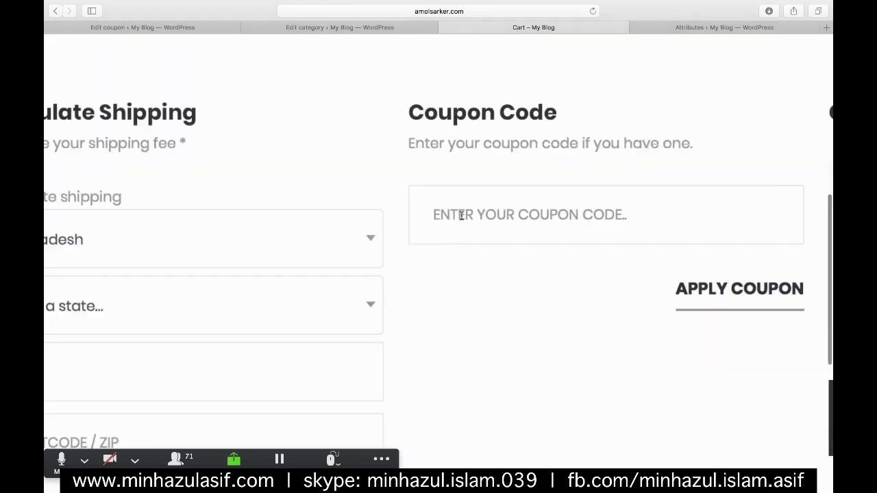
- Apply coupon code winter2017 and see it rejected as a nonexistent coupon, total still $270.00
left_click(439, 211)
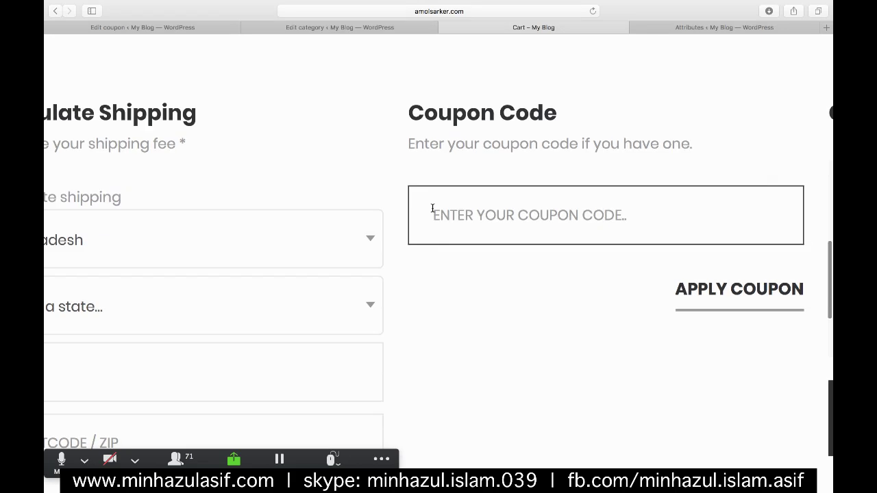
key("super+v")
key("BackSpace")
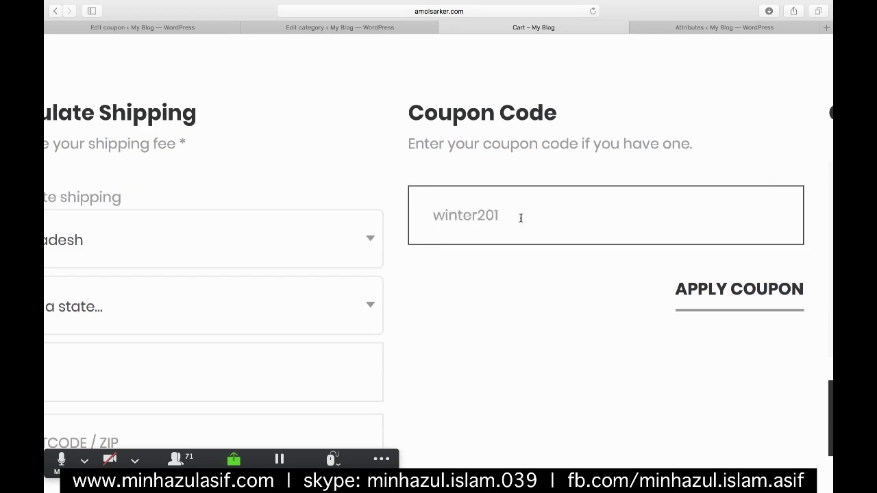
type("7")
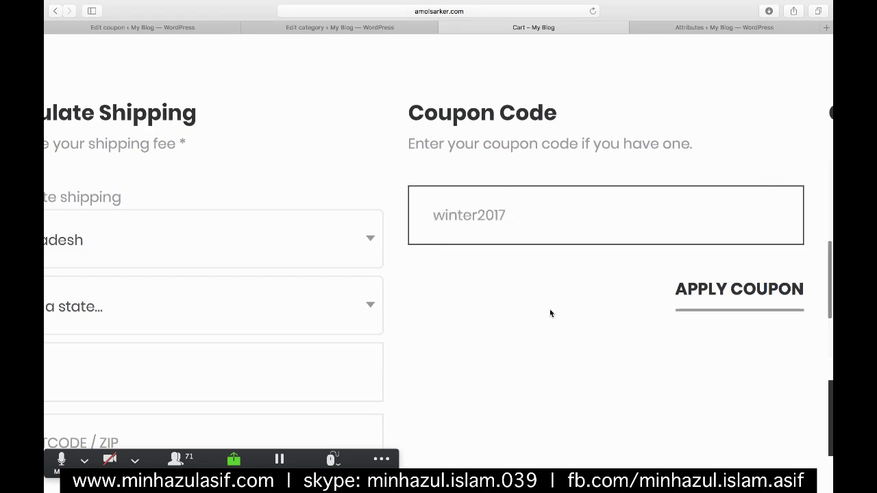
left_click(550, 312)
scroll(549, 313, "down", 5, "ctrl")
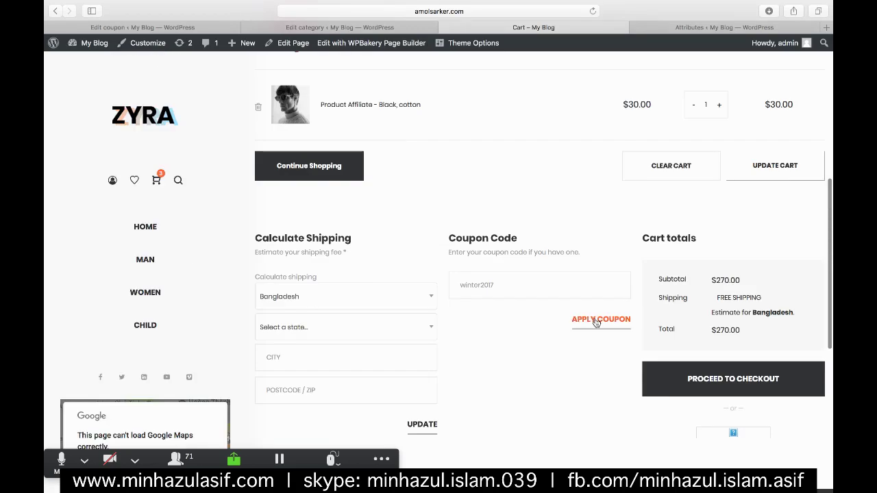
left_click(596, 321)
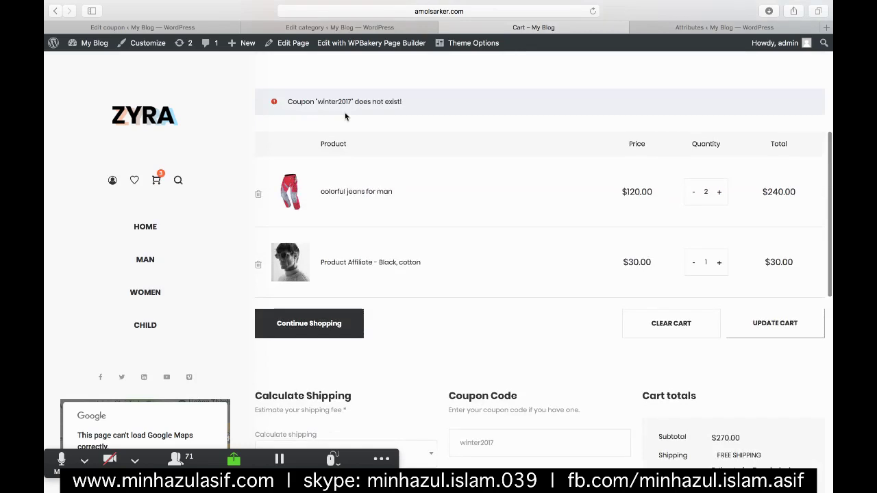
scroll(345, 113, "up", 5)
scroll(340, 113, "up", 3)
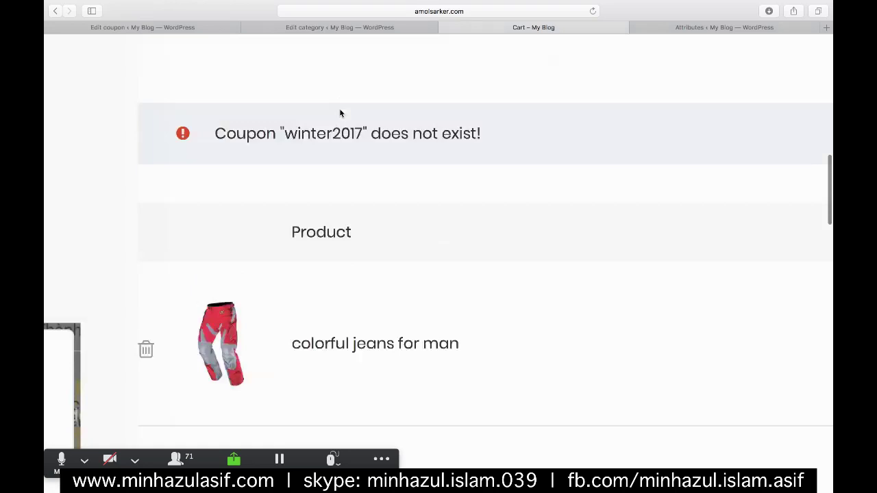
scroll(450, 346, "down", 5)
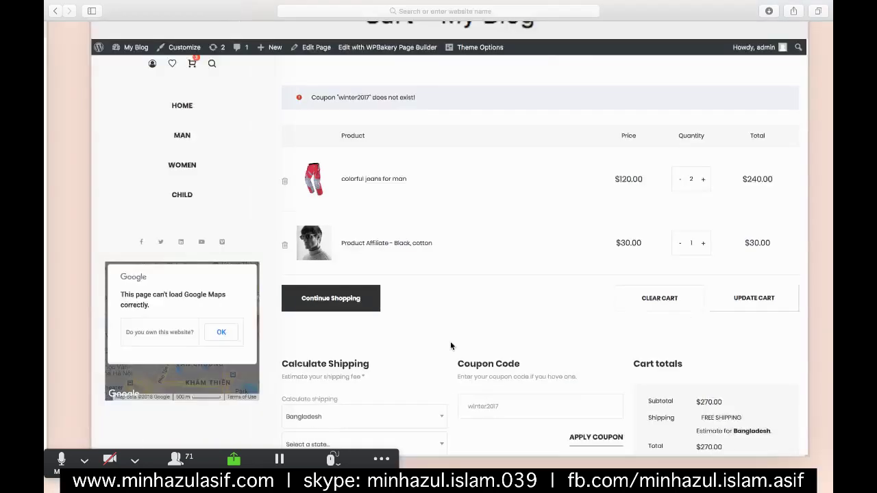
scroll(450, 346, "down", 3)
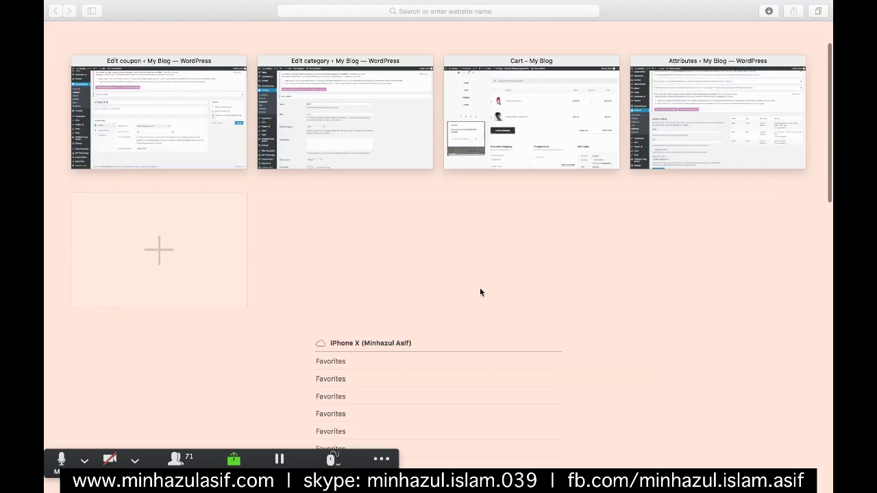
- Change the coupon code to winter2018 and apply it to the cart
left_click(576, 102)
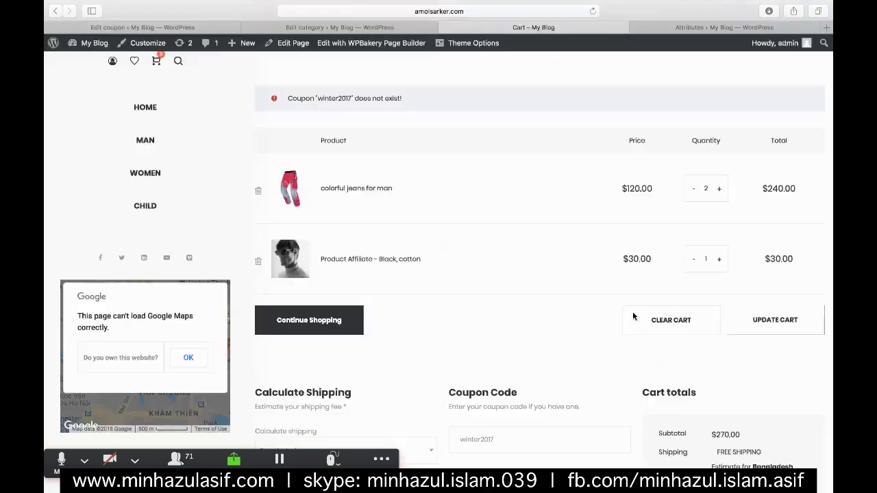
scroll(520, 370, "down", 1)
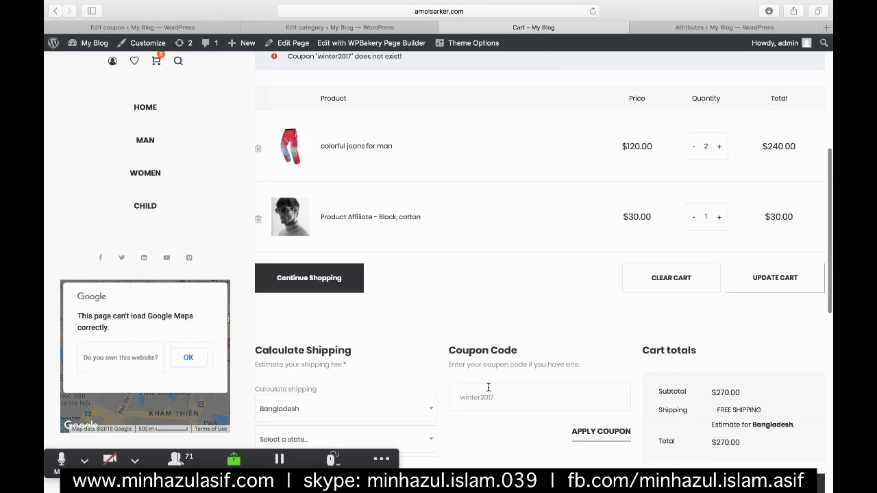
left_click(487, 387)
key("BackSpace")
type("8")
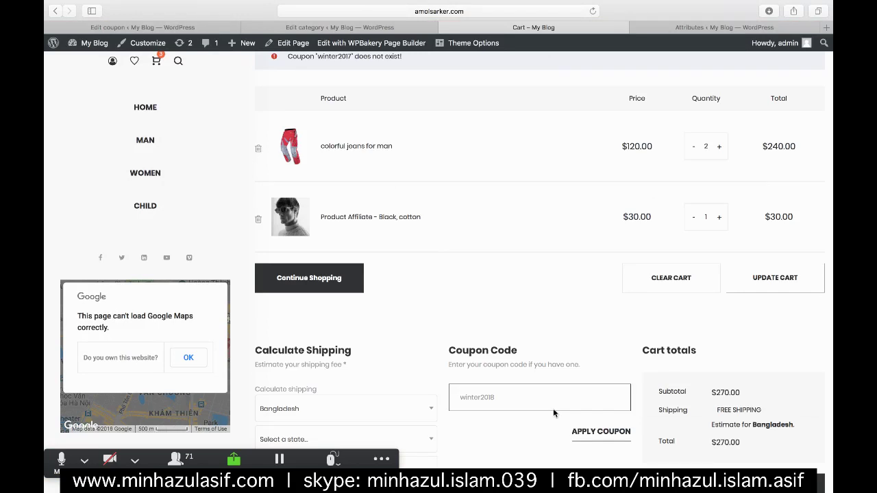
left_click(584, 409)
left_click(584, 409)
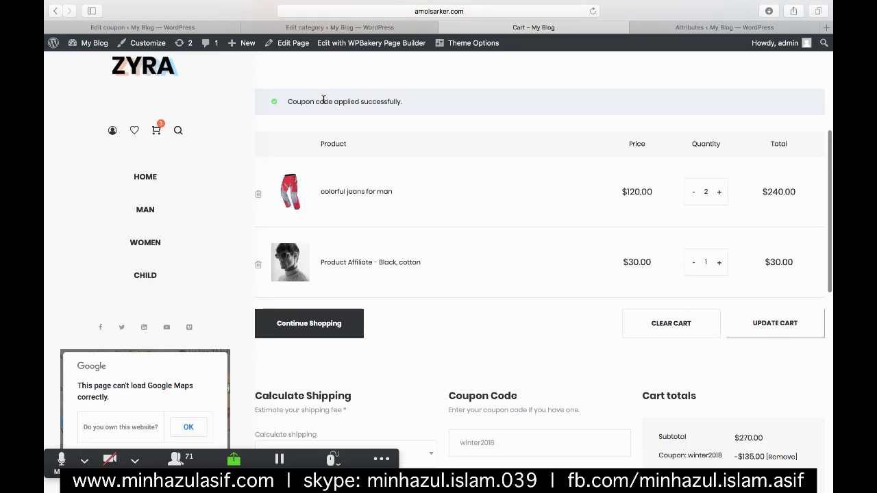
- Check Cart totals: $135.00 discount, free shipping, $135.00 total
scroll(323, 101, "up", 3)
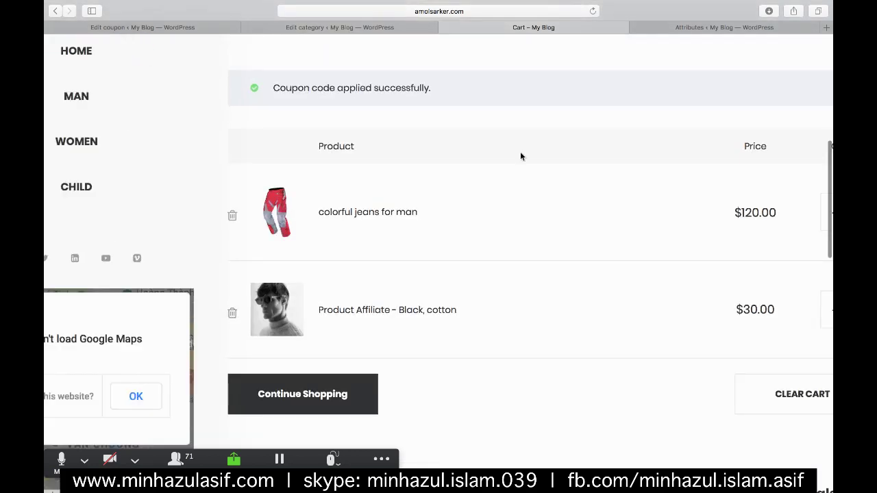
scroll(527, 164, "down", 2)
scroll(657, 294, "down", 3)
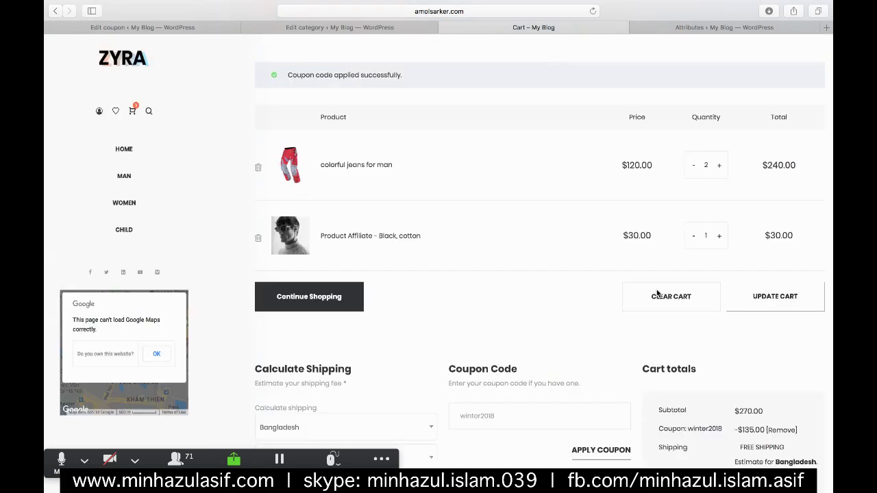
scroll(685, 301, "down", 2)
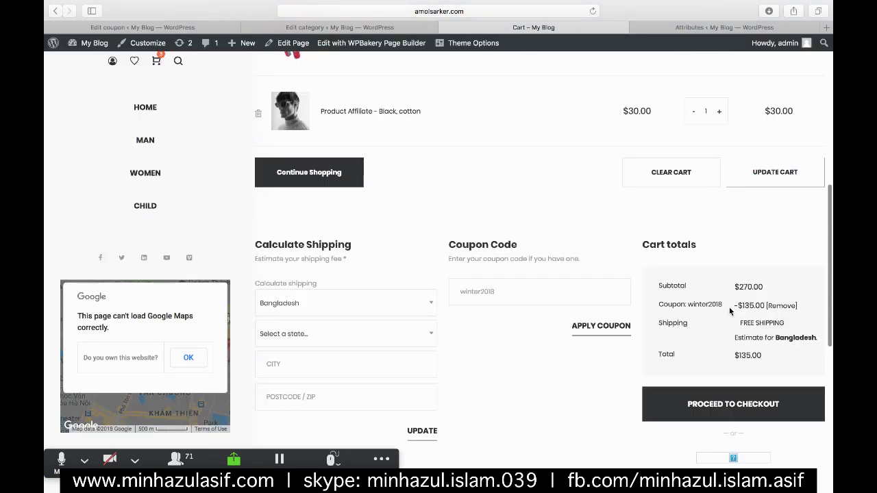
scroll(729, 311, "up", 3)
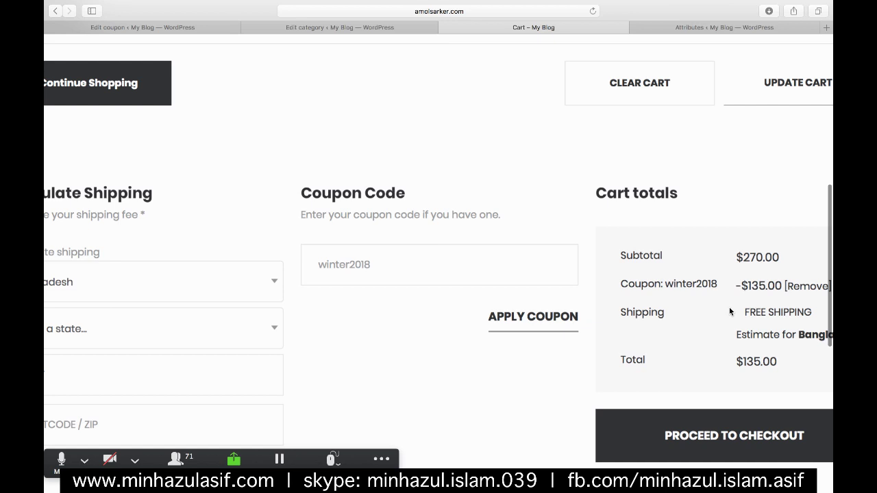
scroll(729, 312, "down", 3)
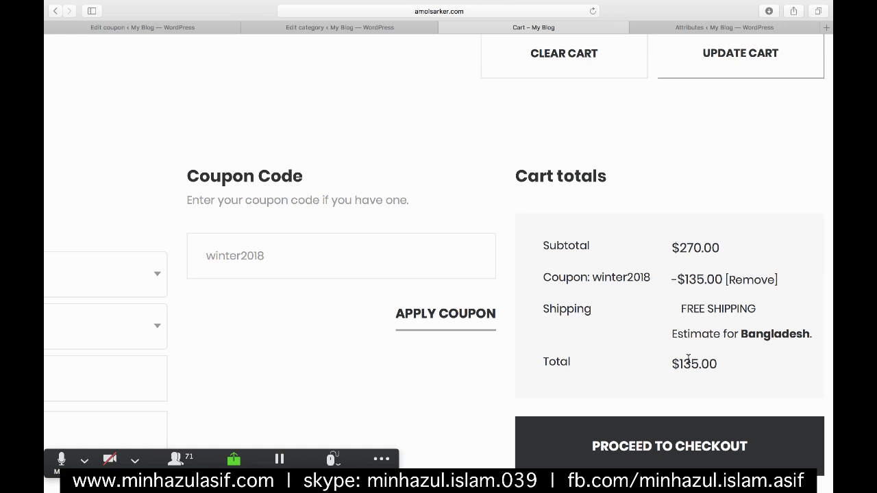
scroll(688, 361, "down", 3)
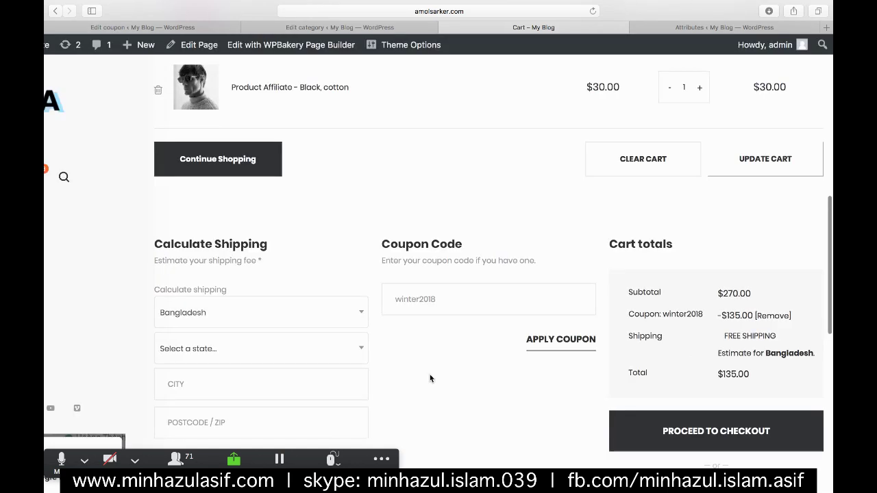
scroll(684, 401, "down", 2)
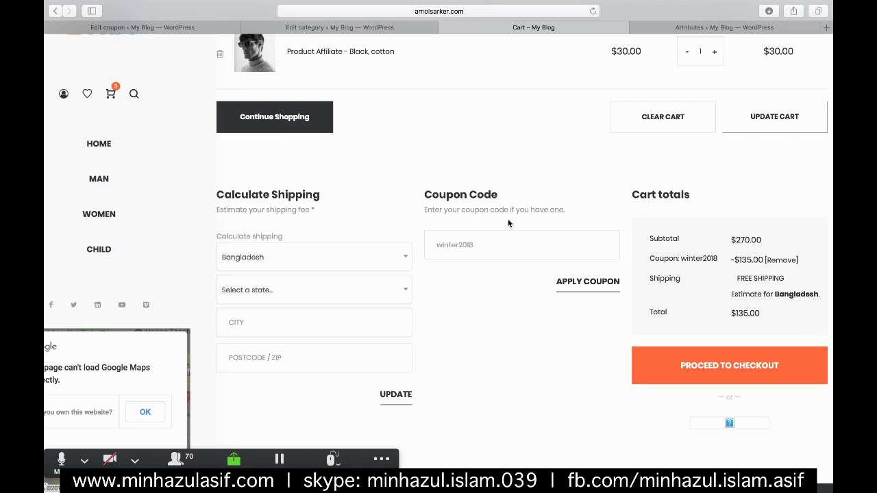
- Check the CMBD-ONLINE-08 and CMBD-ONLINE-07 Crowdcast sessions in Chrome, then return to the coupon editor
key("super+1")
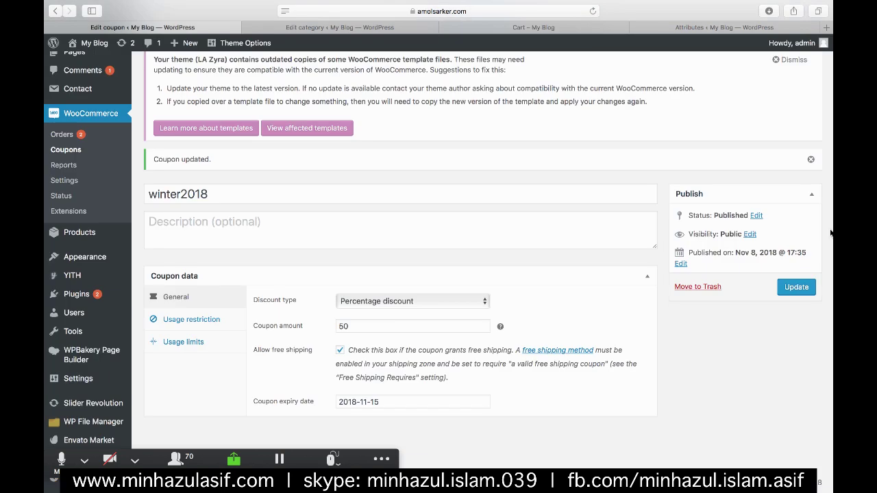
mouse_move(830, 234)
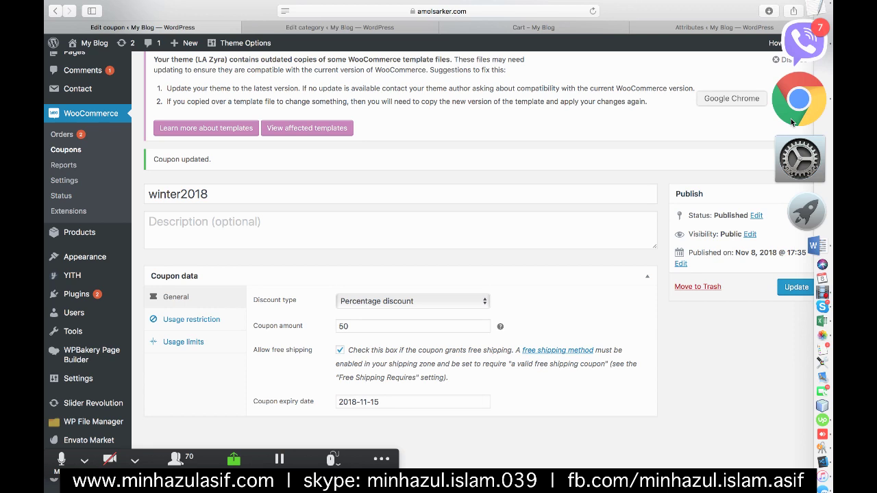
left_click(791, 119)
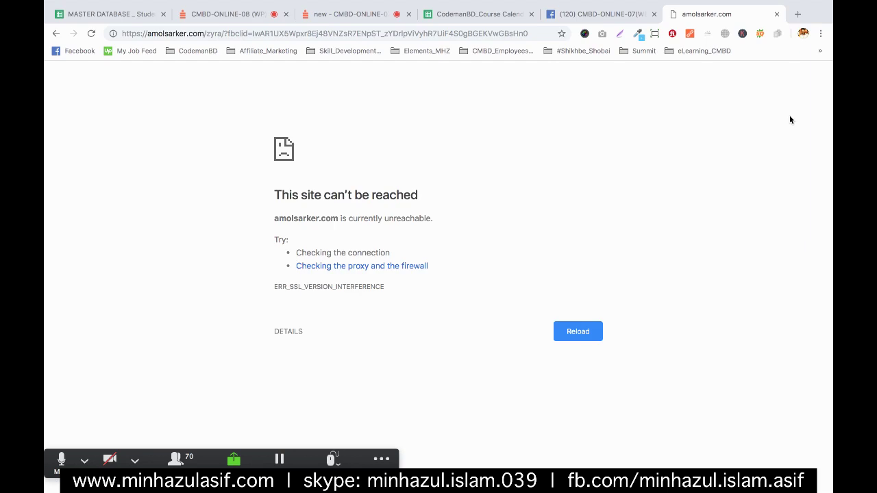
left_click(211, 14)
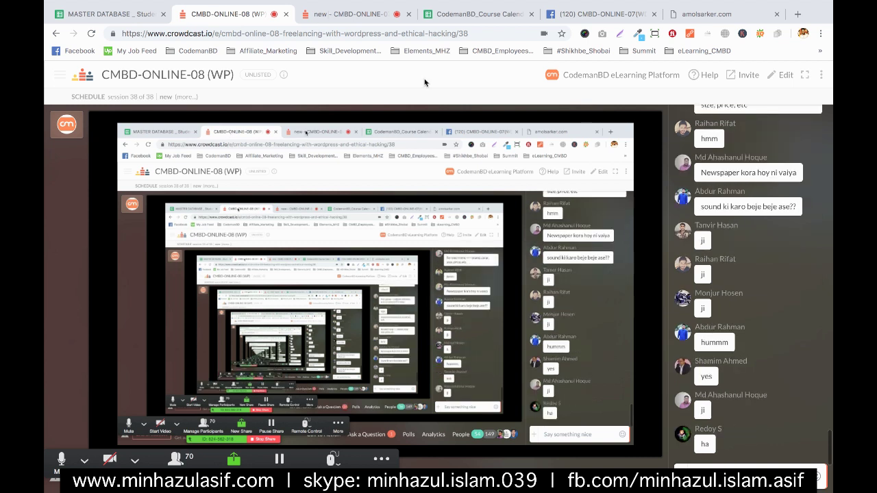
key("ctrl+Tab")
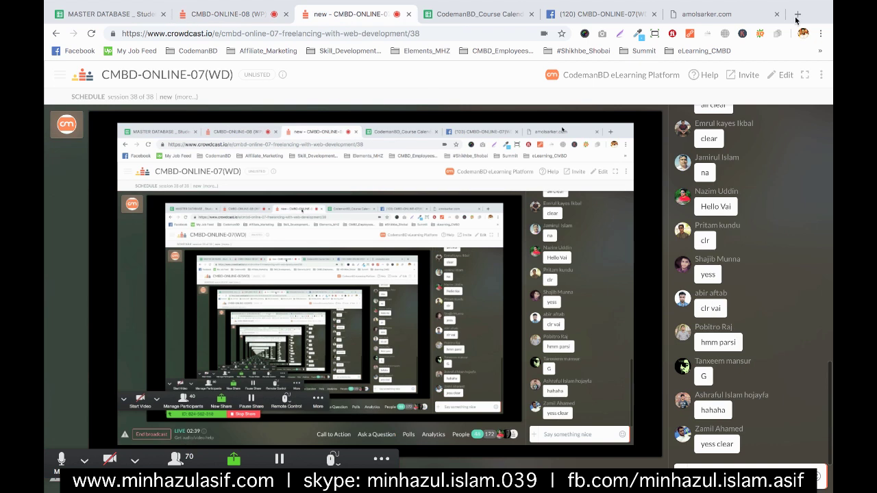
left_click(744, 8)
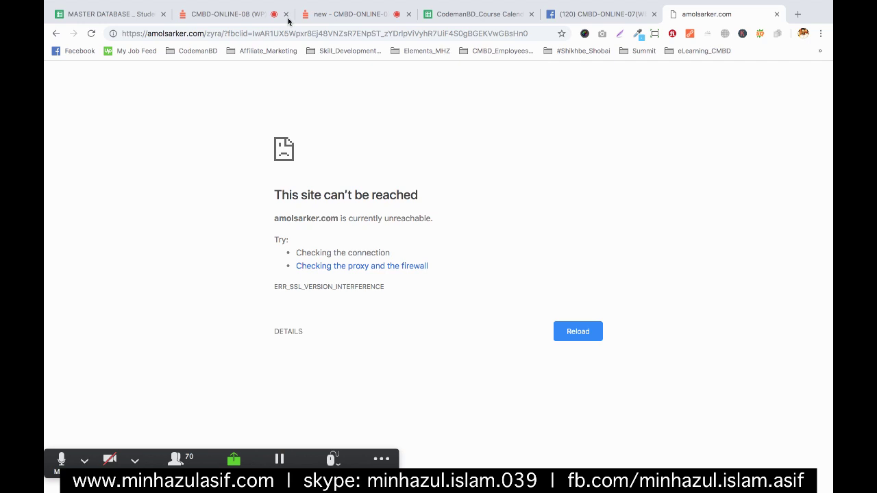
left_click(231, 31)
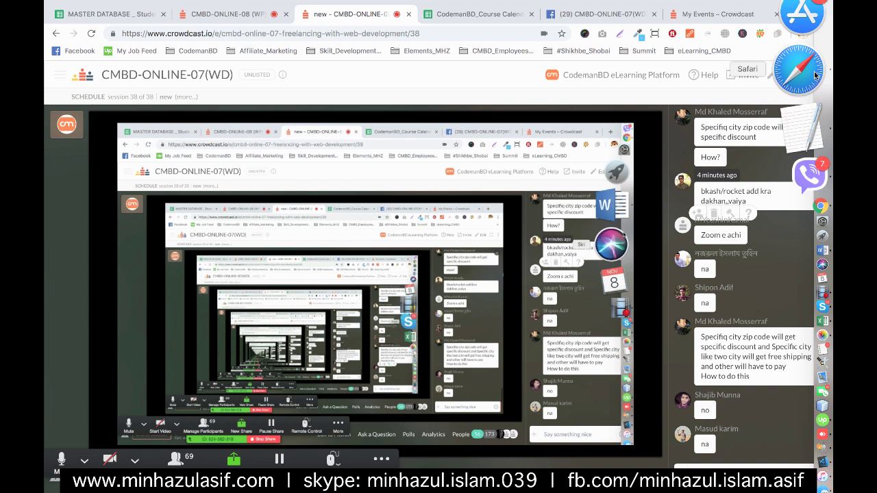
left_click(815, 74)
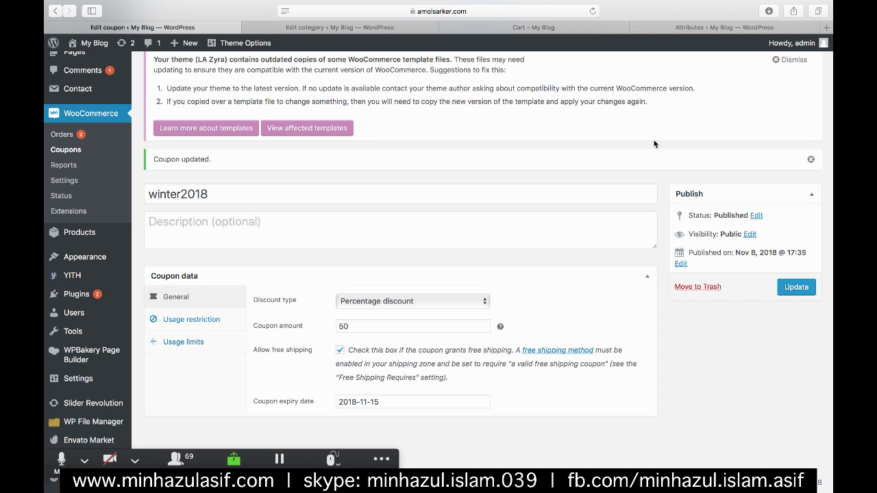
- Open the store's cart page and proceed to checkout with the discounted cart
scroll(410, 240, "up", 5)
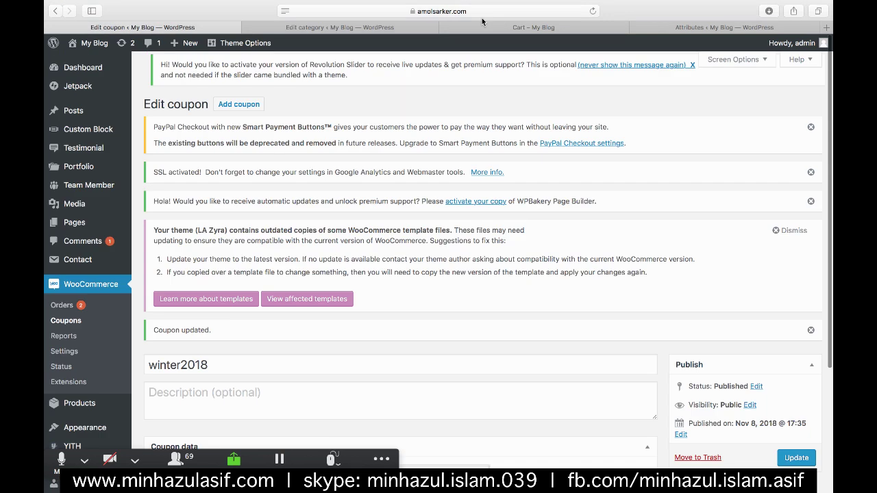
left_click(508, 27)
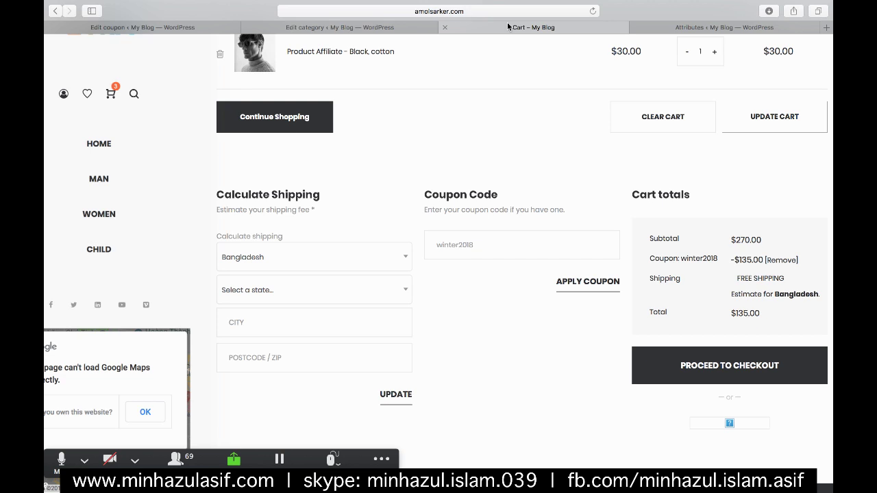
left_click(733, 369)
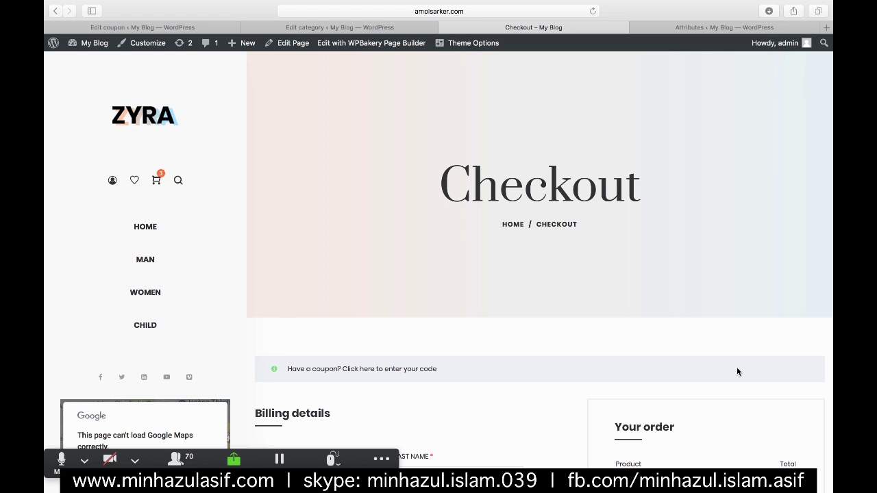
- Enter the customer's first and last name and company codemanbd in the billing form
scroll(737, 371, "down", 5)
left_click(292, 222)
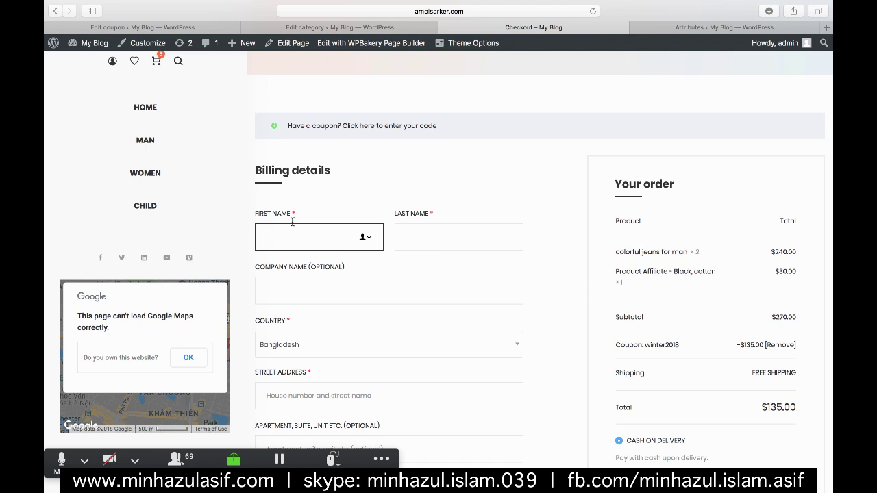
key("Tab")
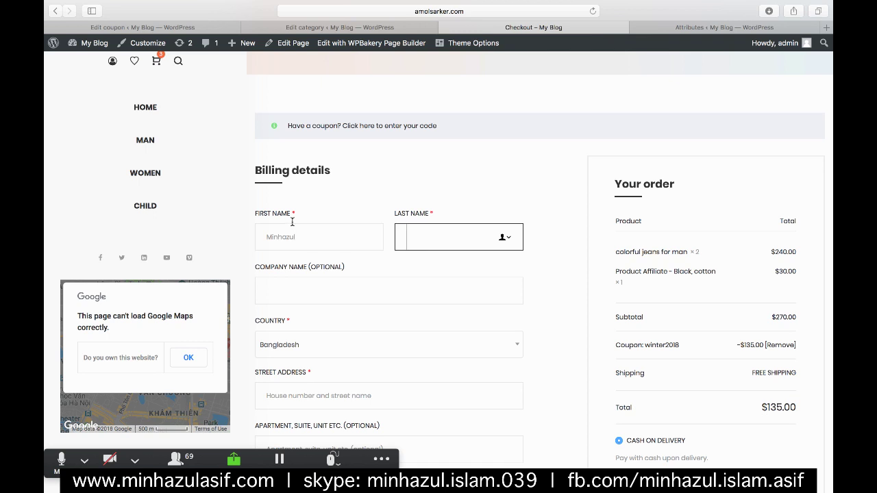
key("Tab")
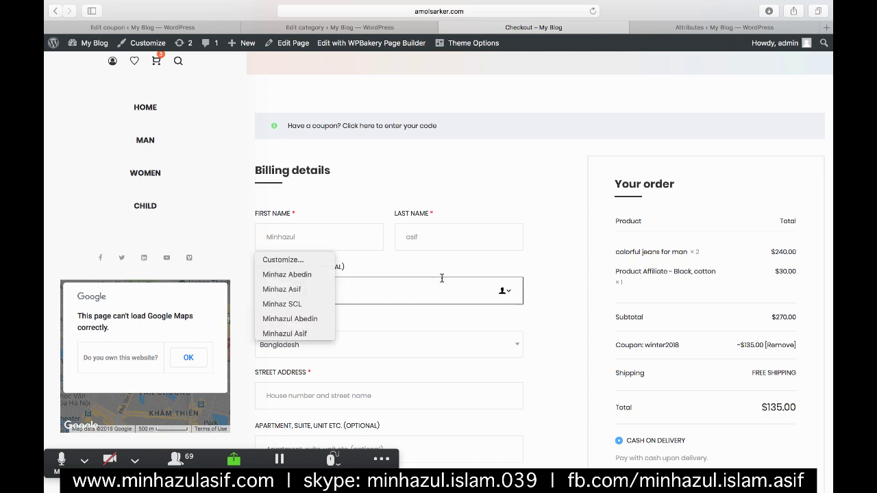
left_click(464, 341)
left_click(328, 282)
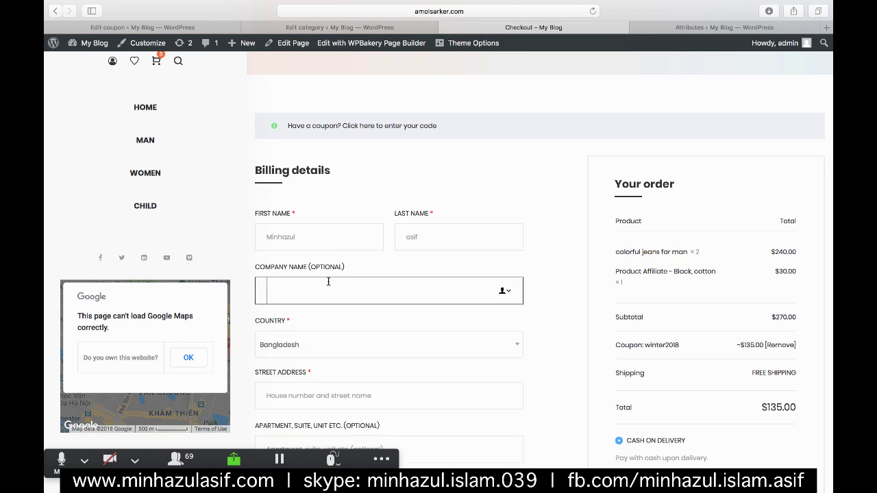
type("codemanbd")
scroll(328, 281, "down", 3)
left_click(284, 236)
left_click(284, 236)
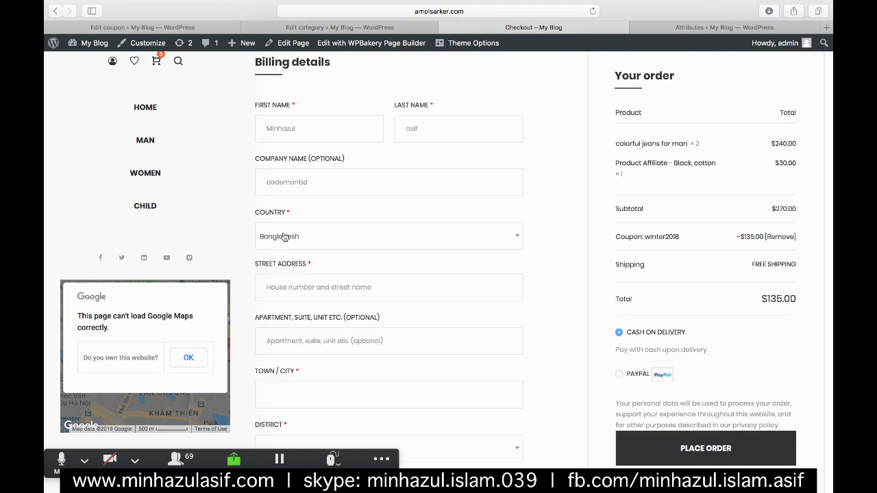
left_click(287, 273)
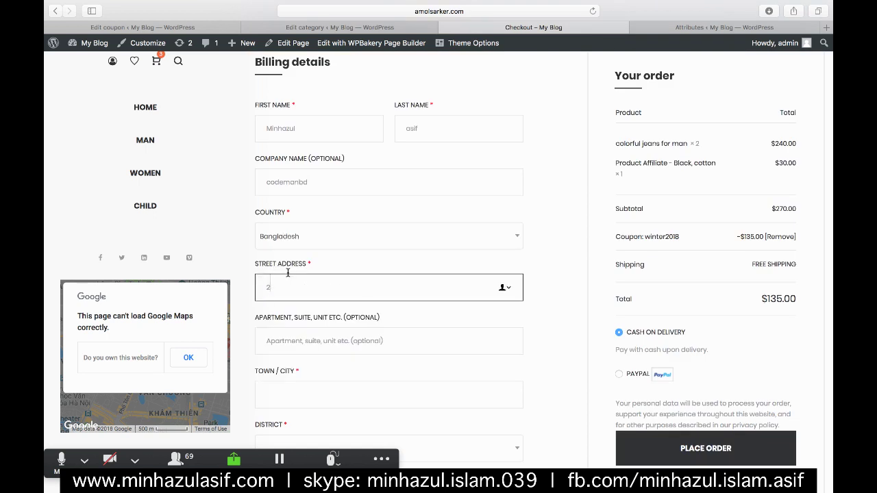
scroll(297, 278, "down", 2)
left_click(297, 279)
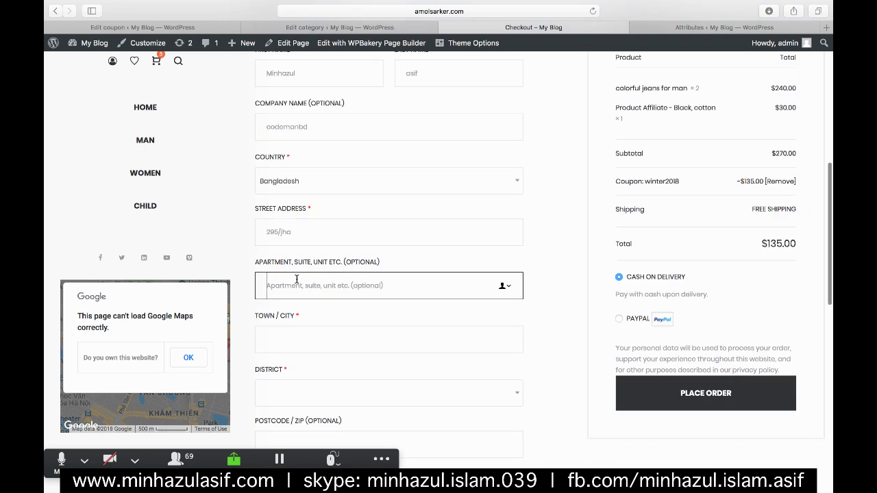
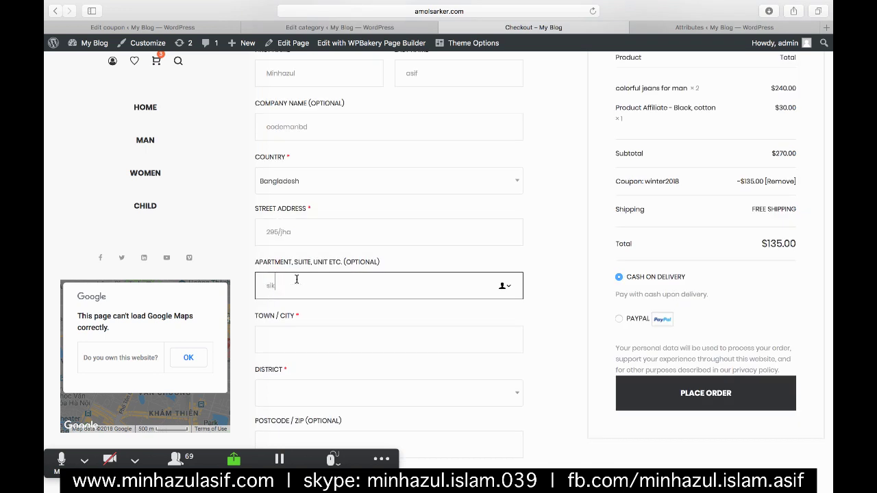
- Set the town/city to dhaka and the district to Dhaka
scroll(296, 278, "down", 2)
left_click(271, 263)
type("dhaka")
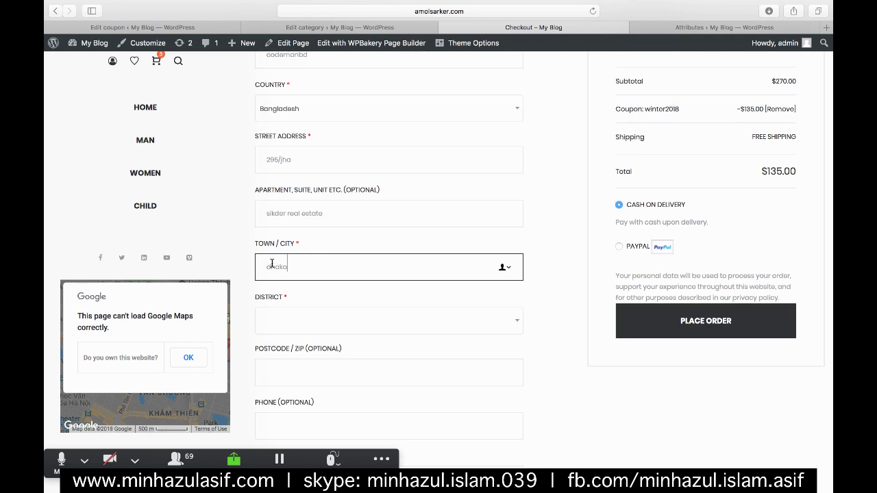
scroll(248, 248, "down", 3)
left_click(281, 221)
type("dha")
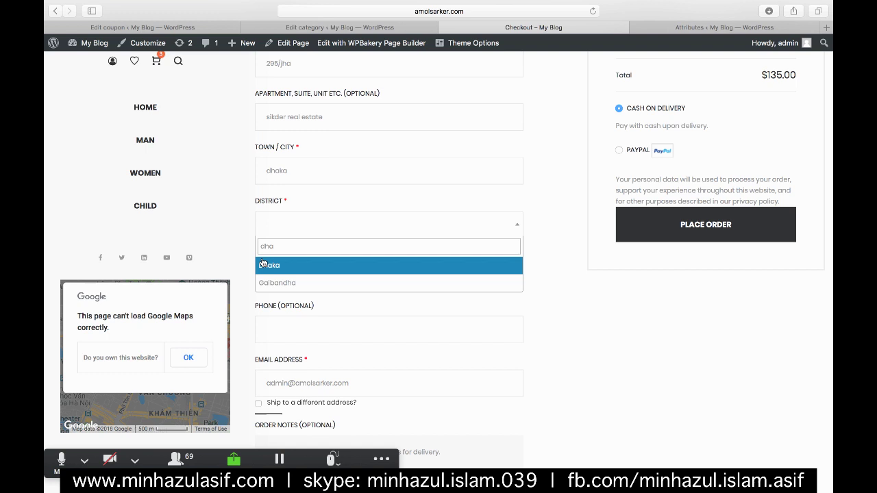
key("Return")
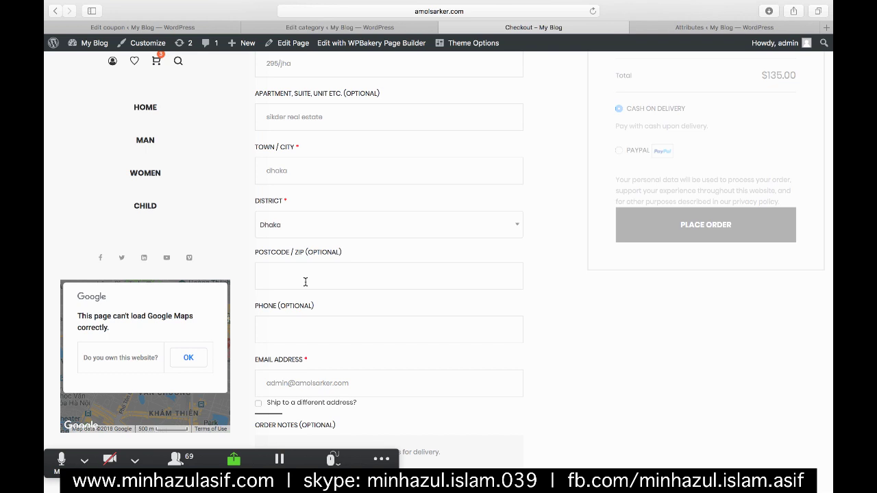
- Replace the pre-filled billing email with the customer's contact e-mail address
scroll(308, 313, "down", 2)
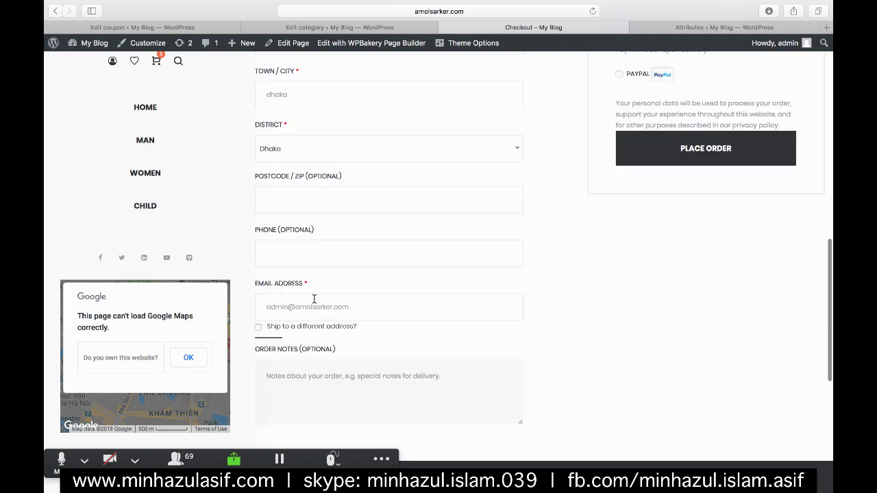
left_click(314, 300)
type("mia")
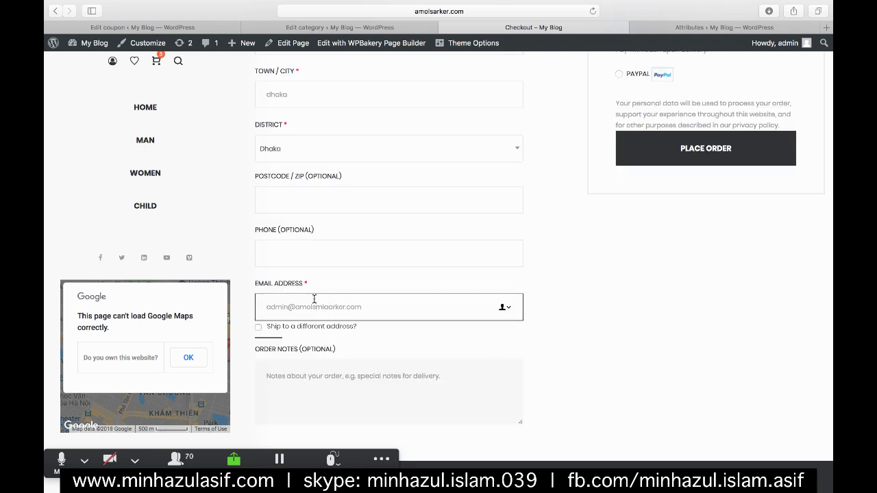
key("super+a")
scroll(416, 197, "down", 5)
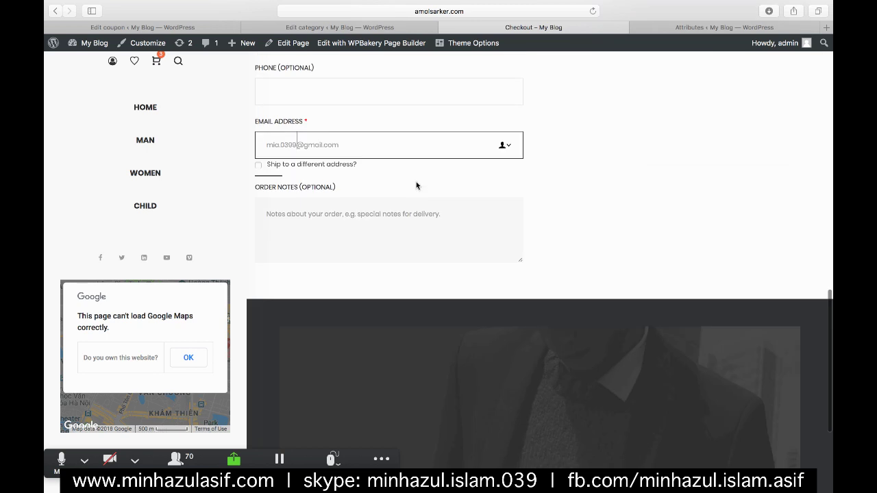
scroll(416, 183, "up", 1)
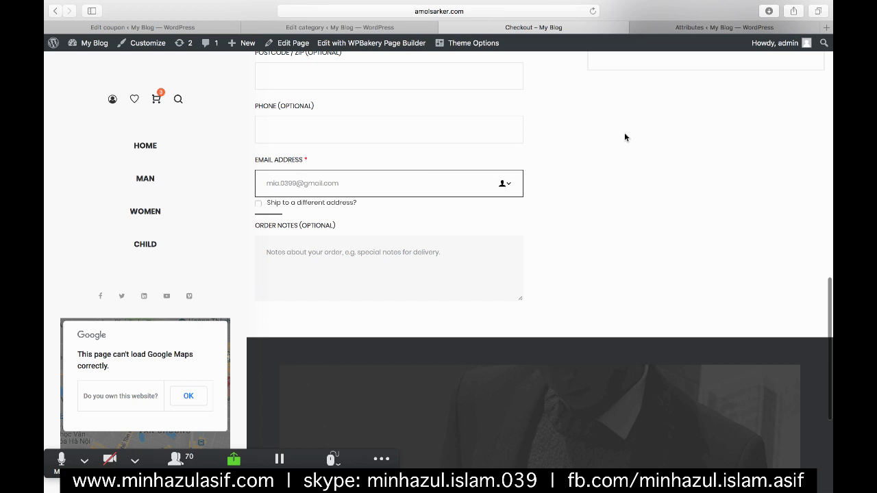
scroll(624, 135, "up", 10)
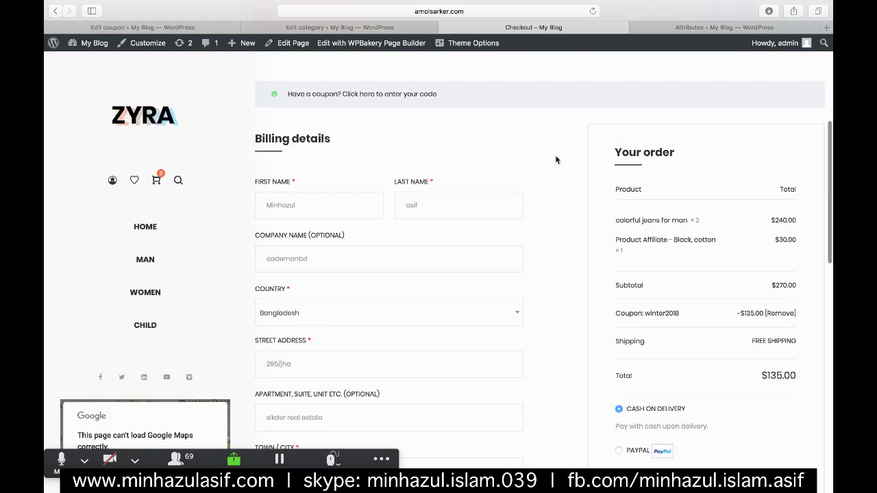
scroll(556, 160, "down", 4)
scroll(555, 159, "down", 5)
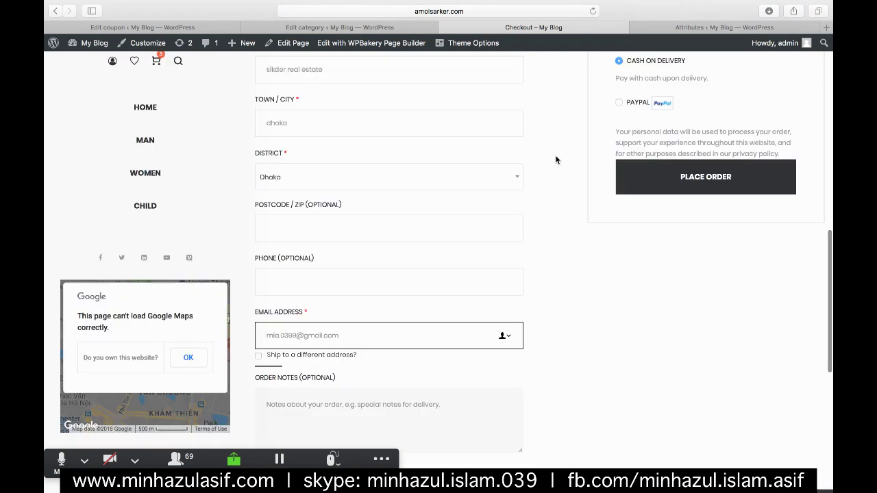
scroll(555, 160, "down", 3)
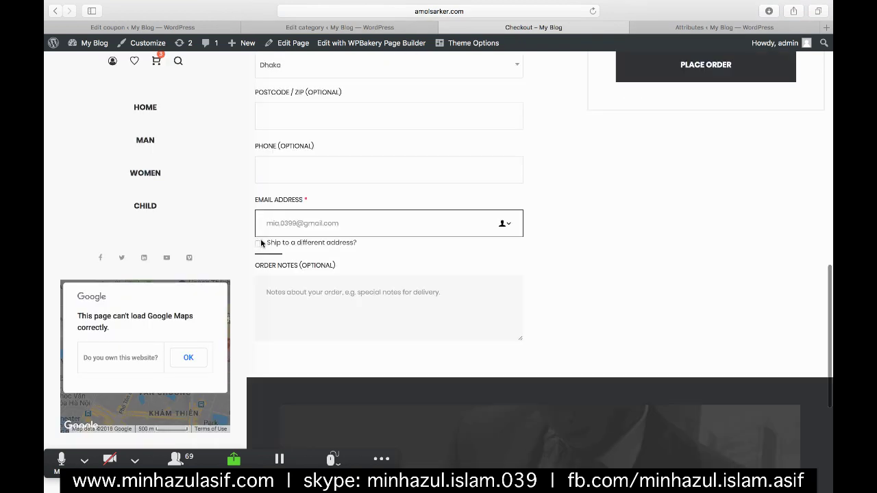
- Keep shipping to the billing address and add the order note 'I want this earlier. (before feb-13)'
left_click(259, 242)
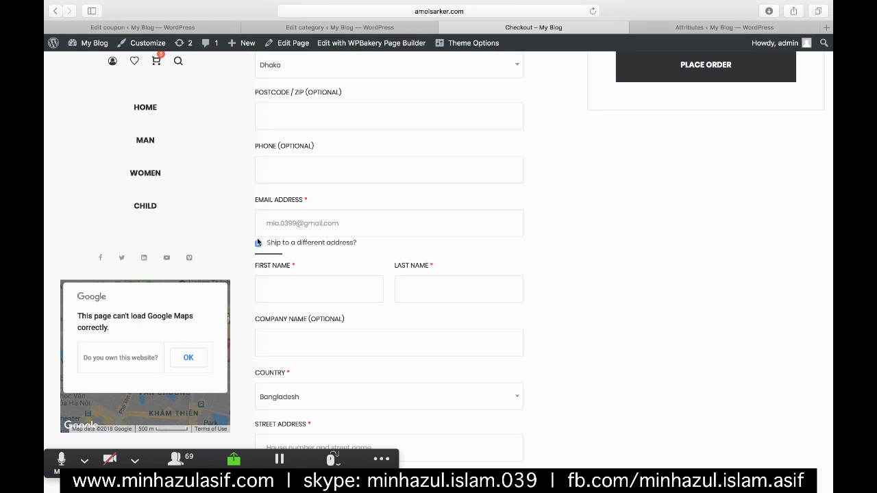
left_click(259, 243)
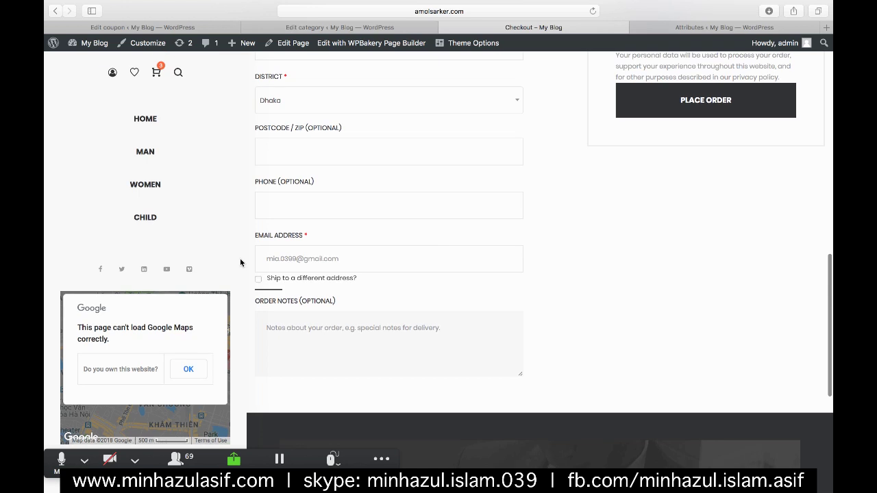
left_click(296, 328)
type("I want this")
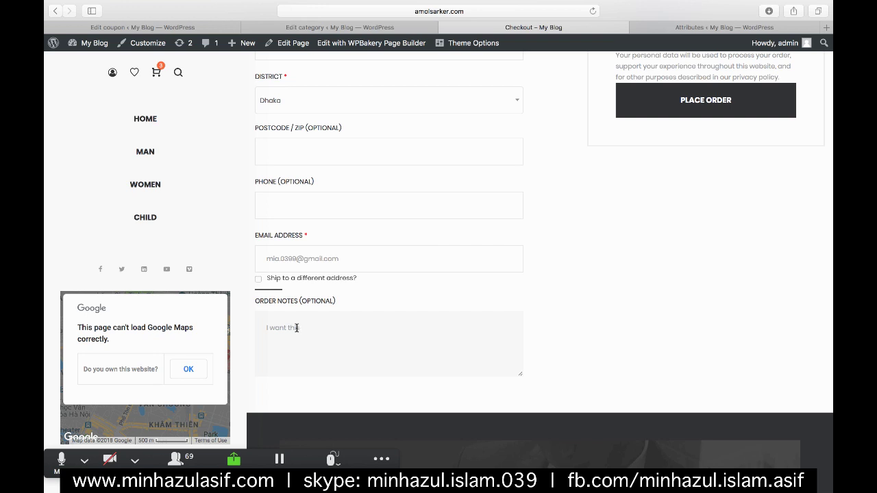
type("earlier. (beftre feb 13)")
scroll(366, 372, "up", 2)
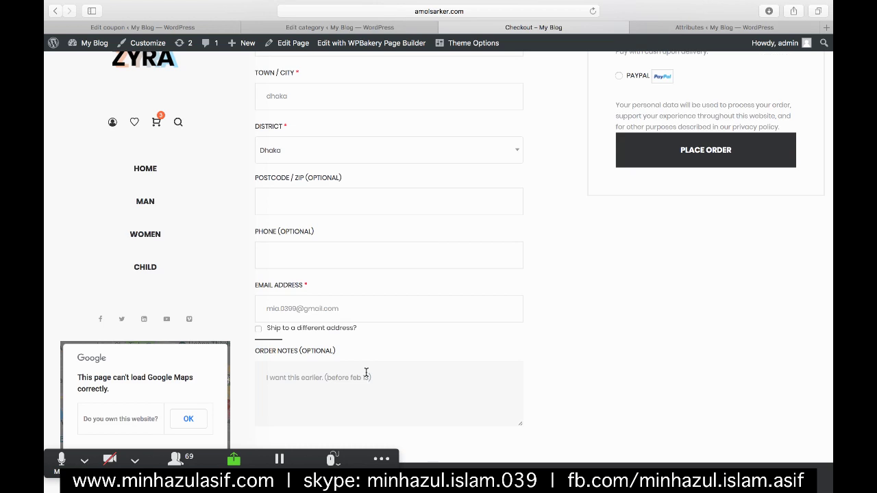
key("BackSpace")
type("-")
- Choose Cash on Delivery instead of PayPal and place the $135.00 order
scroll(509, 308, "up", 5)
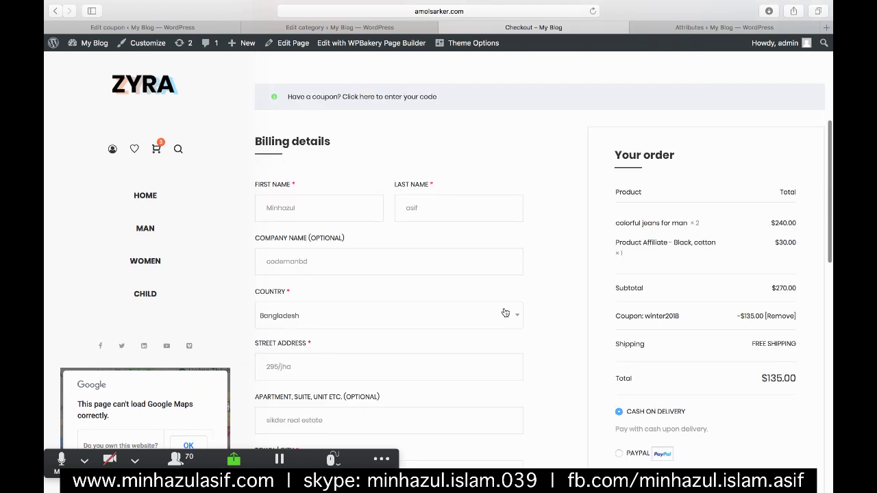
scroll(527, 280, "down", 3)
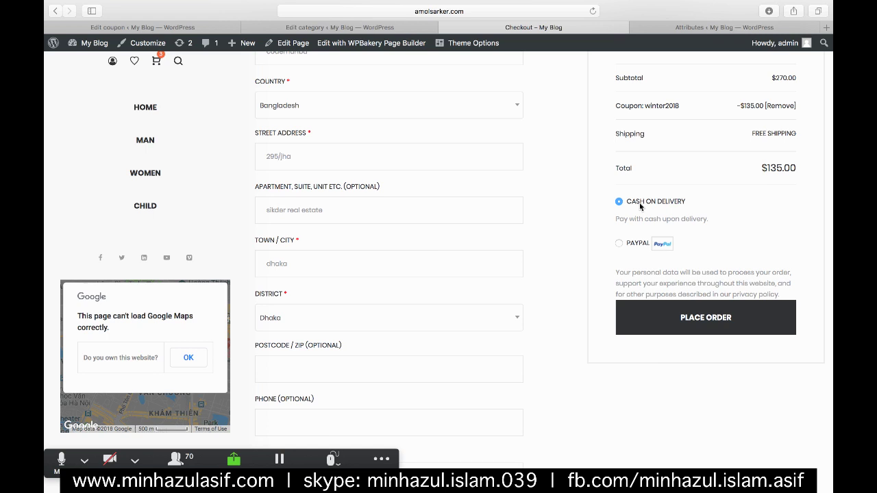
left_click(618, 244)
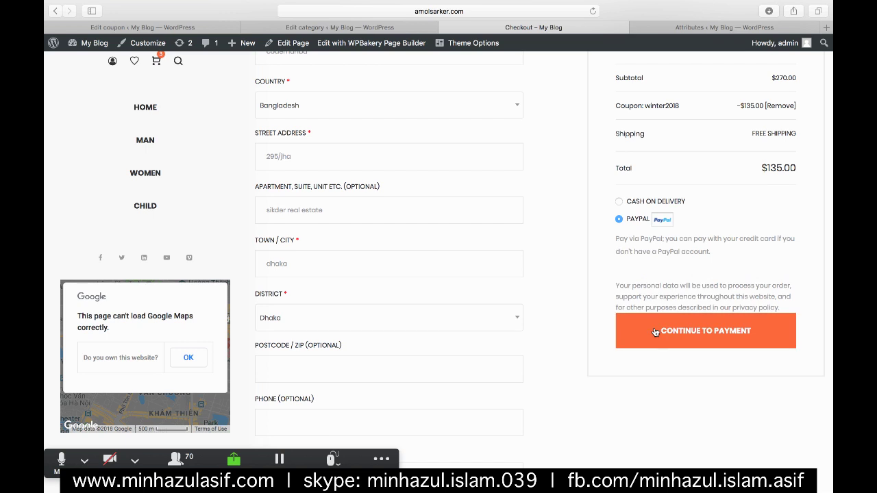
scroll(654, 332, "up", 3)
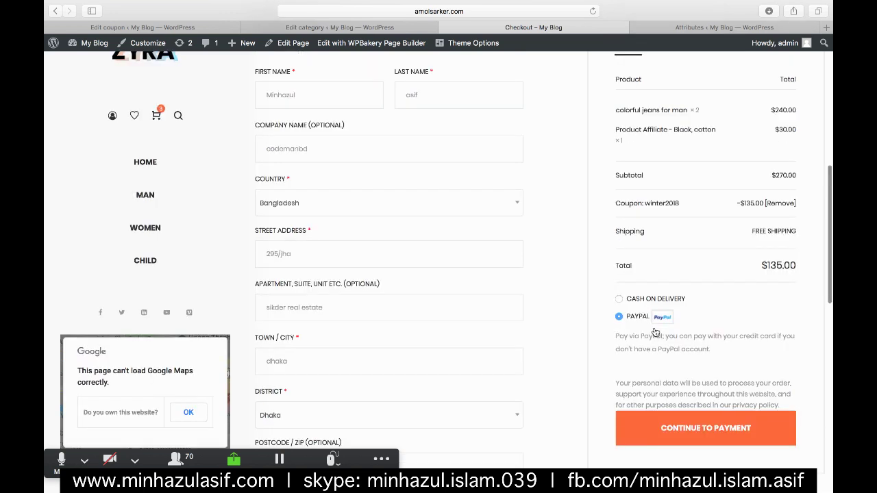
scroll(654, 332, "up", 3)
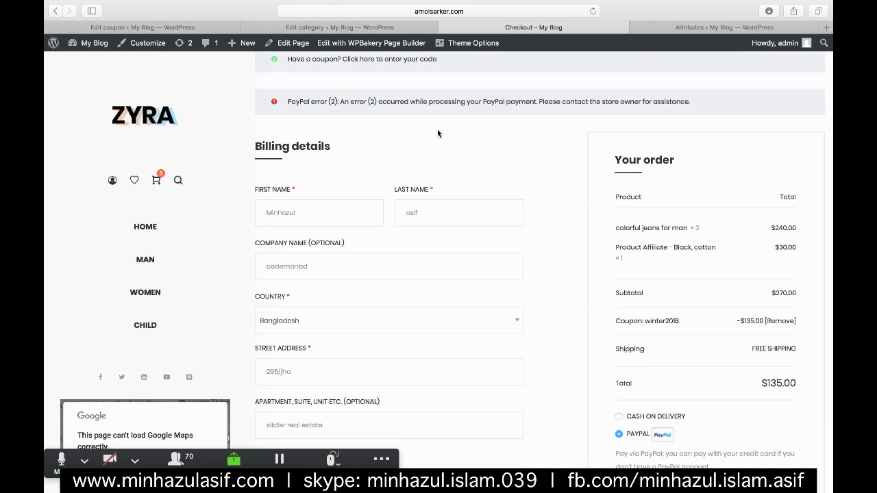
scroll(684, 301, "down", 4)
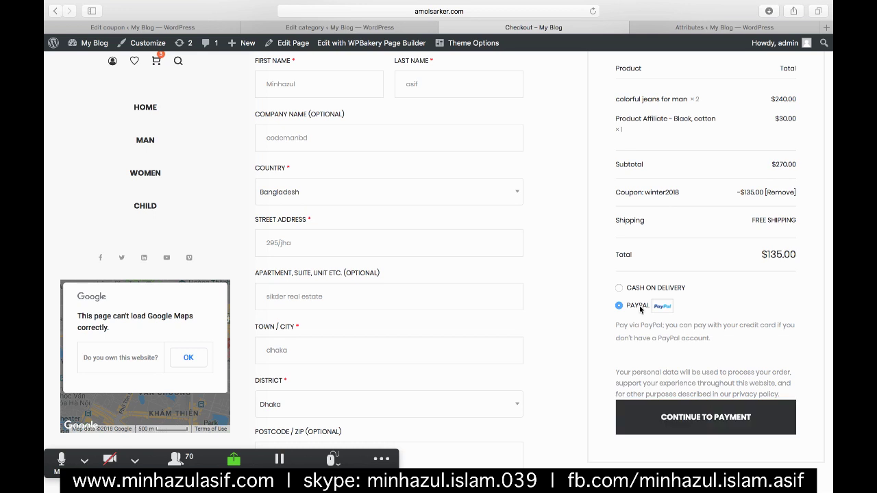
left_click(618, 287)
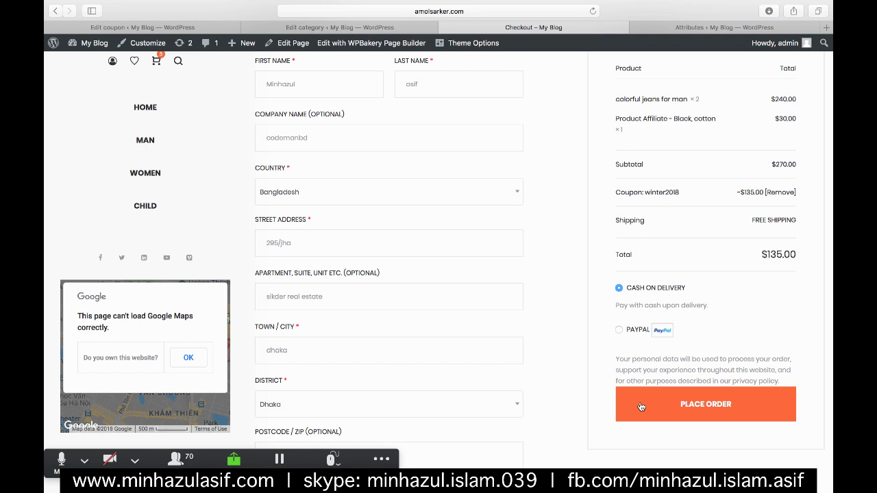
left_click(641, 407)
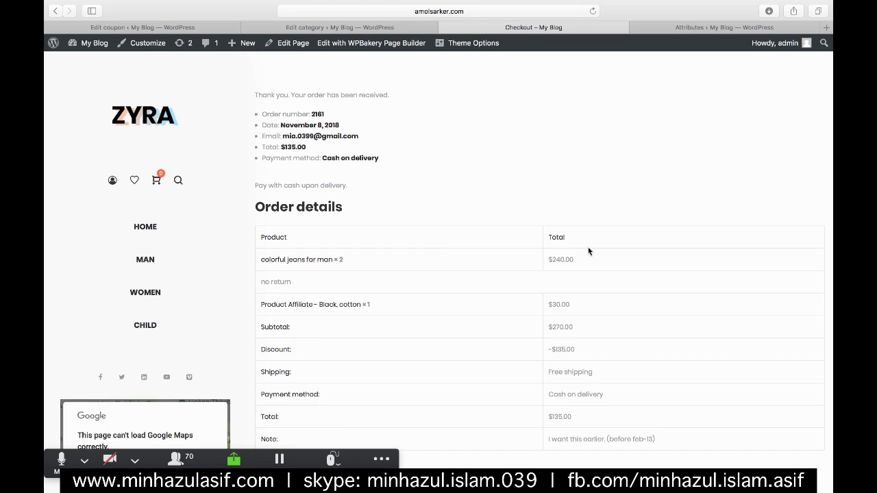
- Scroll the order-received page to check the $135.00 total, discount, and billing and shipping addresses
scroll(588, 251, "down", 4)
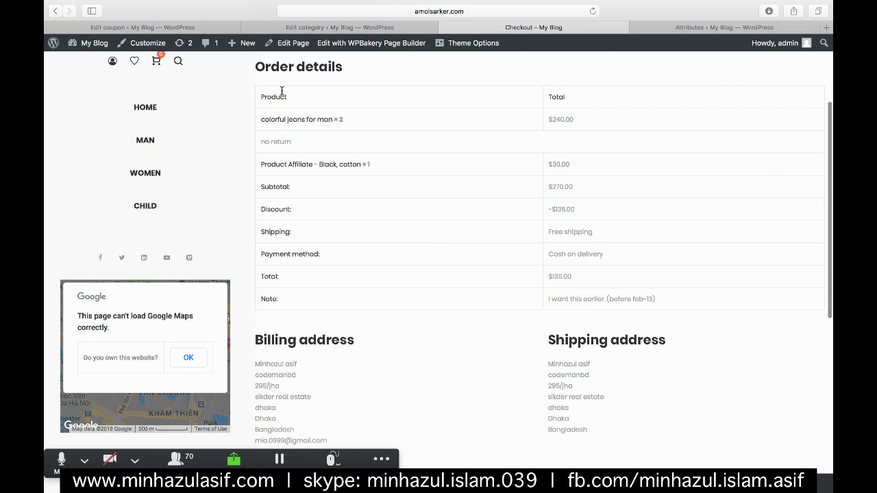
scroll(288, 206, "down", 1)
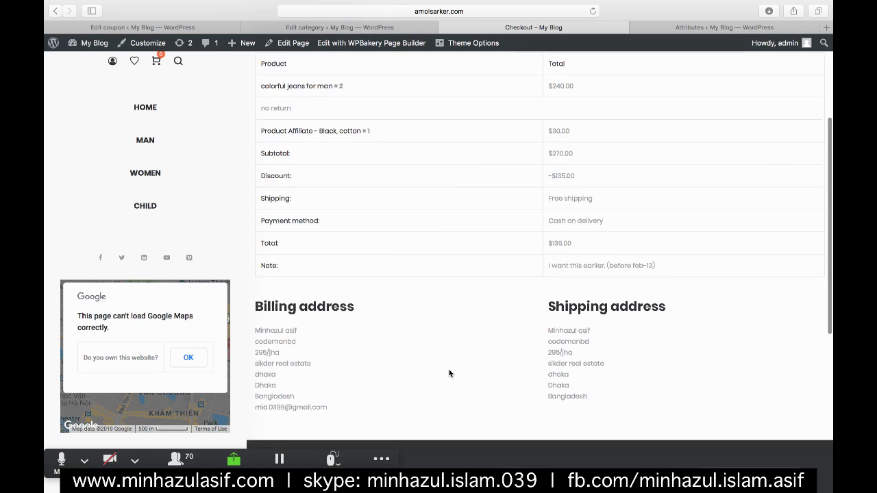
scroll(641, 255, "up", 5)
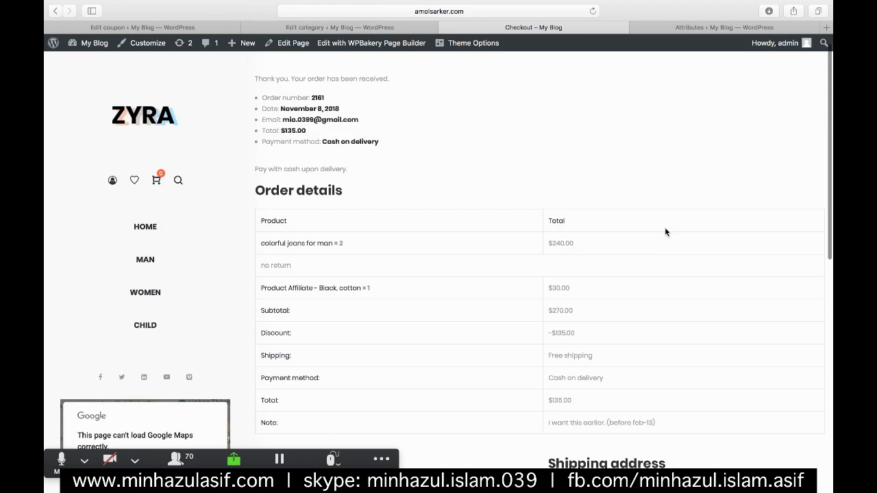
scroll(532, 245, "up", 1)
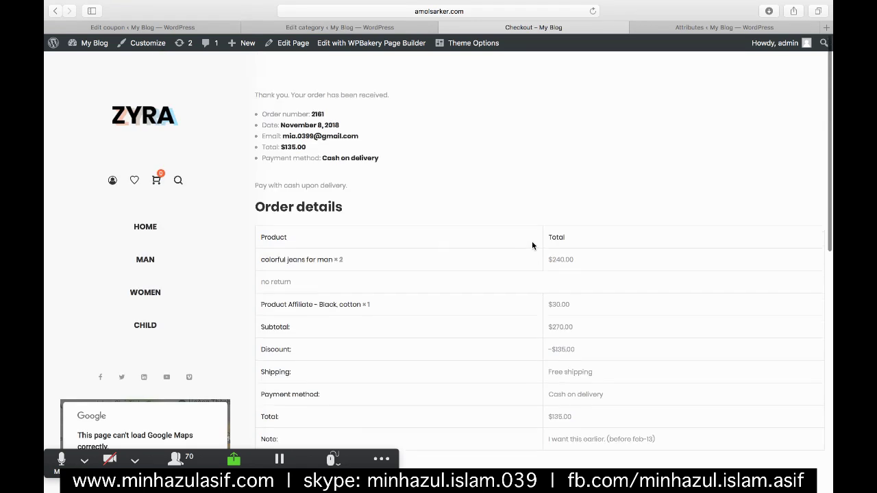
- View the CMBD-ONLINE-08 (WP) Crowdcast session chat in Chrome, then return to the store window
mouse_move(831, 82)
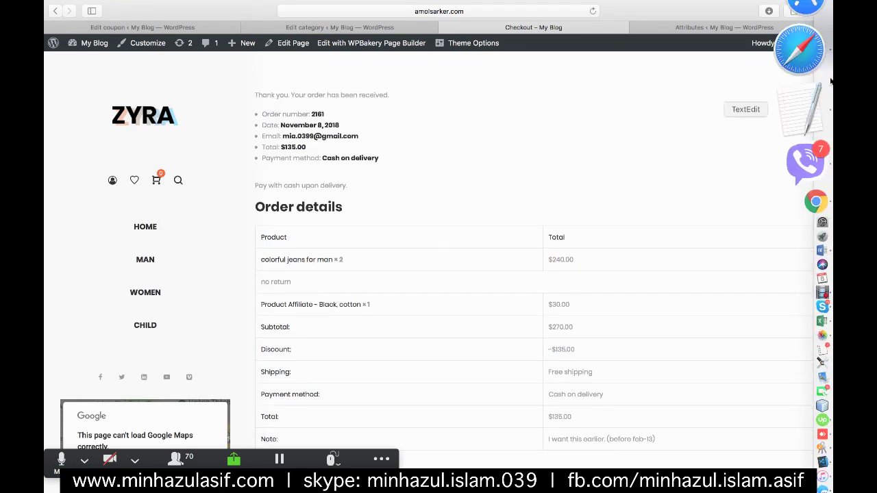
left_click(811, 113)
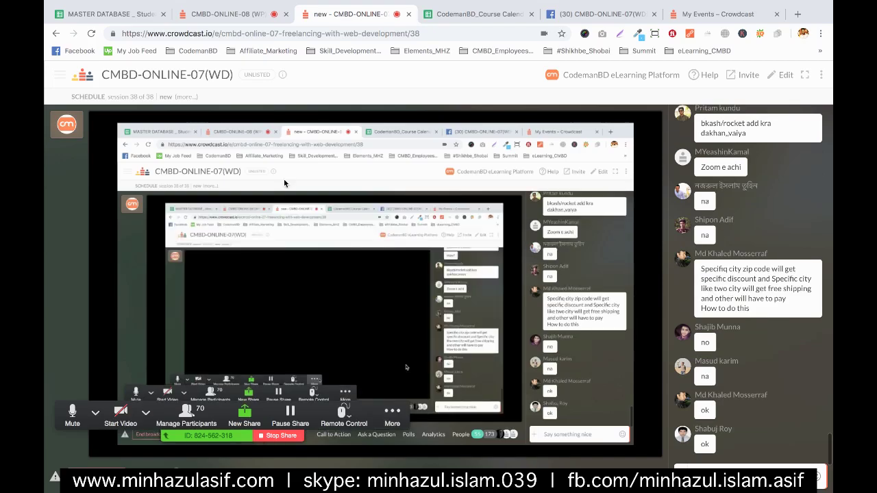
left_click(219, 11)
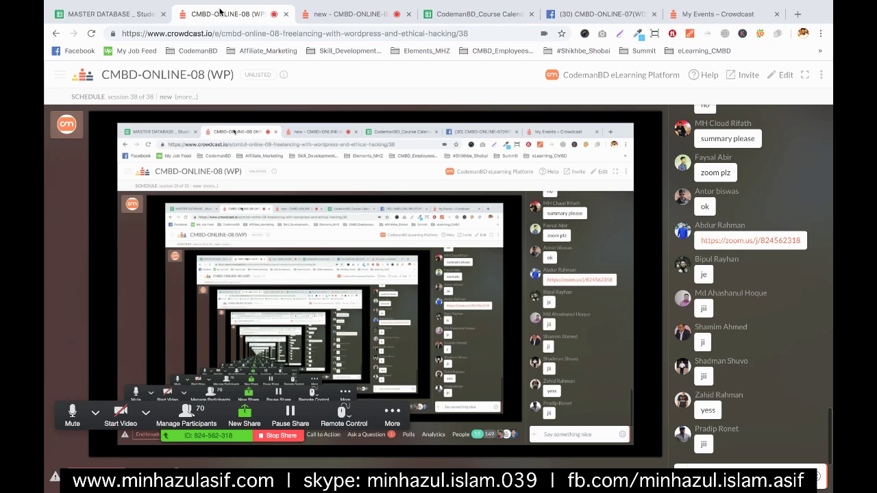
mouse_move(830, 241)
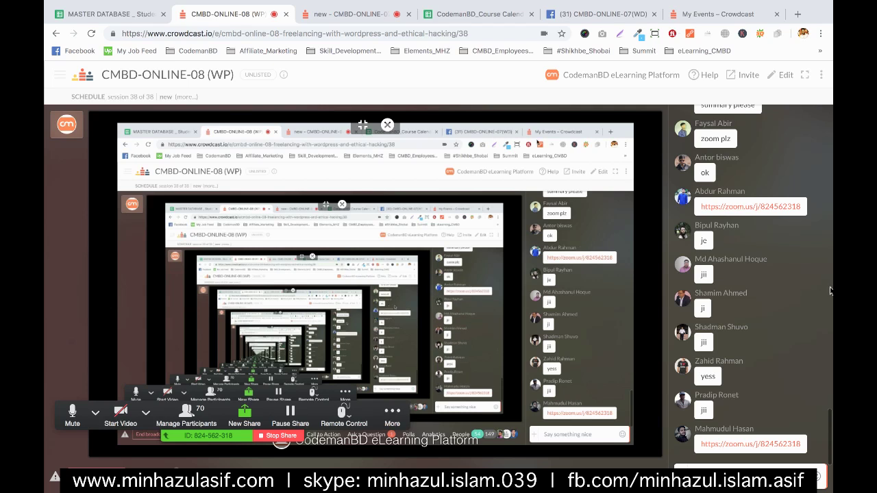
mouse_move(831, 291)
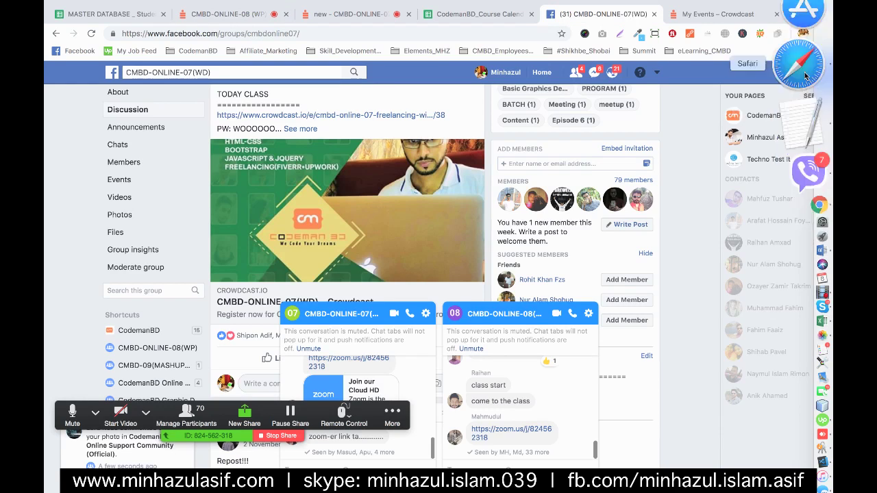
left_click(805, 77)
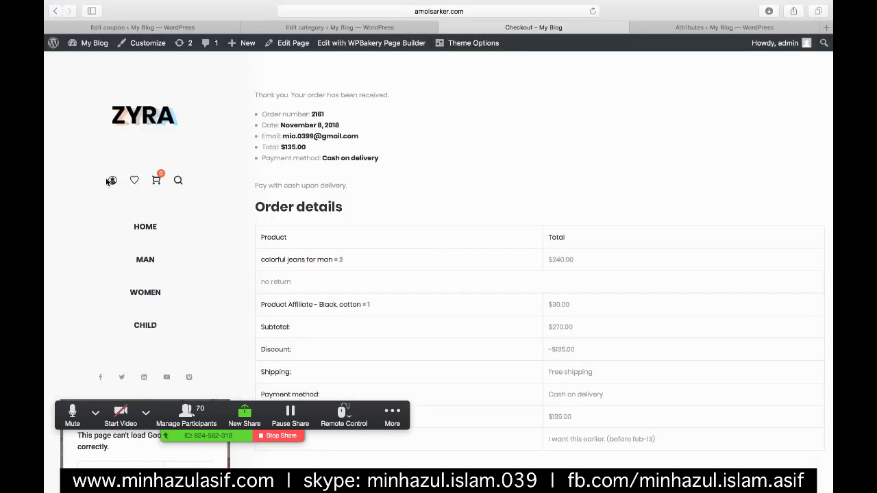
- Go from the category and coupon edit tabs to WooCommerce > Settings, General tab
left_click(302, 28)
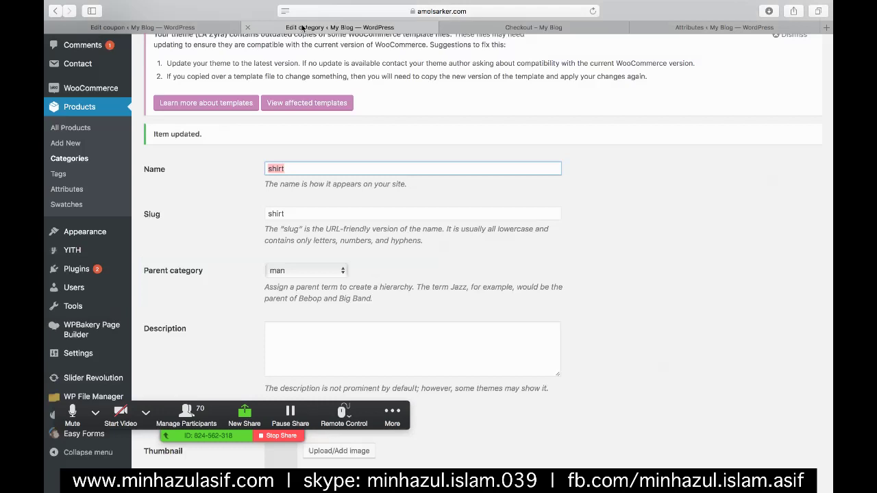
left_click(206, 28)
scroll(153, 233, "down", 5)
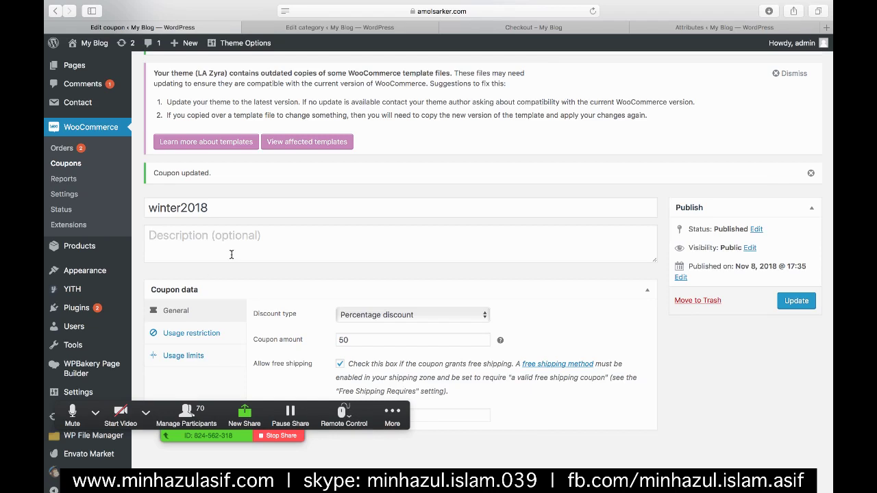
scroll(232, 254, "down", 1)
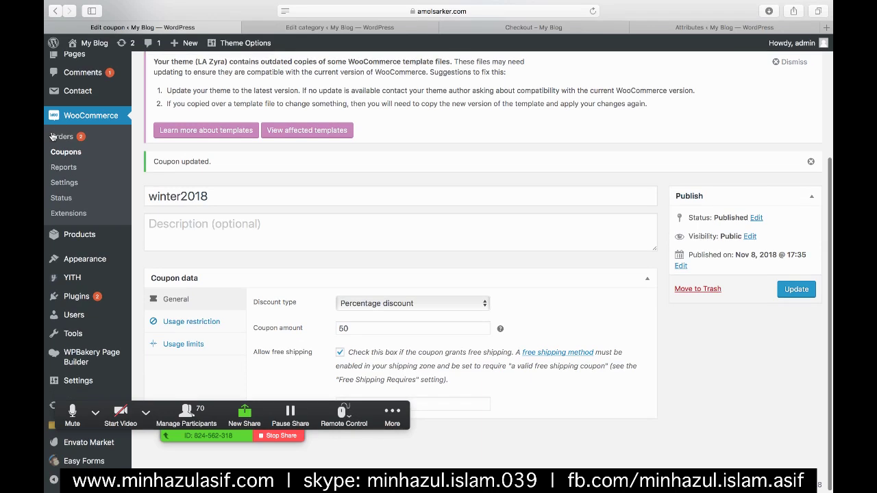
left_click(60, 180)
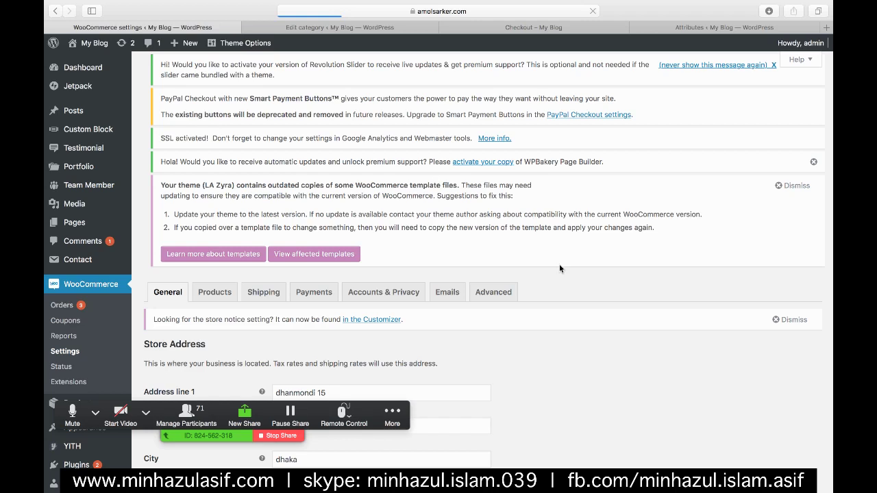
- Switch off the Cash on delivery method on the WooCommerce Payments tab
left_click(299, 109)
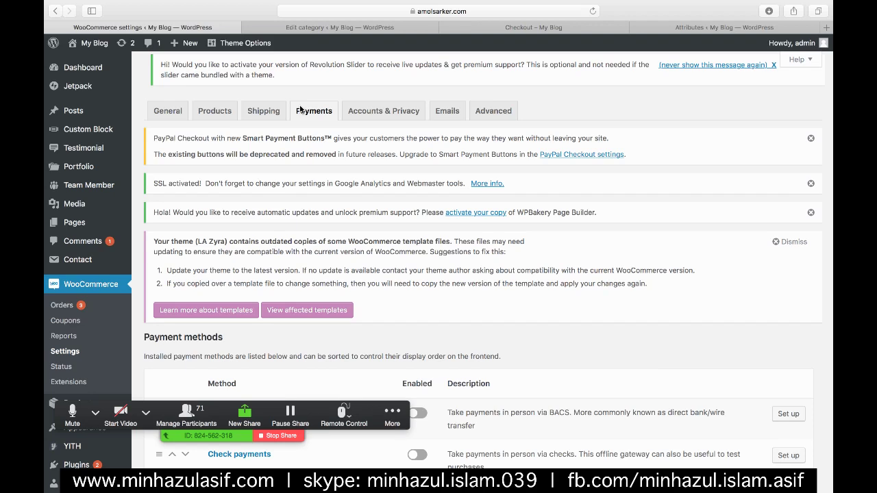
scroll(299, 109, "down", 5)
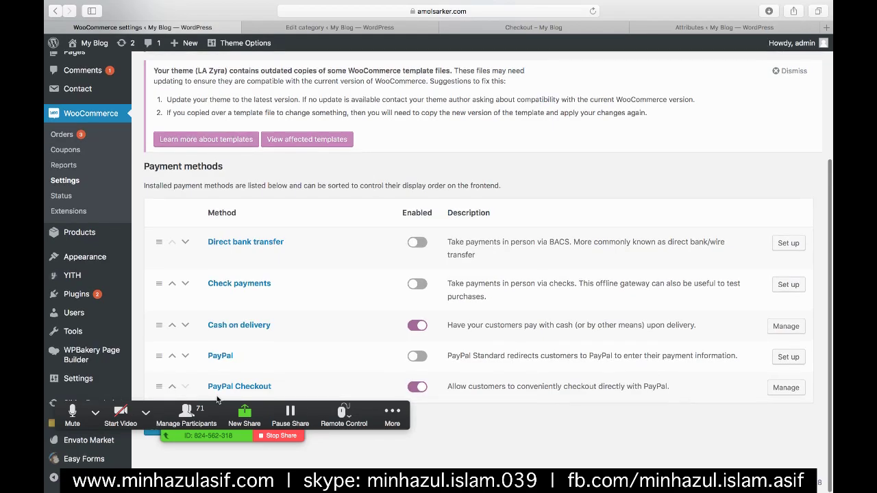
left_click(405, 324)
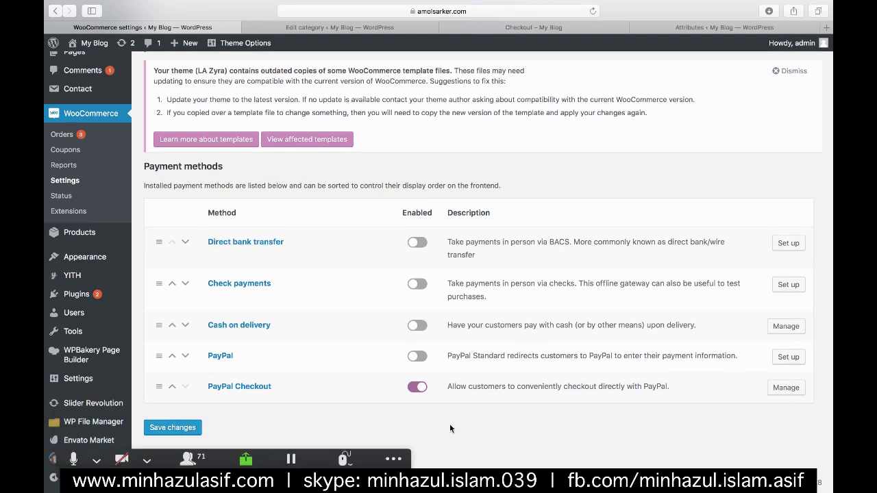
- Open the PayPal Checkout settings and scroll through its options
left_click(788, 388)
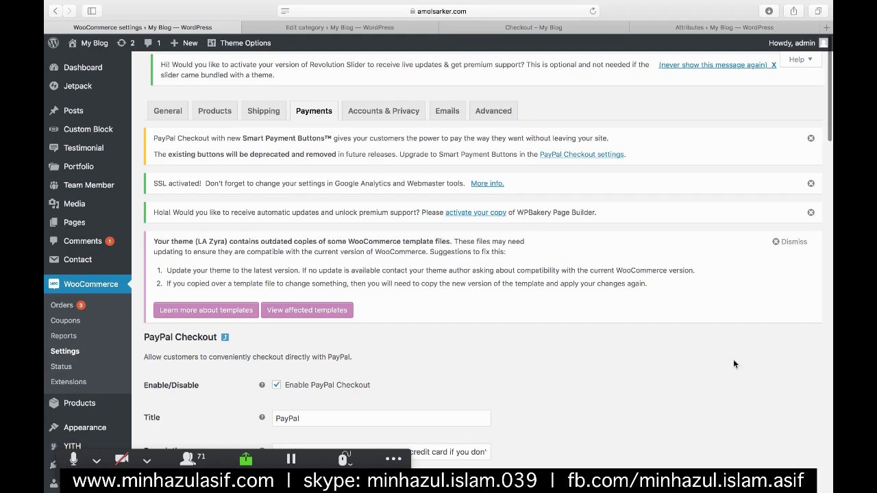
scroll(733, 363, "down", 3)
scroll(315, 206, "down", 3)
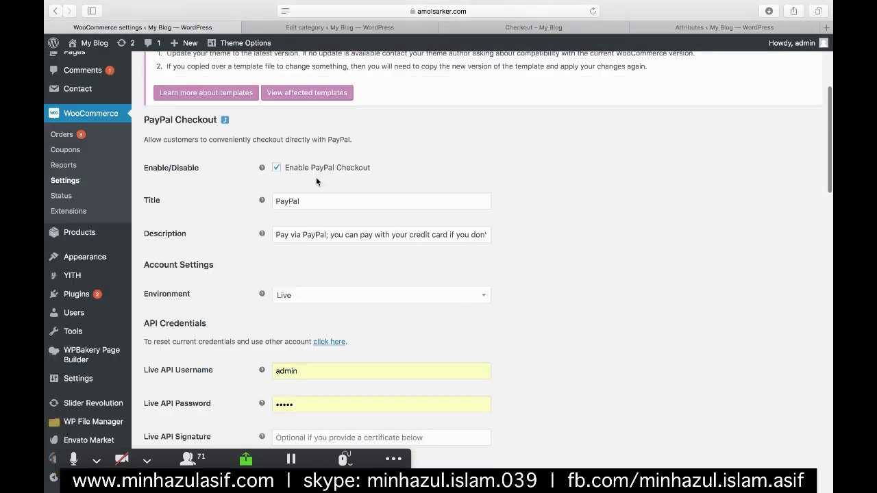
scroll(302, 191, "down", 3)
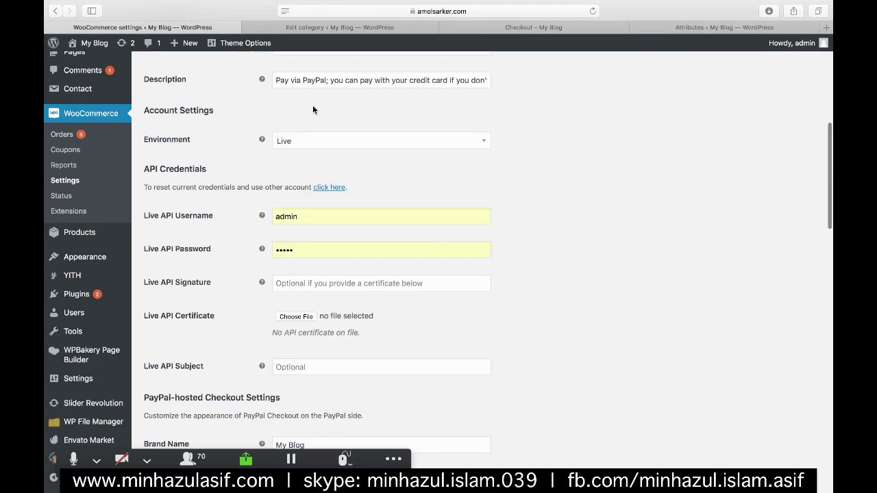
scroll(537, 230, "down", 2)
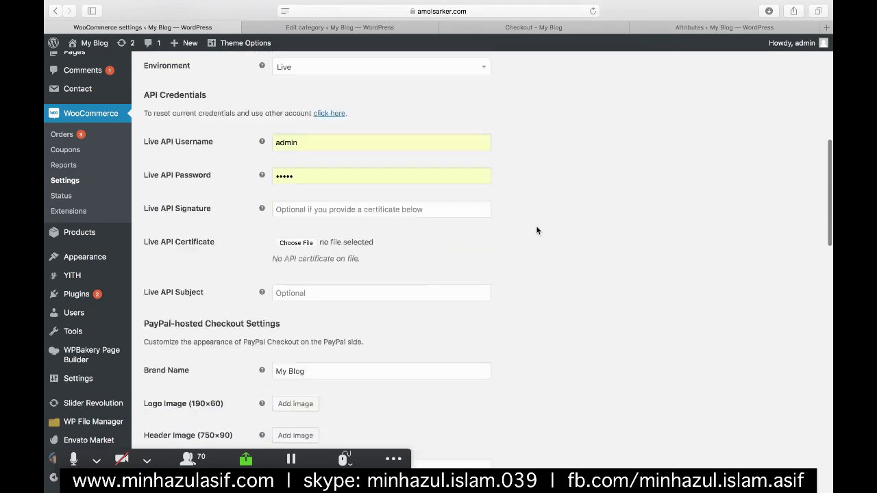
scroll(537, 231, "down", 2)
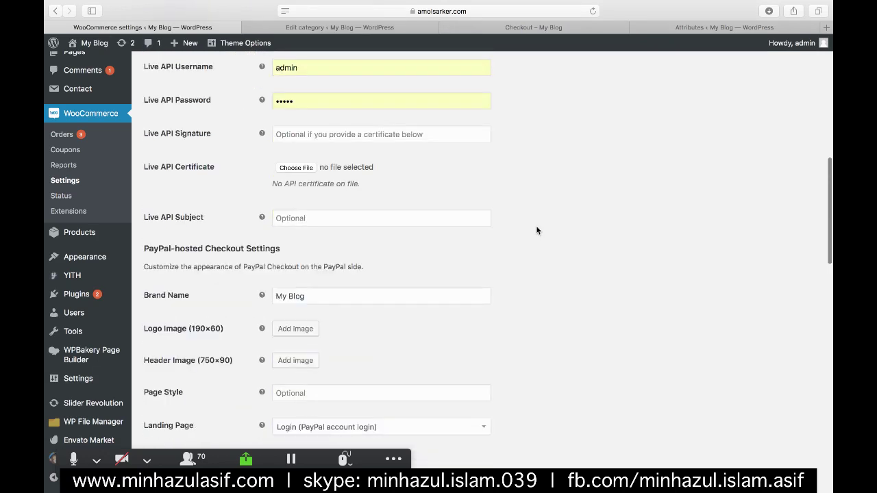
scroll(537, 231, "down", 3)
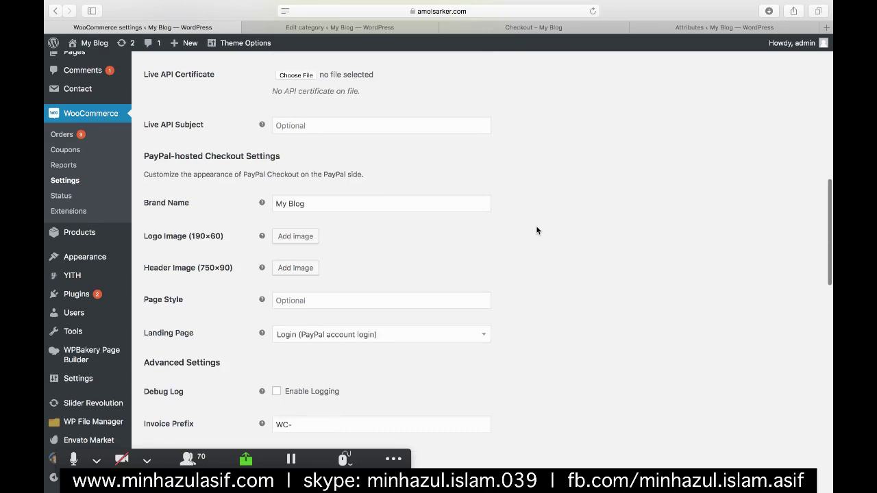
scroll(537, 231, "down", 4)
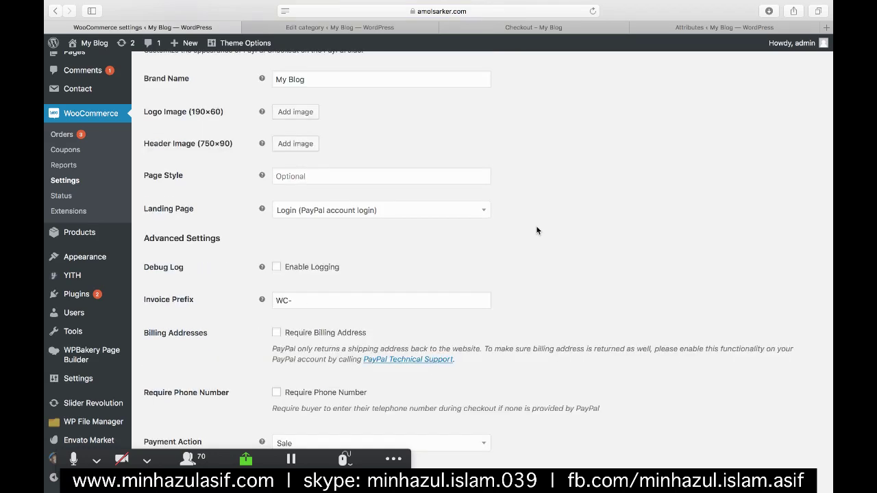
scroll(537, 231, "down", 5)
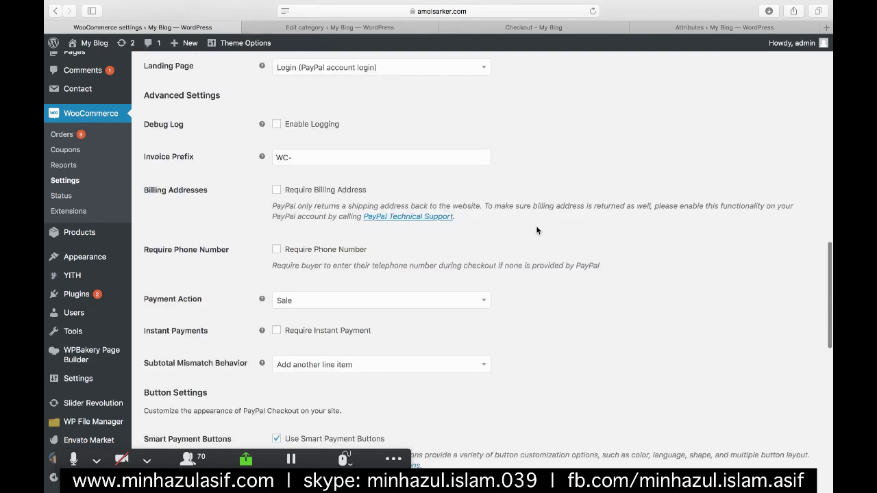
scroll(537, 231, "down", 7)
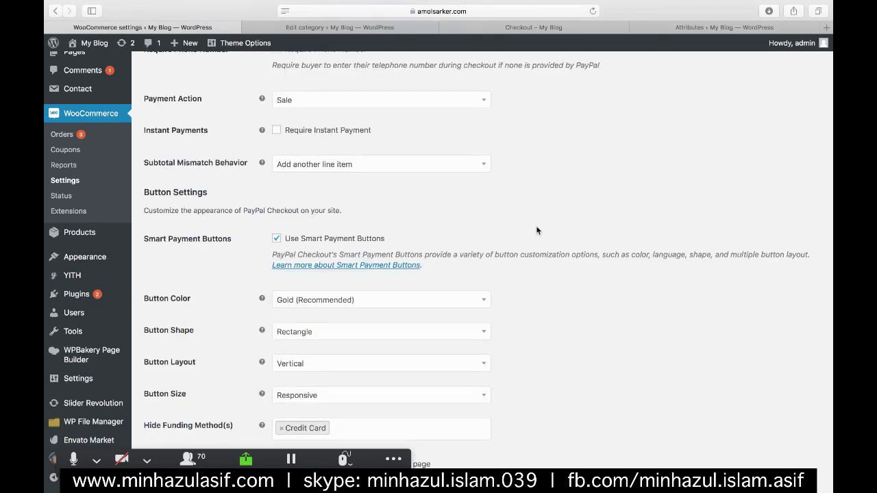
- Search the PayPal Checkout page for 'email', which only finds the Emails section
key("super+f")
type("email")
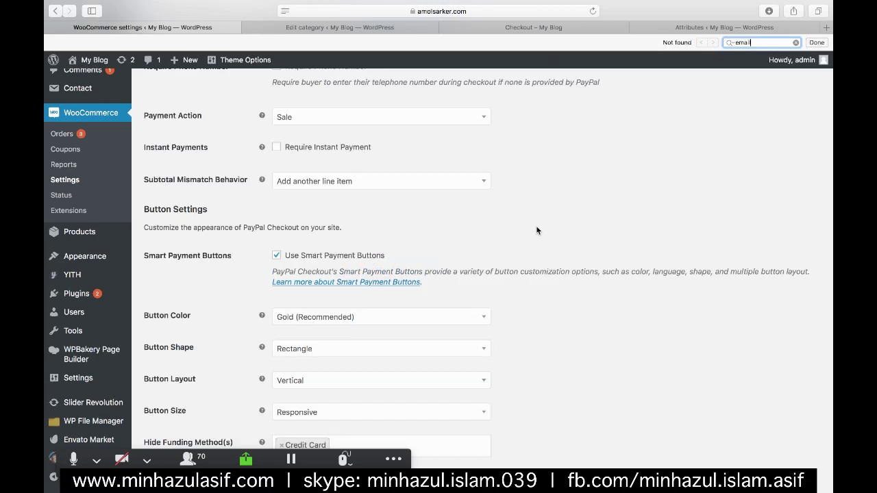
key("Return")
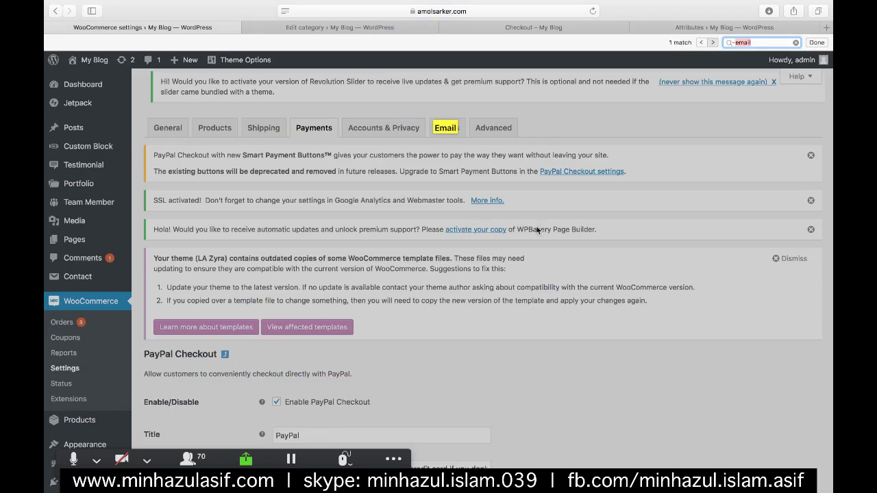
scroll(503, 367, "down", 4)
scroll(503, 369, "down", 1)
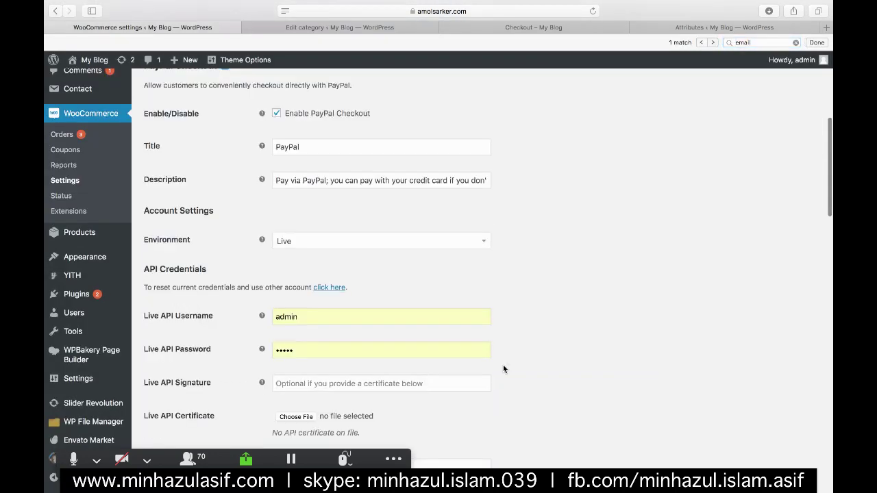
scroll(502, 369, "down", 1)
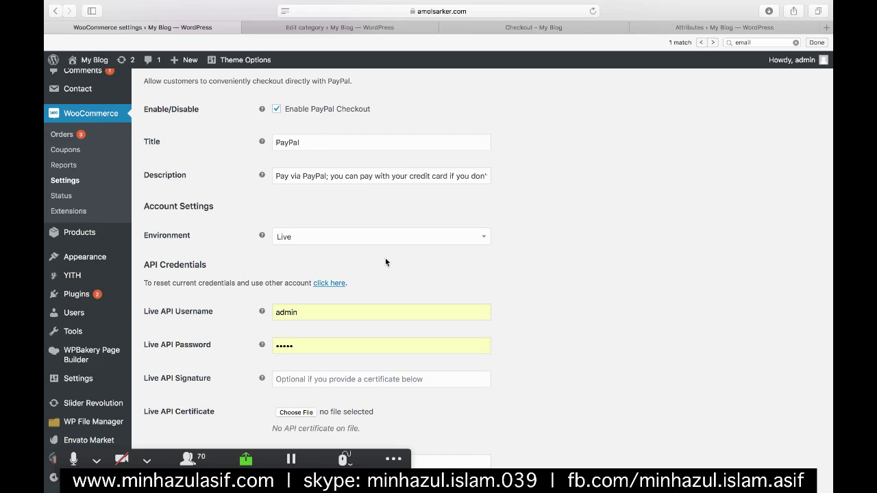
- Follow the 'click here' API credentials link and review the remaining PayPal Checkout settings
left_click(323, 282)
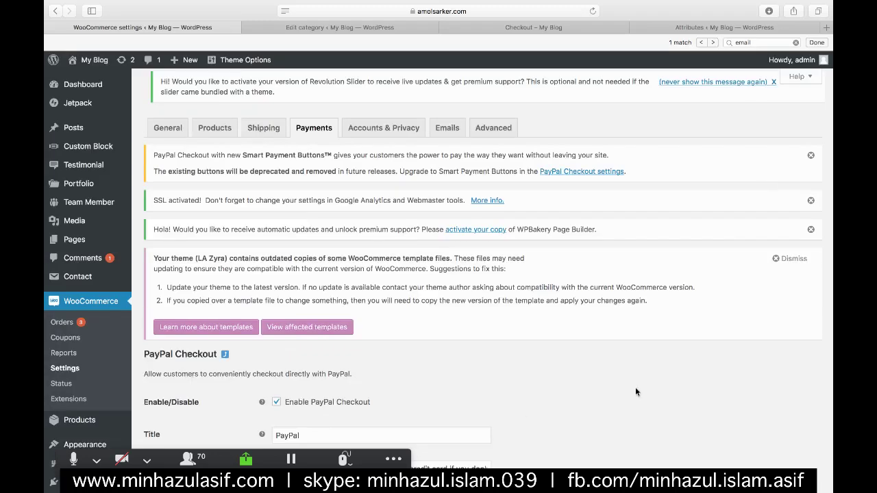
scroll(635, 392, "down", 5)
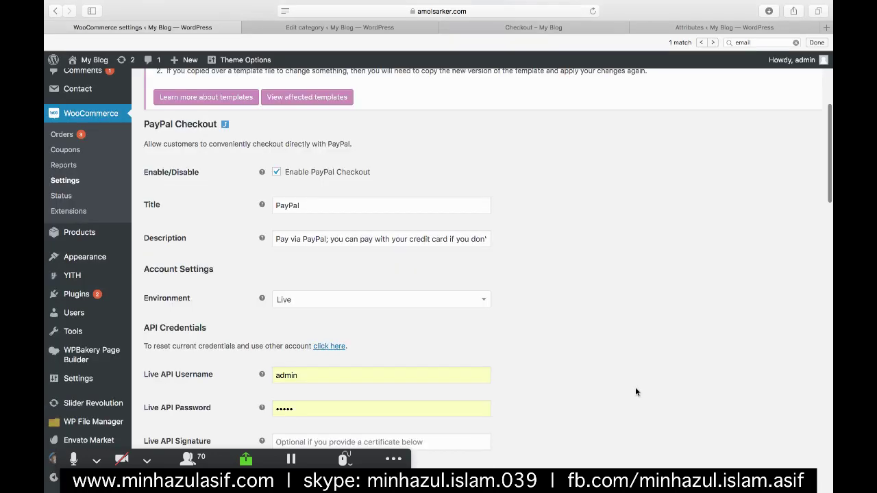
scroll(636, 392, "down", 4)
scroll(646, 342, "down", 1)
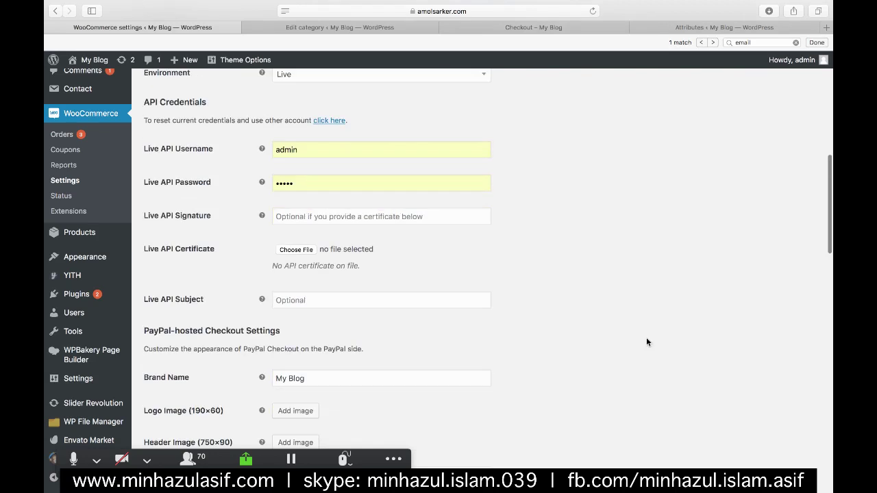
scroll(646, 342, "down", 2)
scroll(646, 342, "down", 1)
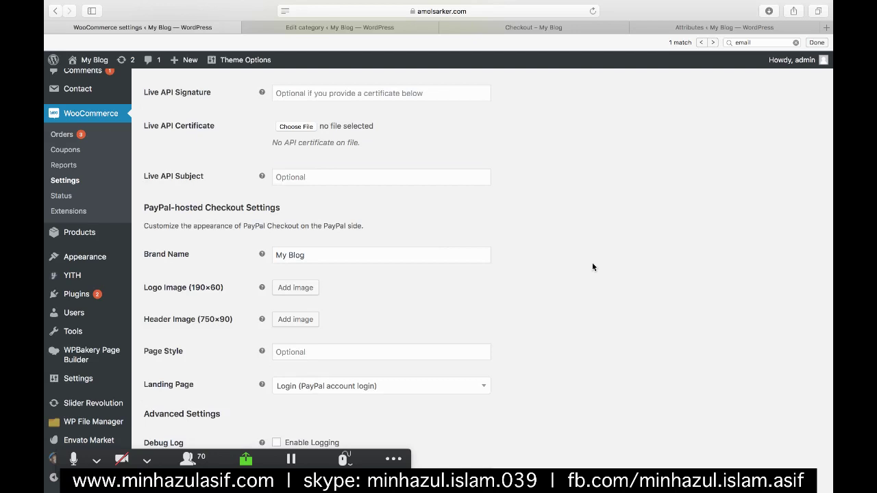
scroll(592, 267, "down", 5)
scroll(592, 267, "down", 1)
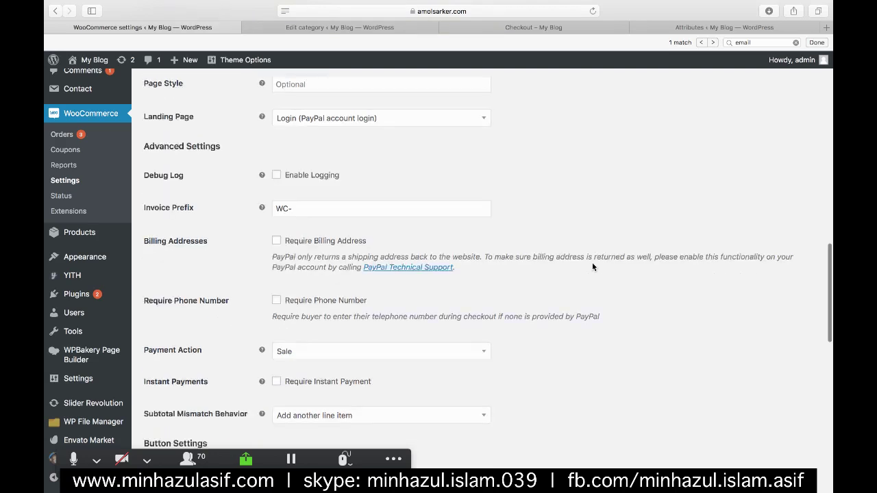
scroll(593, 267, "down", 1)
scroll(592, 267, "down", 1)
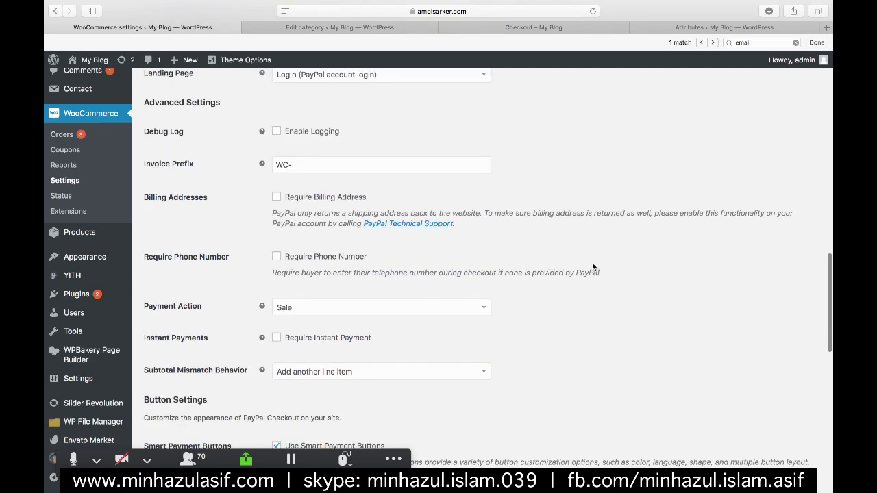
scroll(593, 267, "down", 1)
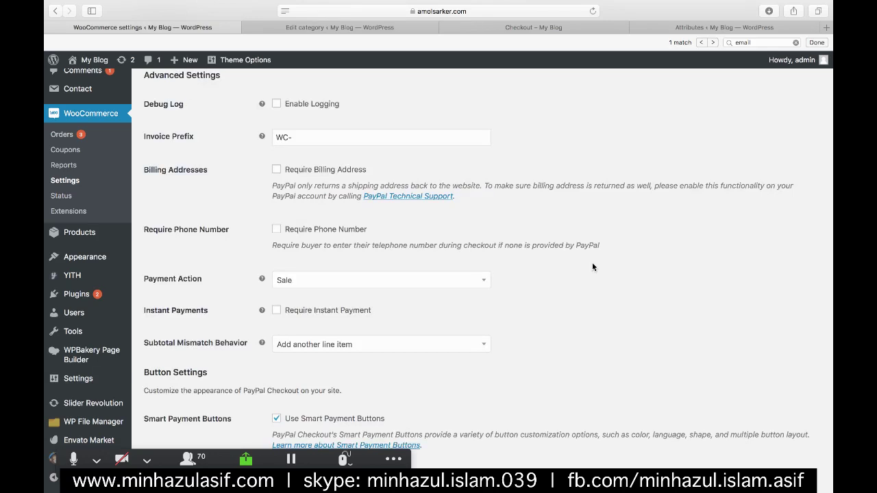
scroll(592, 267, "down", 2)
scroll(592, 267, "down", 5)
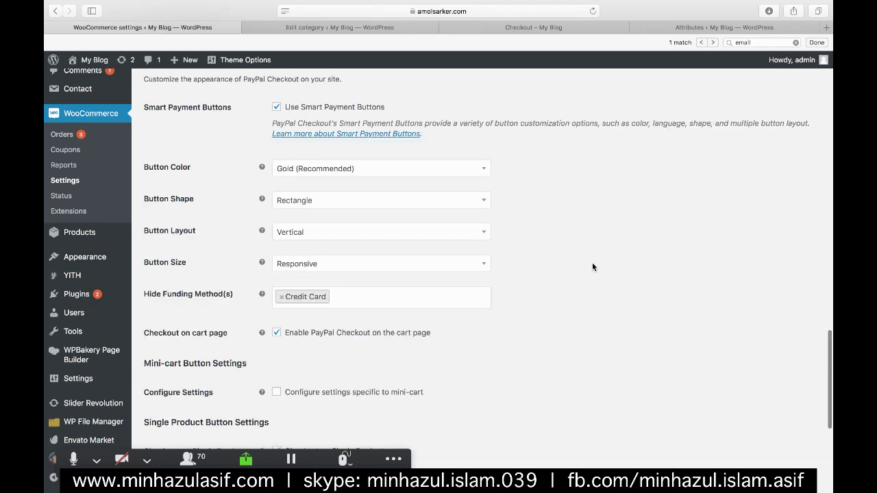
scroll(593, 267, "down", 6)
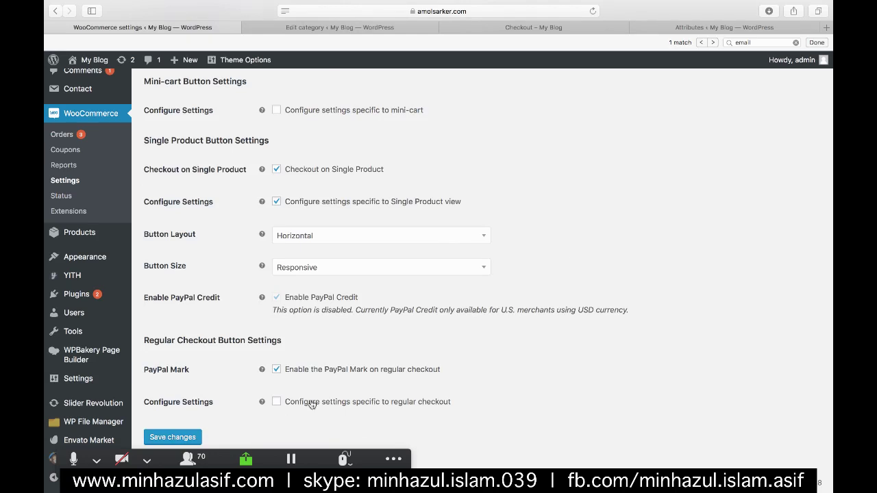
scroll(313, 404, "up", 2)
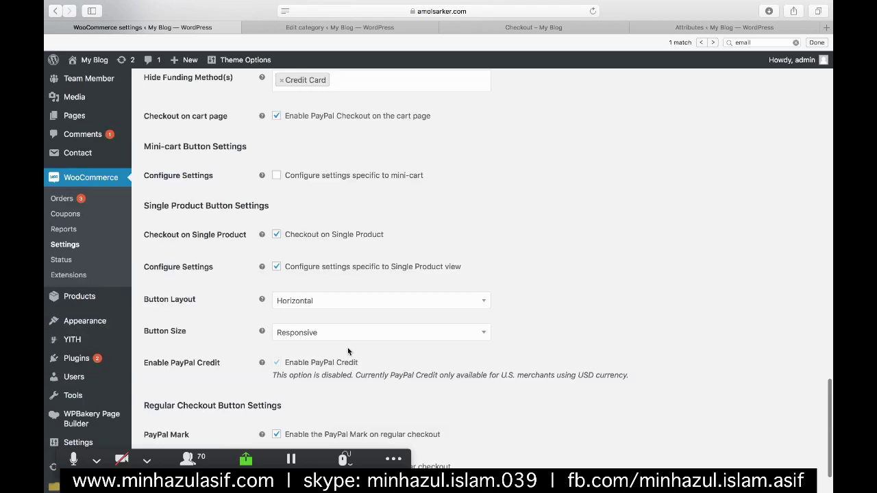
scroll(363, 344, "up", 4)
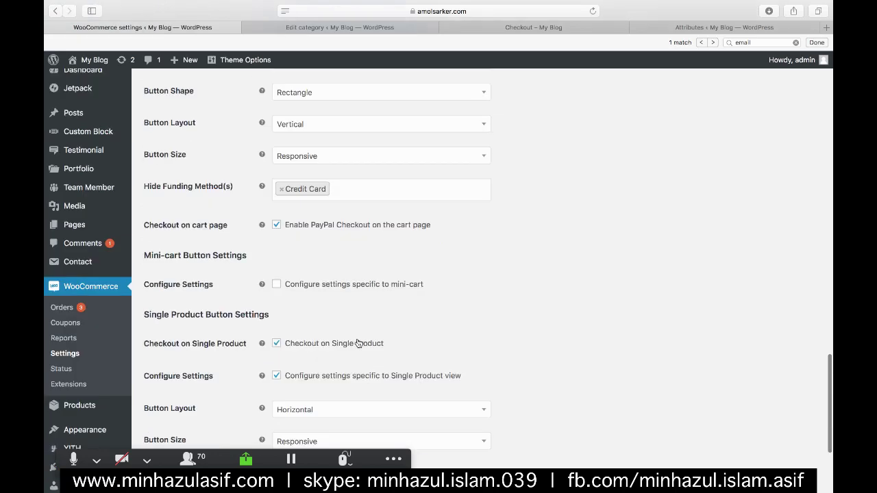
scroll(362, 345, "up", 4)
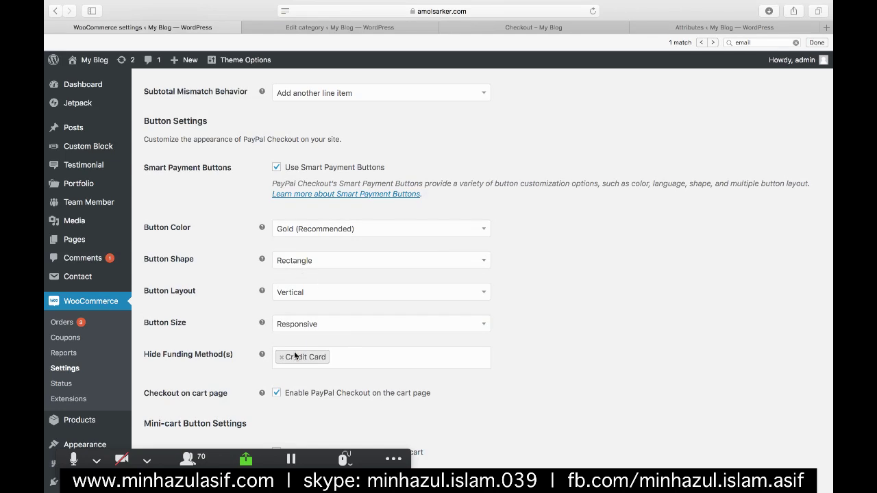
scroll(335, 298, "up", 2)
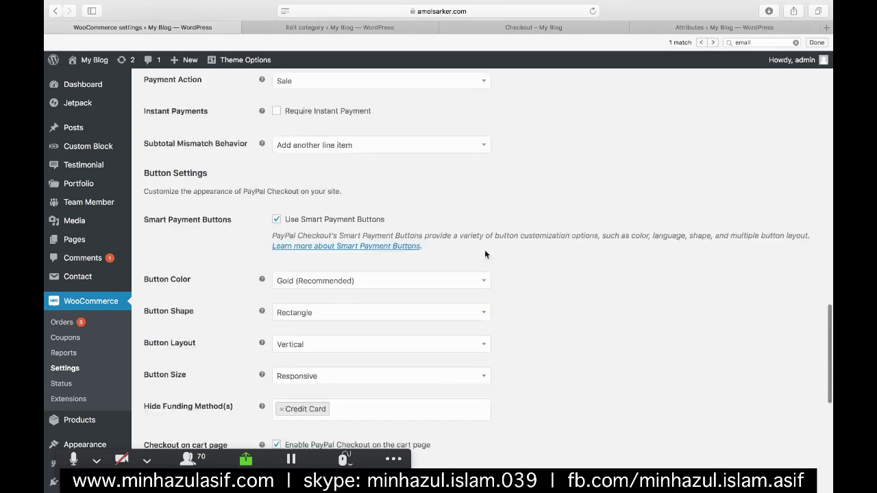
scroll(574, 343, "up", 8)
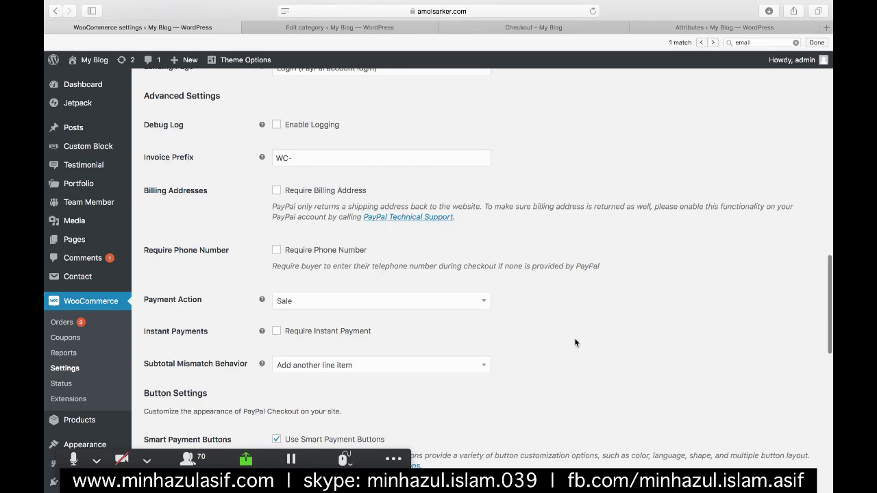
scroll(574, 343, "up", 4)
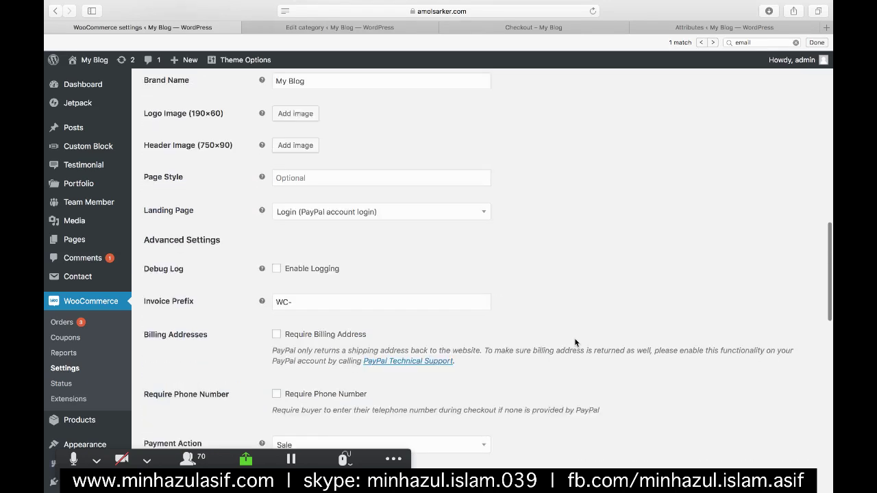
scroll(574, 342, "up", 8)
scroll(575, 343, "up", 3)
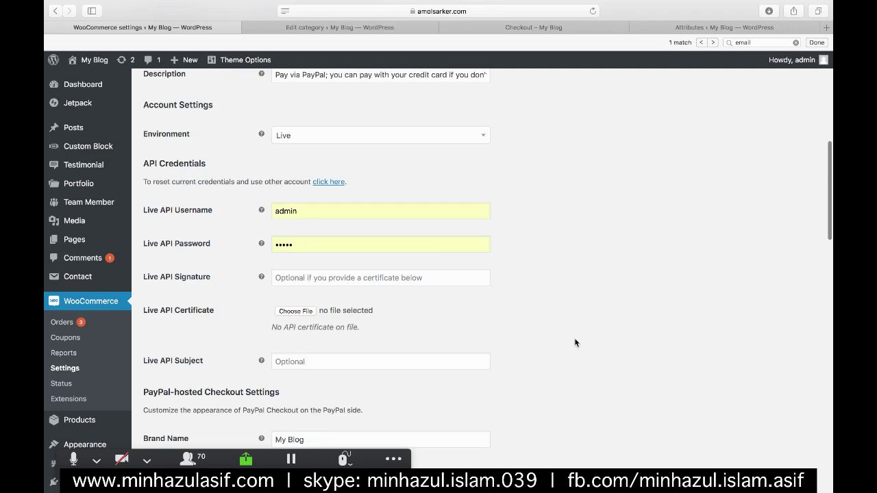
scroll(574, 342, "up", 5)
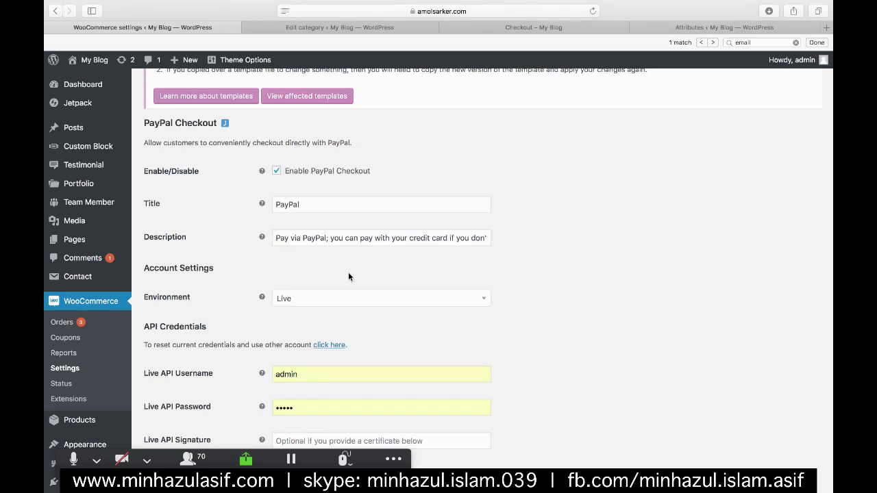
- Leave Environment on Live and return to the payment methods list without saving
left_click(302, 297)
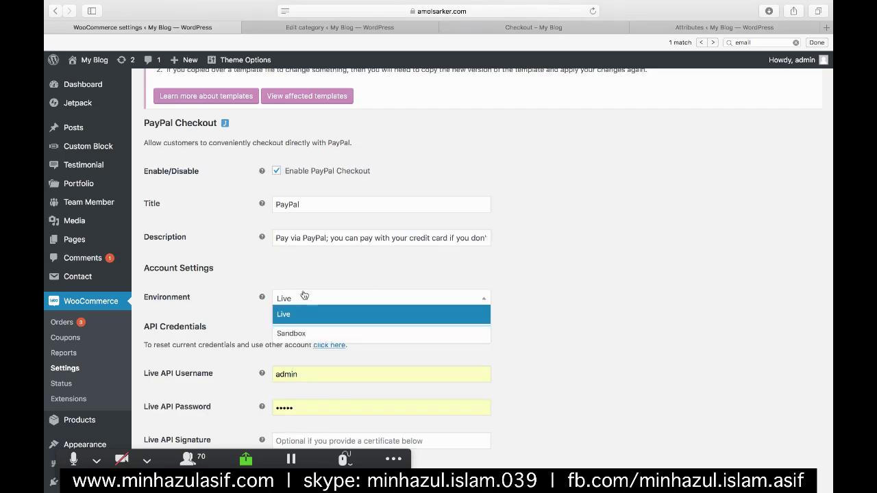
left_click(301, 313)
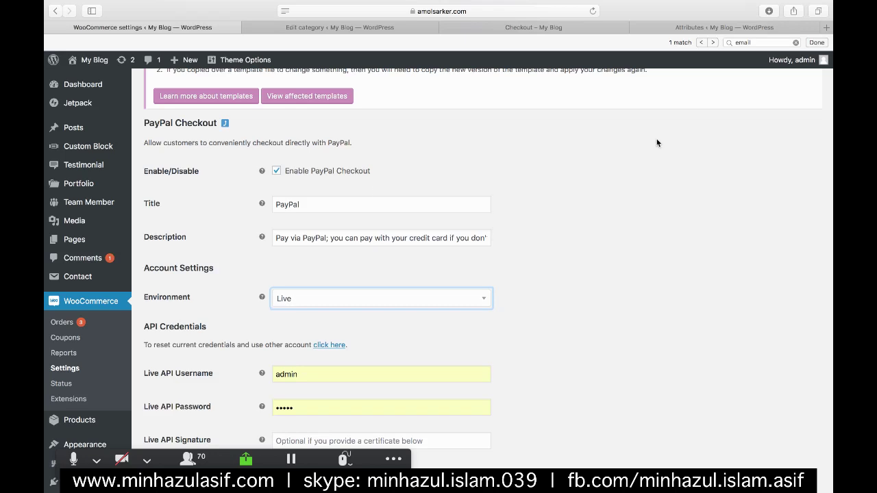
scroll(310, 130, "up", 5)
left_click(311, 128)
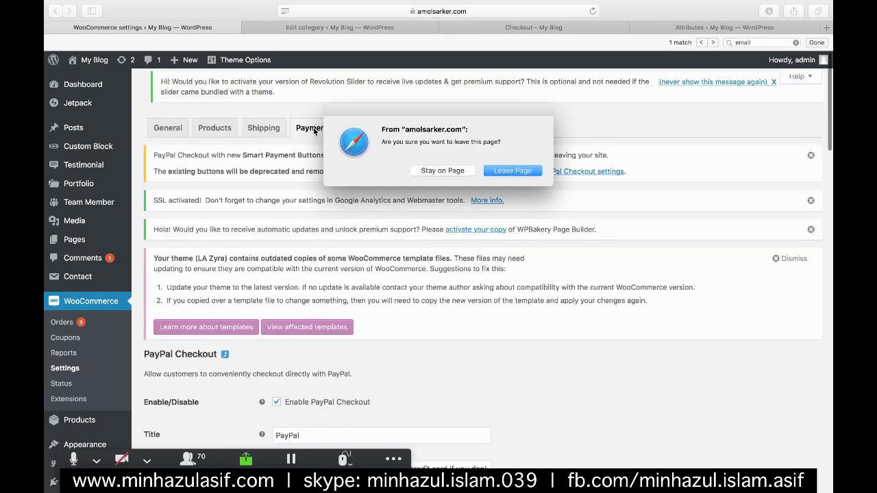
left_click(510, 170)
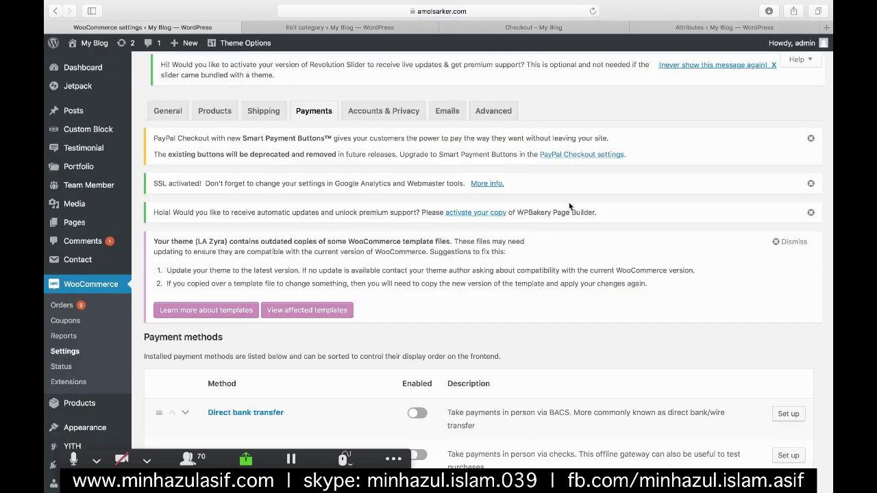
- Disable PayPal Checkout, enable PayPal Standard, and open the PayPal Standard setup
scroll(568, 202, "down", 5)
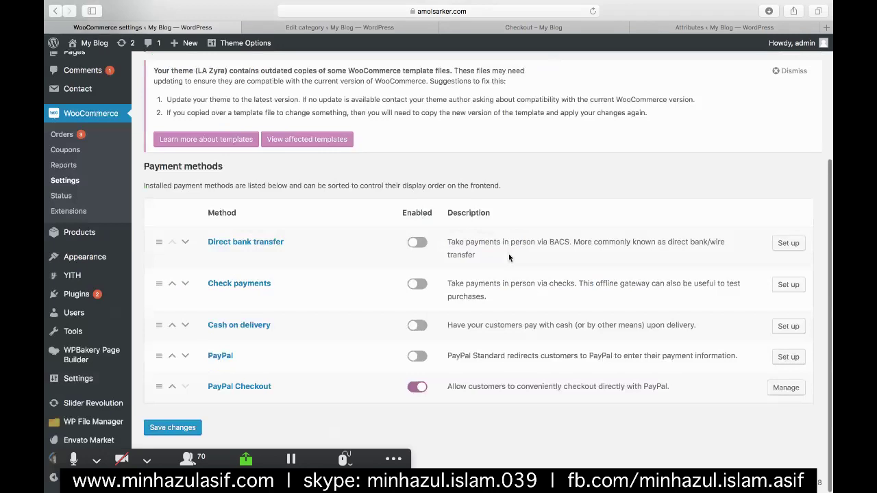
left_click(414, 386)
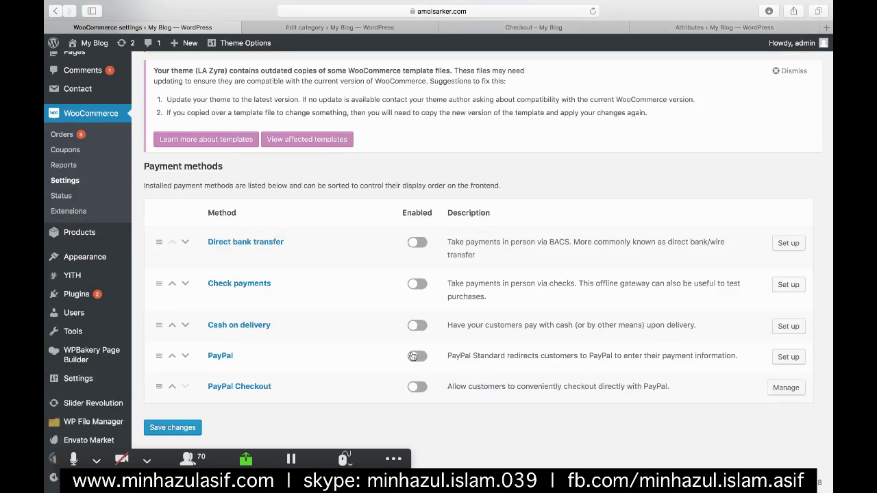
left_click(417, 355)
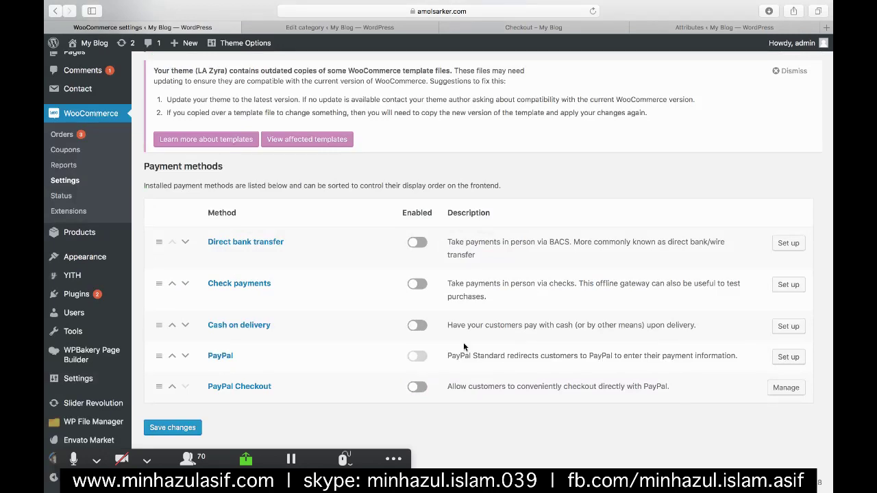
left_click(787, 356)
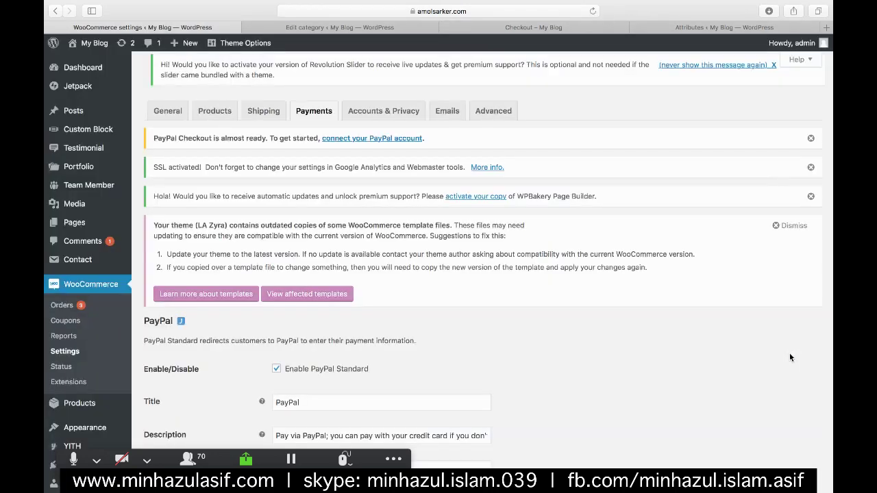
scroll(789, 356, "down", 5)
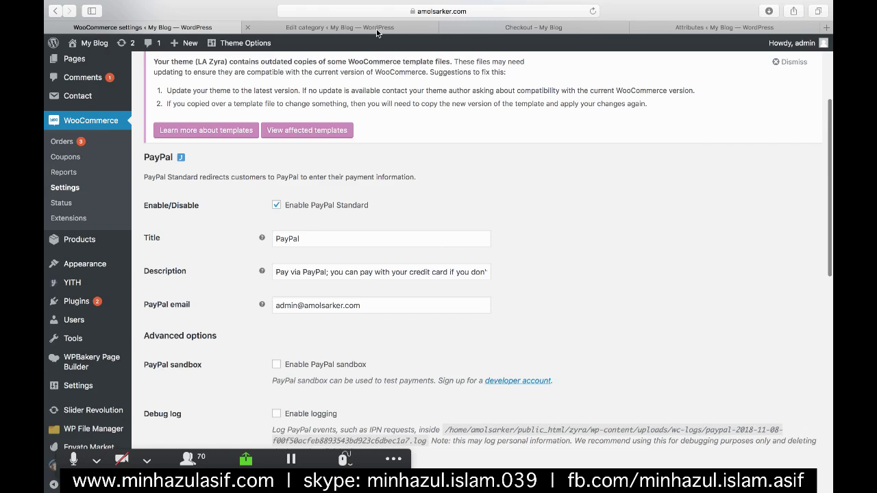
scroll(293, 274, "down", 2)
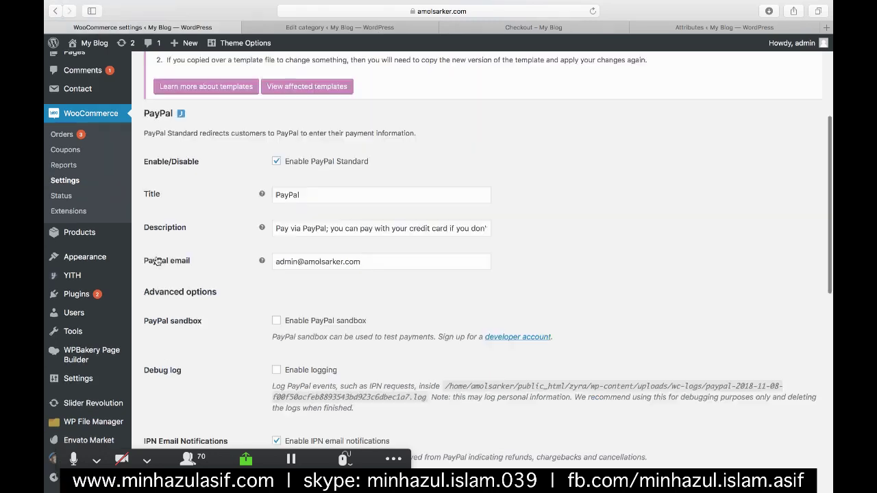
left_click(294, 260)
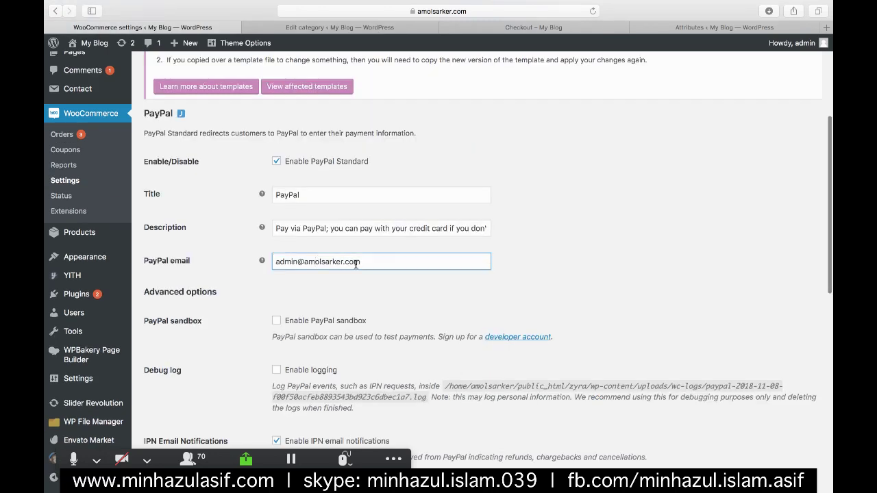
scroll(356, 264, "up", 3)
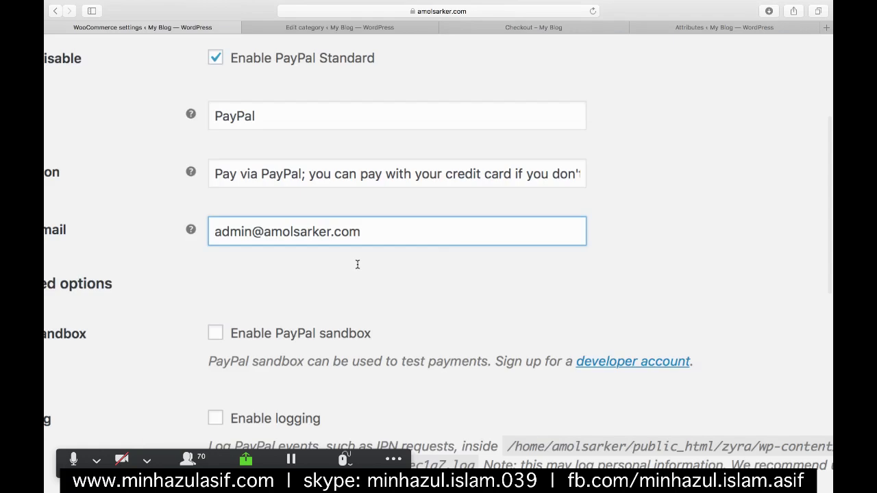
scroll(357, 265, "left", 5)
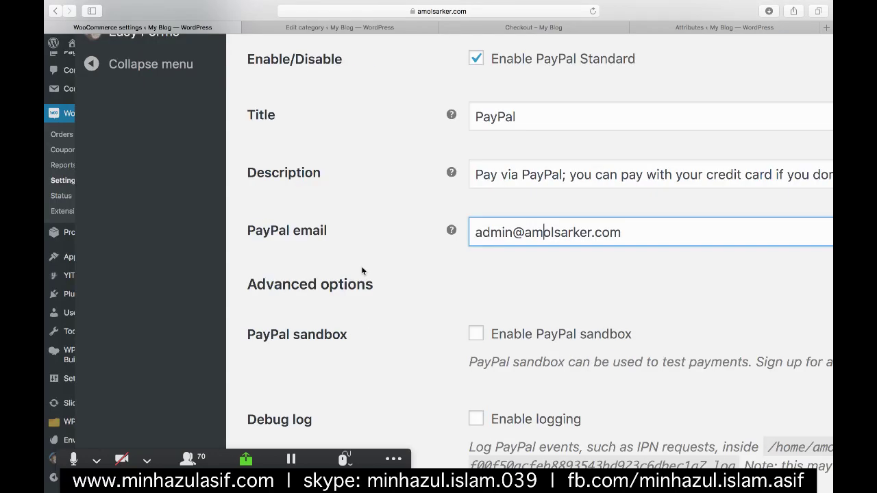
scroll(361, 270, "right", 2)
scroll(341, 249, "down", 3)
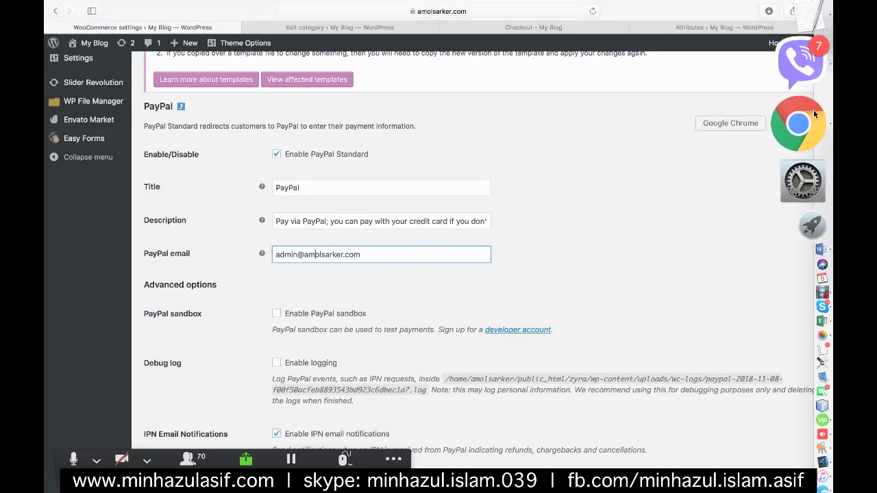
left_click(813, 110)
- Open a new Chrome tab and load paypal.com from the address bar
left_click(795, 14)
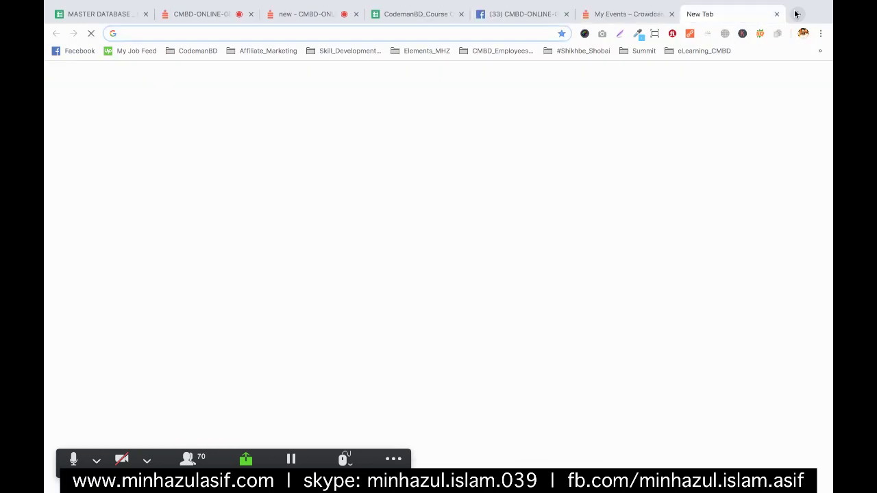
type("pay")
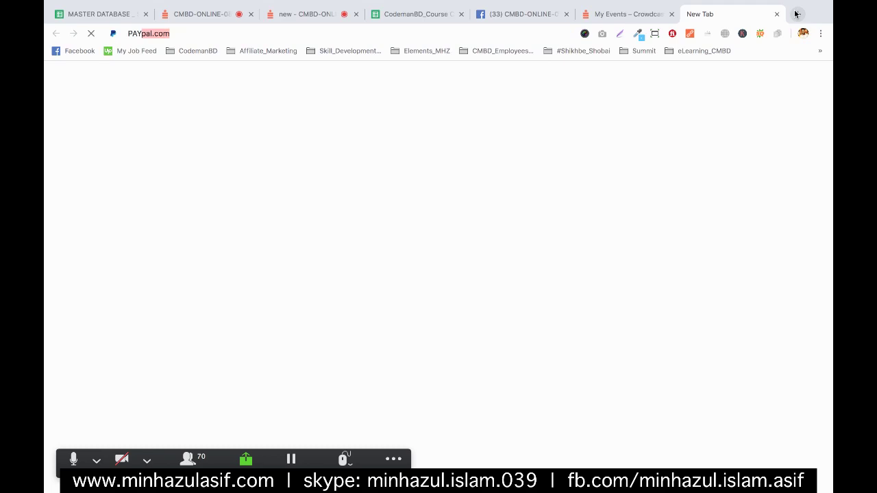
key("BackSpace")
key("BackSpace")
key("BackSpace")
type("payp")
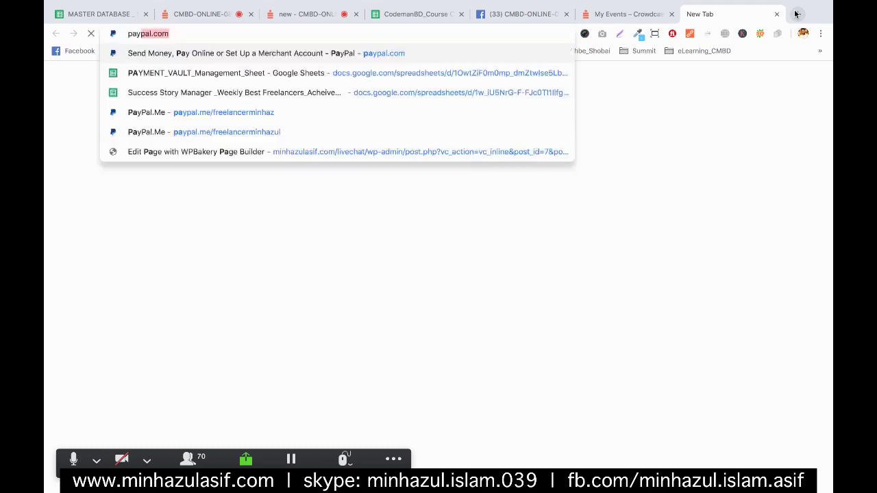
key("Return")
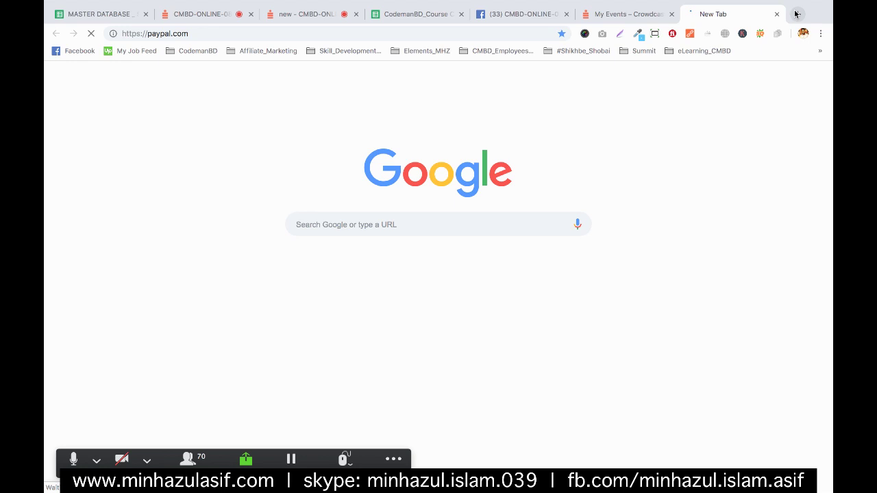
mouse_move(830, 132)
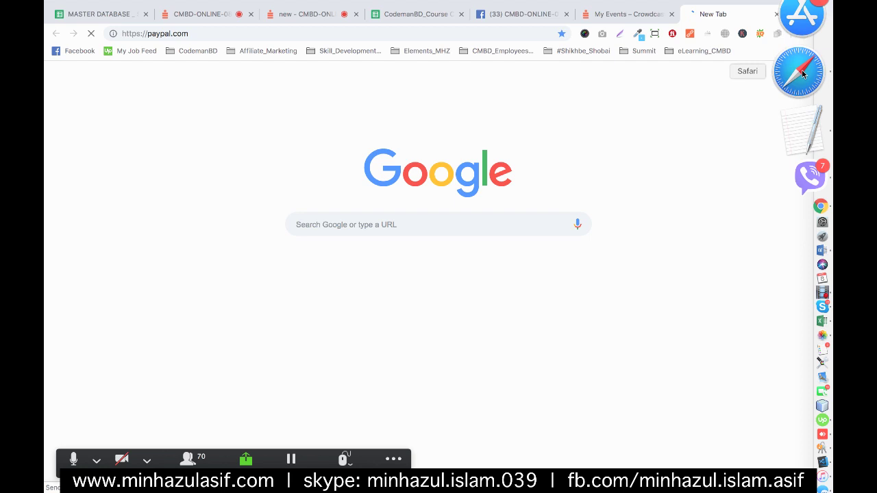
- Replace the PayPal Standard email field with the new PayPal email address
left_click(803, 73)
double_click(295, 252)
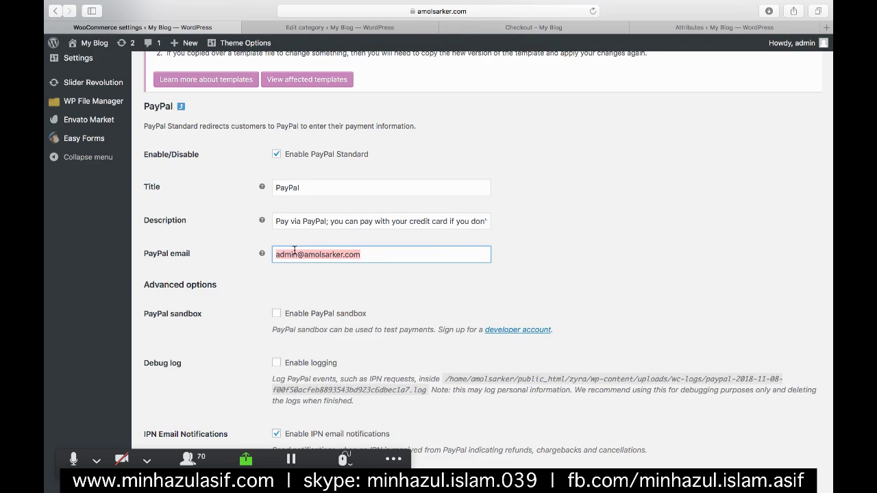
left_click(294, 252)
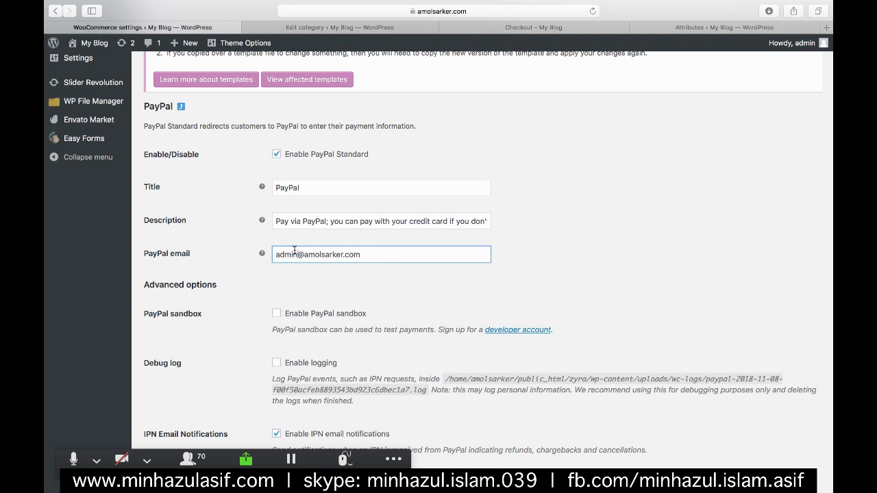
key("alt+BackSpace")
type("ami")
key("super+a")
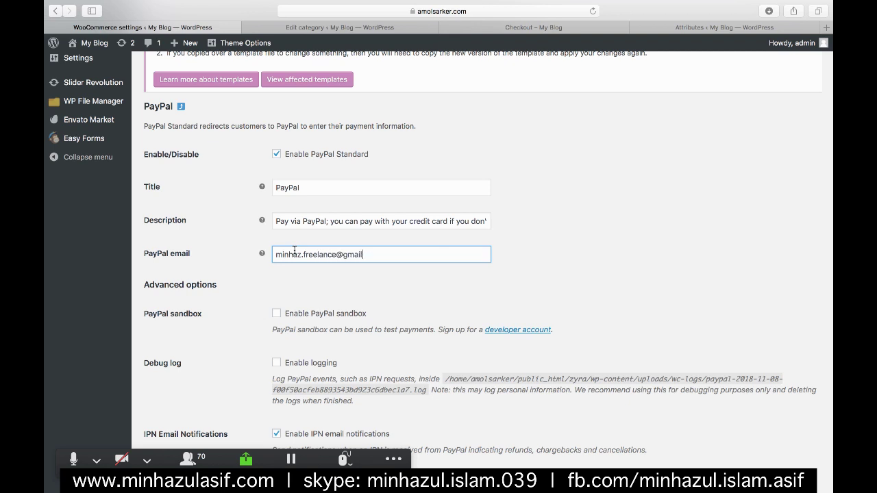
left_click(598, 220)
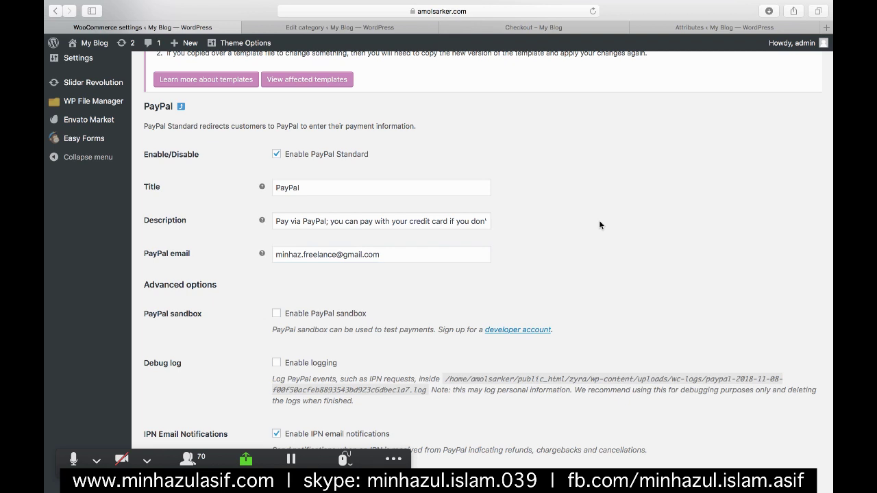
- Save the PayPal Standard payment settings
scroll(599, 220, "down", 2)
scroll(599, 225, "down", 5)
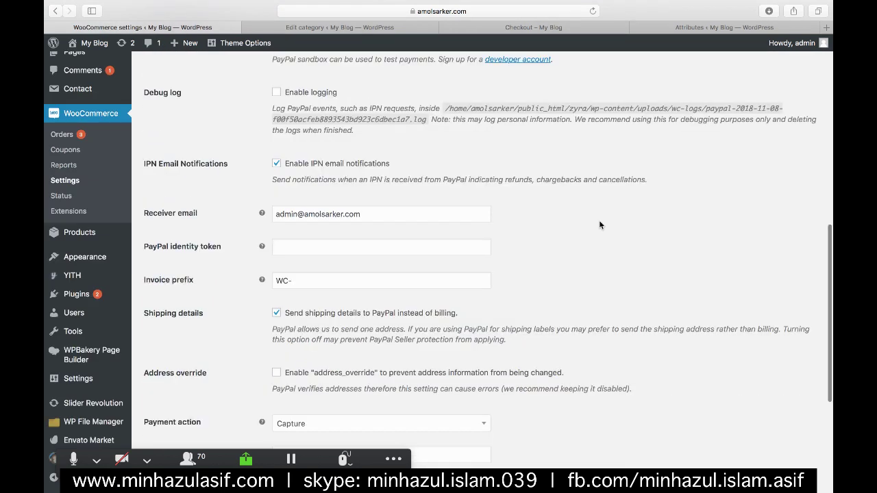
scroll(599, 225, "up", 8)
scroll(349, 314, "down", 15)
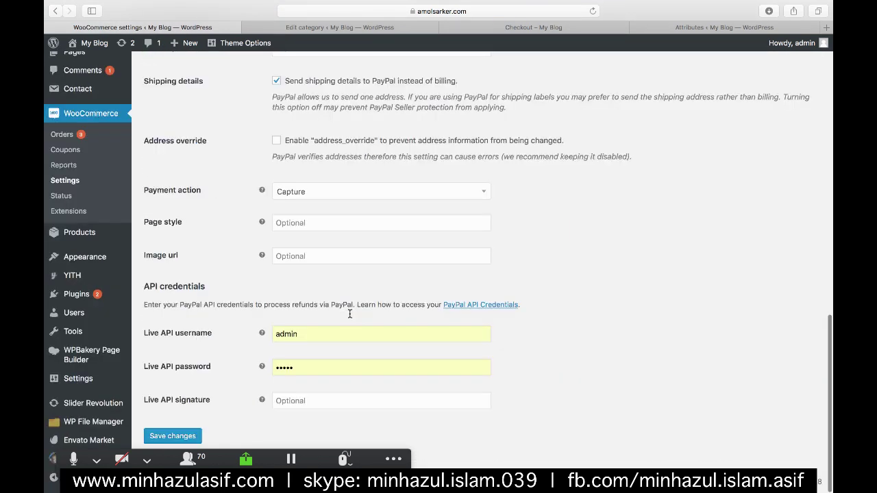
left_click(165, 430)
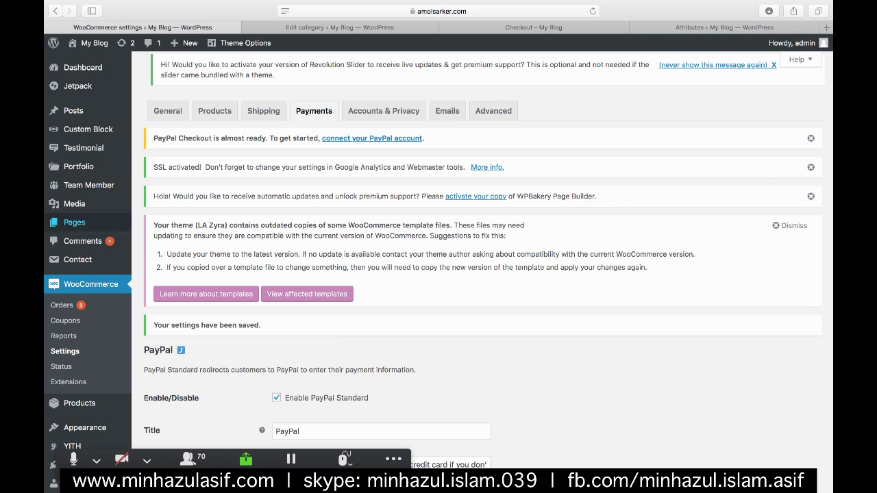
scroll(79, 298, "down", 2)
mouse_move(79, 298)
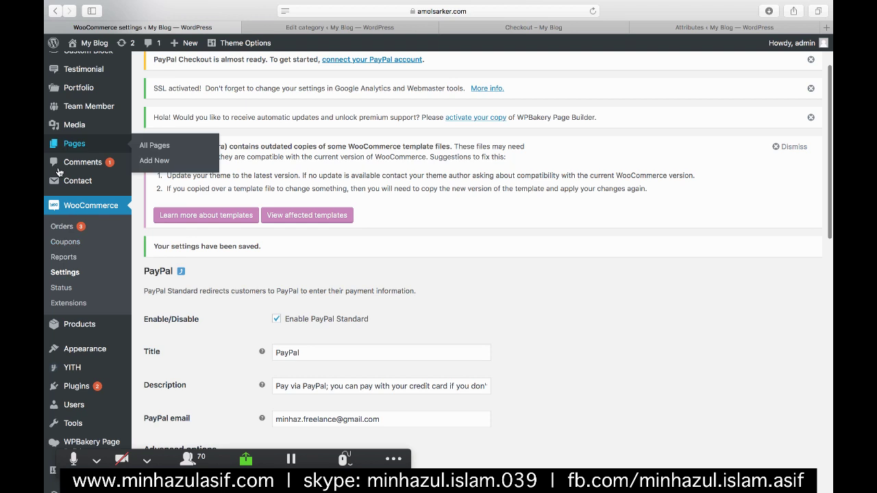
- Go to Plugins > Add New and show the Upload Plugin form
left_click(67, 389)
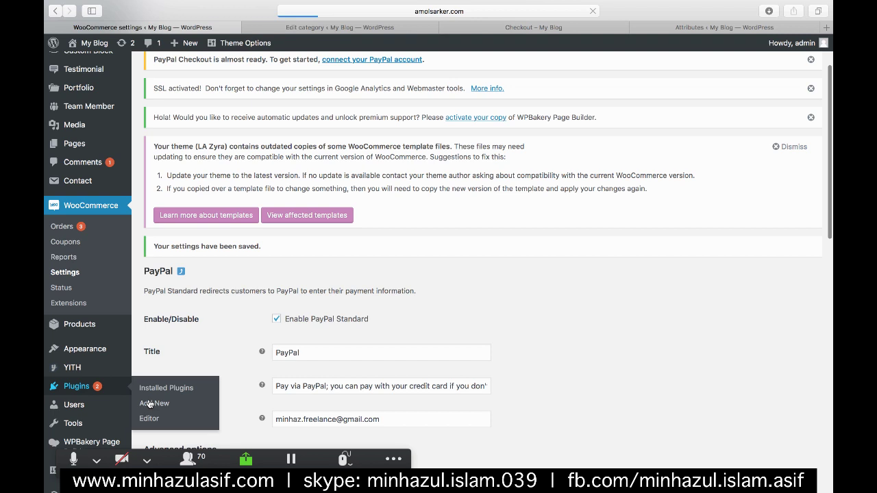
left_click(152, 404)
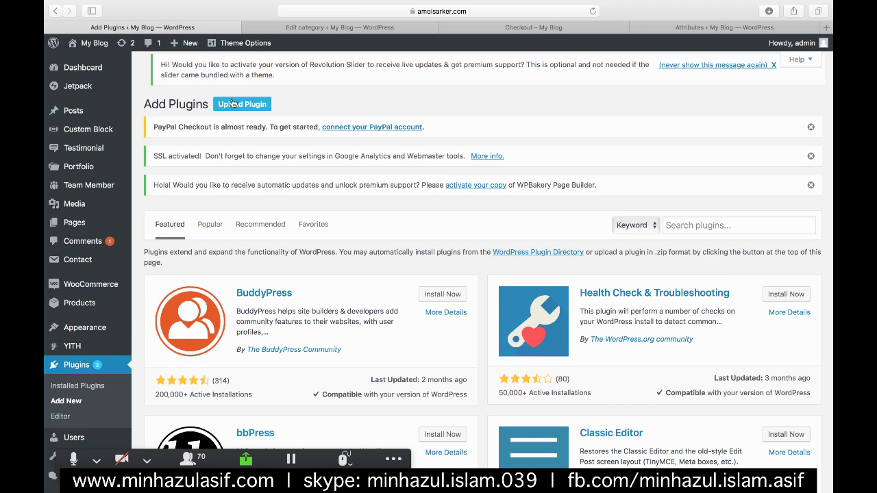
left_click(232, 103)
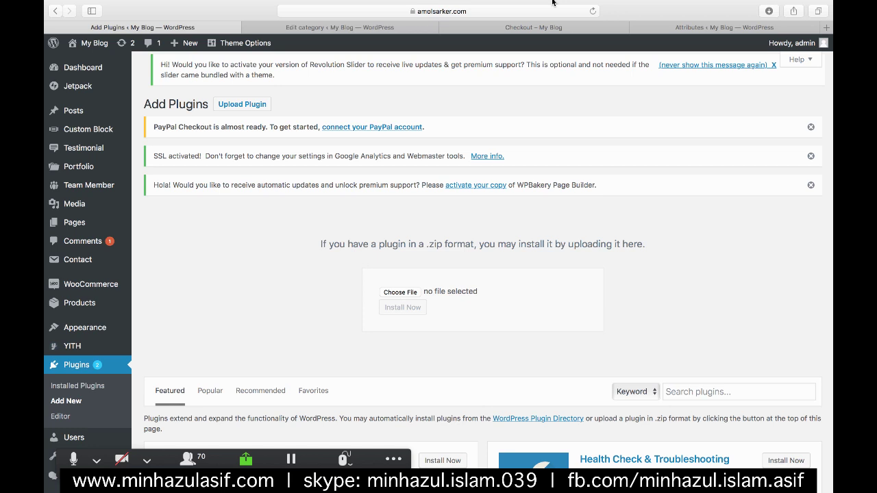
- Choose the all-bangladesh mobile payments gateway zip from the ALL_PREMIUM_PLUGINS folder
left_click(432, 45)
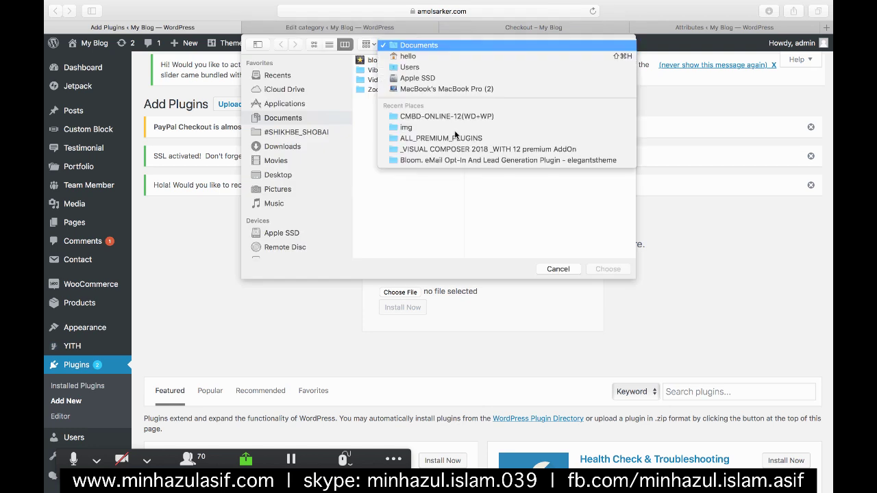
left_click(468, 139)
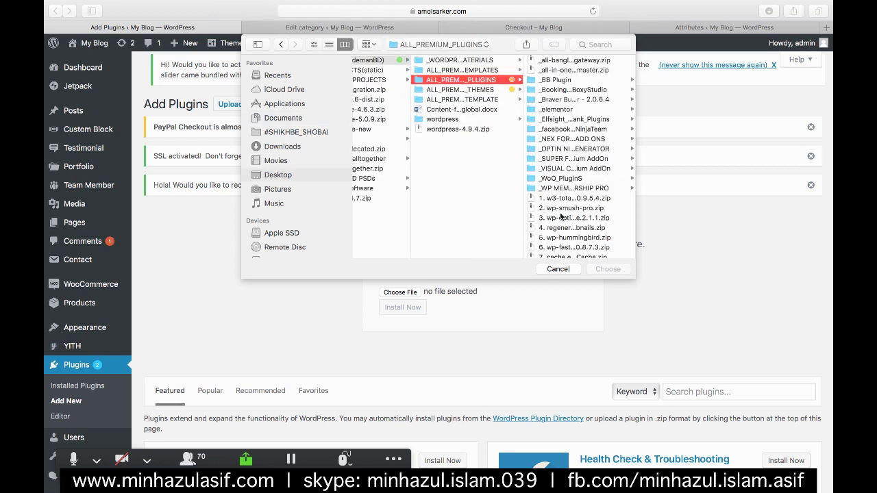
scroll(561, 226, "down", 2)
left_click(500, 254)
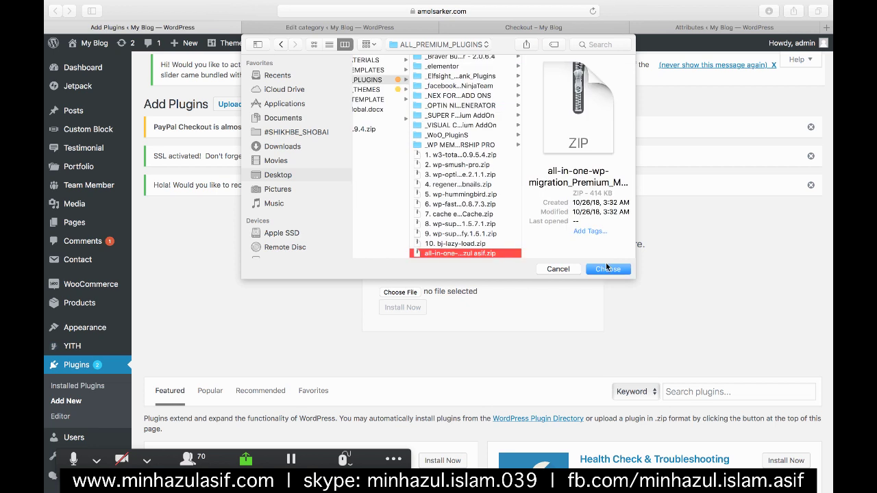
scroll(466, 232, "down", 3)
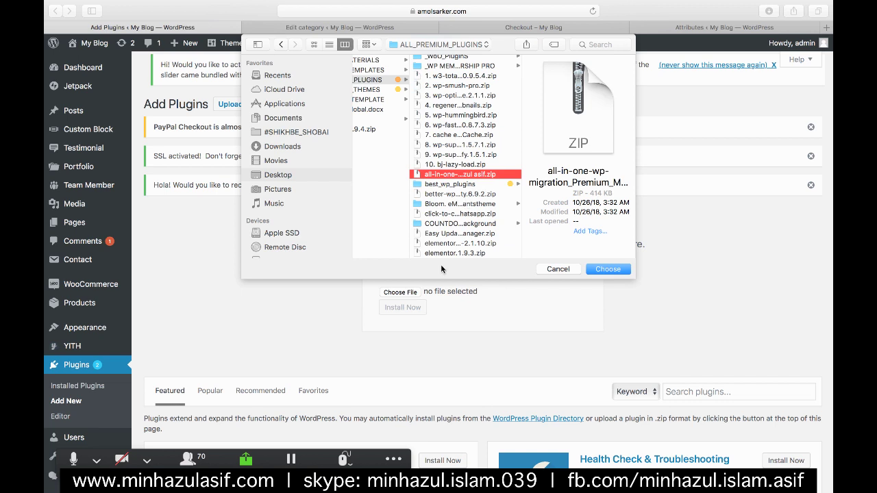
scroll(443, 164, "up", 2)
scroll(444, 164, "up", 4)
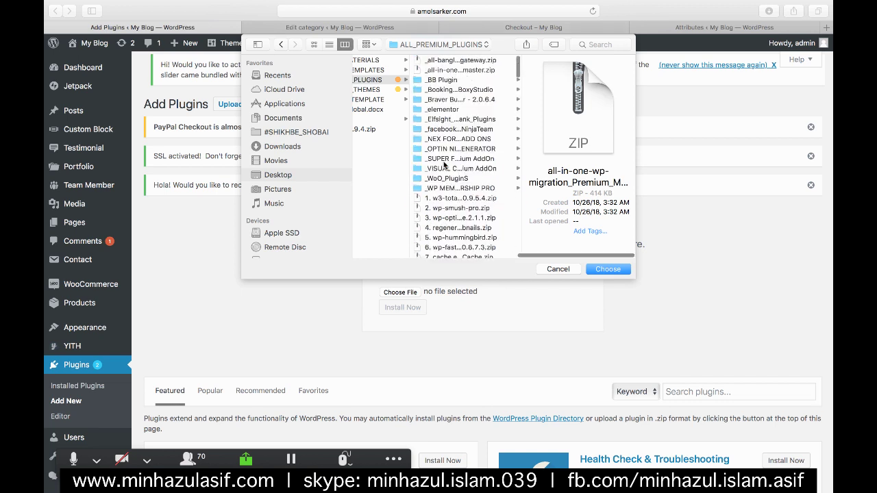
left_click(473, 61)
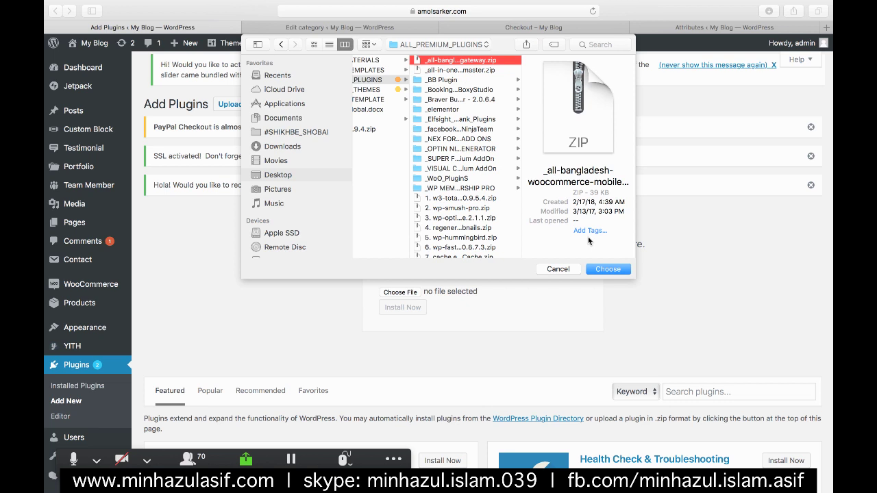
left_click(598, 269)
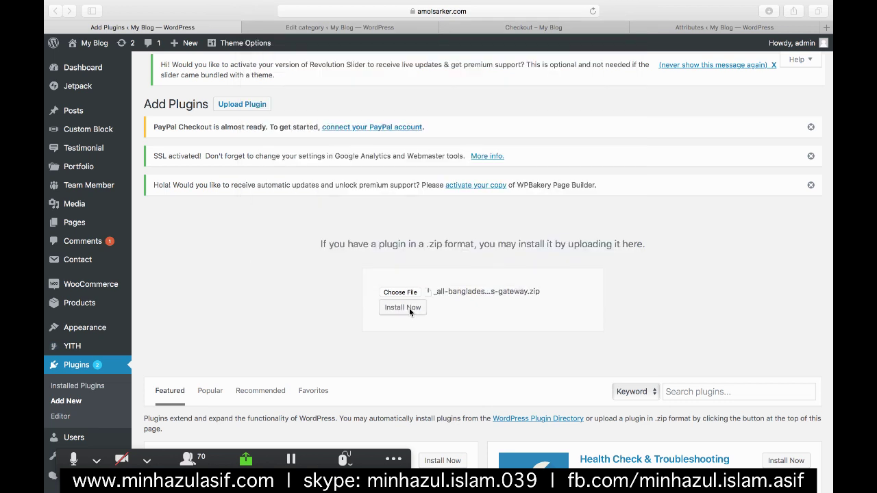
- Install the uploaded Bangladesh gateway zip and activate the plugin
left_click(400, 308)
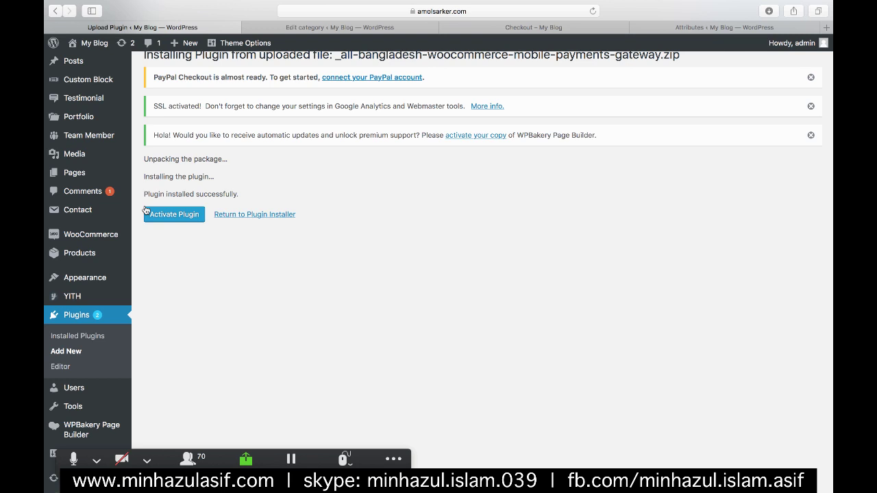
left_click(146, 210)
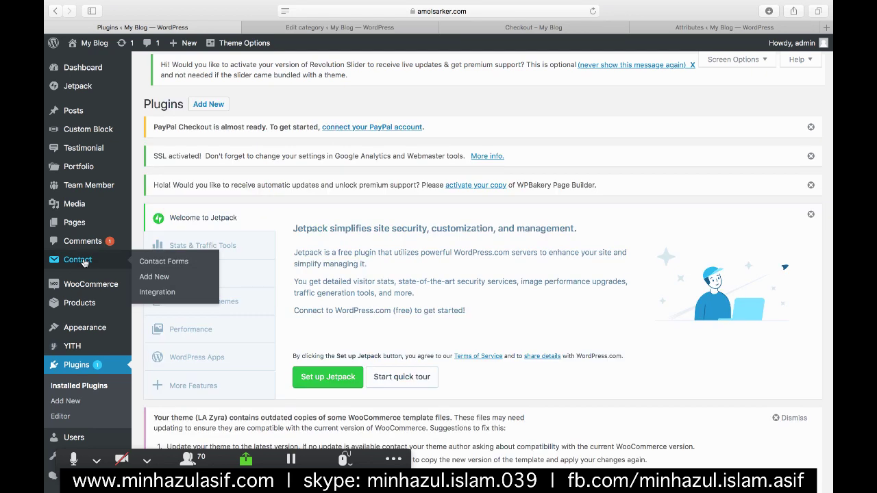
- Go to WooCommerce Settings and show the Payments tab's gateway list
mouse_move(67, 287)
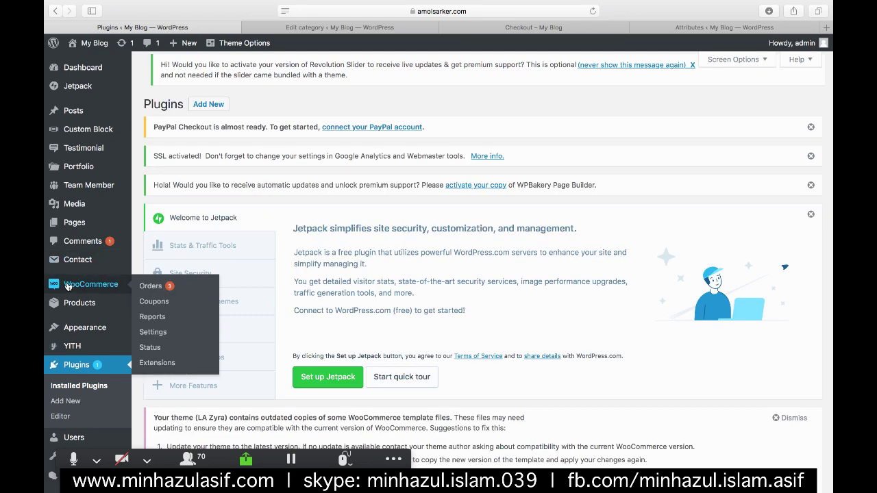
left_click(148, 333)
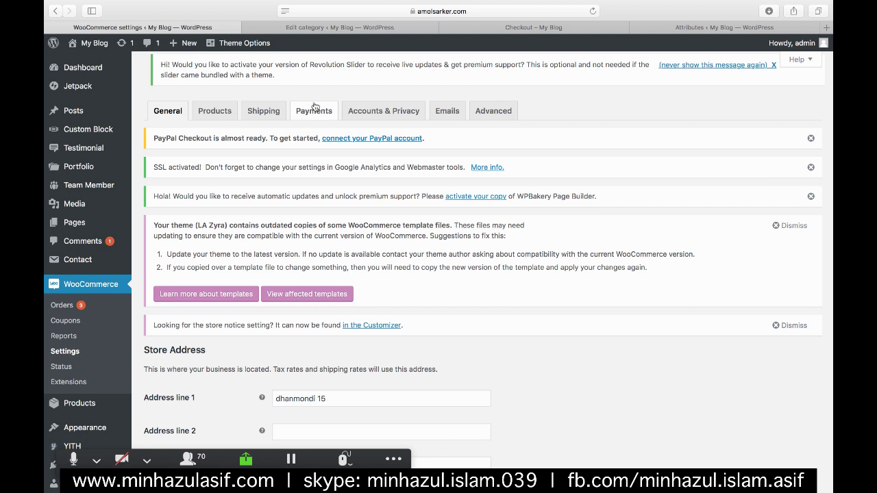
left_click(314, 108)
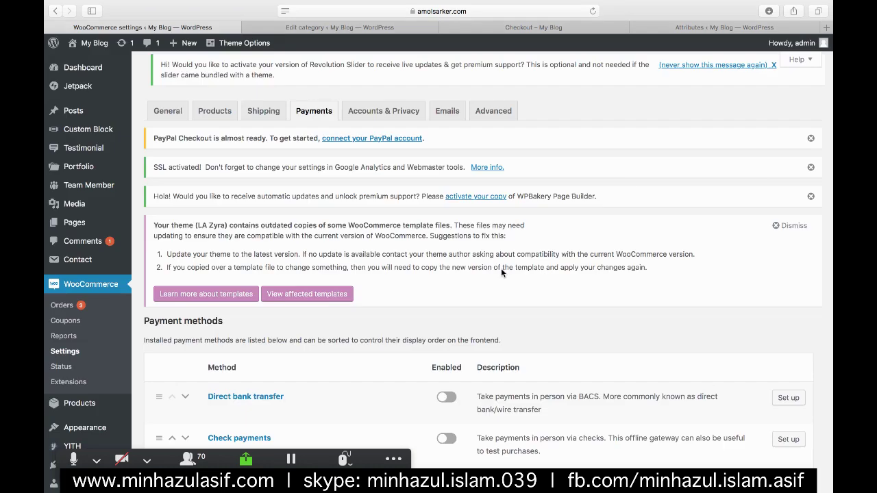
scroll(501, 273, "down", 1)
scroll(501, 272, "down", 3)
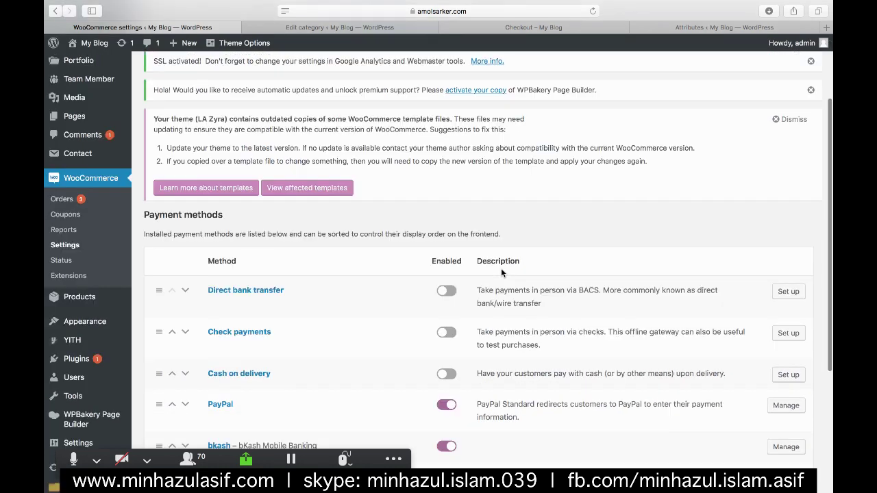
scroll(501, 273, "down", 4)
scroll(501, 273, "down", 2)
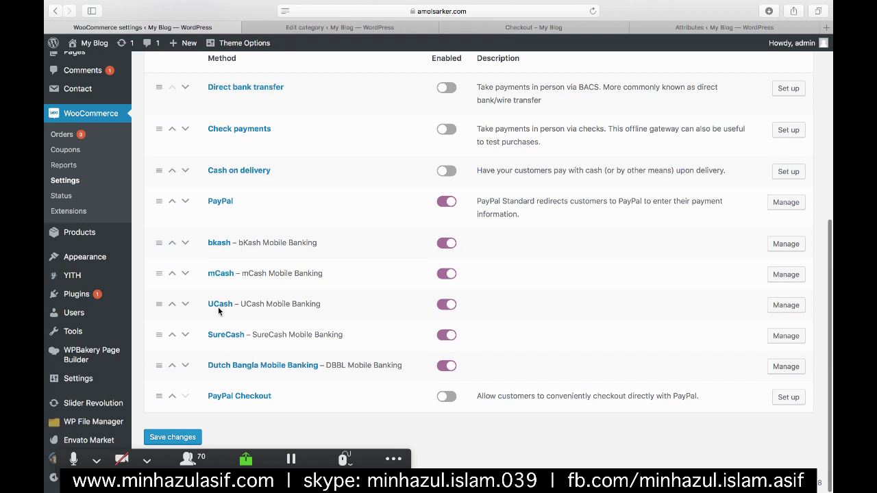
- Disable the mCash, UCash and SureCash gateways, then open bKash's settings
left_click(437, 277)
left_click(441, 304)
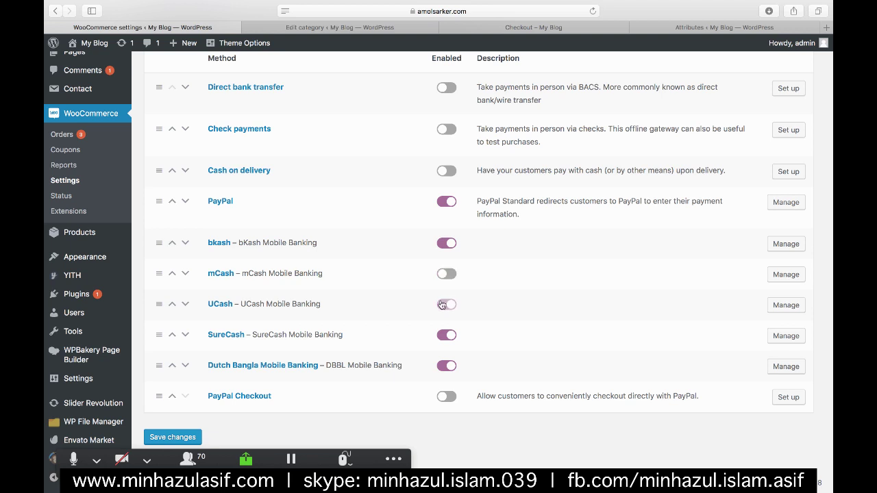
left_click(439, 334)
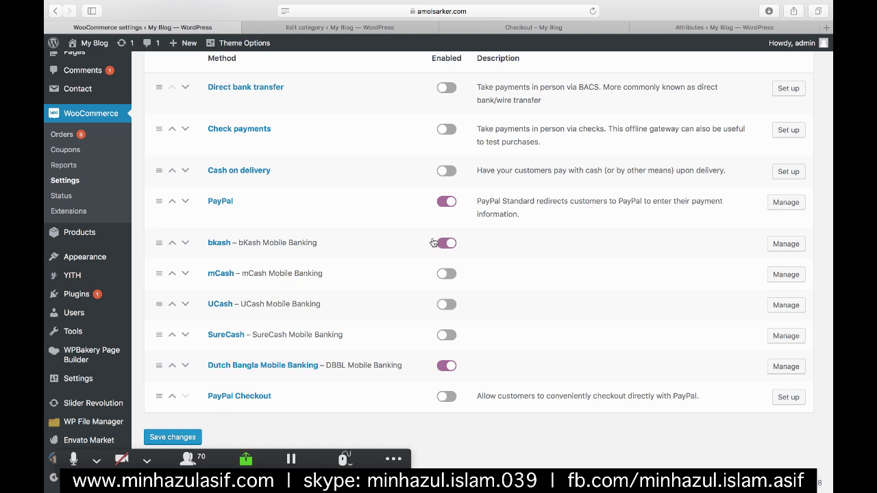
left_click(786, 244)
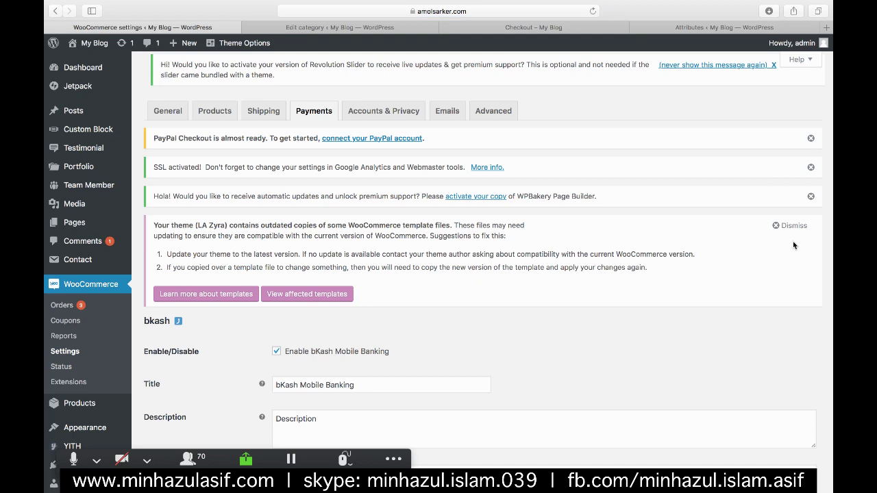
- Add a first bKash account of type 'bKash Mobile Bankinhg' with its account number
scroll(719, 296, "down", 4)
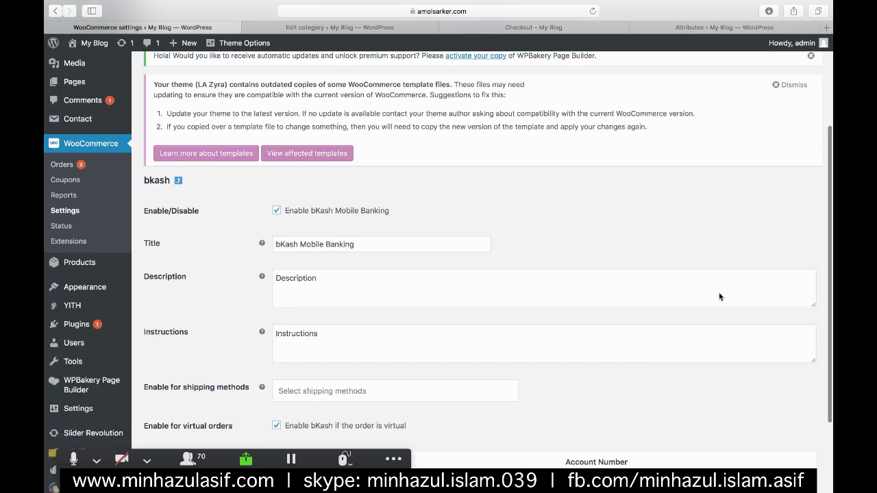
scroll(719, 295, "down", 1)
left_click(372, 162)
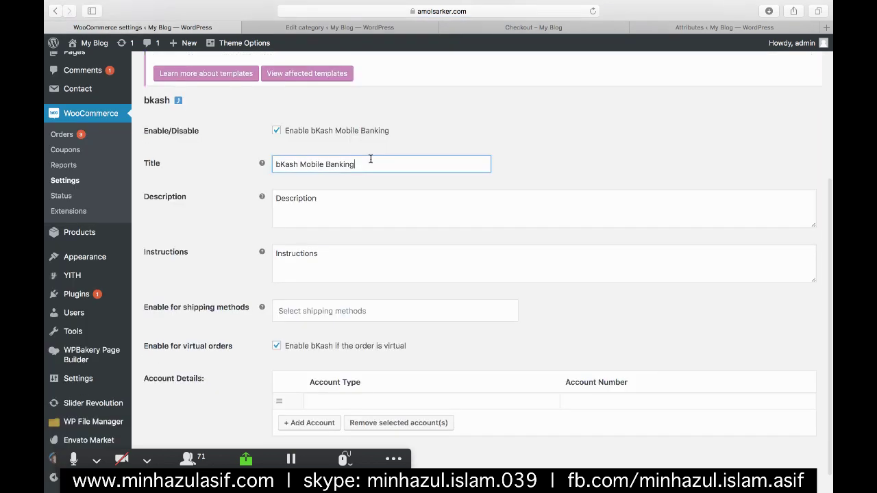
left_click(315, 209)
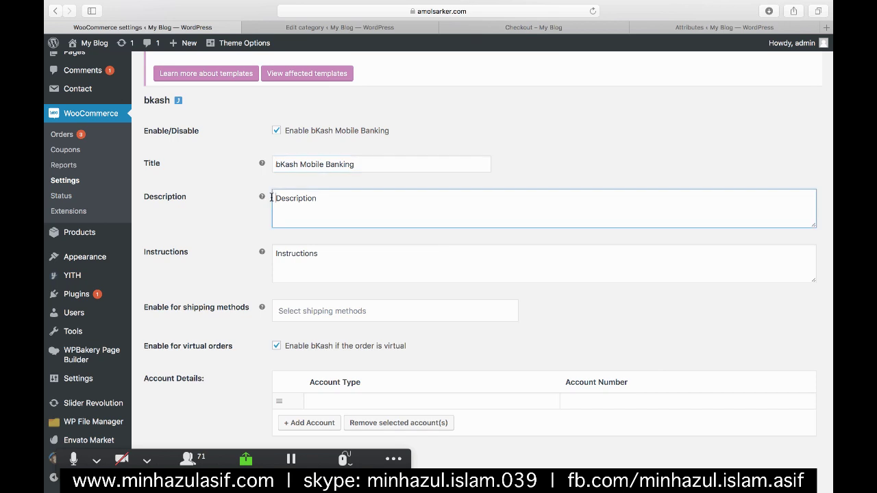
left_click(377, 230)
scroll(402, 297, "down", 1)
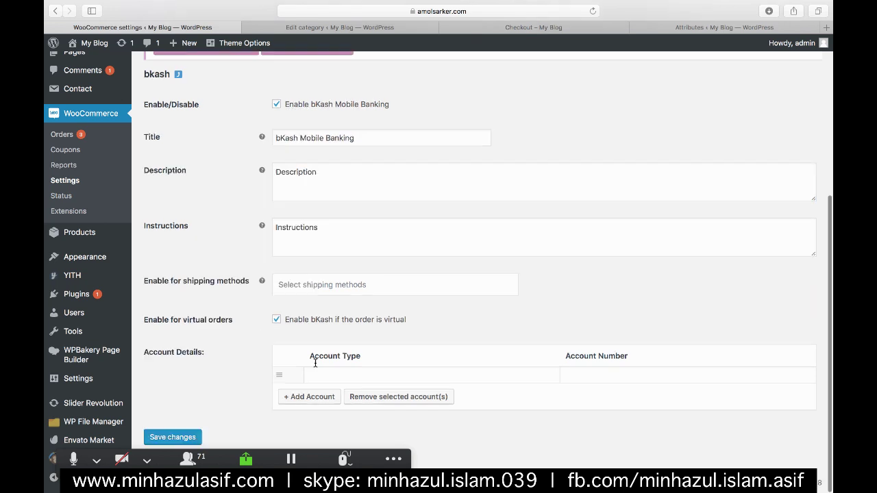
left_click(312, 371)
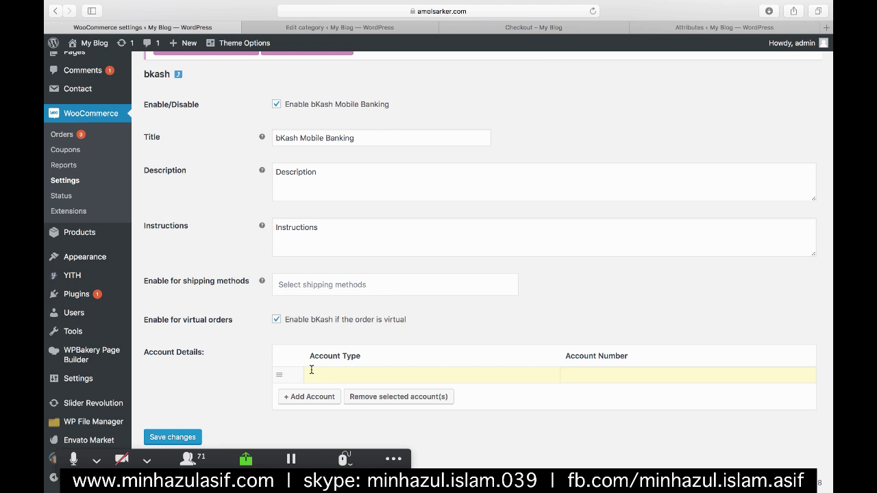
type("bKash Mobile Bankinhg")
left_click(583, 375)
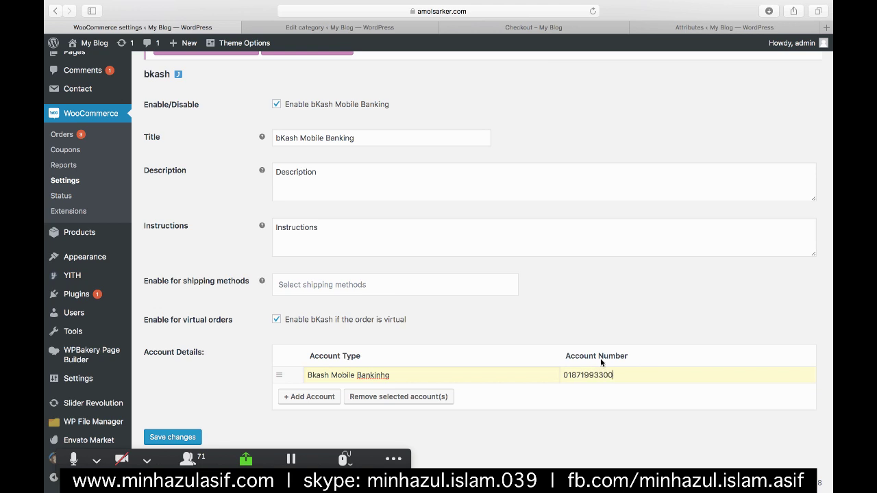
- Add a second, empty account row, then go back up to the payment instructions text
left_click(330, 396)
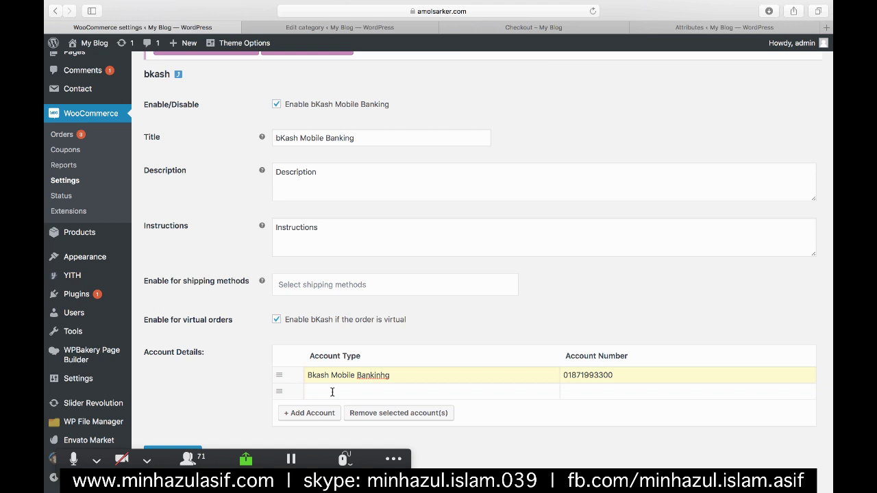
left_click(399, 391)
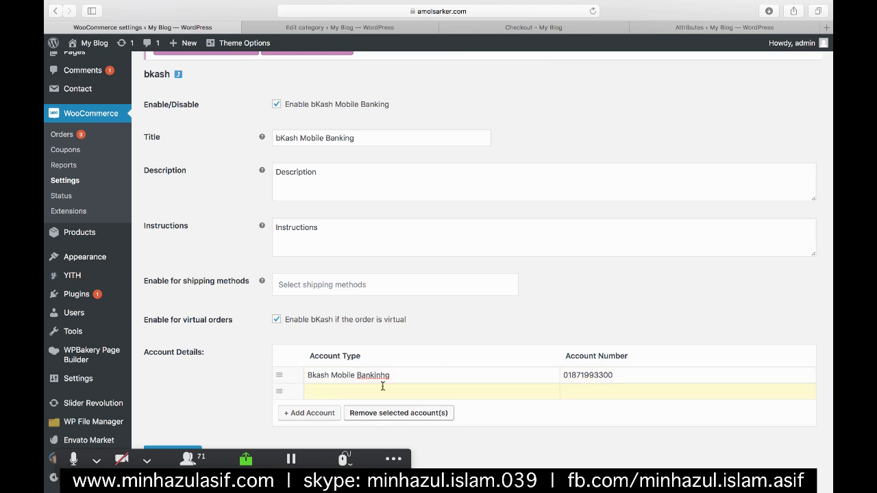
scroll(450, 327, "up", 2)
scroll(450, 327, "up", 2)
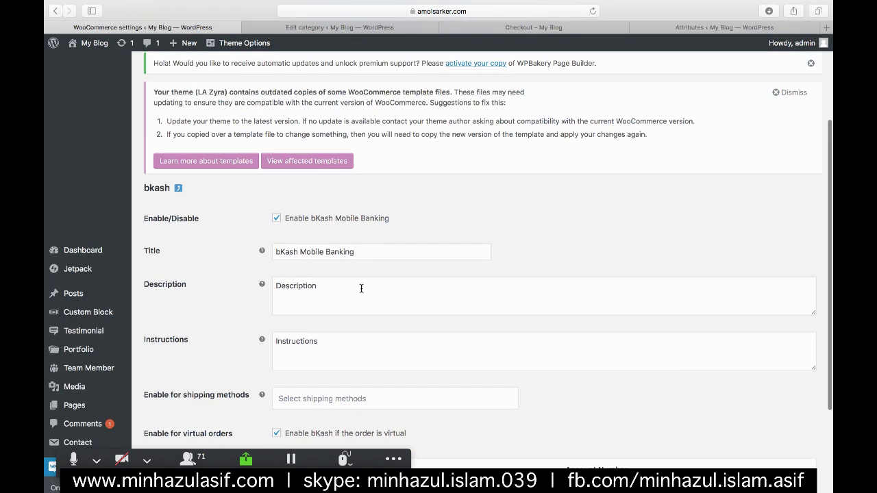
left_click(479, 353)
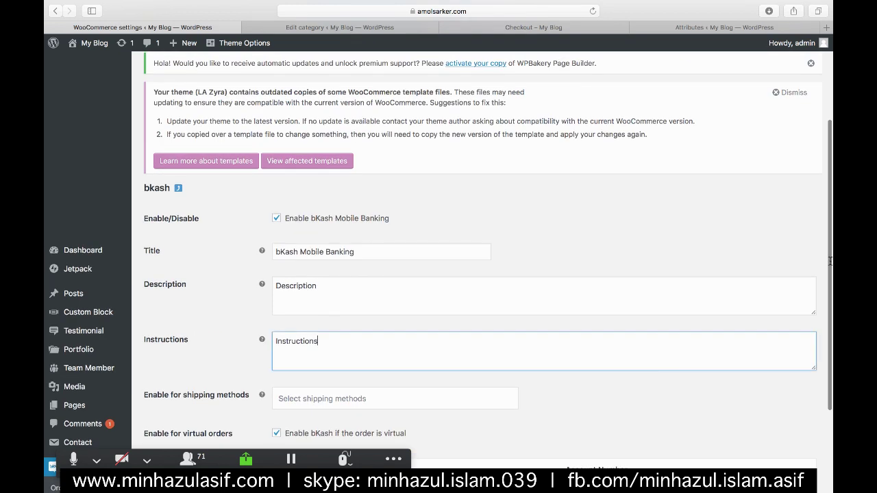
mouse_move(828, 168)
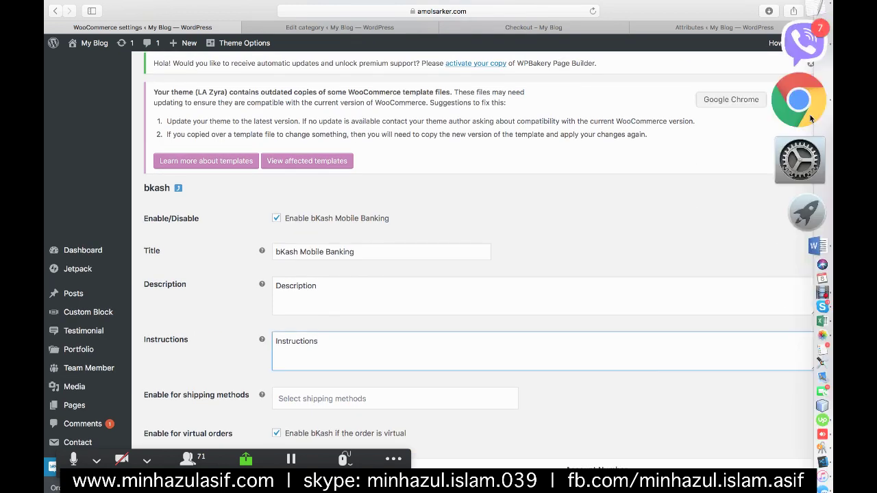
- In Chrome's Crowdcast tab, open the WooCommerce_ALL spreadsheet via the 'woo' address-bar suggestion
left_click(799, 102)
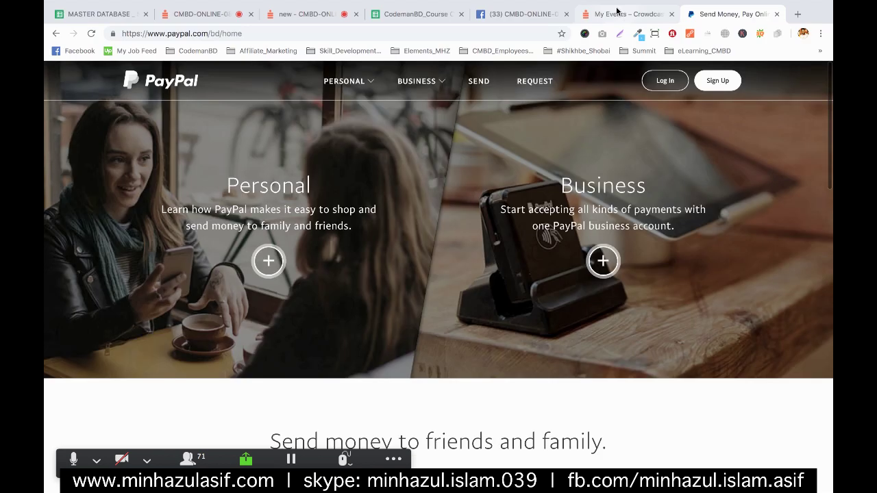
left_click(616, 10)
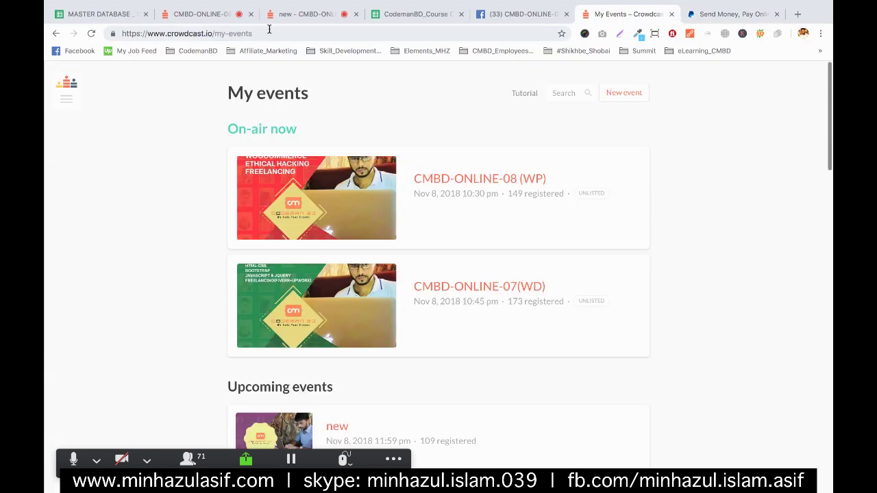
left_click(269, 29)
type("woo_")
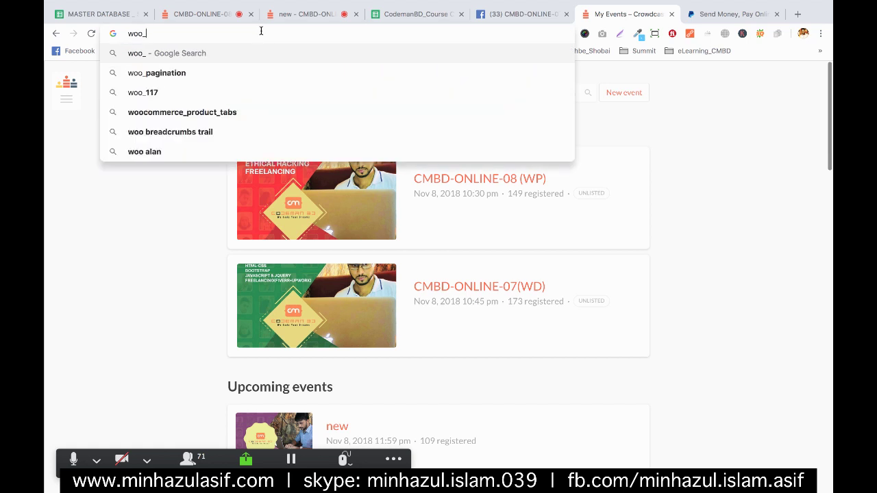
key("BackSpace")
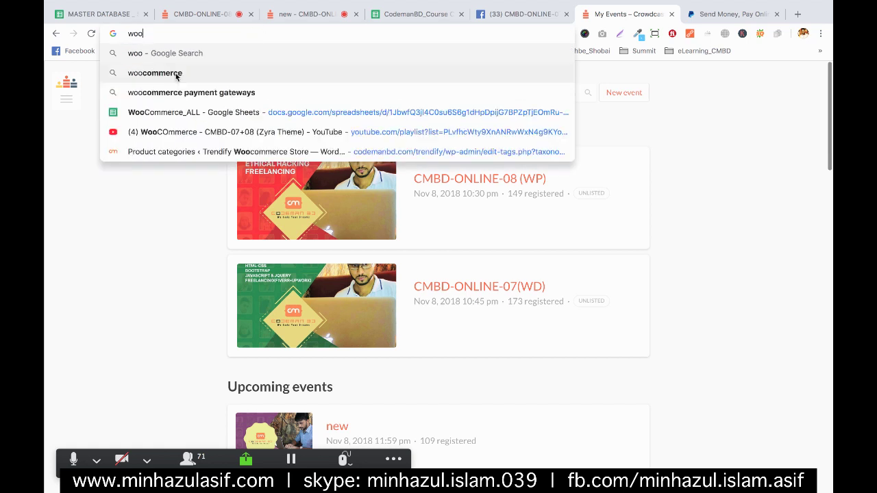
left_click(176, 74)
left_click(227, 34)
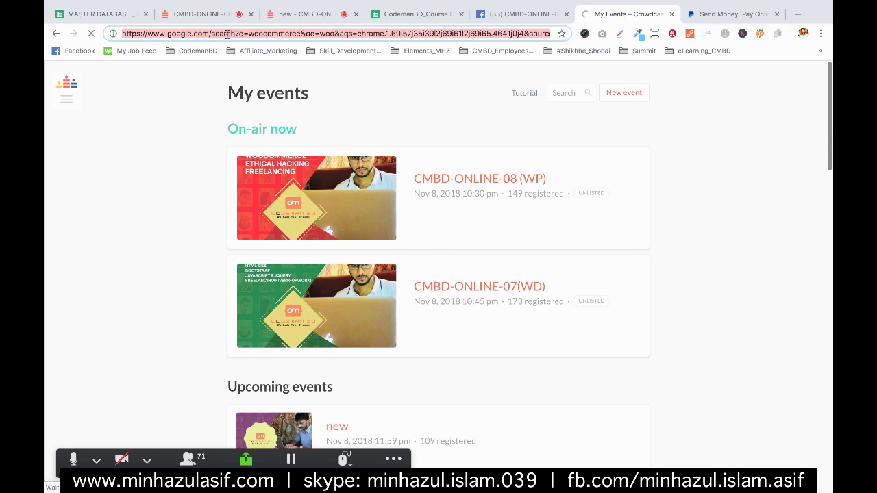
type("woo")
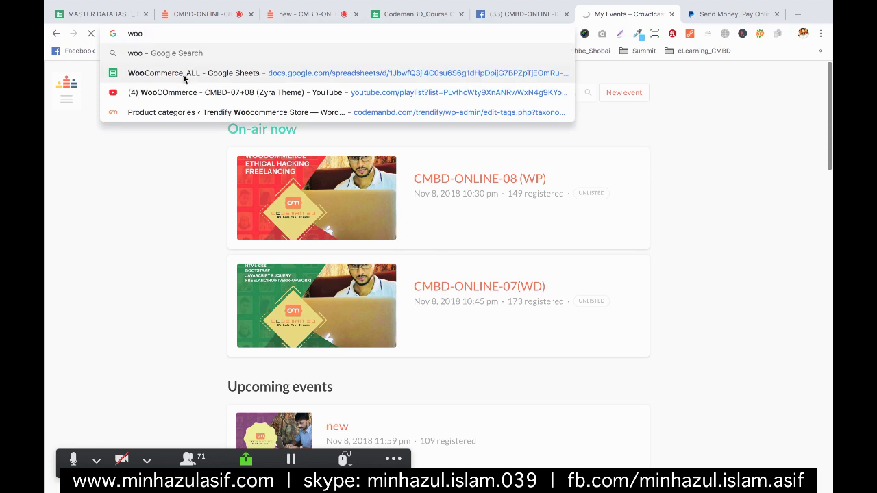
left_click(184, 77)
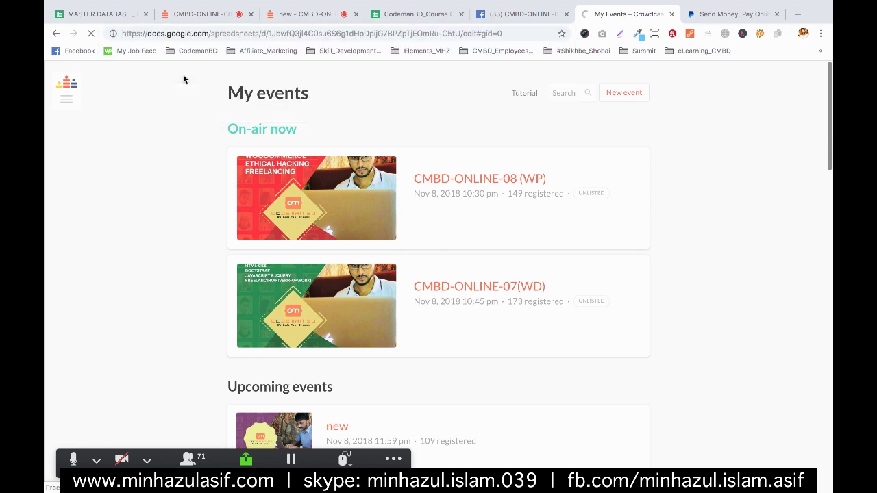
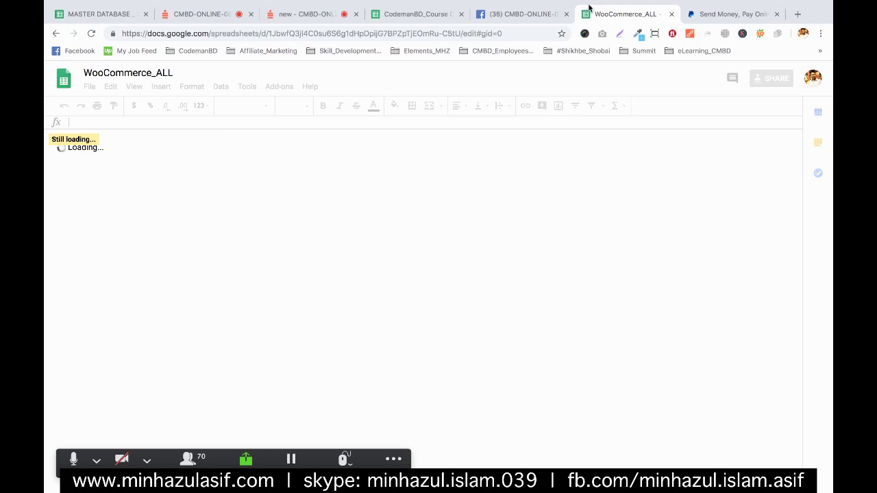
- Leave the loading spreadsheet and return to the WordPress bKash payment settings in Safari
mouse_move(828, 141)
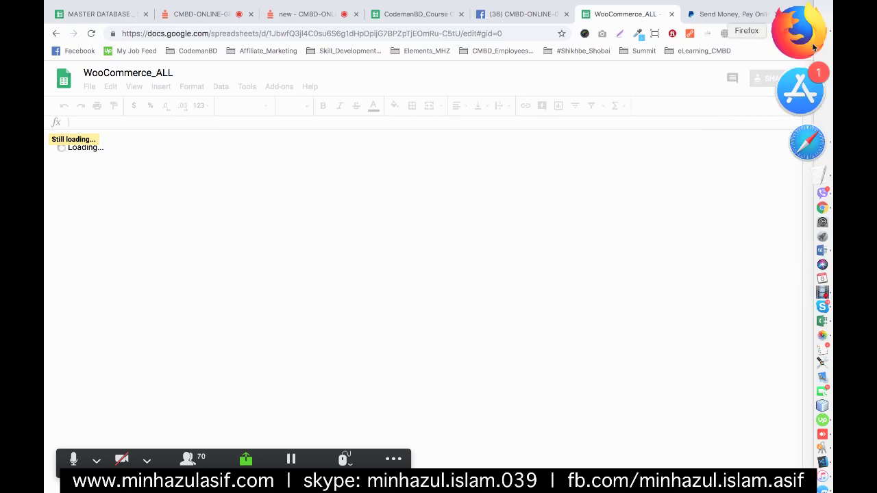
left_click(805, 74)
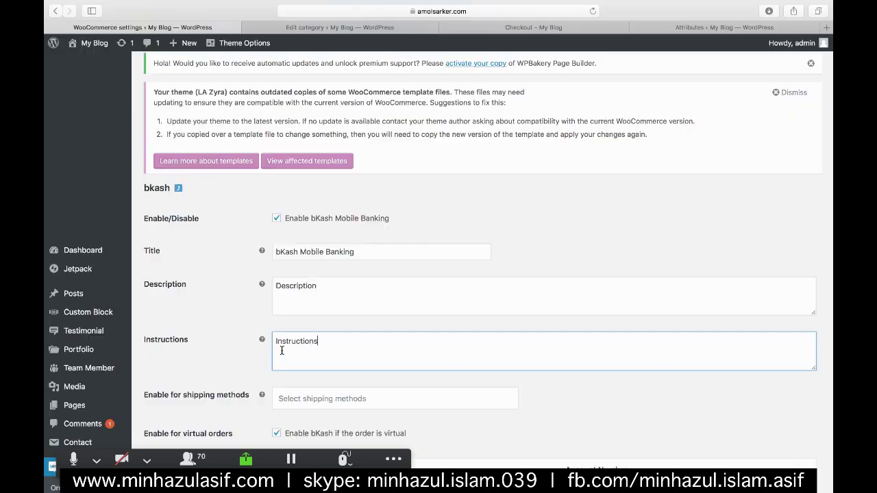
- Replace the bKash Instructions with *247# payment steps: payment number, counter, ref, amount and pin lines
key("super+a")
type("*247")
type("# ")
type("0")
key("BackSpace")
type("paymeny")
key("BackSpace")
type("t")
key("Return")
key("Return")
type("counter: 01")
key("Return")
type("ref: 01")
key("Return")
type("pin")
key("BackSpace")
key("BackSpace")
key("BackSpace")
type("amount: pay your amo")
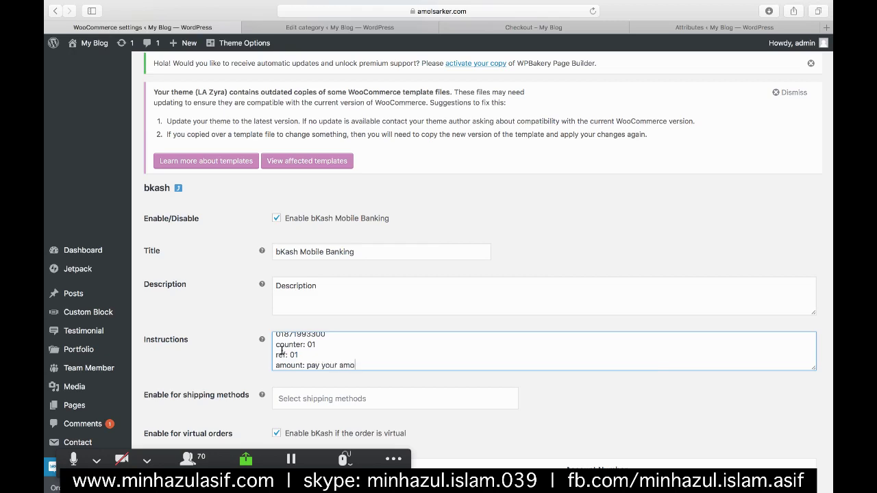
key("BackSpace")
type("unt")
key("Return")
type("pin: gi")
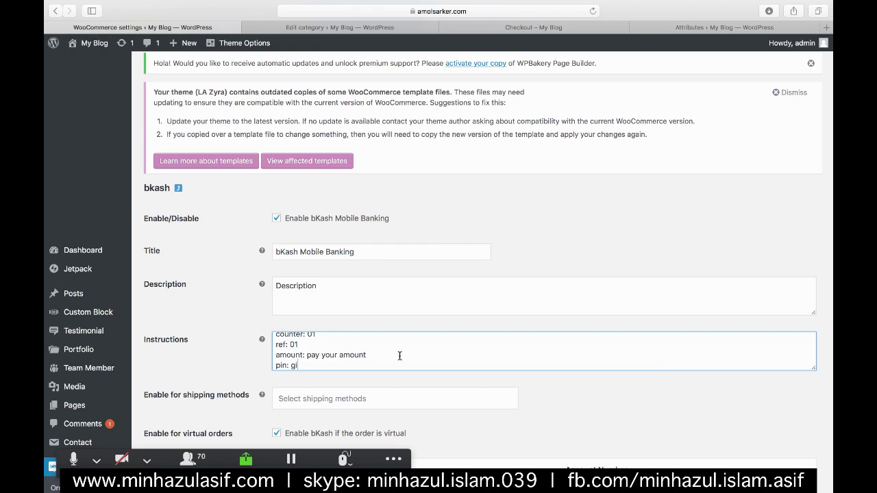
type("ve your pin")
- Copy the instructions into the Description field and save the bKash gateway settings
key("ctrl+a")
key("ctrl+c")
left_click(389, 290)
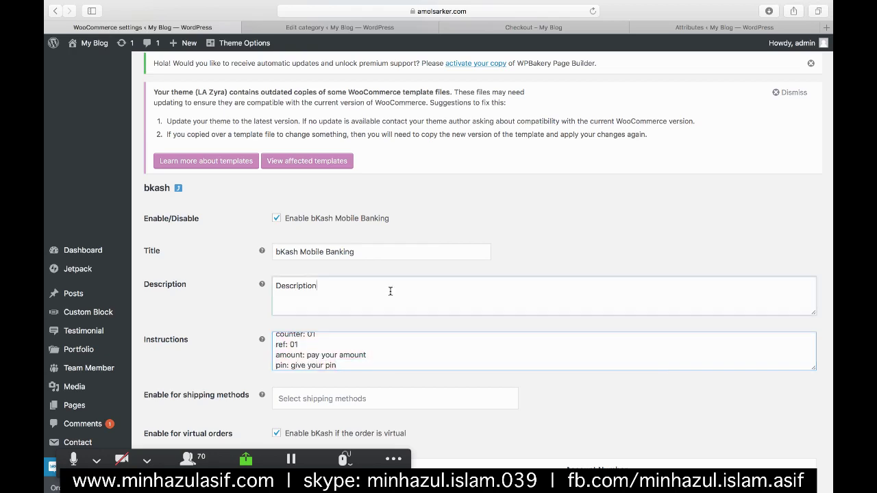
key("ctrl+a")
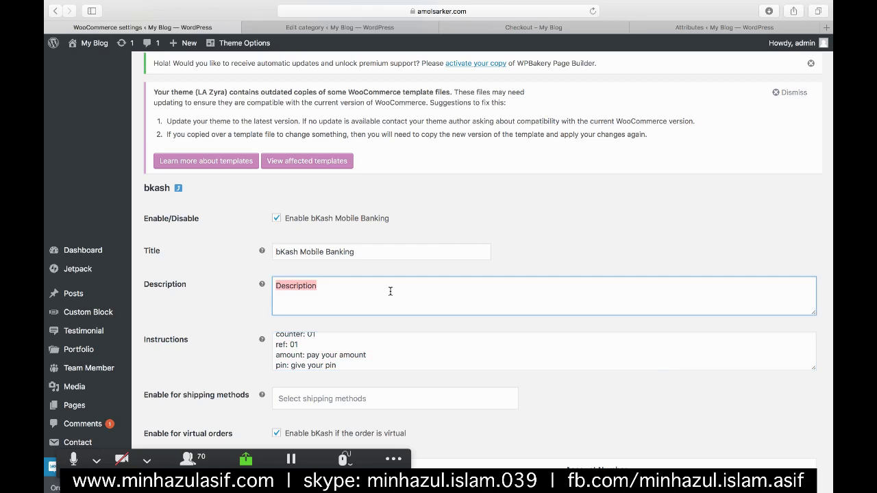
key("ctrl+v")
scroll(390, 291, "down", 3)
left_click(165, 435)
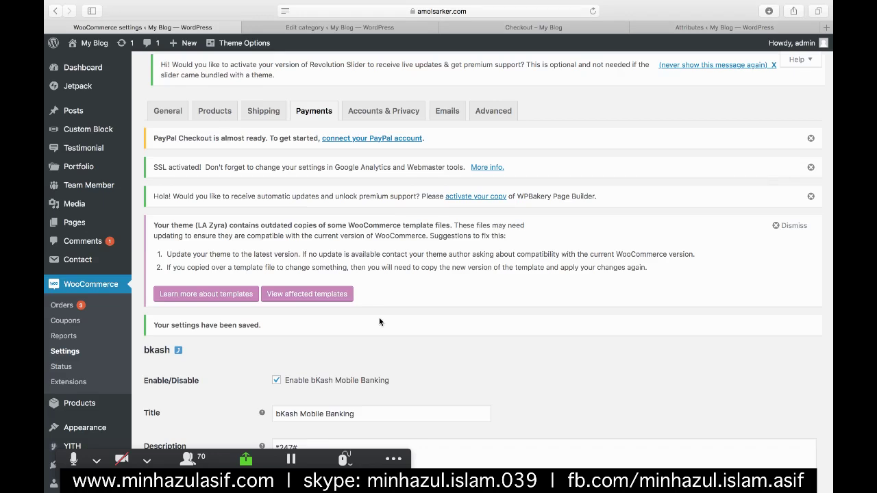
- Open the Dutch Bangla Mobile Banking gateway settings from the Payments overview
scroll(379, 317, "down", 5)
scroll(519, 262, "down", 2)
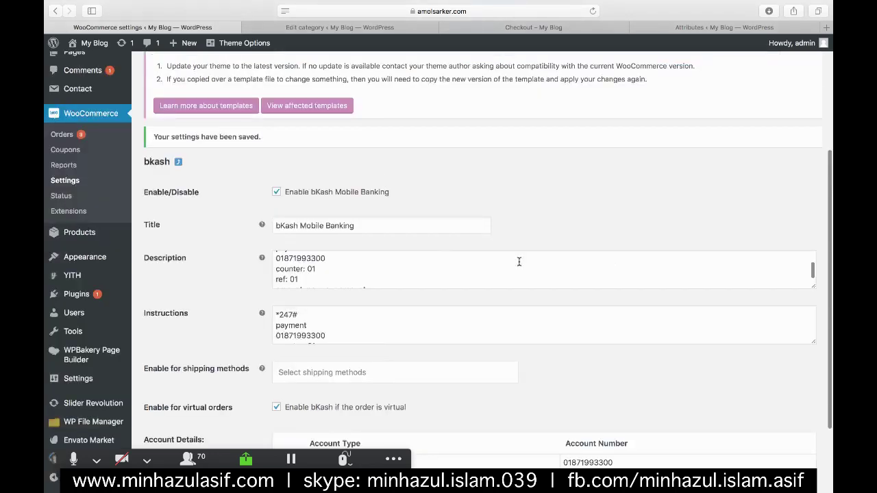
scroll(518, 261, "down", 1)
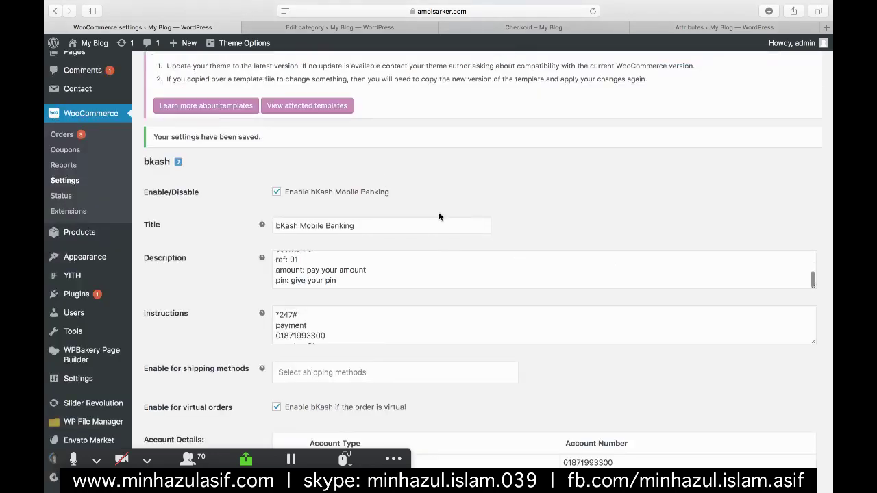
scroll(438, 213, "up", 5)
left_click(305, 110)
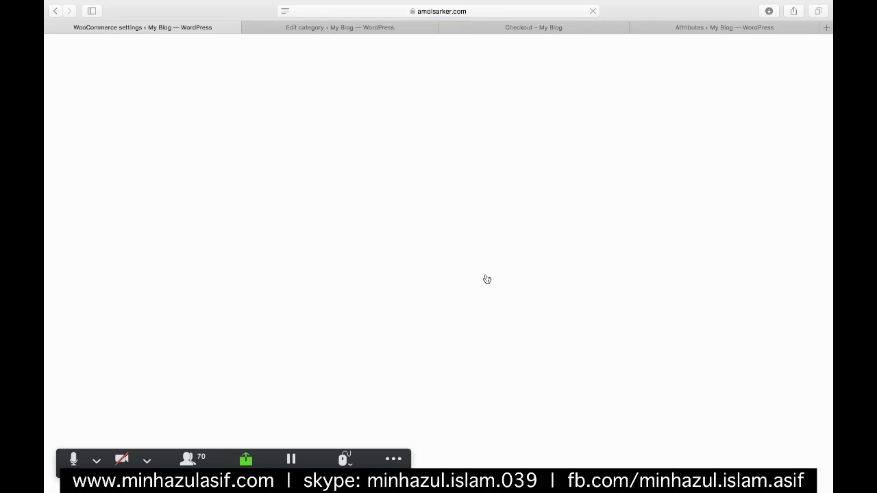
scroll(258, 340, "down", 5)
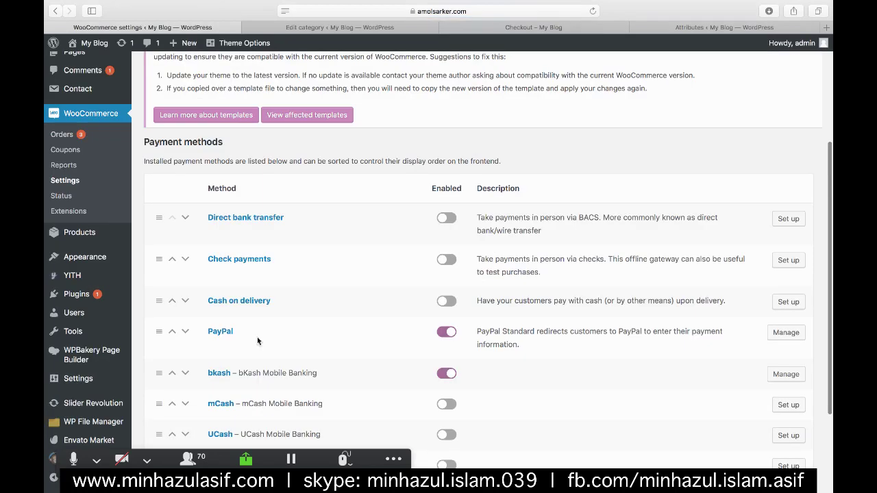
scroll(257, 340, "down", 4)
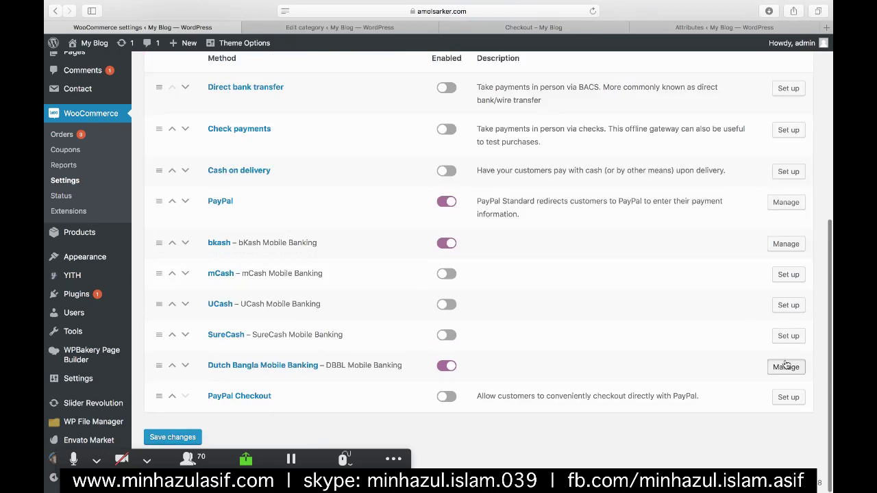
left_click(785, 366)
- Paste the payment steps into Description and Instructions, changing the code 247 to 322 in both
scroll(367, 250, "down", 3)
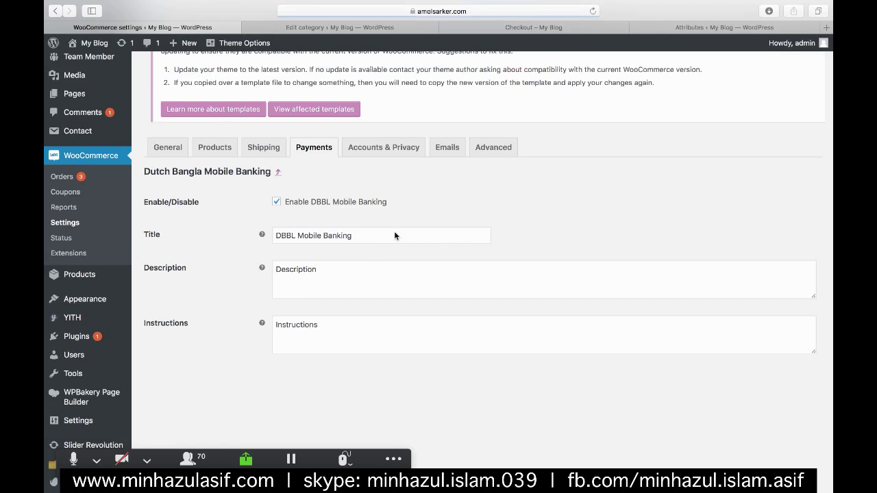
scroll(395, 230, "down", 3)
double_click(313, 172)
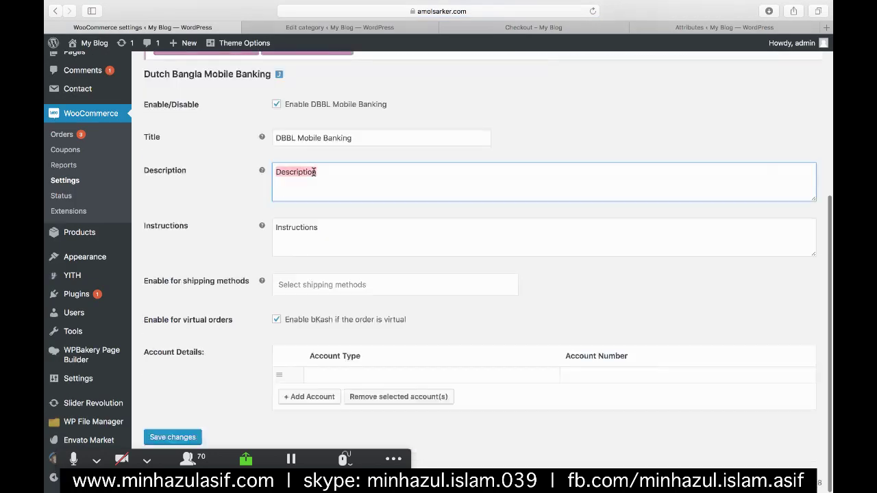
key("super+v")
scroll(326, 172, "up", 5)
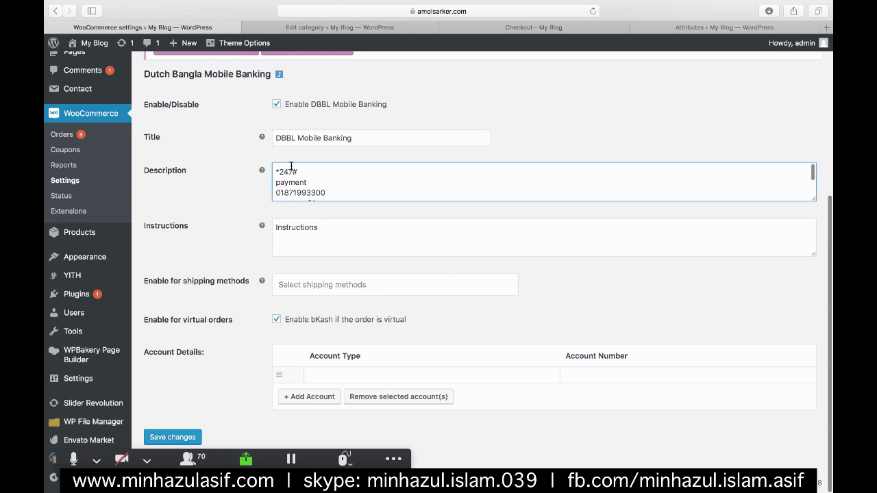
double_click(291, 170)
type("322")
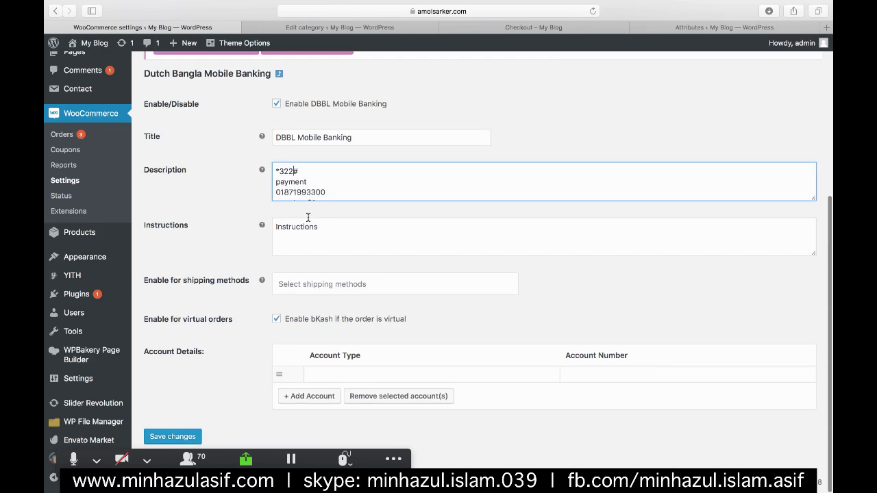
left_click(308, 218)
key("ctrl+a")
key("ctrl+v")
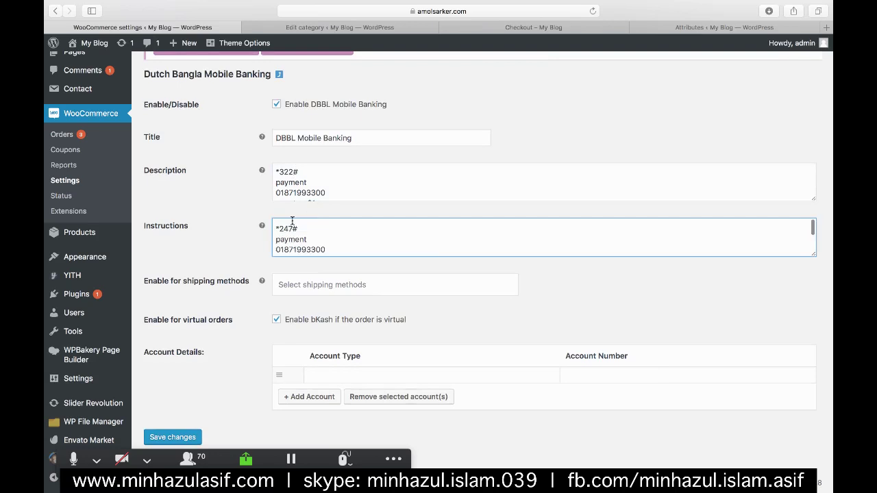
double_click(290, 224)
type("322")
- Add a 'rocket' account with its account number and save the Dutch Bangla settings
scroll(363, 239, "down", 1)
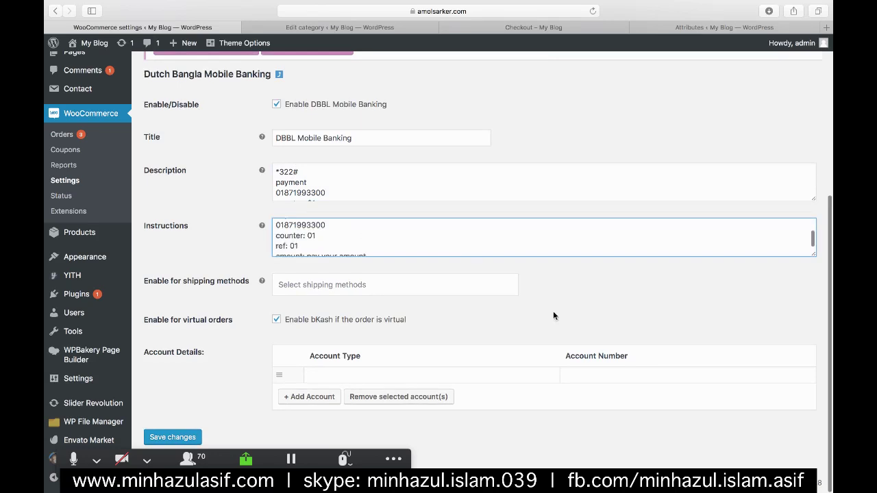
left_click(324, 374)
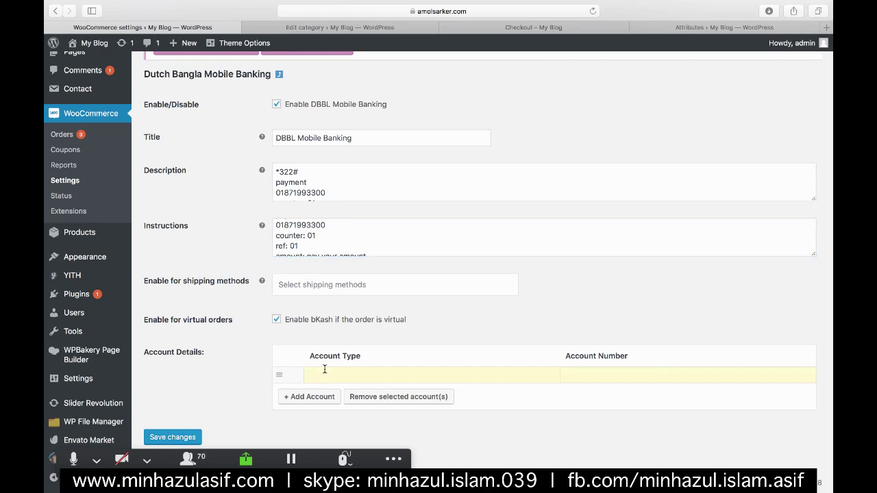
type("rocket")
left_click(606, 371)
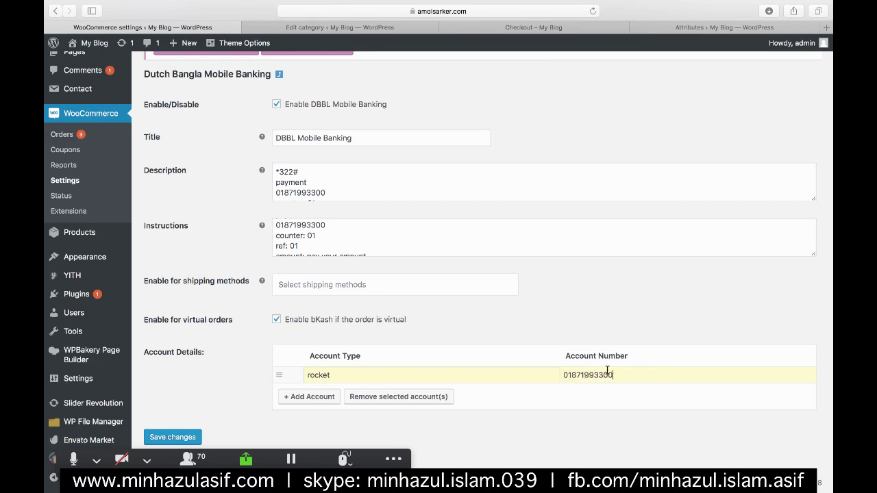
left_click(147, 437)
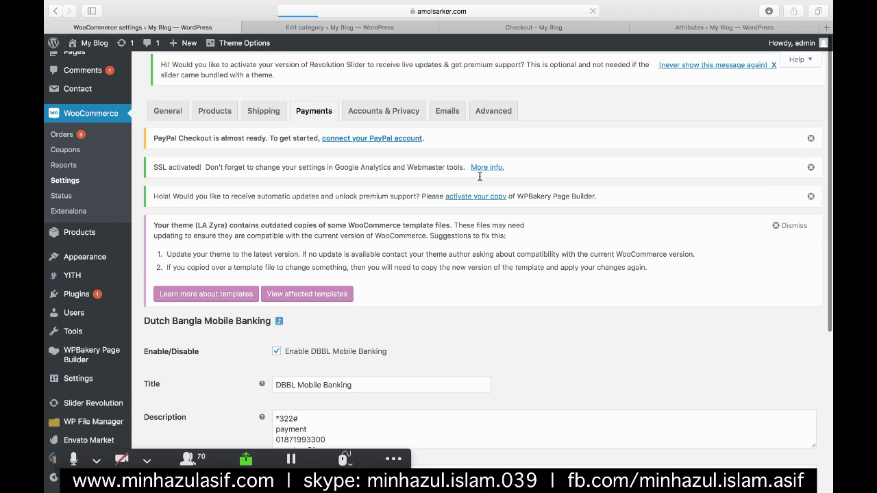
- Browse the shop's Shirt category and open the Pink Polo Shirt – For Summer product page
key("ctrl+Tab")
key("ctrl+Tab")
scroll(614, 132, "up", 5)
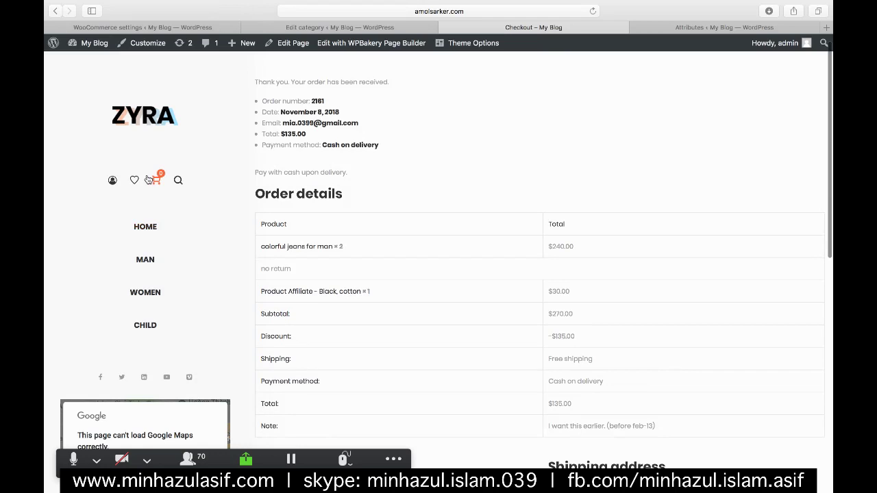
scroll(538, 200, "down", 3)
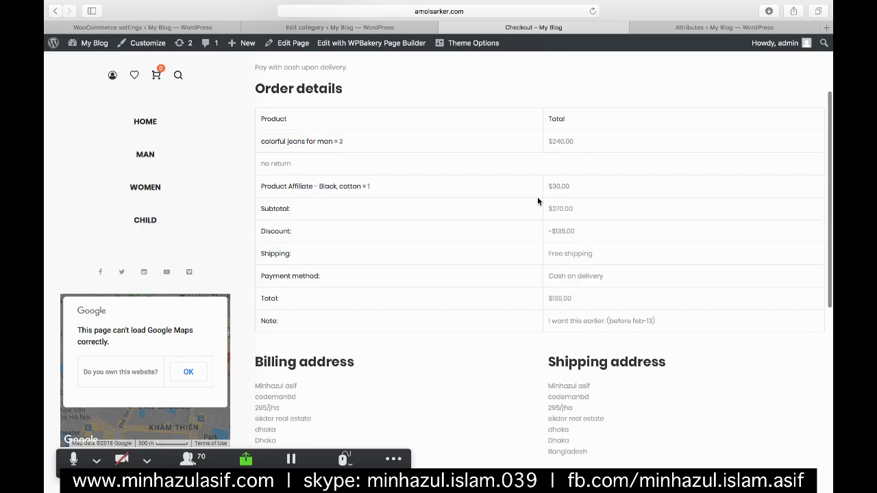
left_click(391, 27)
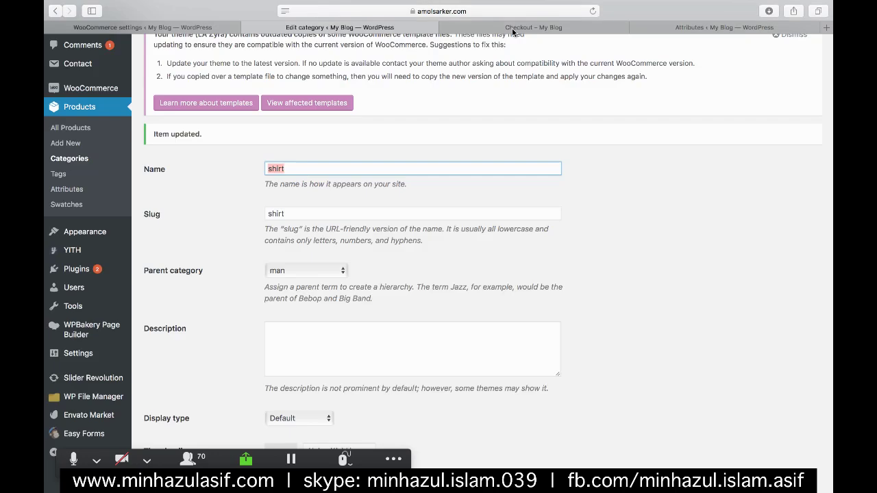
left_click(508, 26)
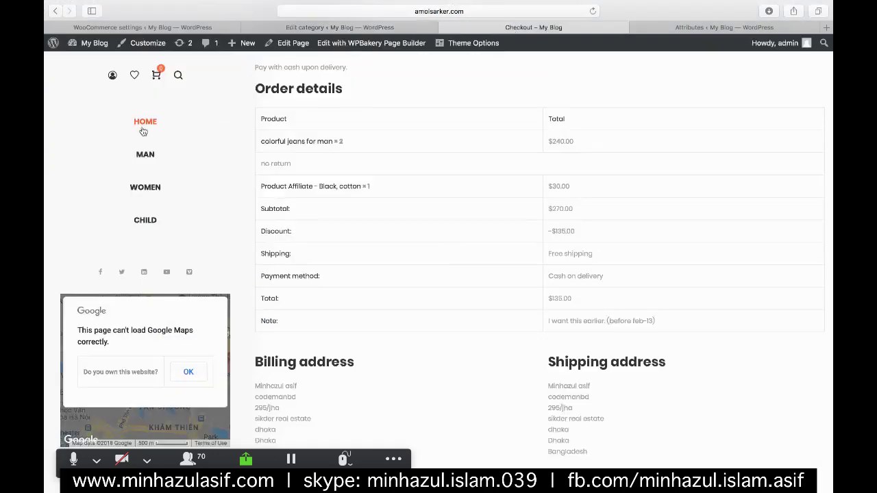
mouse_move(280, 156)
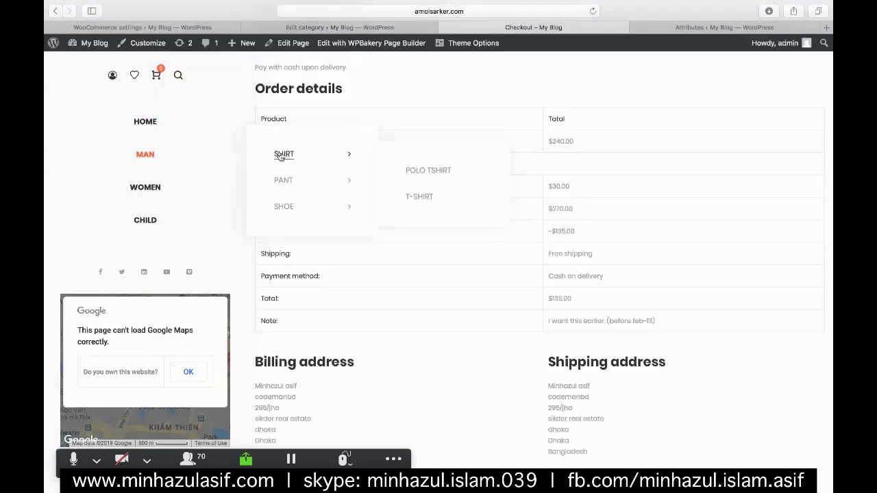
left_click(280, 156)
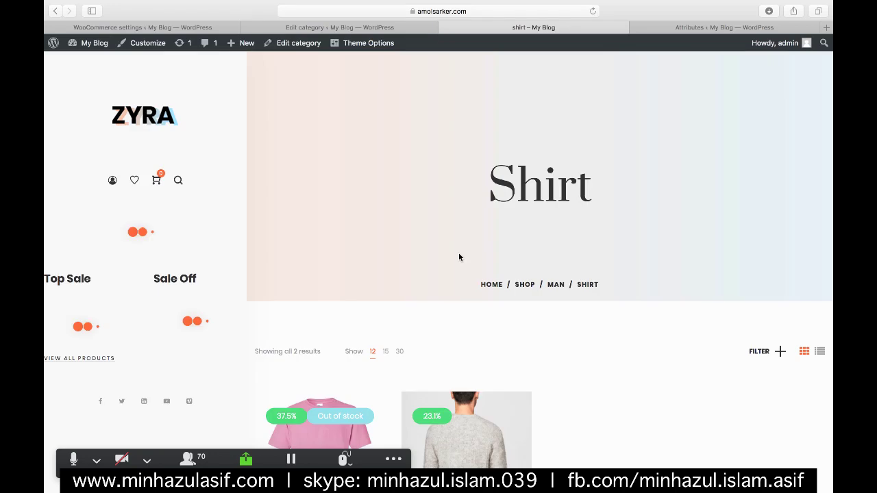
scroll(317, 221, "down", 5)
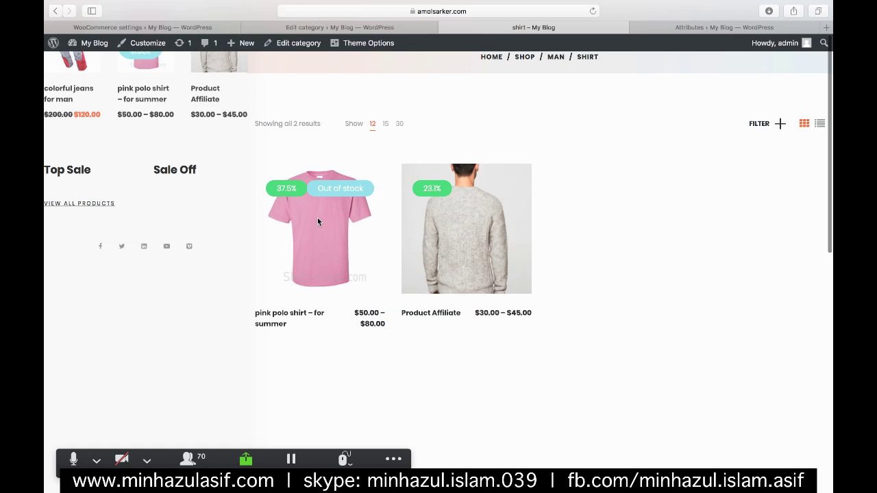
left_click(317, 222)
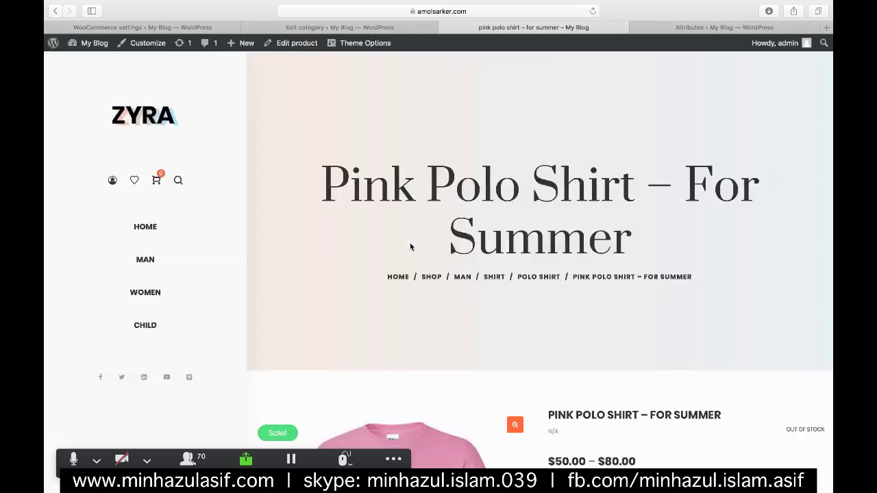
- Choose colour Black and size 24", then add the shirt to the cart
scroll(477, 323, "down", 10)
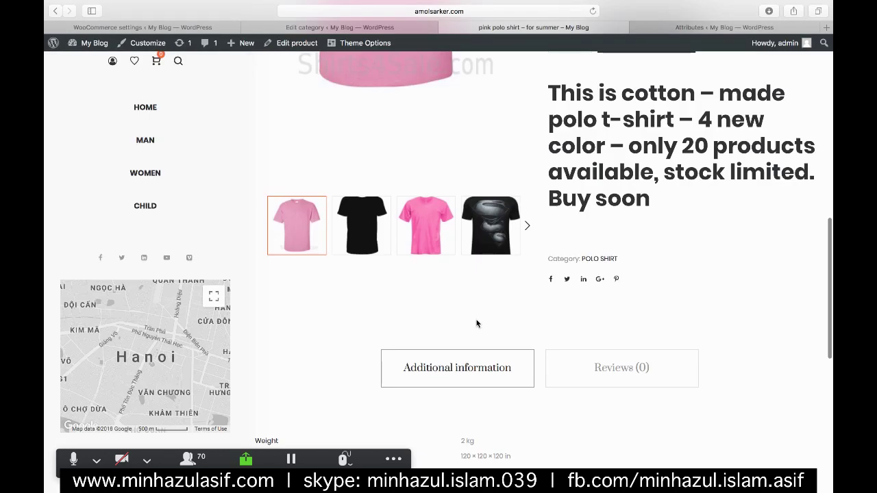
scroll(477, 324, "up", 10)
left_click(576, 237)
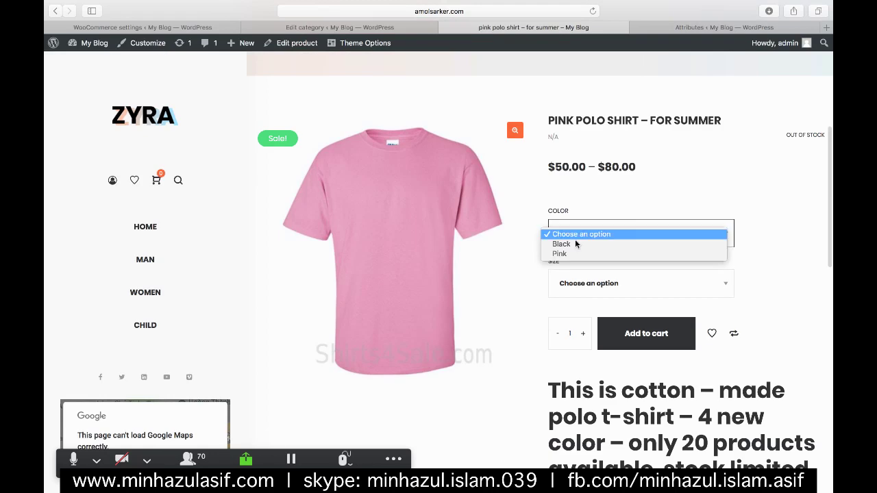
left_click(612, 285)
left_click(612, 285)
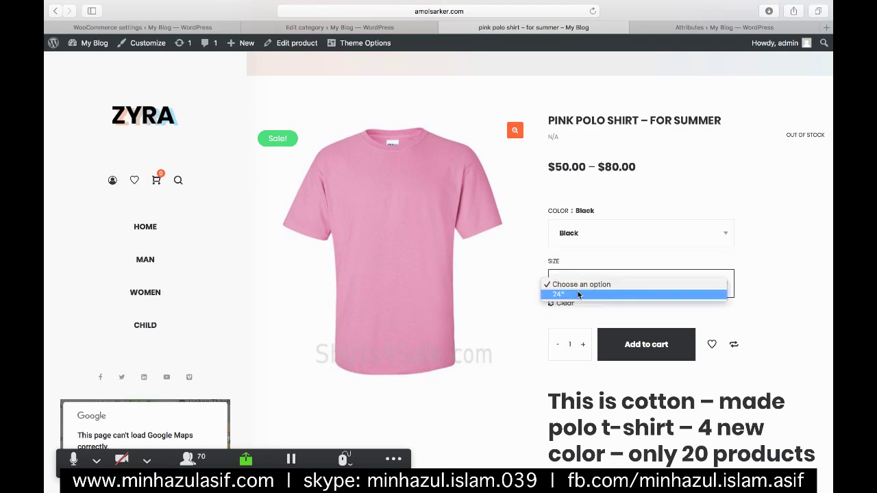
left_click(683, 358)
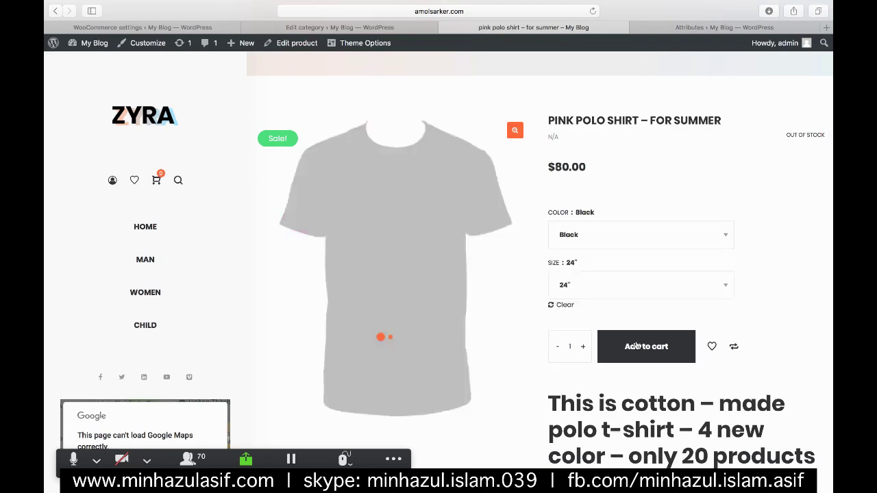
left_click(642, 347)
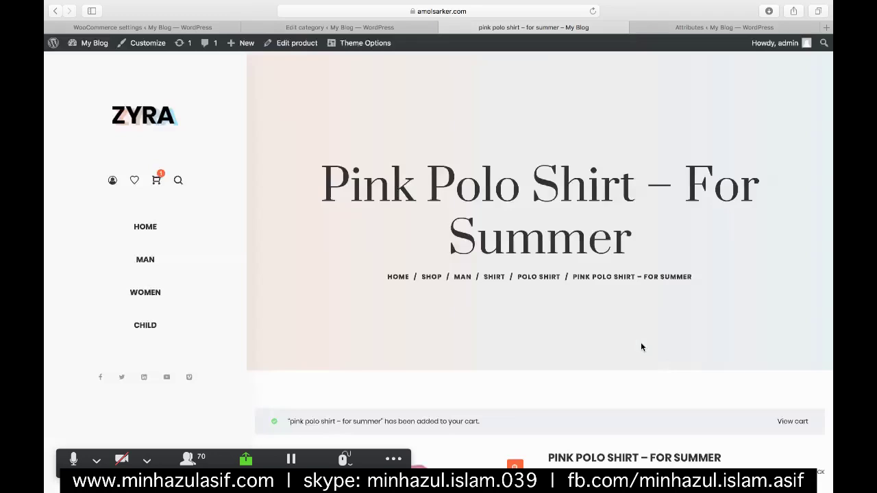
- Open the cart and proceed to the checkout page
left_click(154, 175)
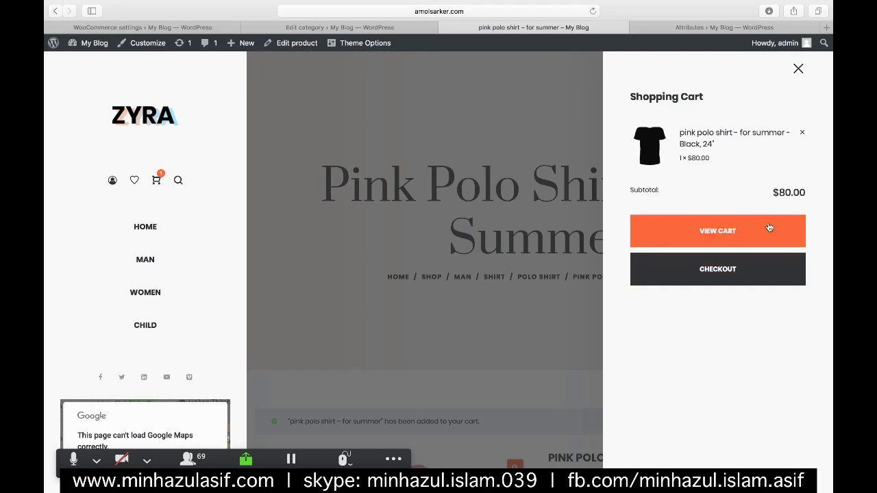
left_click(739, 260)
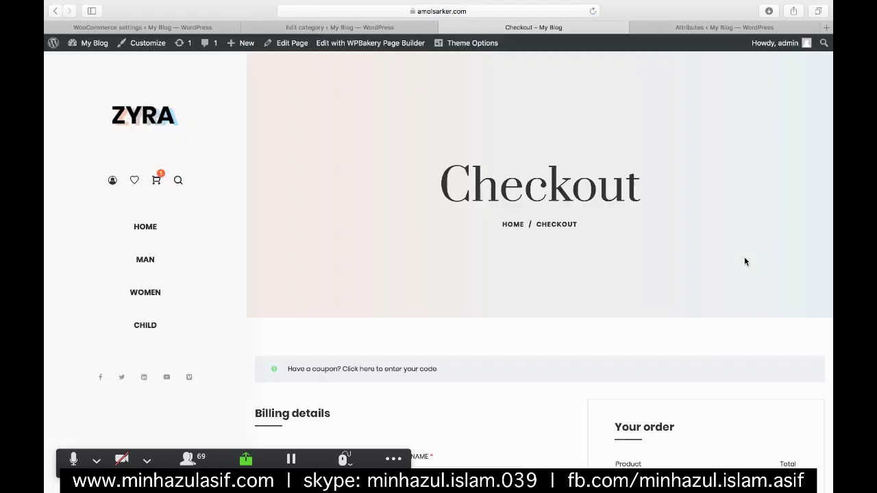
scroll(685, 294, "down", 5)
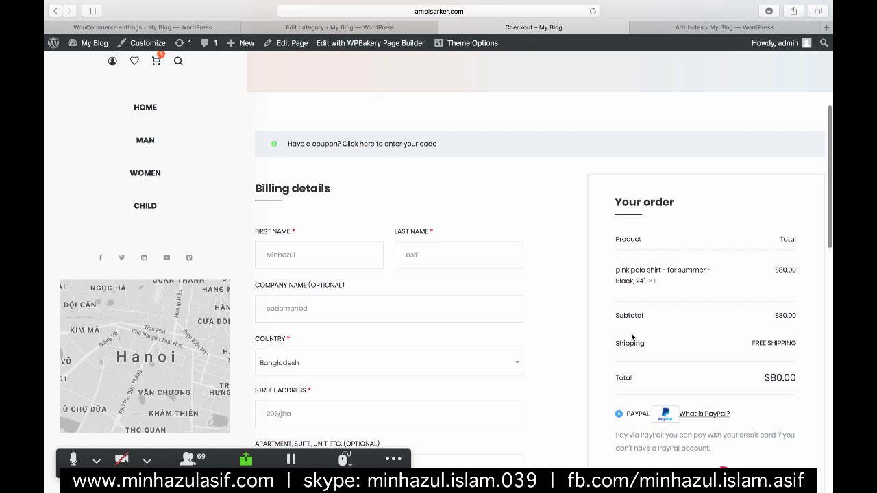
scroll(631, 334, "down", 2)
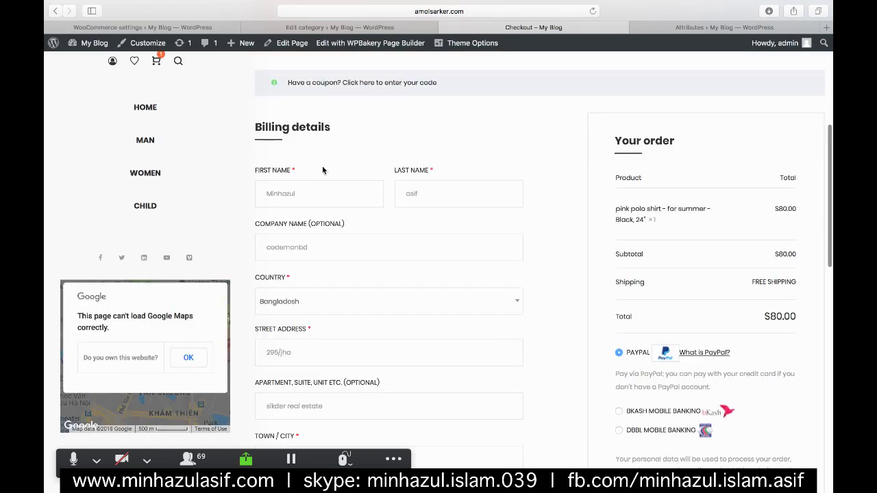
scroll(323, 169, "up", 6)
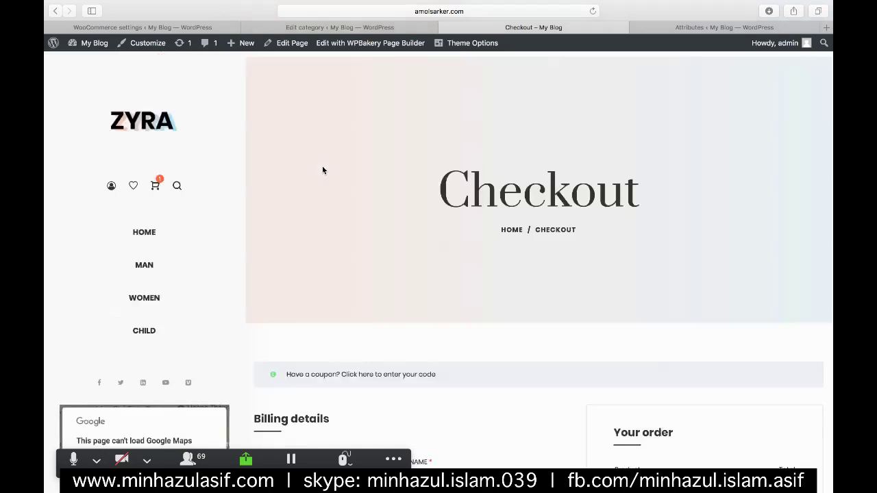
scroll(323, 170, "down", 2)
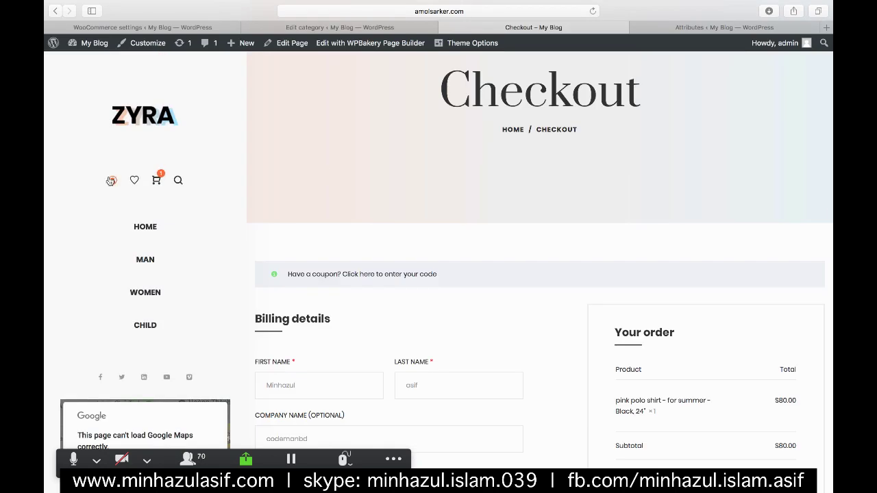
scroll(111, 180, "down", 7)
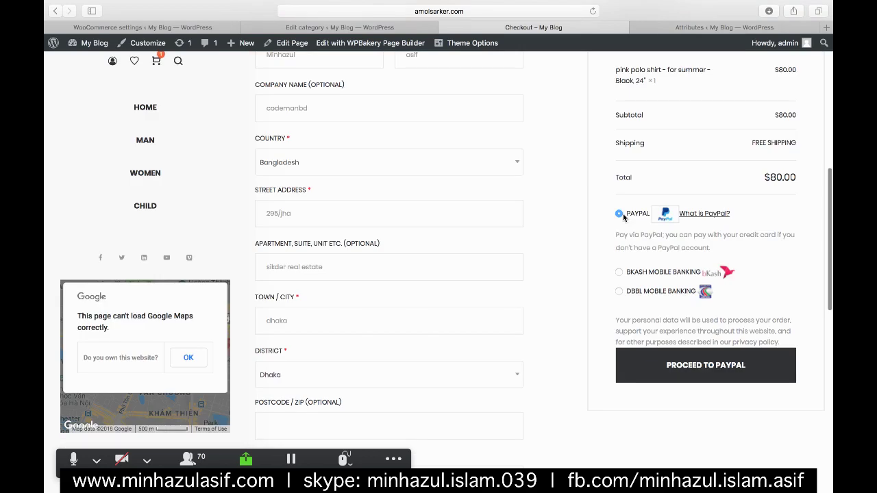
- Select bKash Mobile Banking and place the $80.00 order, which fails for missing Billing Phone
left_click(619, 273)
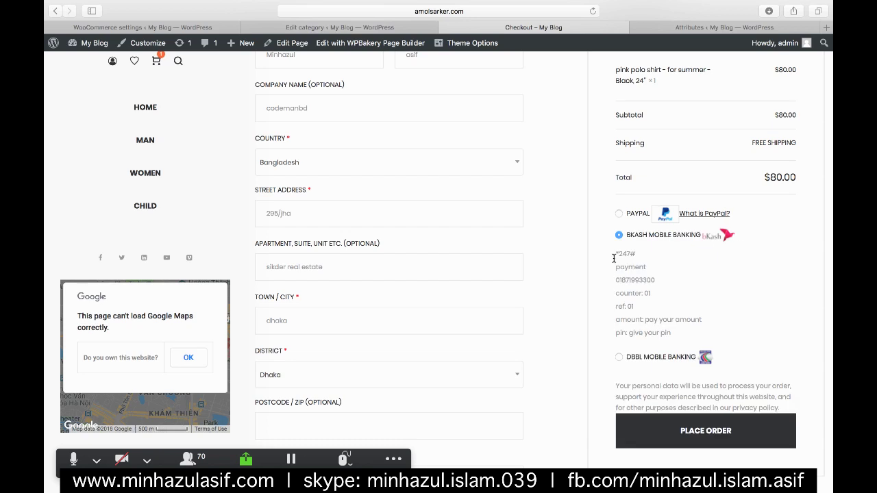
scroll(617, 260, "up", 2)
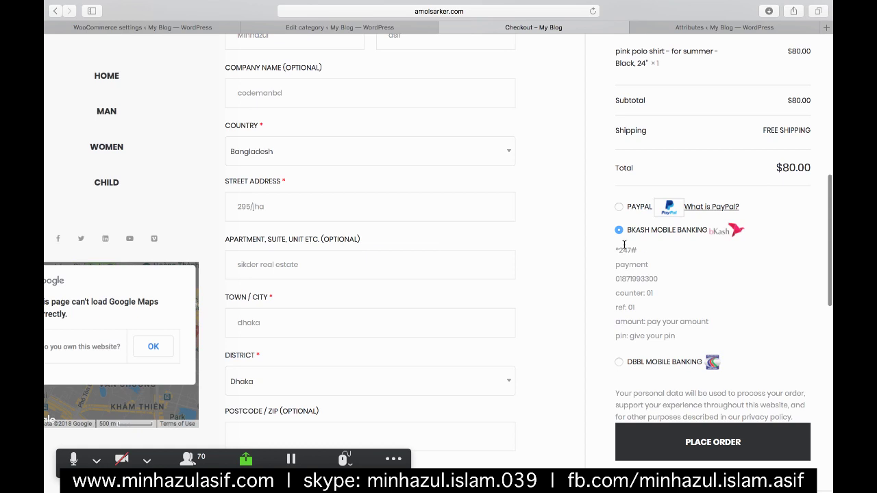
scroll(638, 332, "down", 2)
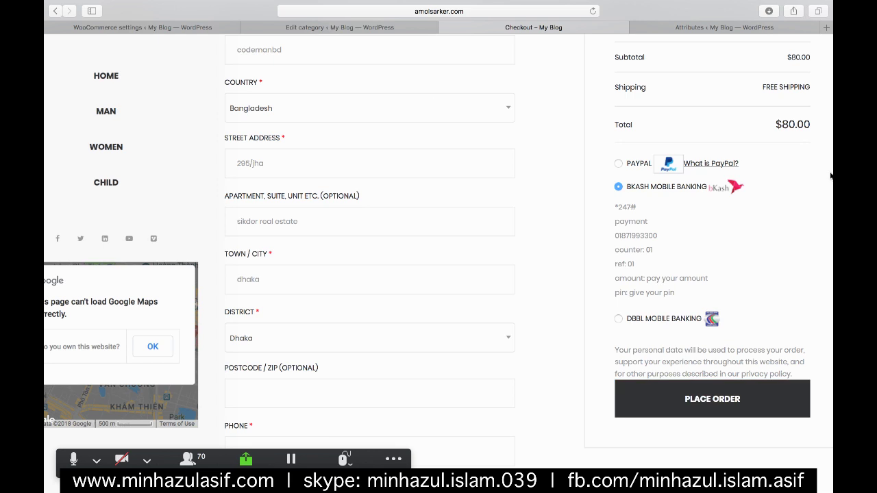
mouse_move(830, 164)
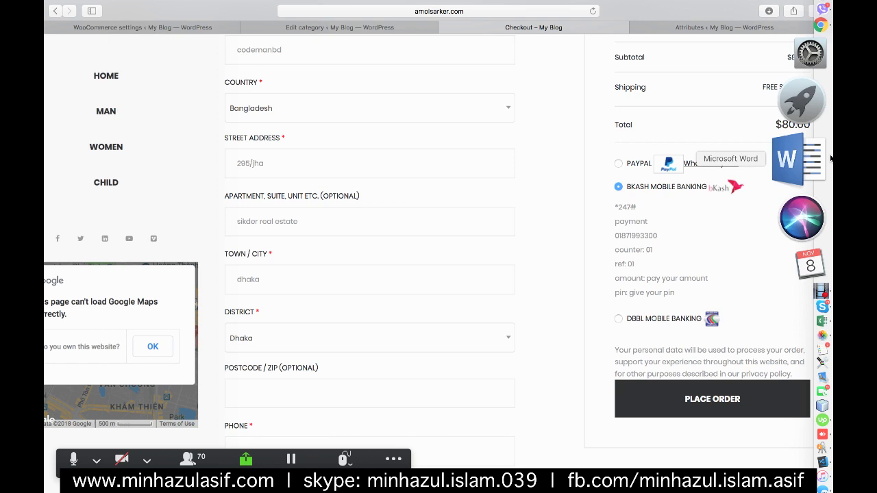
left_click(642, 398)
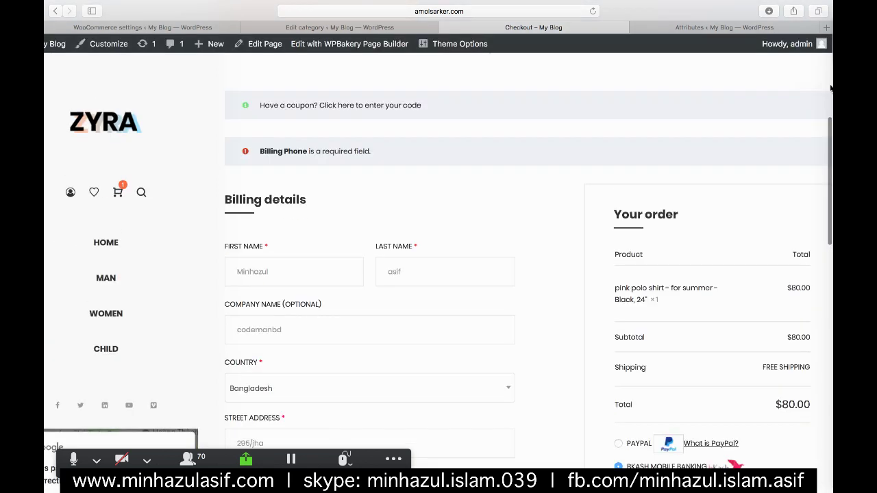
mouse_move(830, 89)
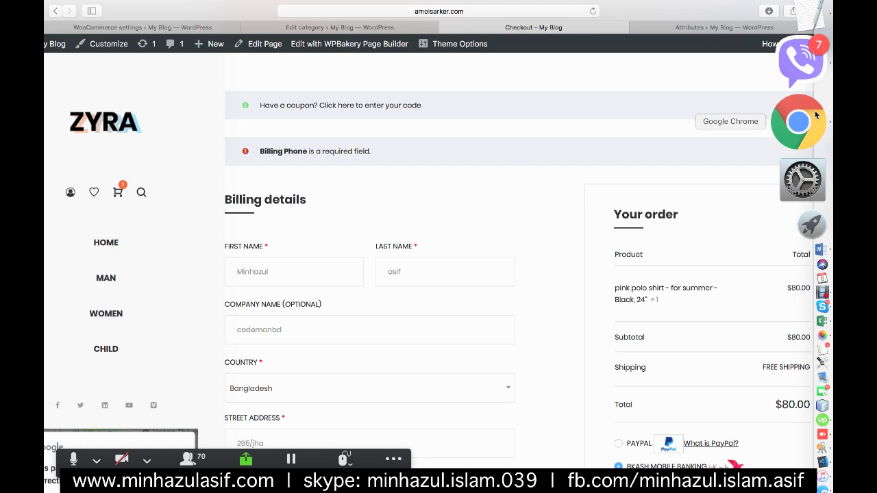
- In Chrome, check the CMBD-ONLINE-08 tab, then bring up the CMBD-ONLINE-07(WD) session chat
left_click(815, 116)
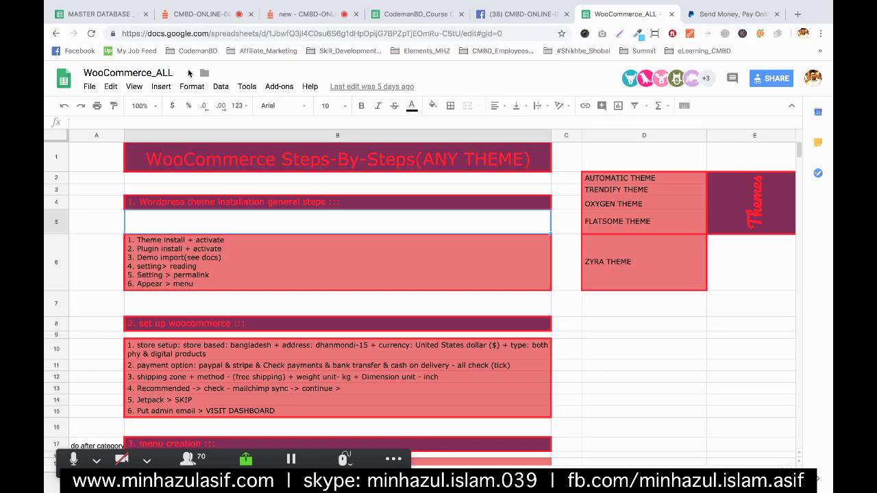
left_click(202, 12)
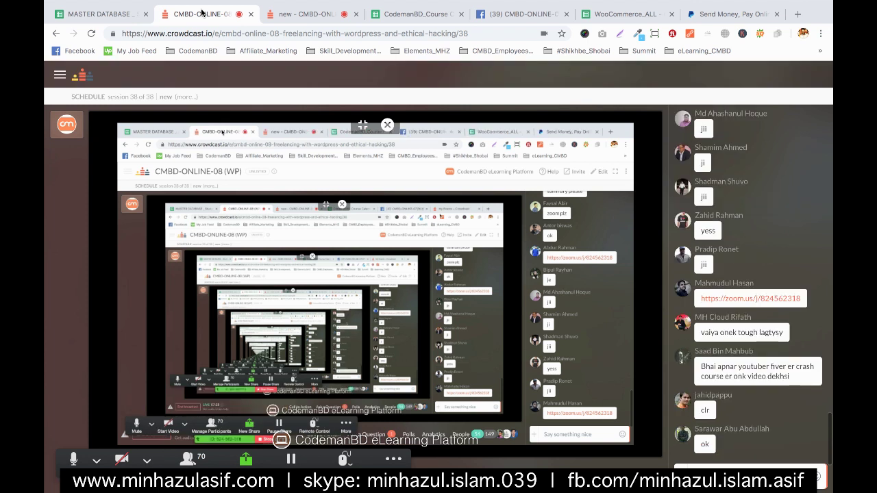
left_click(287, 16)
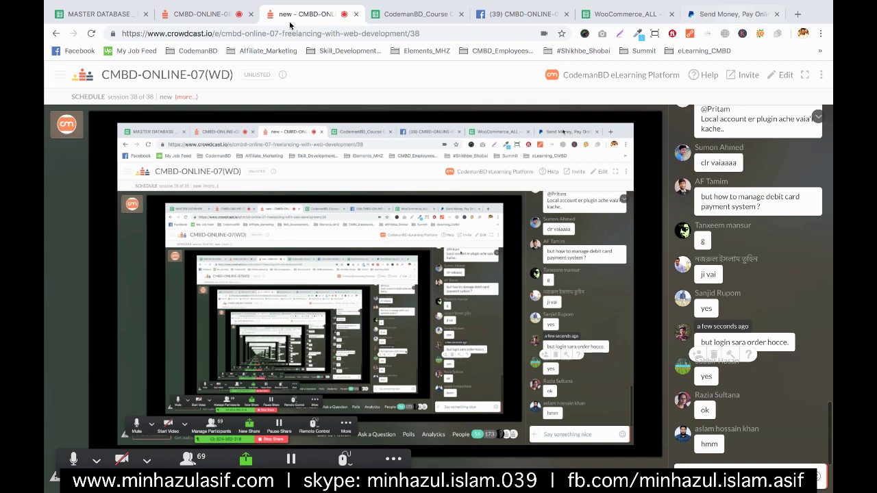
- From the PayPal tab, search Google for 'woocommerce', then start refining to 'woocommerce payment'
key("ctrl+9")
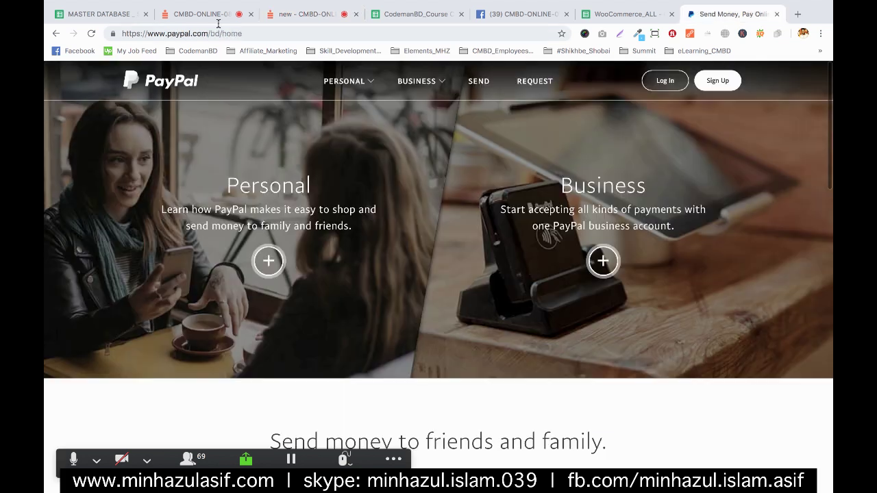
left_click(219, 25)
type("sq")
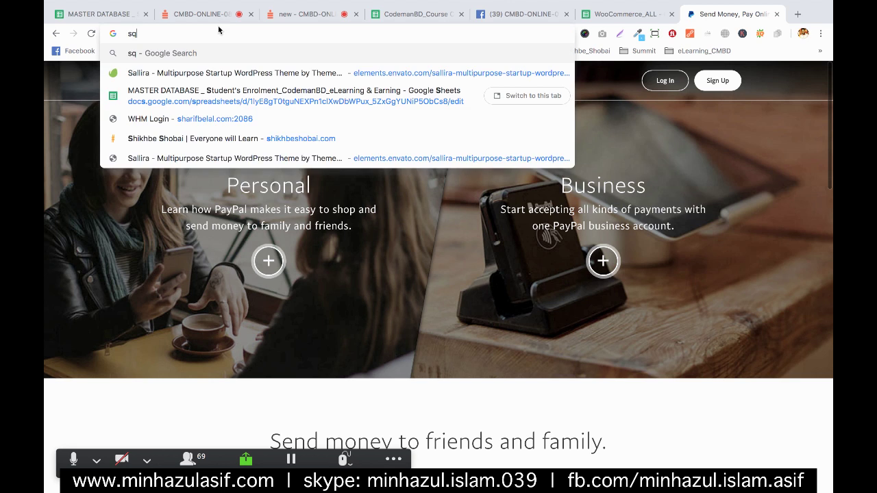
key("BackSpace")
key("BackSpace")
type("woocommerce")
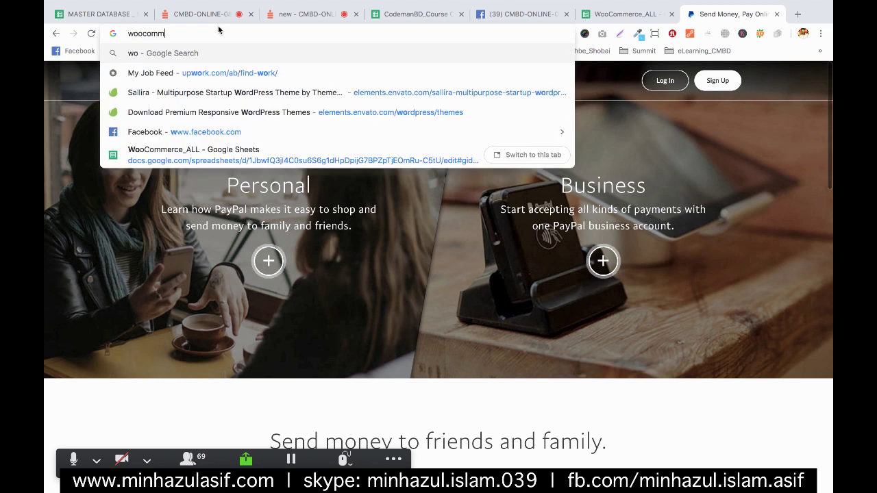
key("Return")
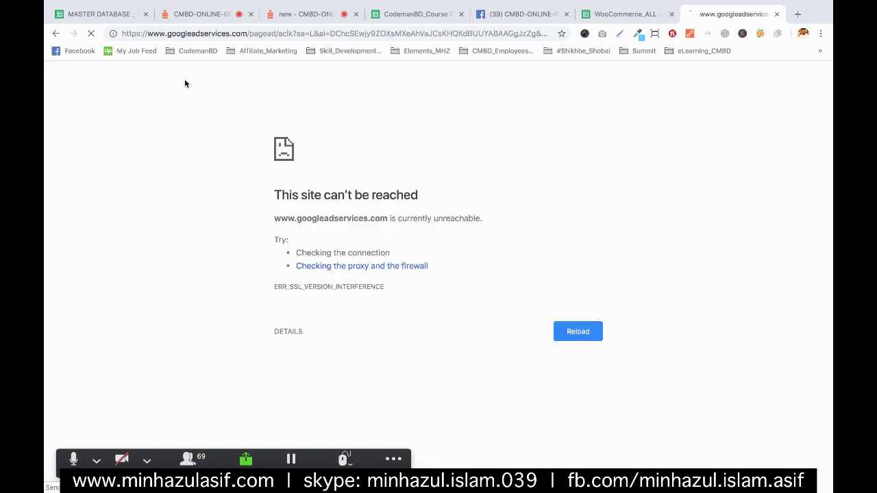
mouse_move(828, 174)
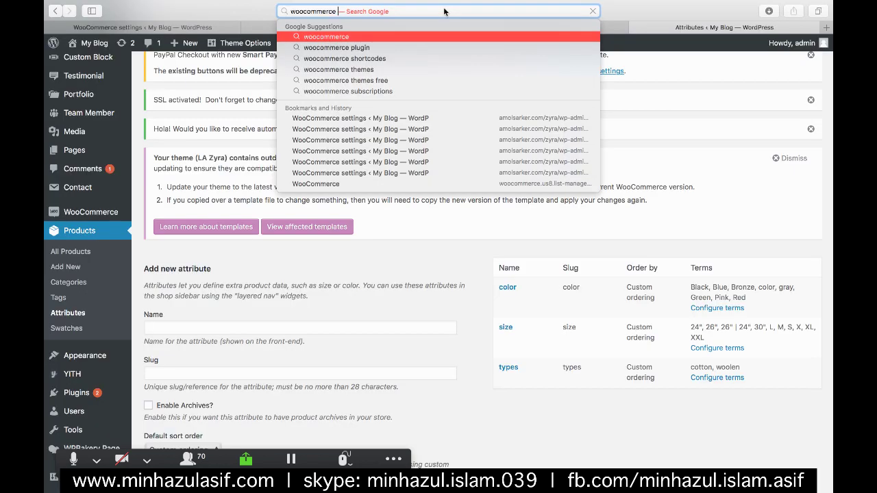
type("payme")
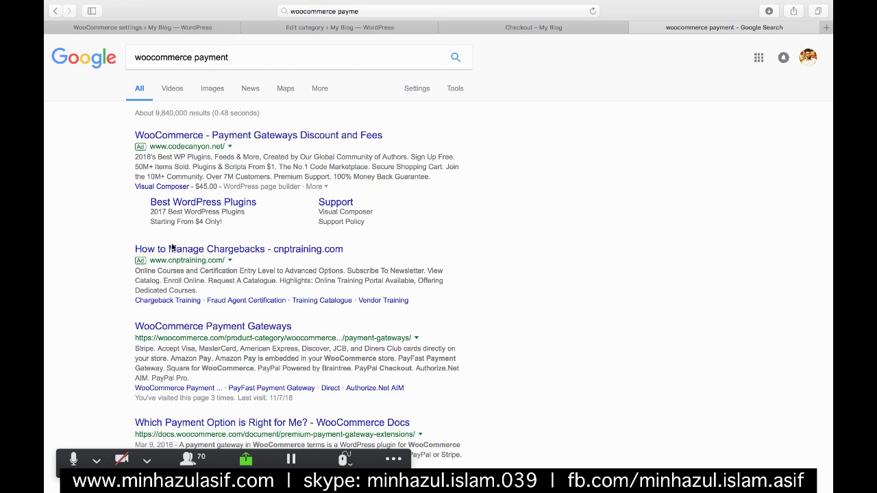
- Open the WooCommerce Payment Gateways search result
scroll(185, 308, "down", 1)
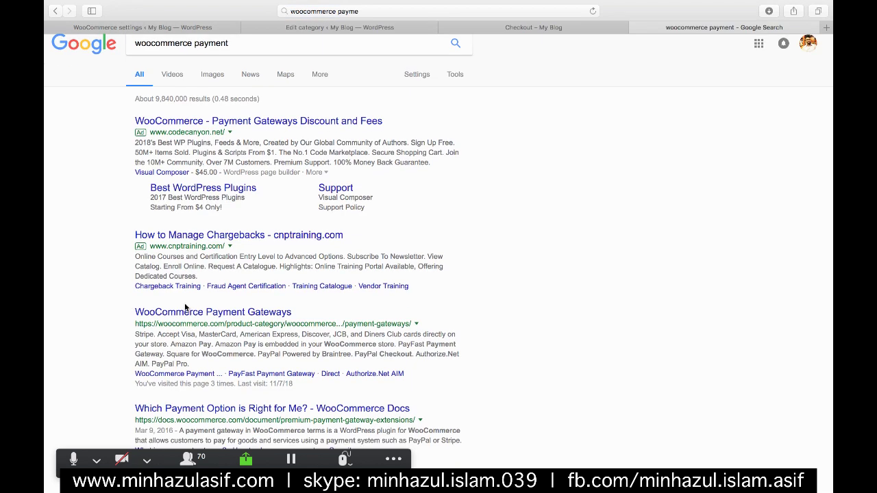
scroll(185, 308, "down", 2)
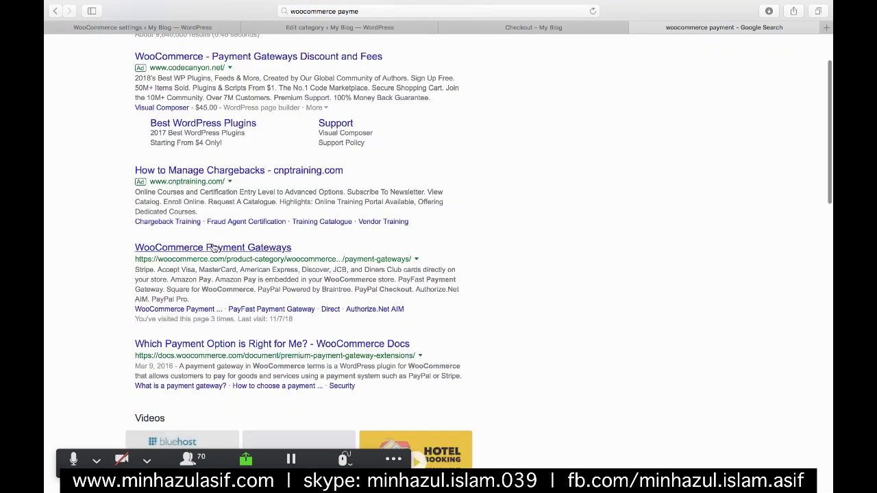
left_click(212, 248)
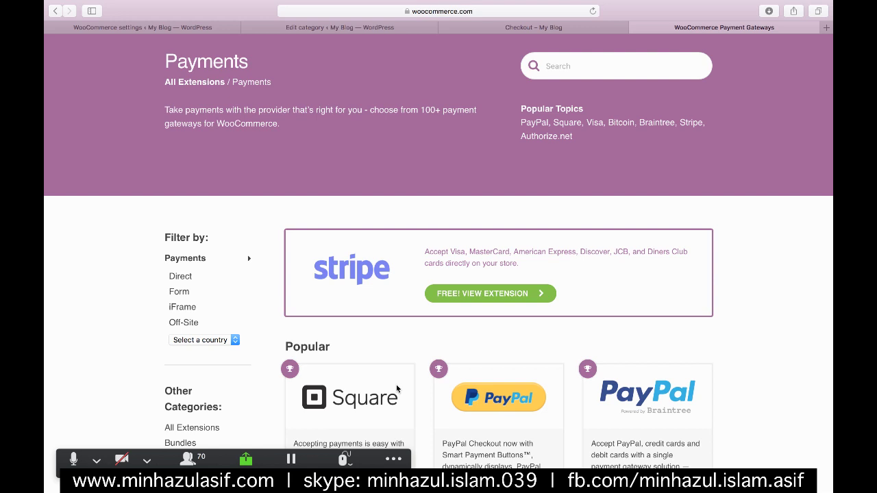
- Browse the Payments extensions list and open Square for WooCommerce under Popular
scroll(396, 388, "down", 5)
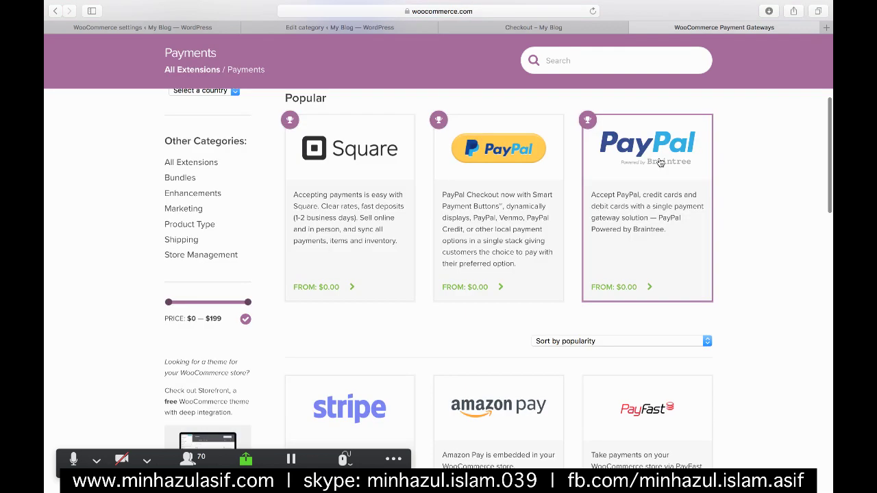
scroll(360, 222, "up", 1)
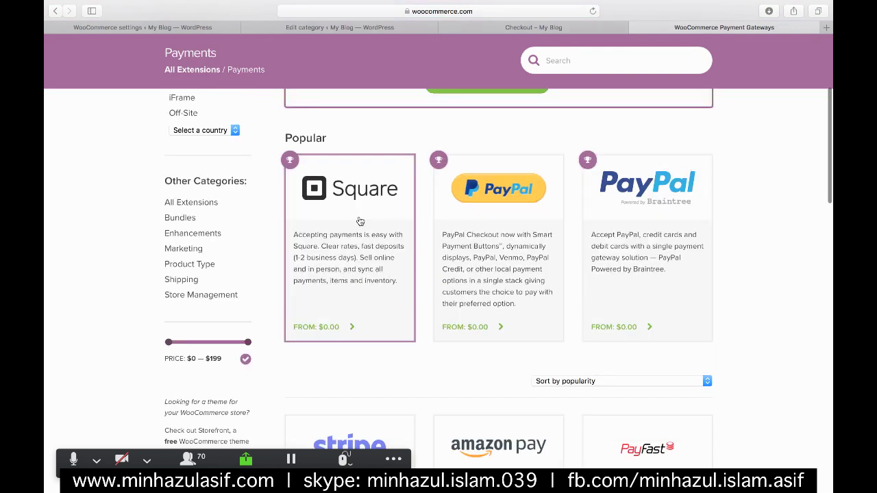
scroll(360, 221, "up", 3)
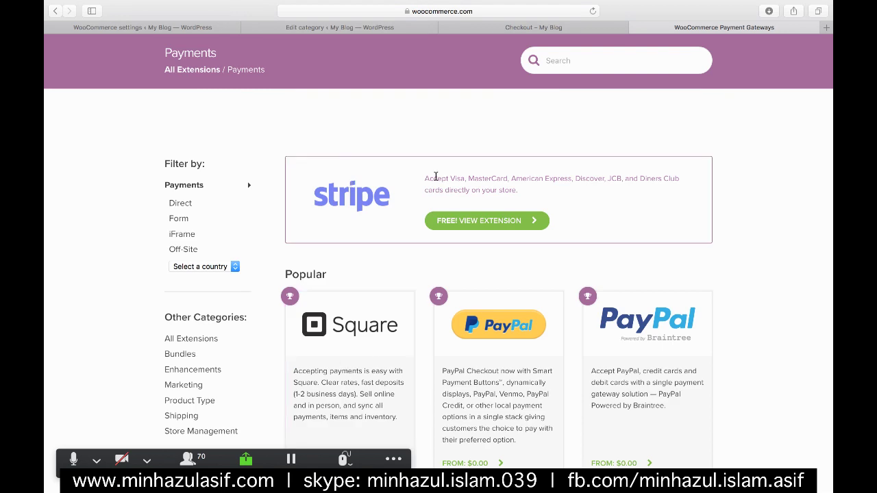
scroll(436, 176, "up", 5)
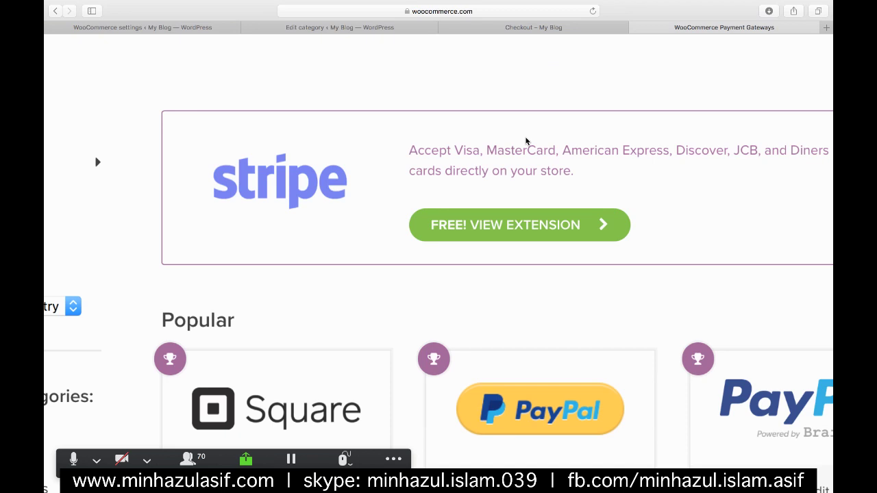
scroll(525, 138, "down", 5)
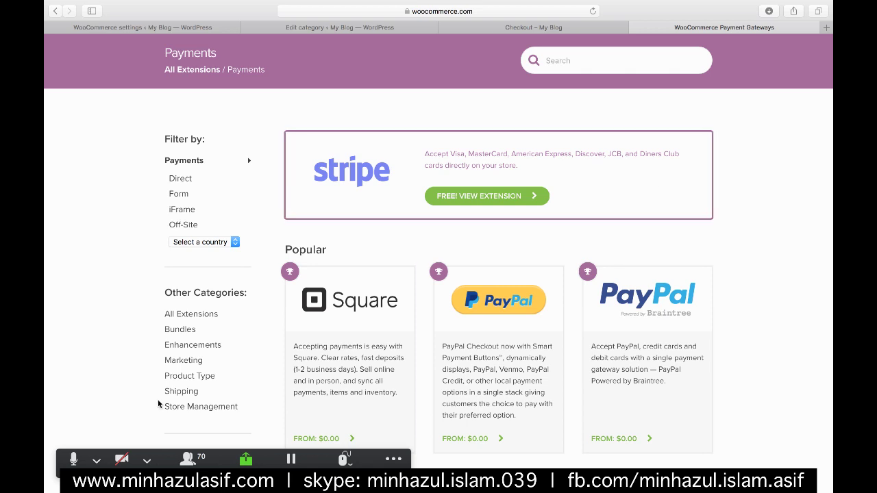
scroll(382, 318, "down", 3)
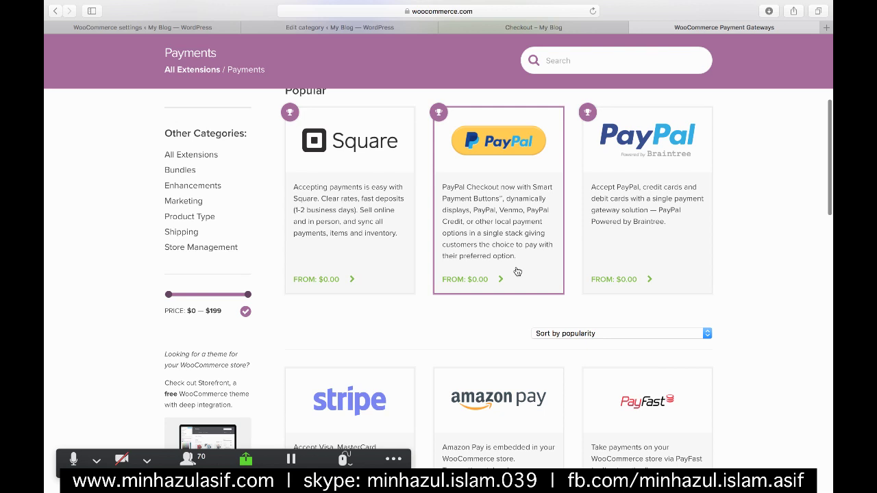
scroll(521, 288, "down", 7)
left_click(353, 282)
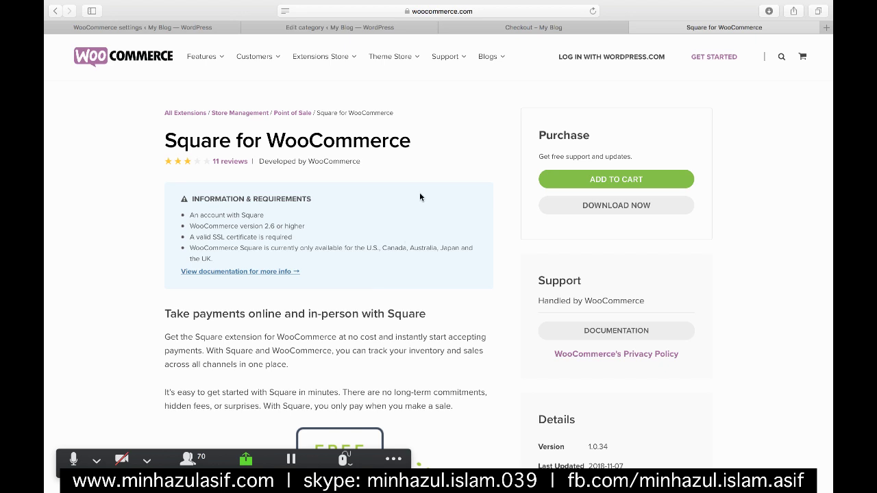
- Open the WooCommerce Square documentation from the extension page
scroll(420, 197, "down", 3)
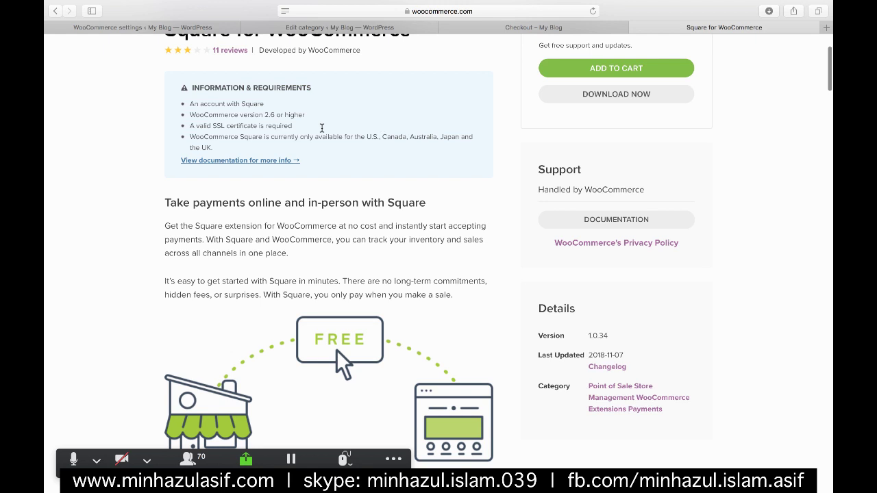
scroll(322, 127, "up", 3)
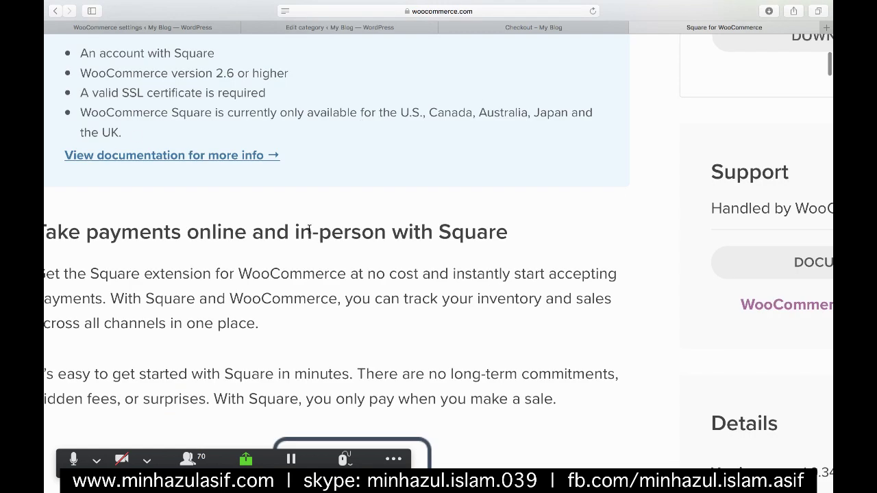
scroll(309, 230, "down", 3)
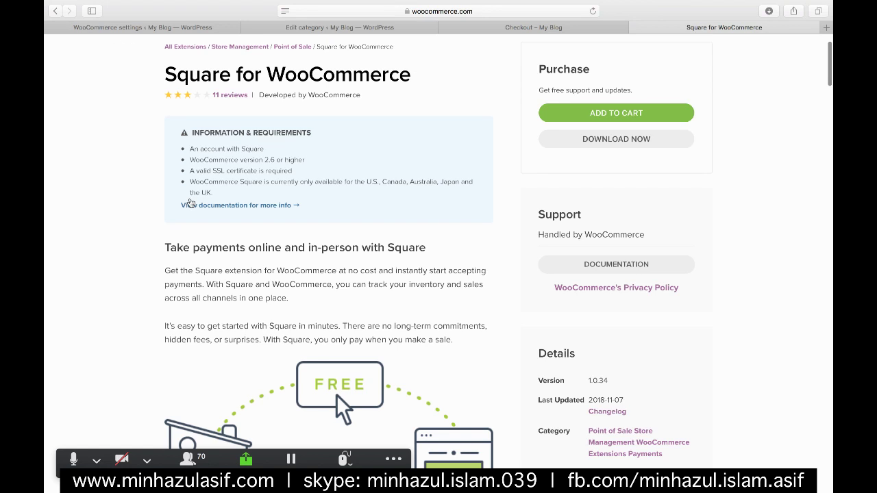
left_click(190, 204)
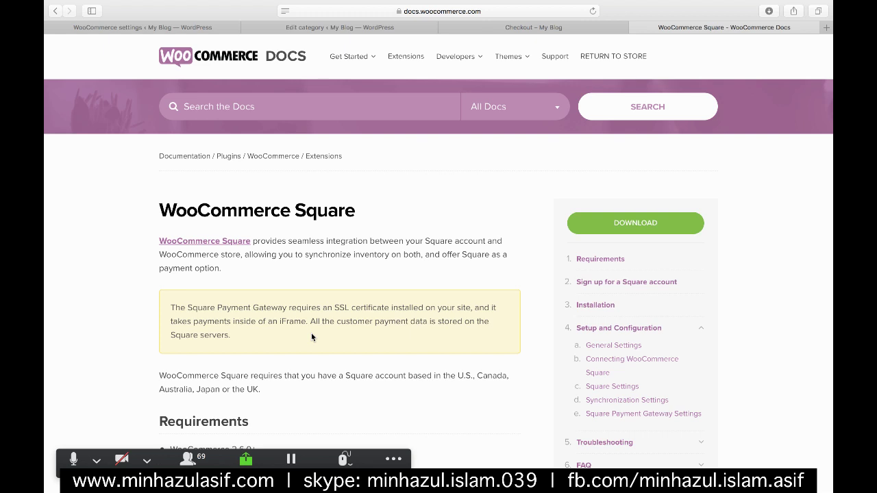
- Scroll to the documentation's Requirements section, then switch back to the Chrome window
scroll(311, 336, "down", 2)
scroll(311, 337, "down", 4)
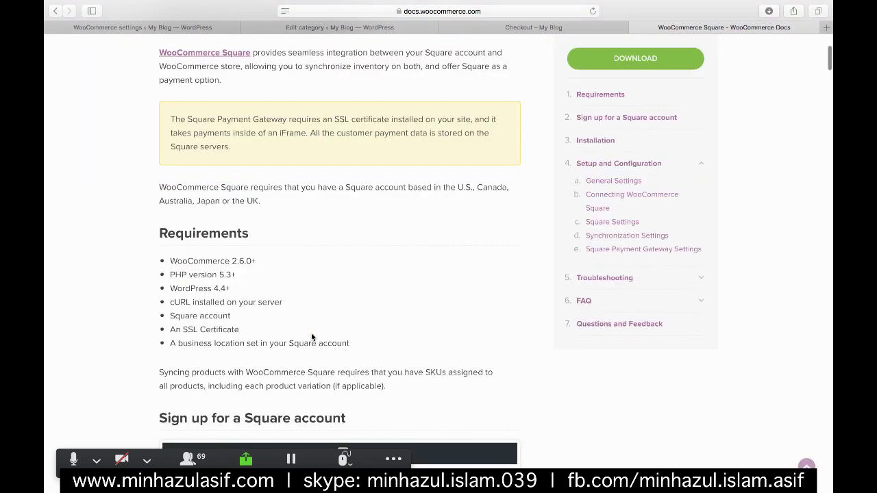
scroll(311, 337, "down", 2)
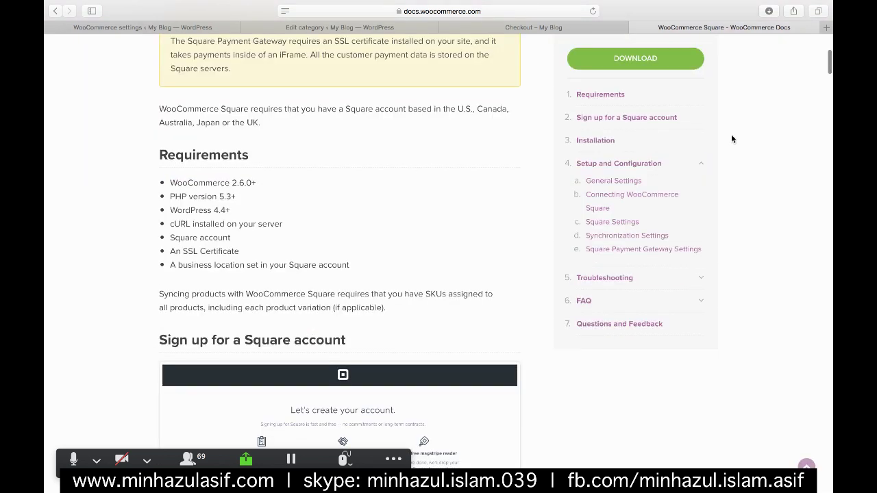
mouse_move(812, 130)
left_click(810, 113)
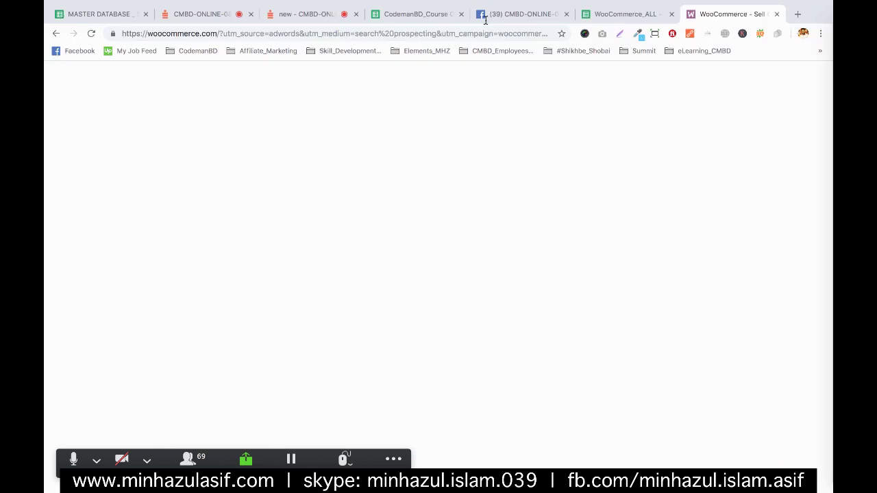
- Look over the CMBD-ONLINE-08 chat, then return to the CMBD-ONLINE-07(WD) session chat
left_click(195, 14)
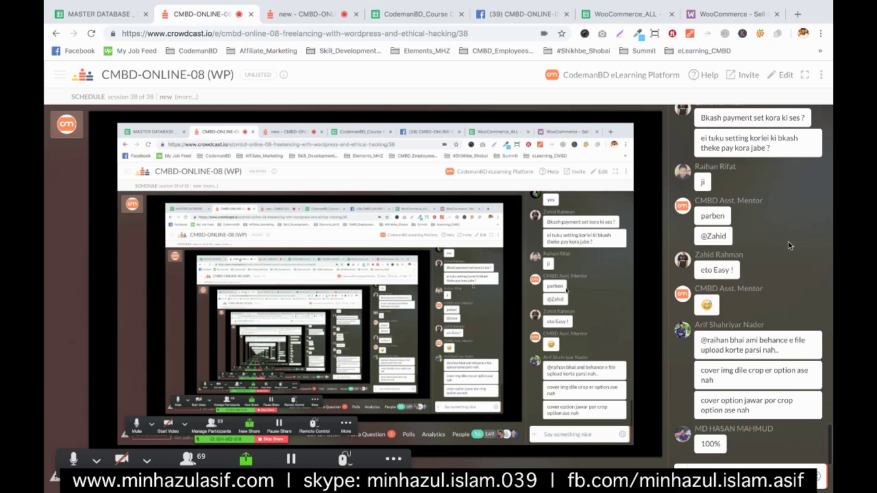
mouse_move(788, 245)
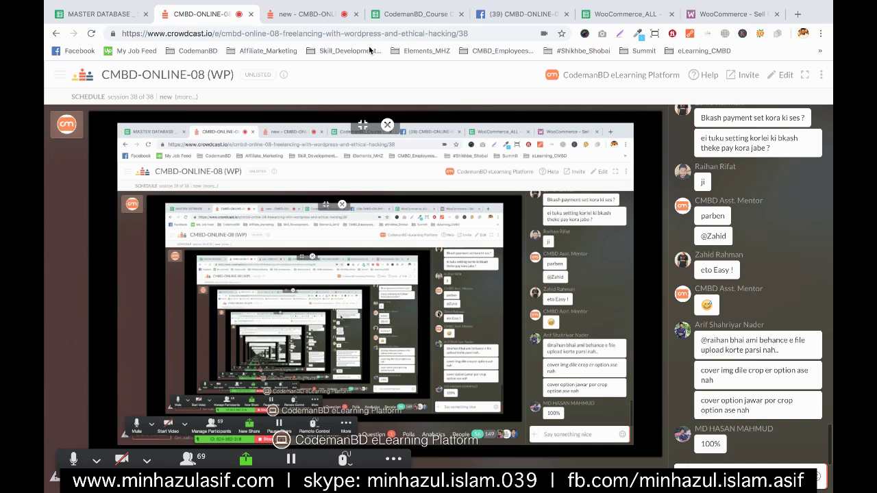
left_click(278, 13)
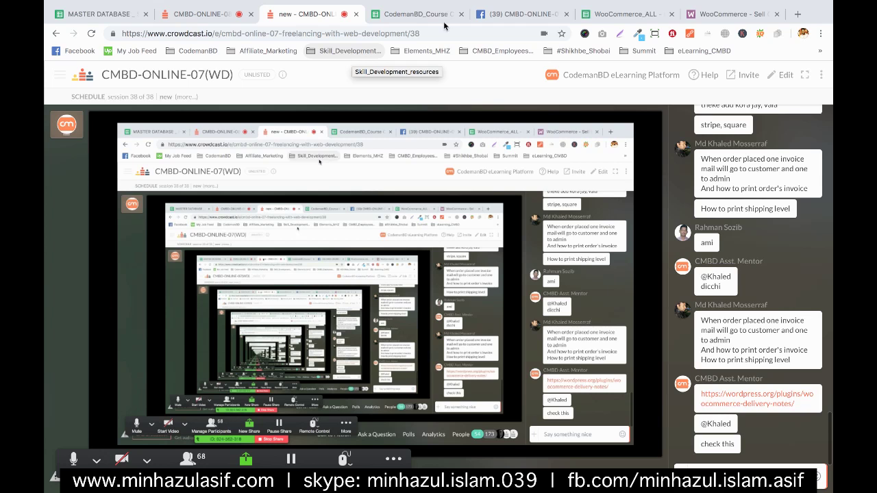
mouse_move(830, 113)
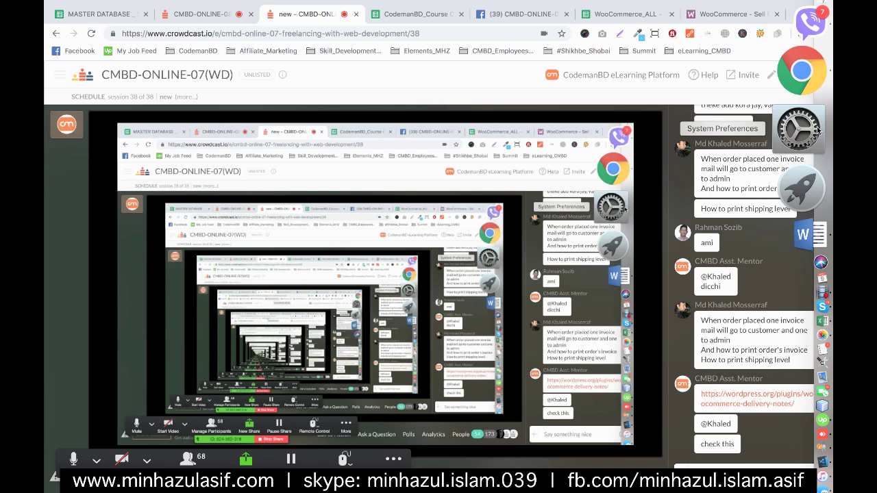
- Go back to WooCommerce.com and open the WooCommerce for developers page via Read More
left_click(698, 17)
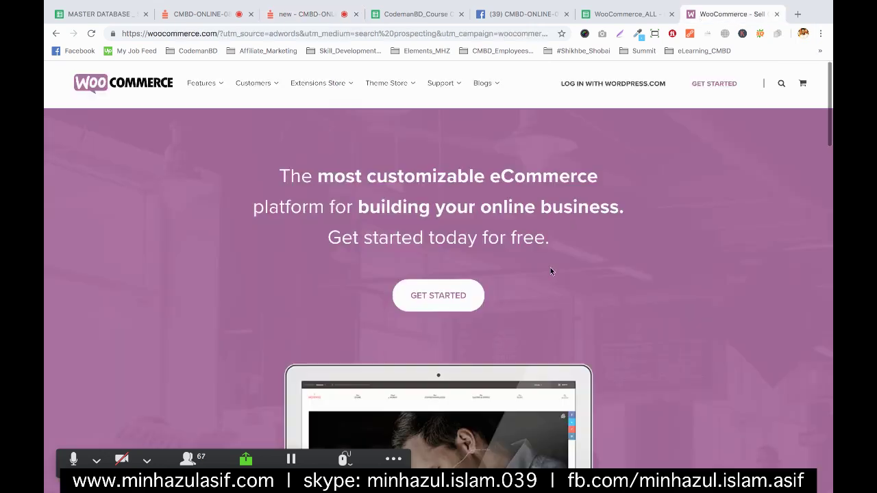
scroll(550, 270, "down", 15)
scroll(550, 269, "down", 3)
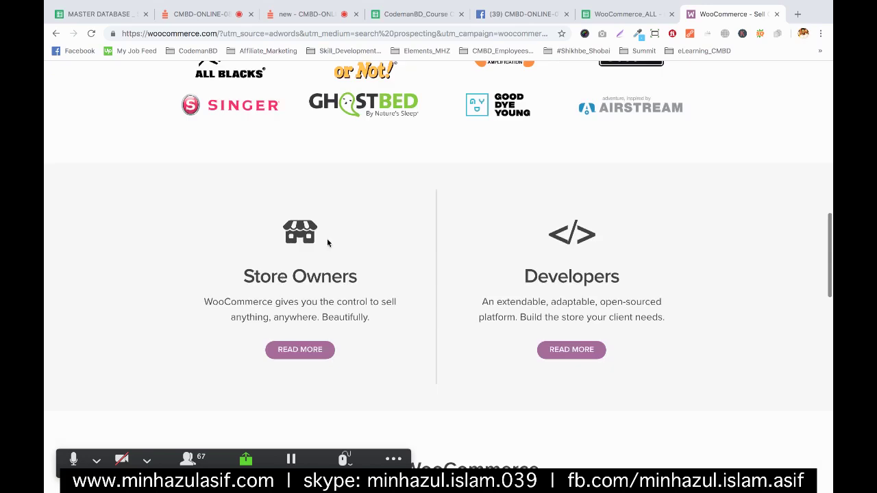
left_click(567, 350)
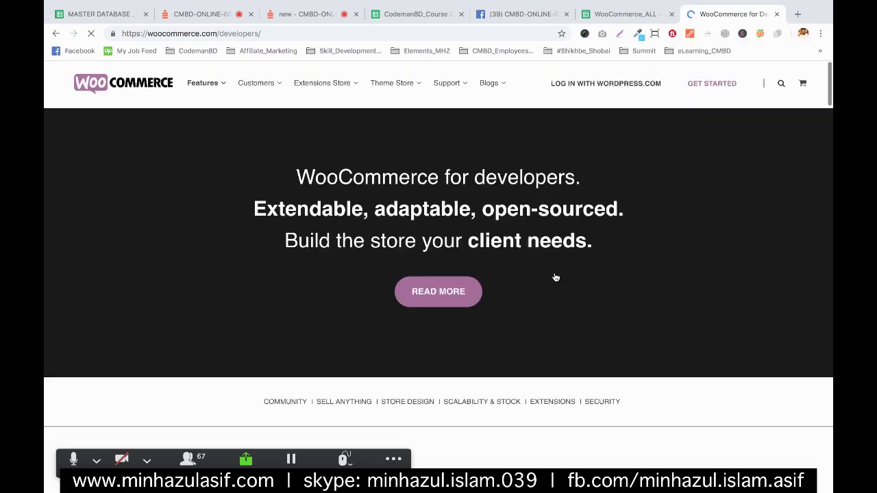
scroll(556, 278, "down", 3)
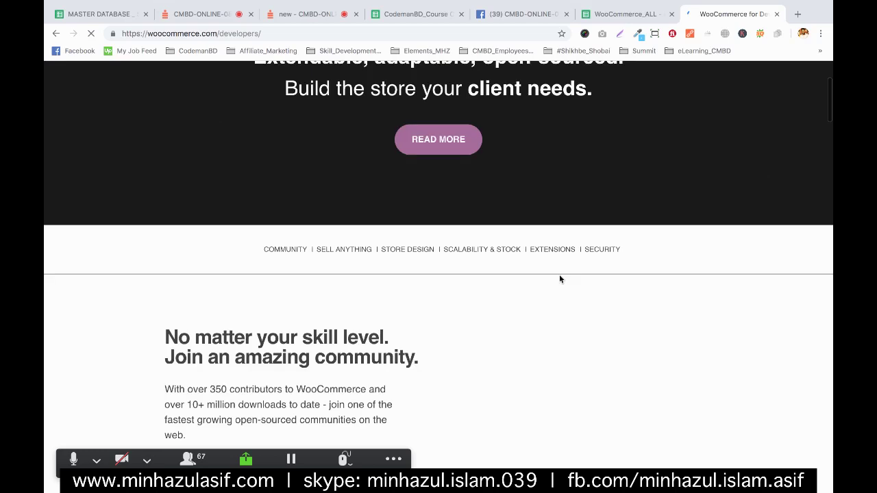
scroll(296, 267, "down", 6)
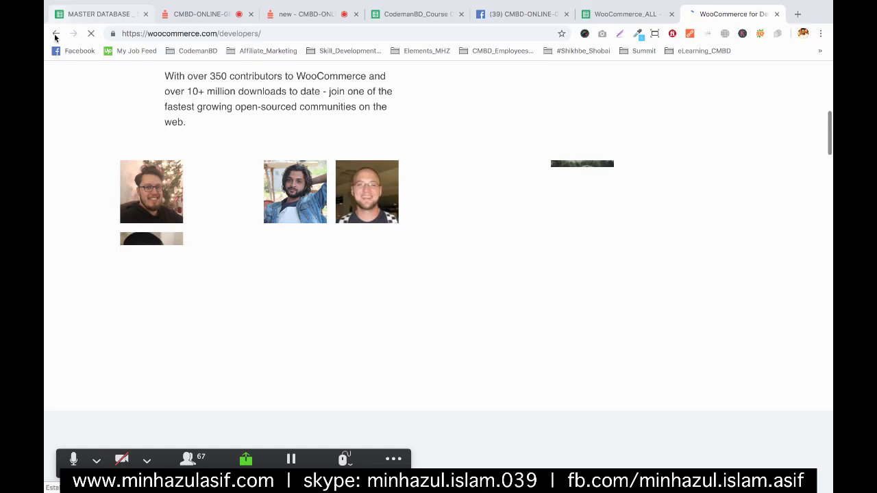
scroll(48, 101, "up", 4)
scroll(49, 102, "up", 3)
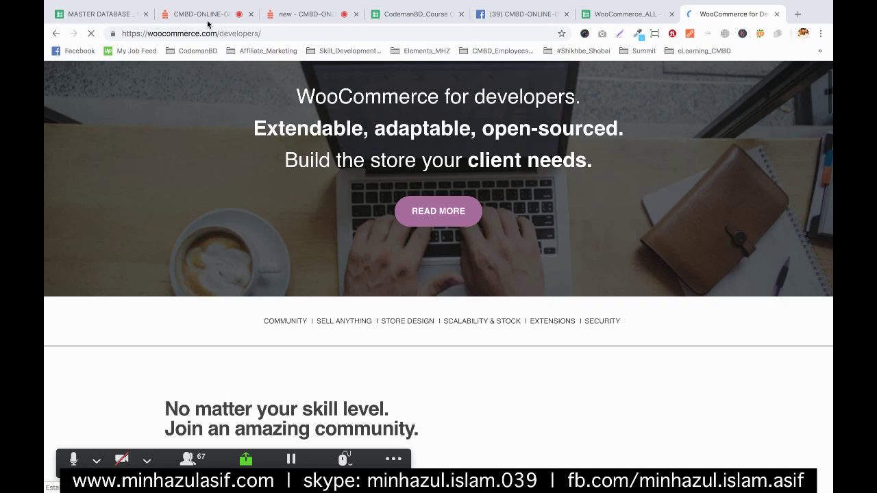
left_click(214, 33)
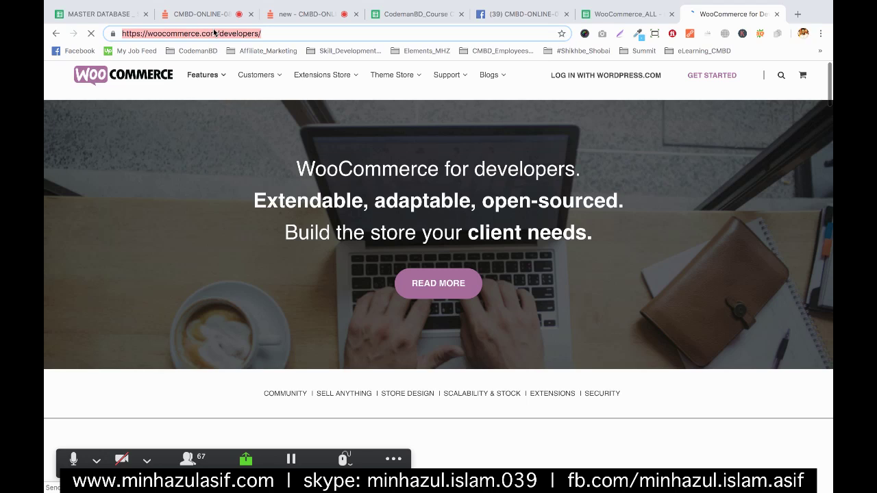
- Search for 'woocommerce square' from the address bar
type("woocommerce sq")
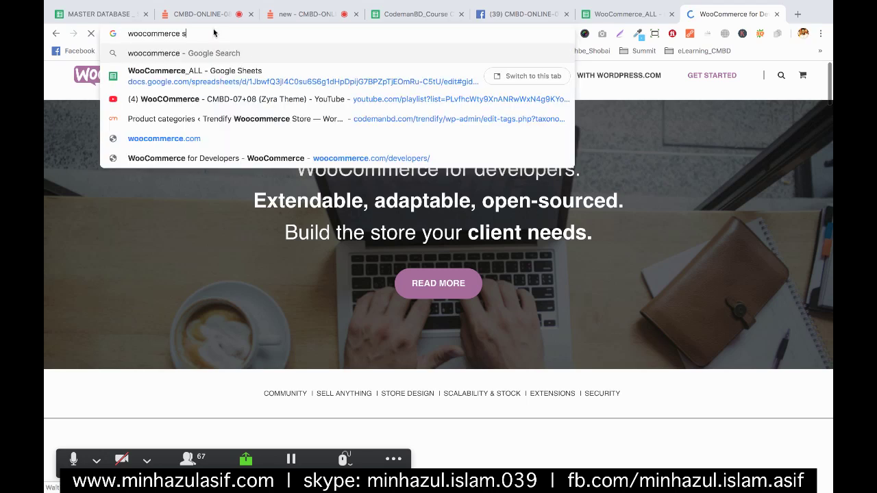
type("re")
key("Return")
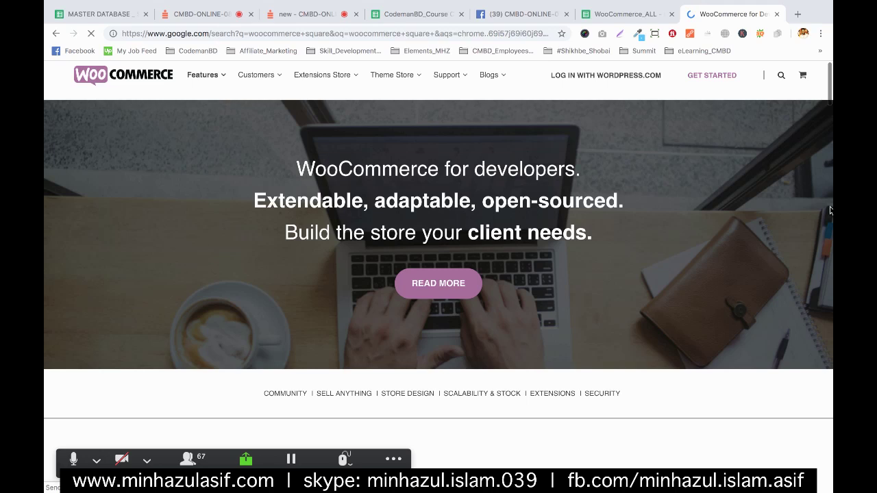
mouse_move(794, 122)
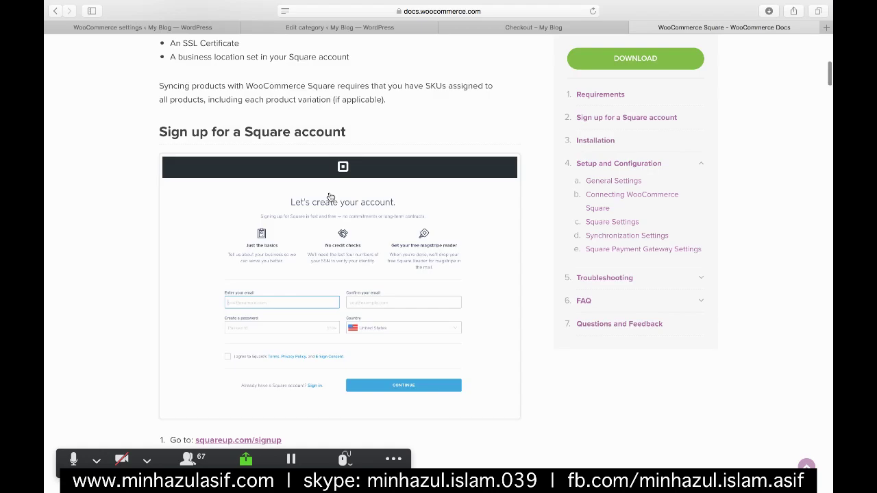
scroll(261, 302, "down", 3)
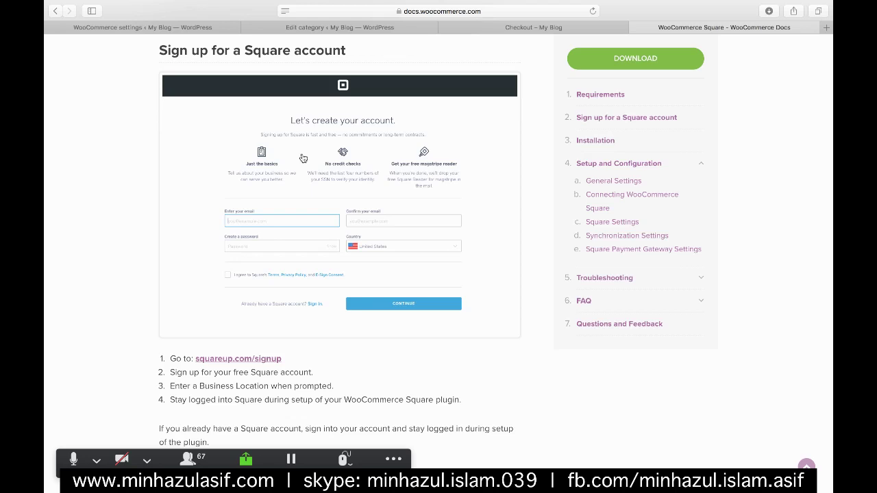
scroll(303, 158, "up", 5)
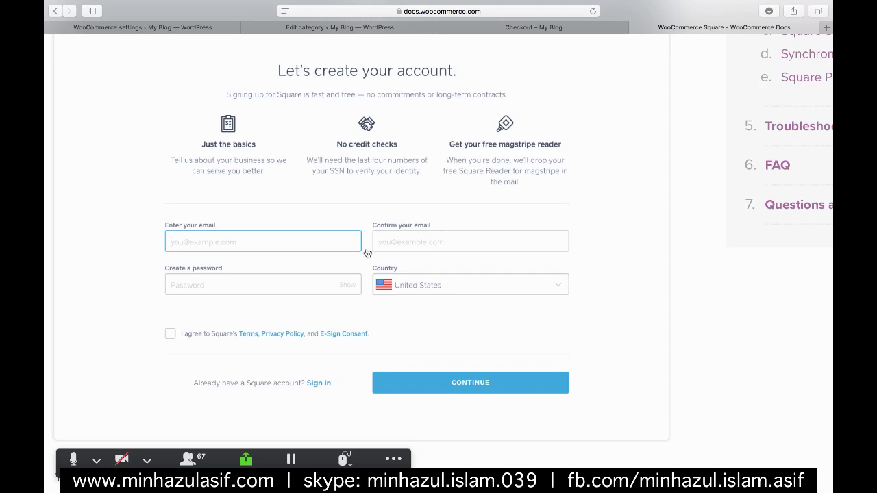
scroll(294, 296, "down", 4)
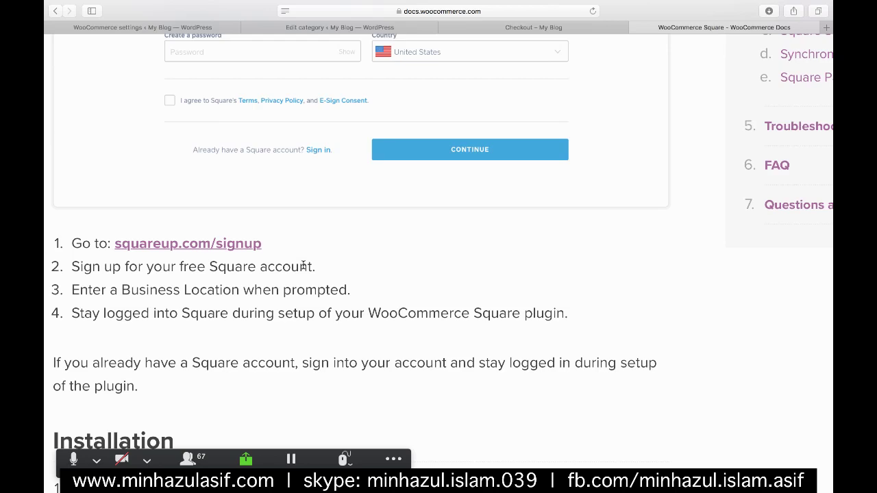
scroll(370, 263, "down", 5)
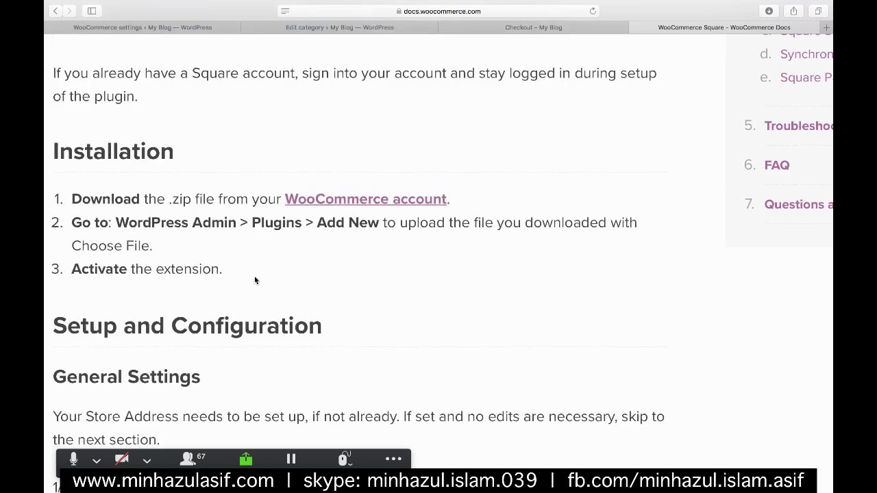
scroll(171, 247, "down", 1)
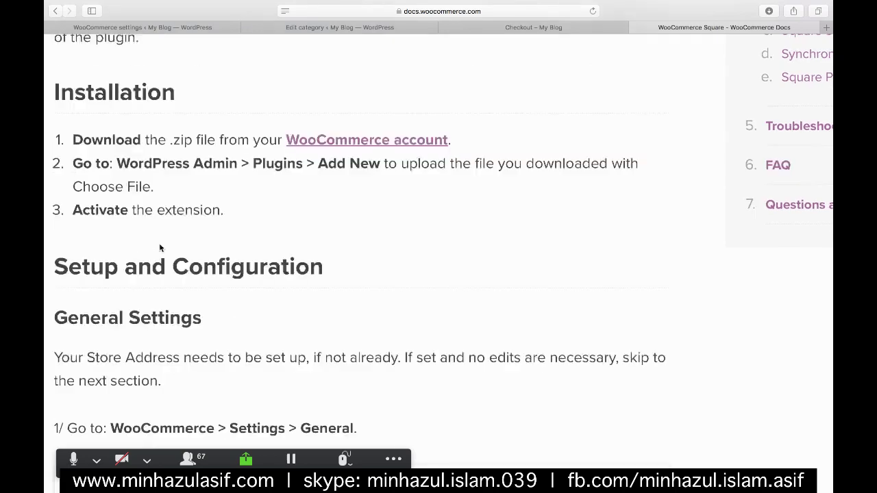
scroll(160, 248, "down", 3)
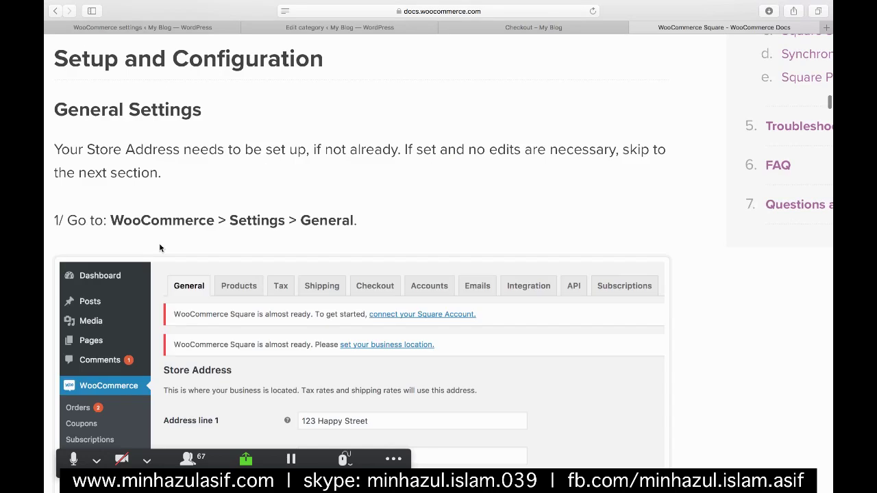
scroll(150, 247, "down", 2)
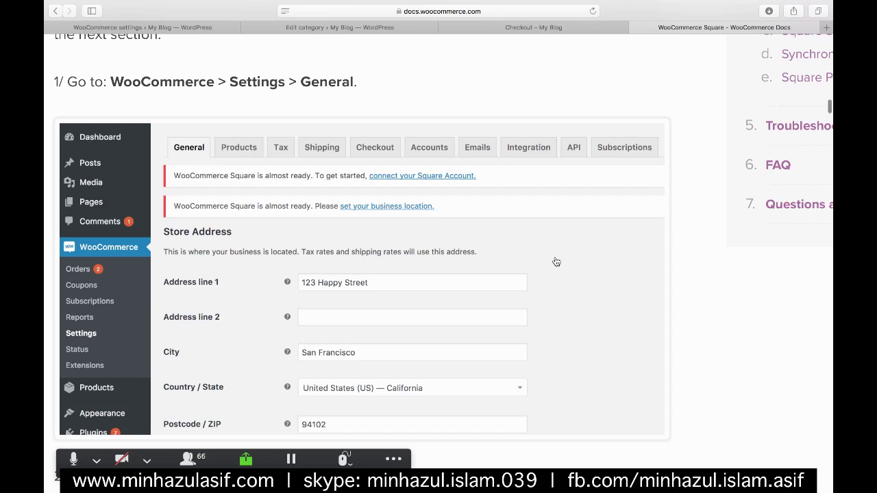
scroll(556, 262, "down", 6)
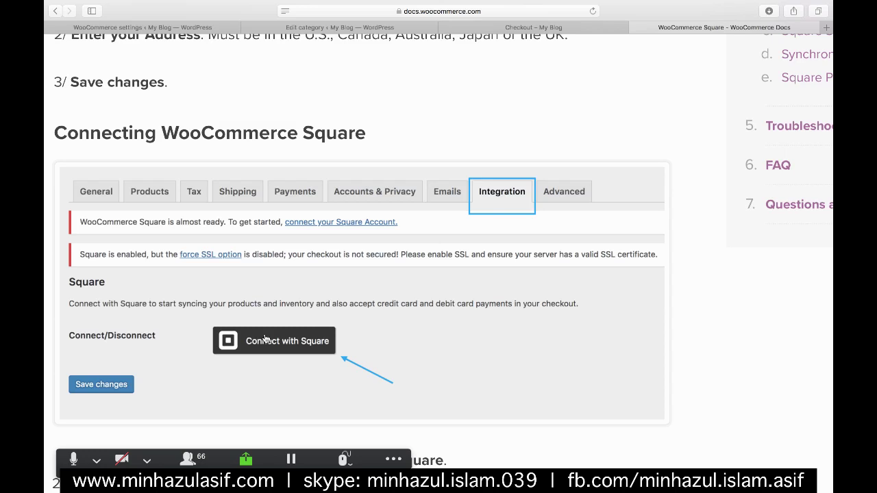
scroll(266, 339, "down", 6)
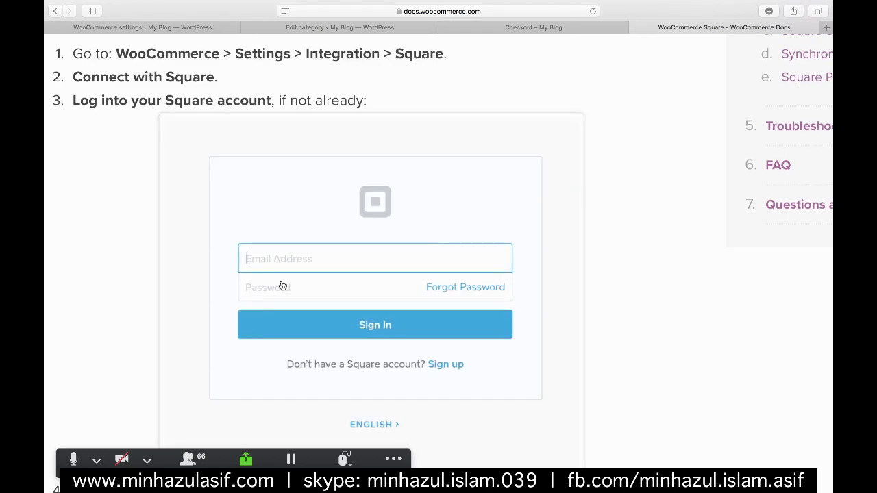
scroll(282, 286, "down", 4)
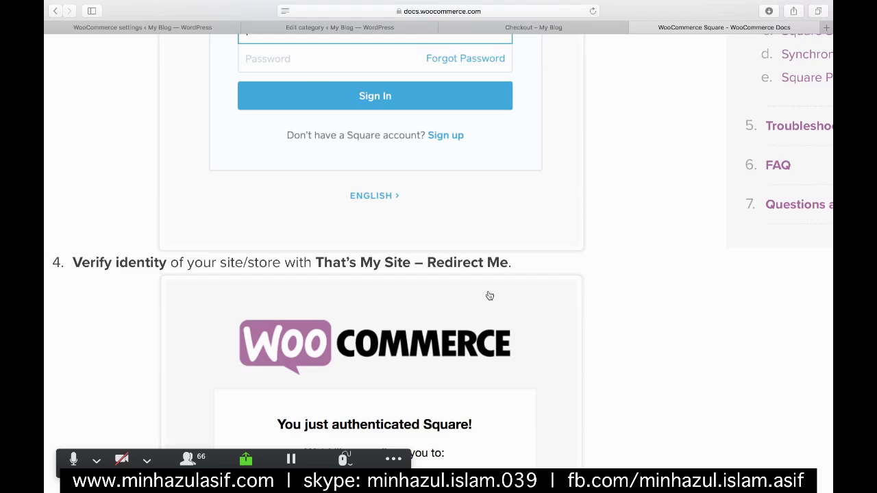
scroll(490, 295, "down", 4)
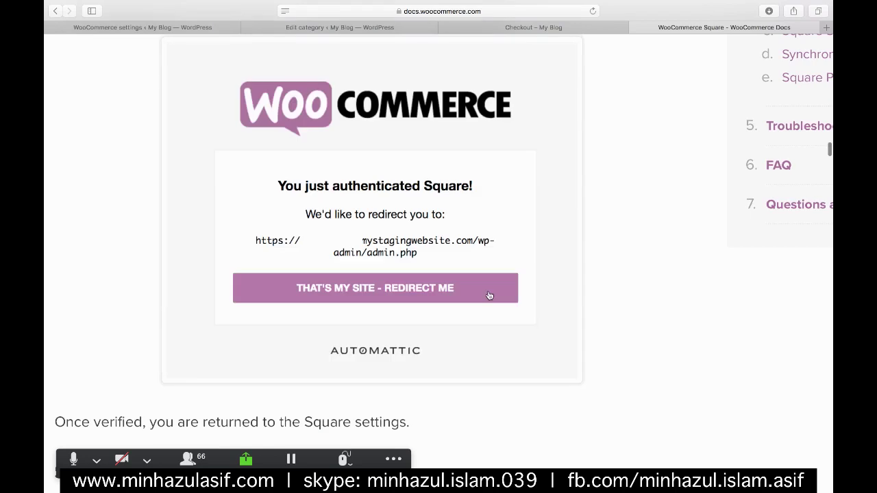
scroll(490, 295, "down", 3)
scroll(499, 235, "up", 5)
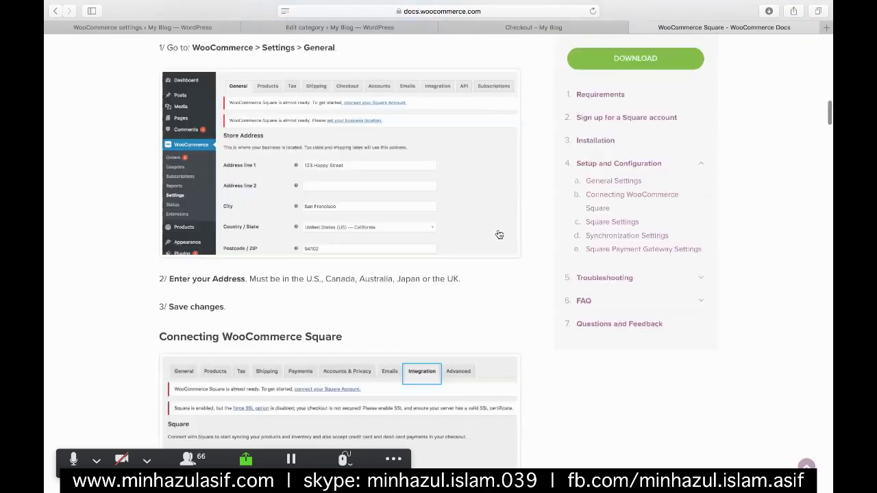
scroll(500, 235, "up", 15)
scroll(503, 236, "down", 4)
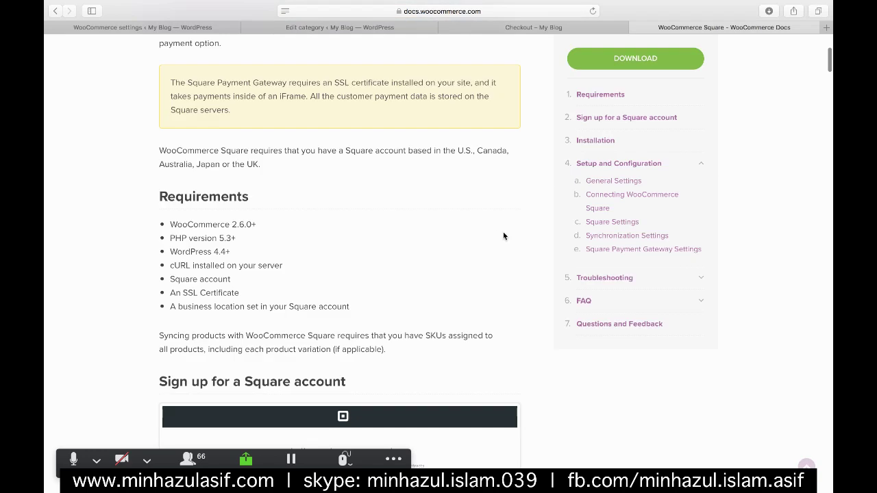
scroll(503, 236, "down", 1)
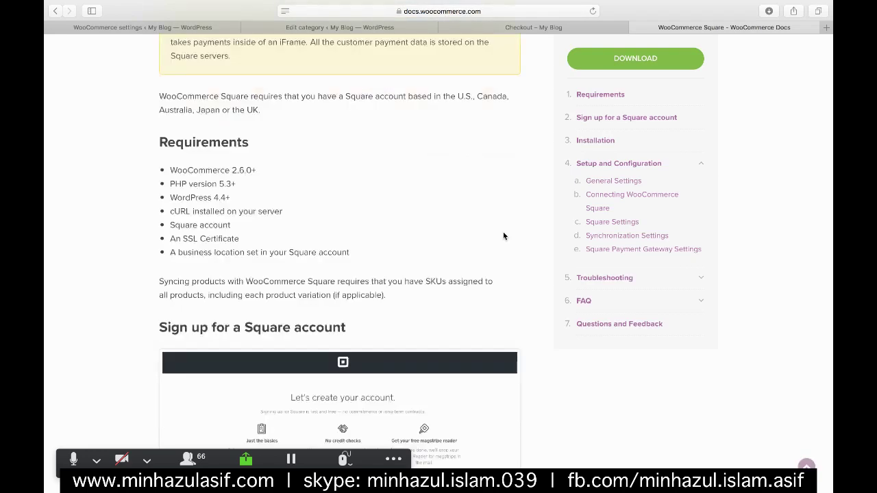
scroll(503, 237, "down", 1)
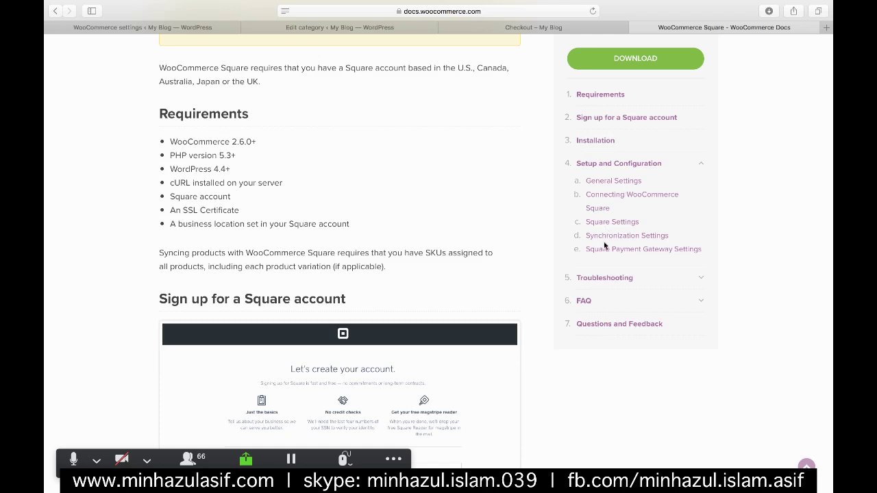
scroll(401, 239, "down", 3)
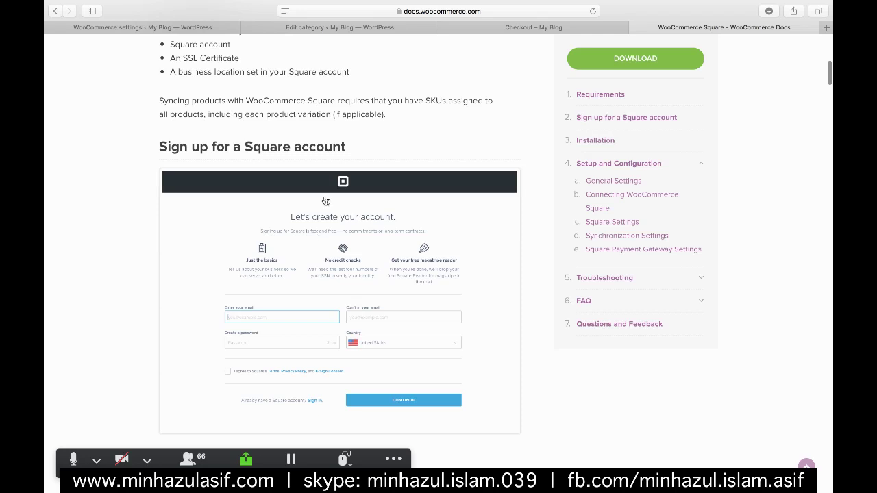
scroll(303, 236, "down", 10)
scroll(351, 291, "down", 6)
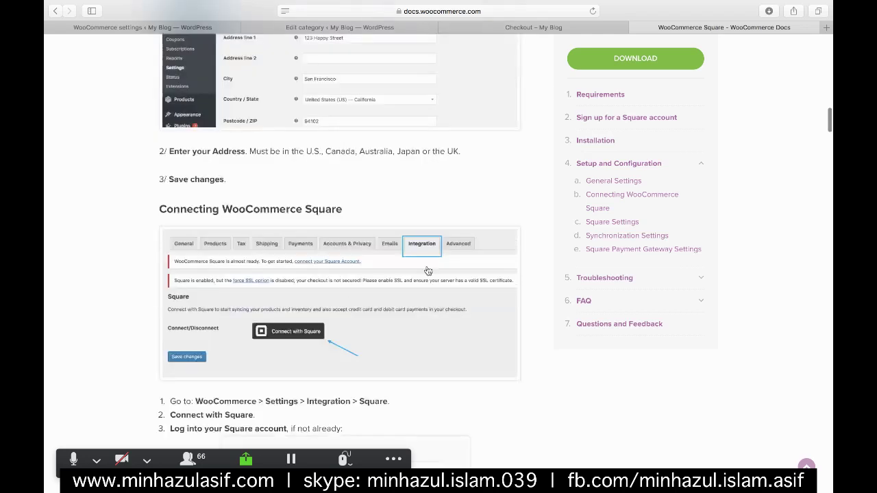
scroll(279, 185, "down", 3)
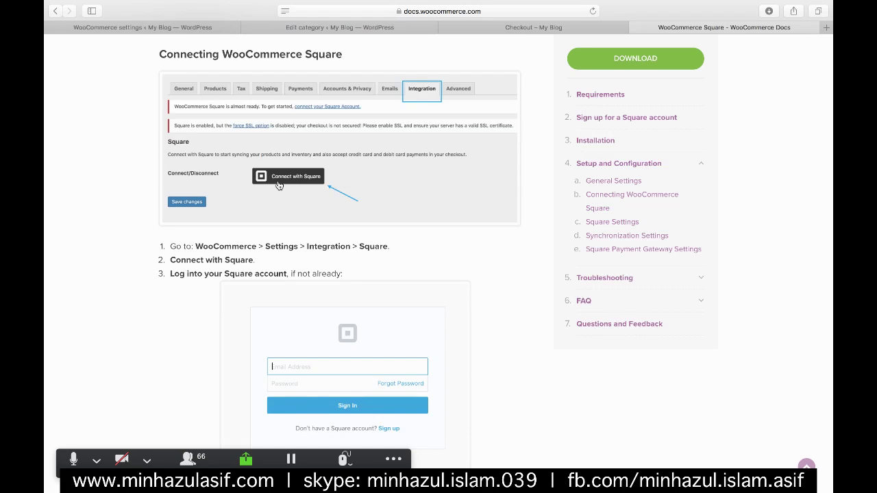
scroll(279, 185, "up", 1)
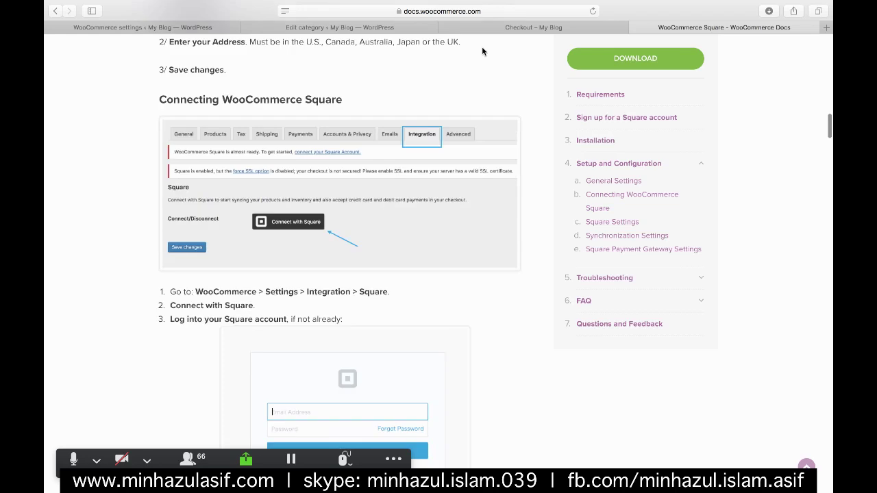
right_click(285, 183)
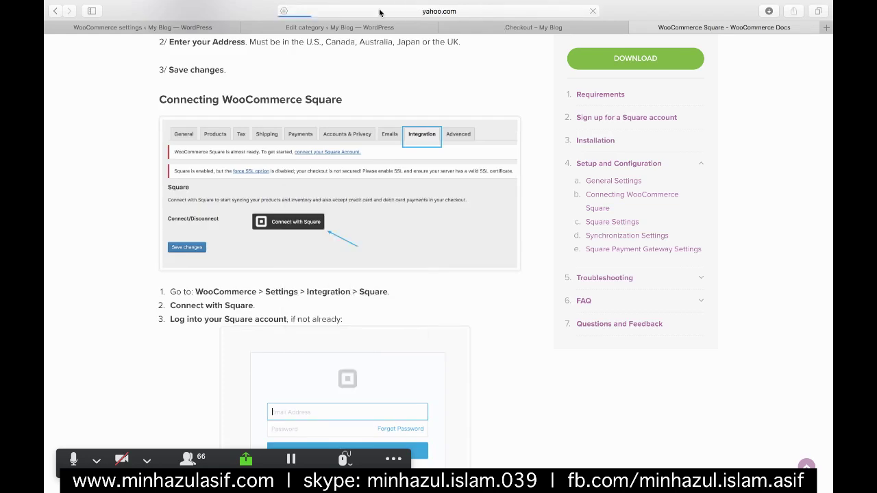
- Search Google for 'Square login' from the address bar
left_click(379, 11)
type("square")
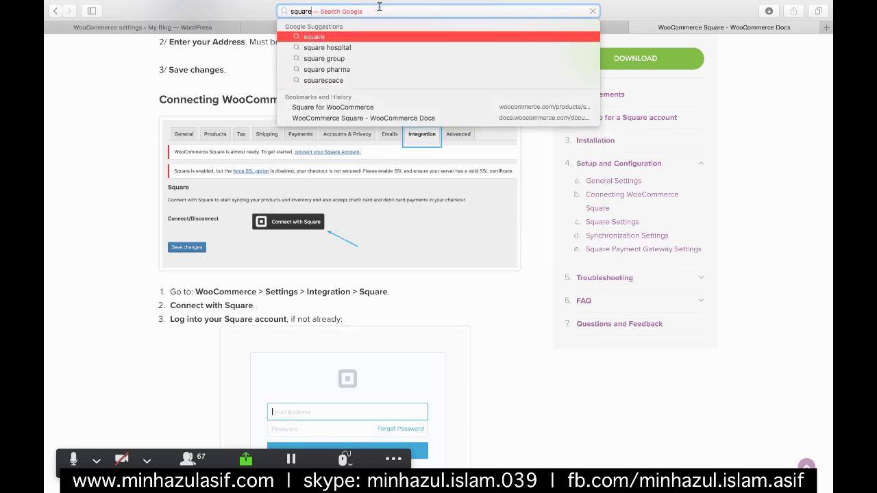
key("Down")
key("Down")
key("Down")
key("Down")
key("Down")
key("Down")
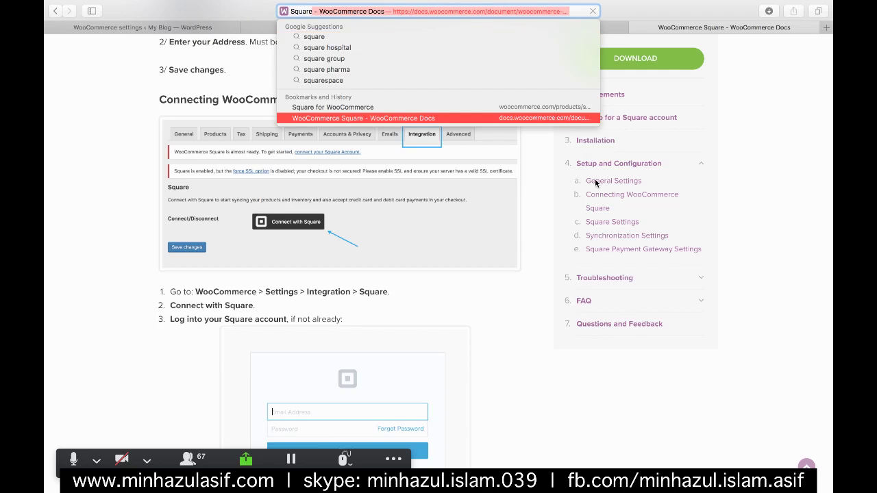
key("Return")
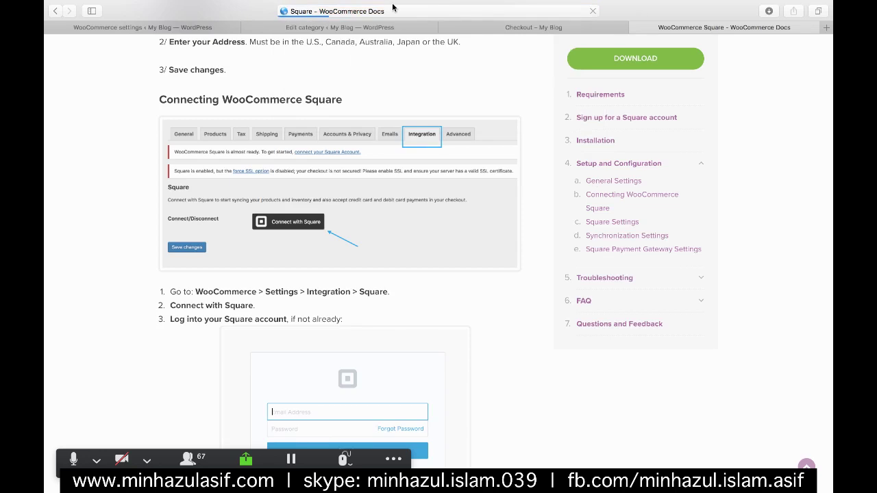
left_click(382, 11)
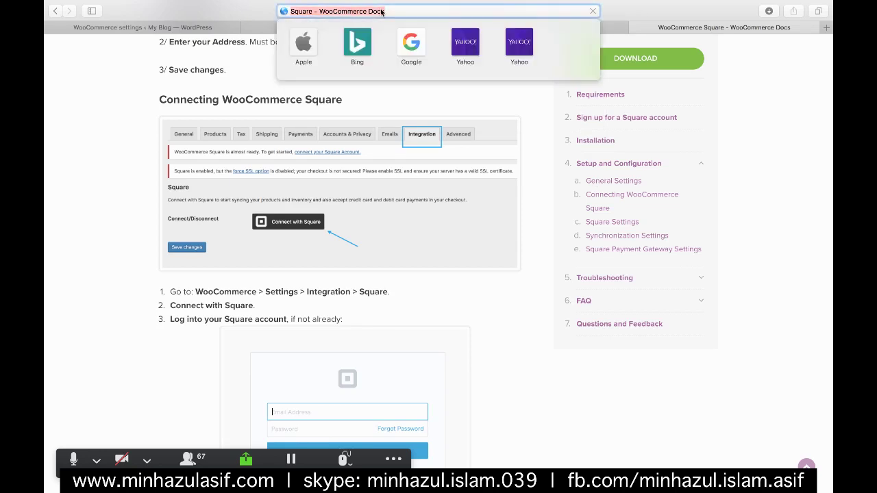
left_click(313, 9)
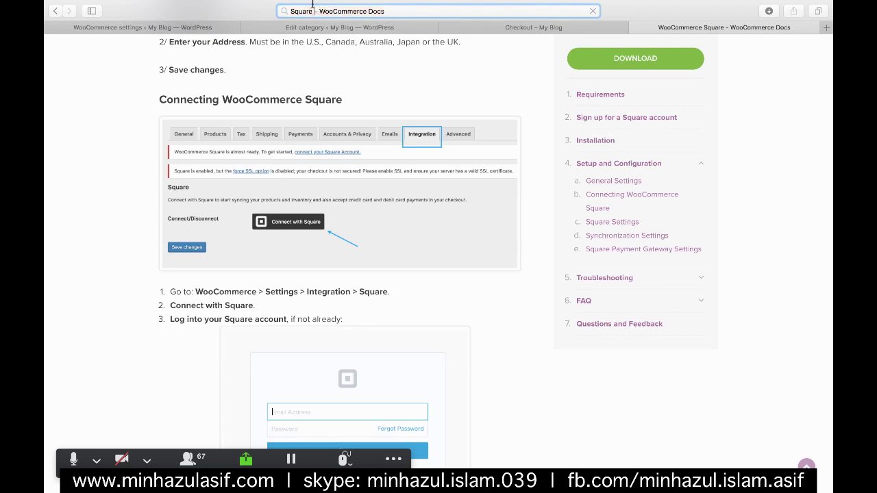
left_click_drag(313, 9, 627, 7)
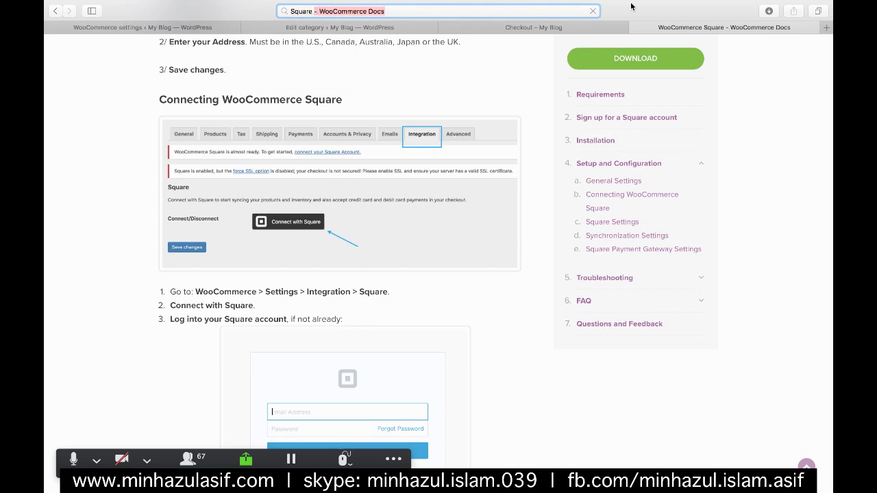
key("Return")
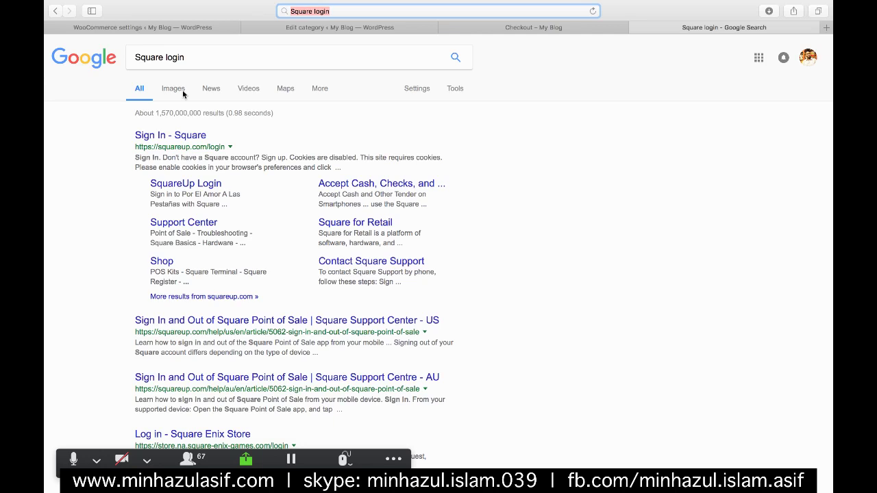
- Change the Google search to 'Square signup' and run it
double_click(176, 57)
type("si")
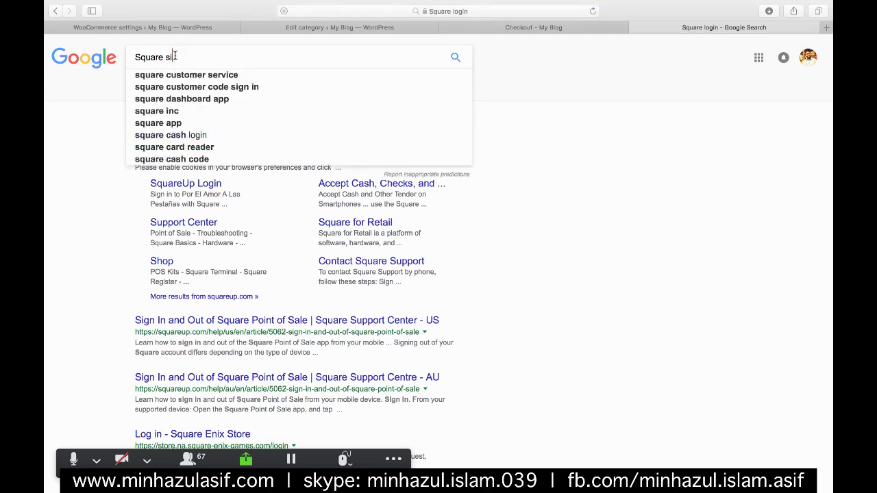
type("gnup")
key("Return")
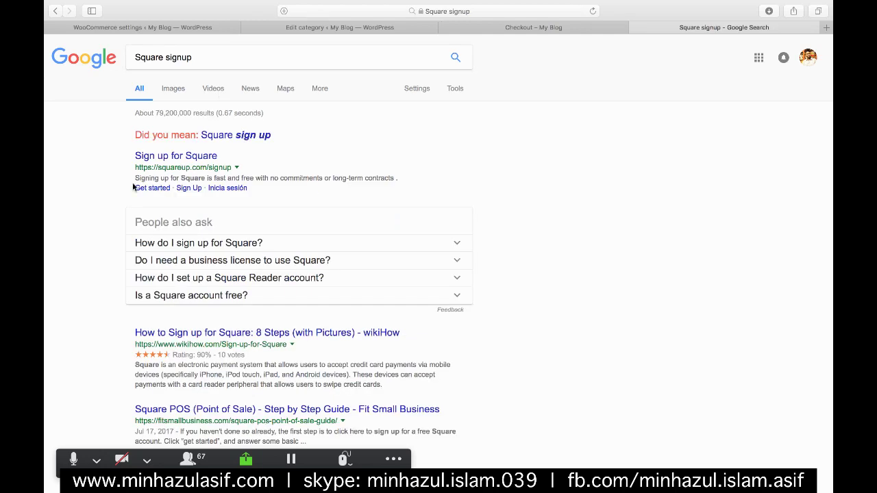
- Open the Sign up for Square page, keeping United States as the country
left_click(158, 155)
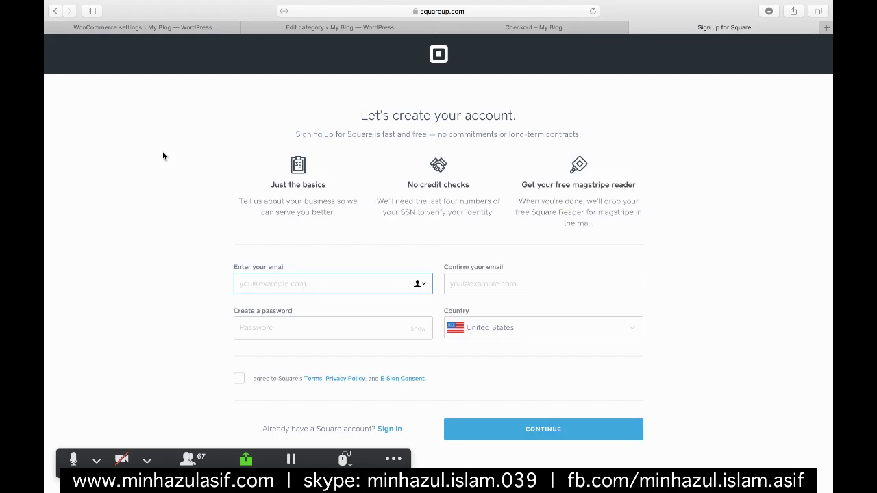
left_click(529, 331)
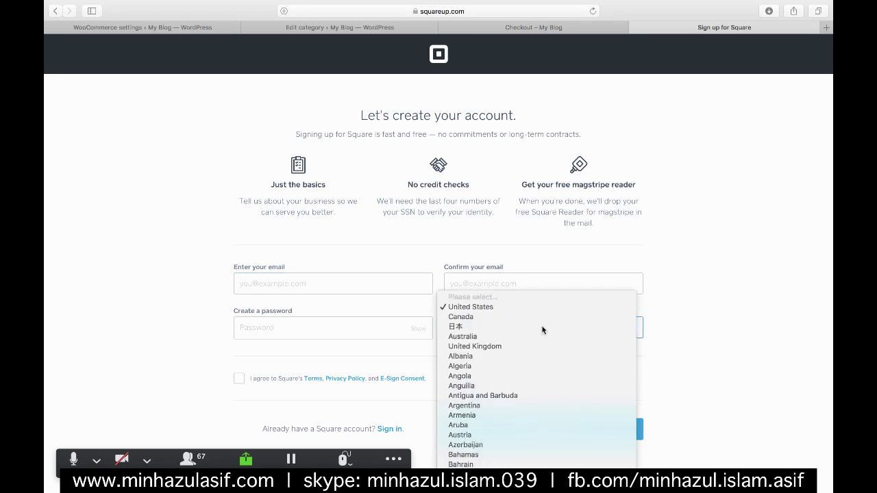
key("Escape")
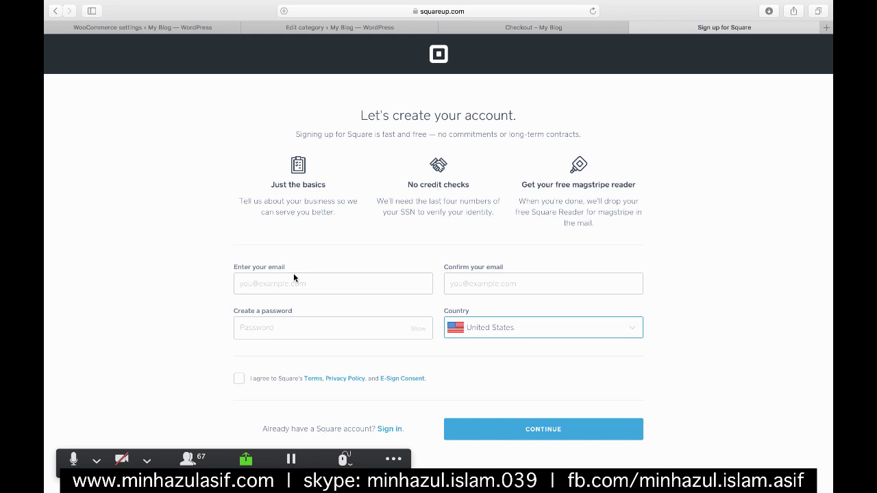
left_click(593, 11)
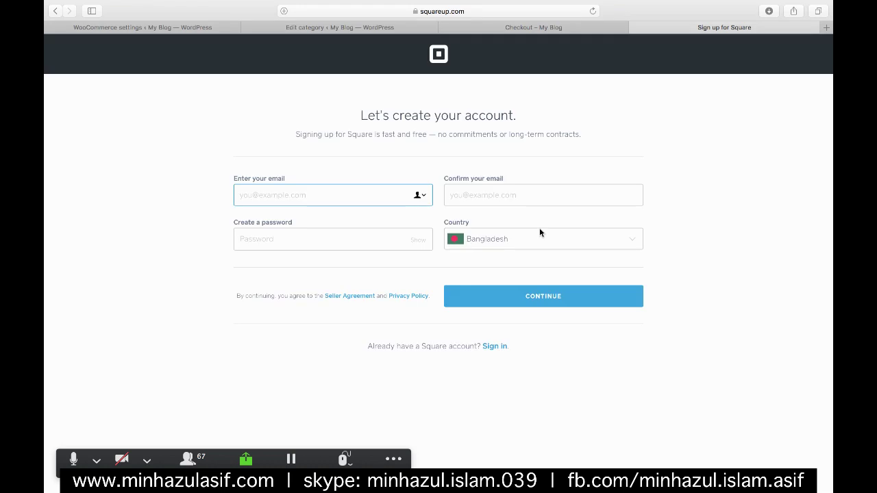
- Enter the account e-mail in both e-mail fields and a password, then submit
left_click(483, 191)
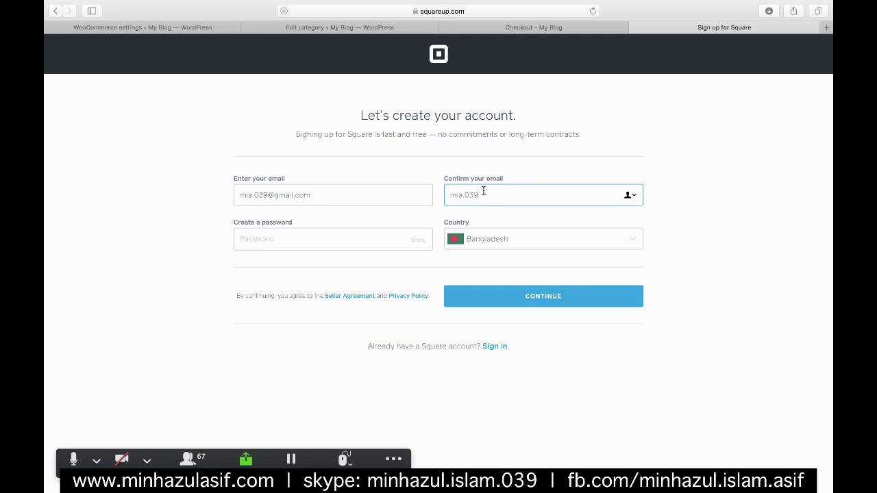
left_click(321, 236)
type("•••••••")
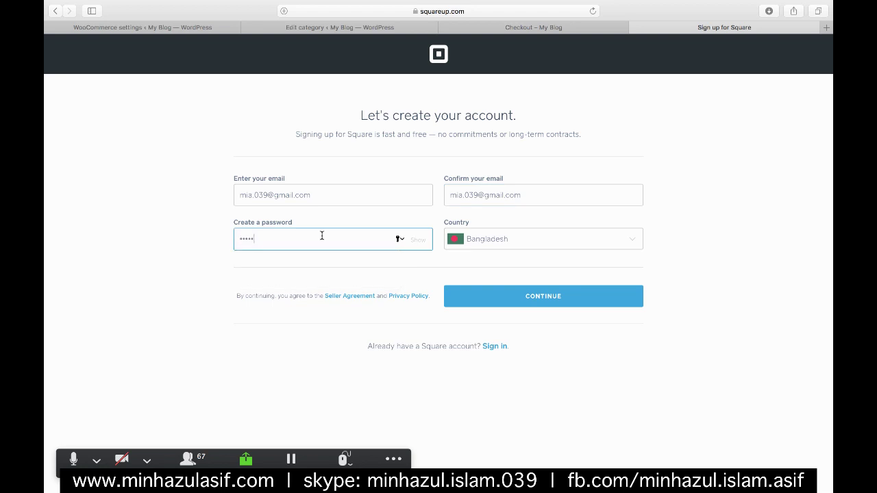
type("••••••••")
key("Return")
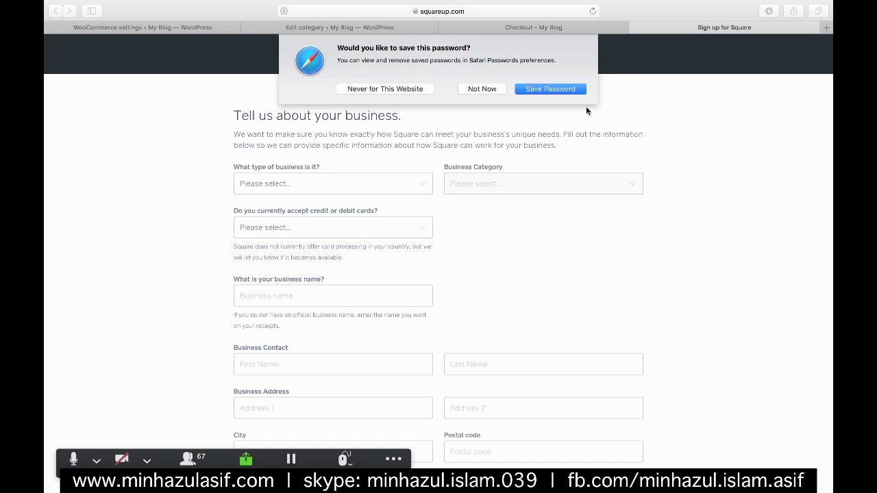
- Set business type Retail, category Other, and 'Yes, we accept credit cards'
left_click(336, 178)
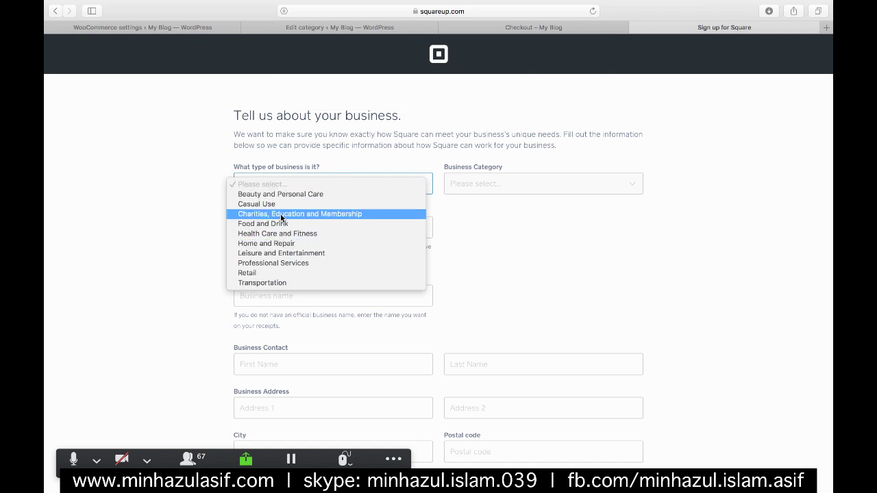
left_click(249, 271)
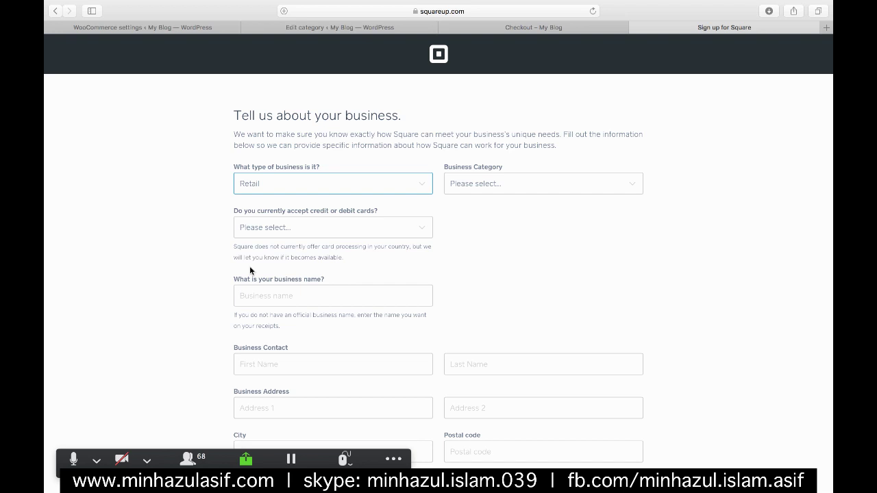
left_click(500, 184)
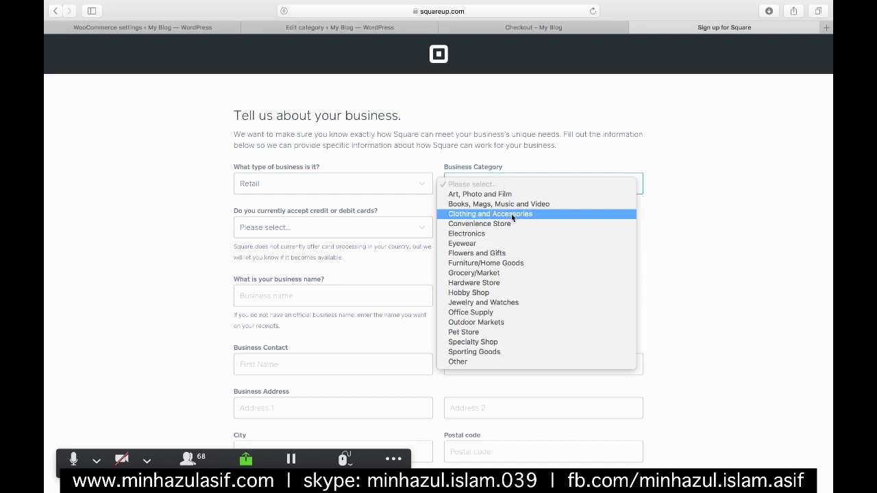
left_click(471, 359)
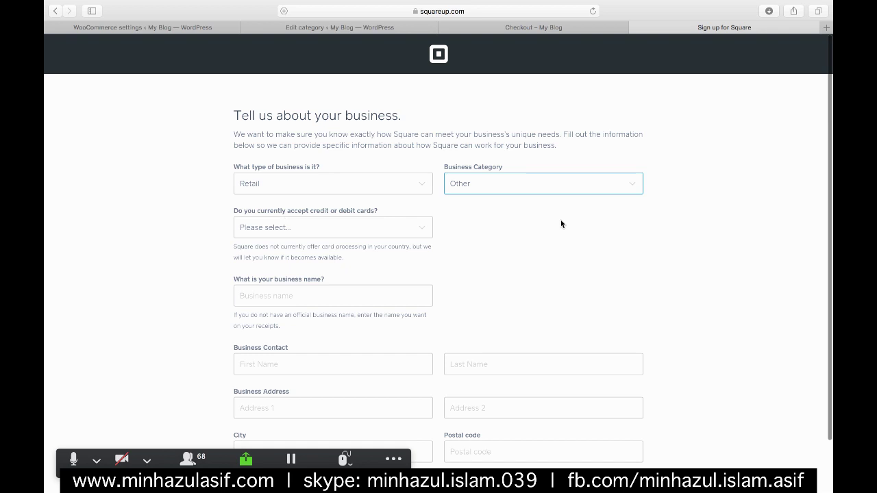
left_click(358, 229)
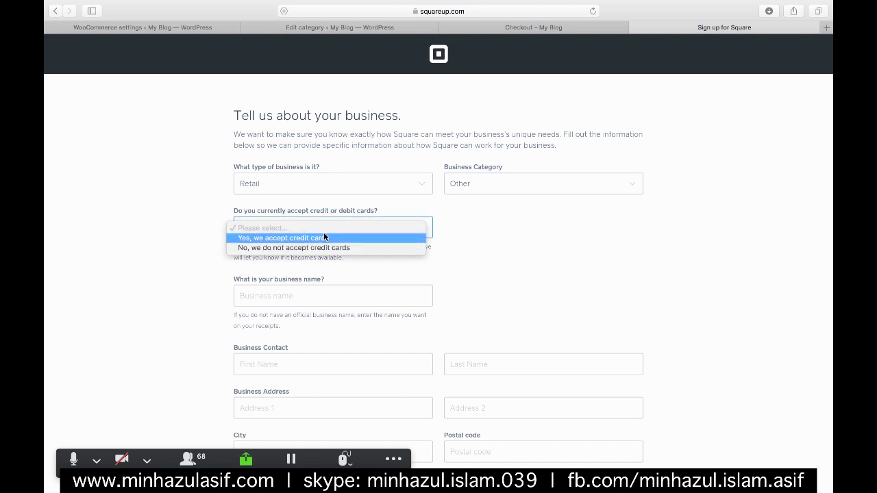
left_click(326, 237)
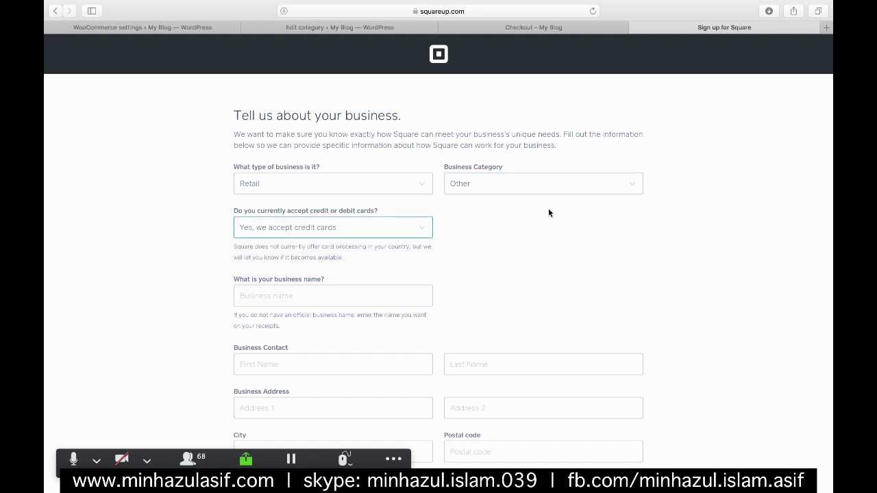
scroll(547, 208, "down", 1)
- Enter business name 'codemanod' and the contact's first and last name
left_click(358, 285)
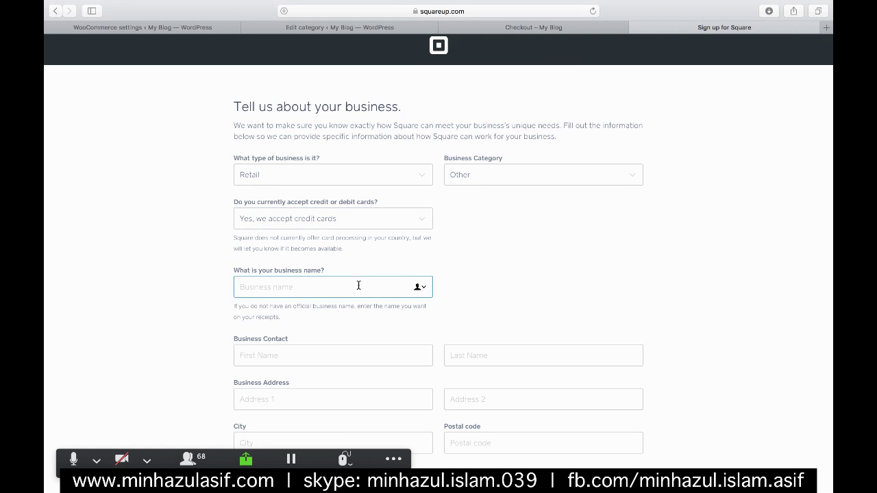
type("codemanod")
scroll(230, 341, "down", 3)
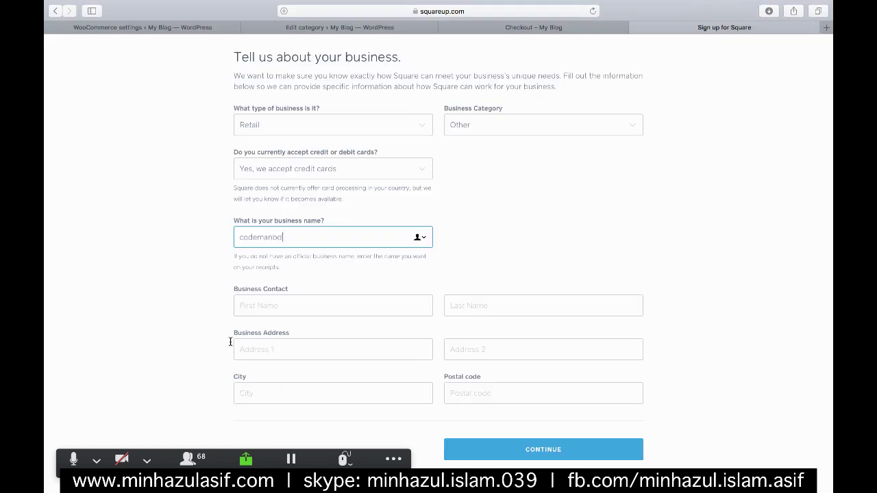
left_click(329, 298)
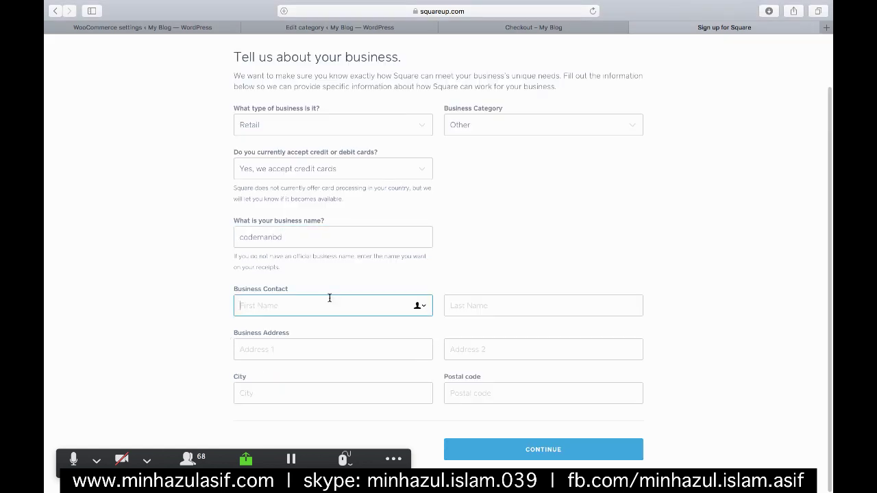
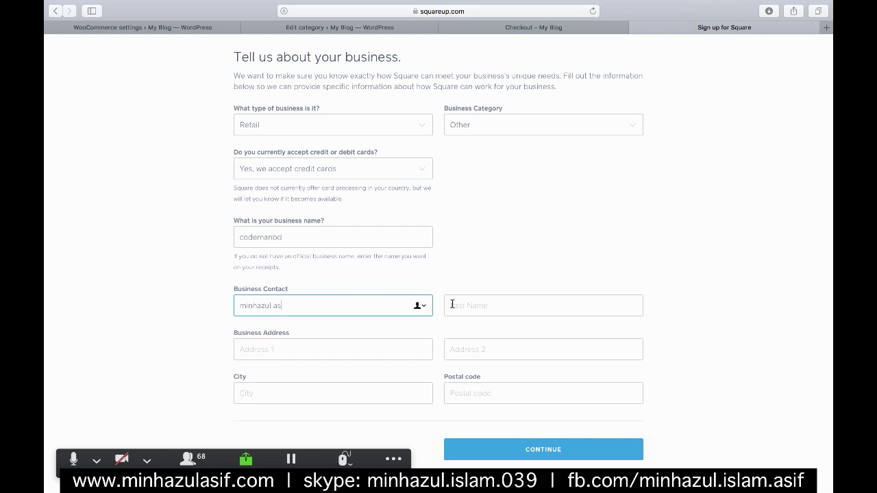
left_click(502, 297)
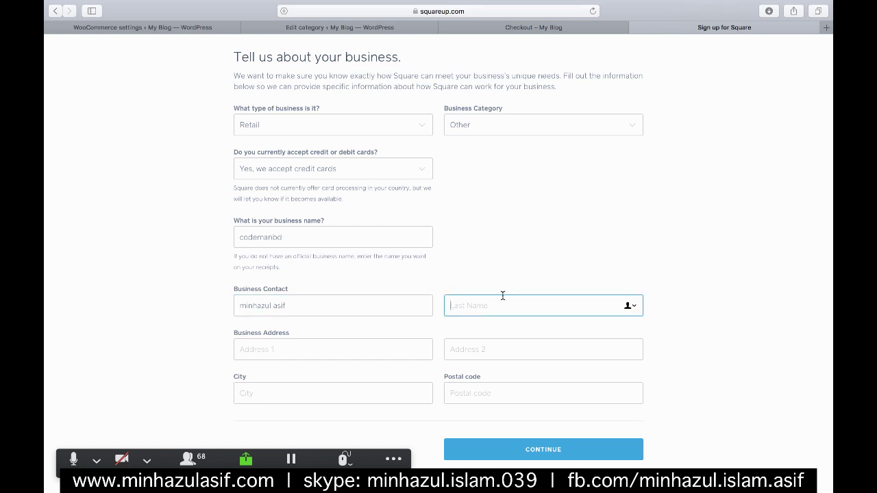
type("asif")
left_click(278, 305)
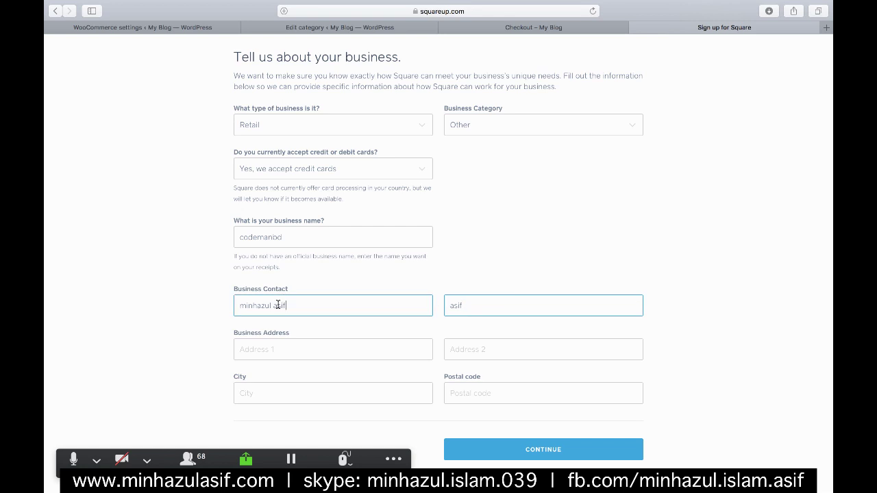
left_click(278, 304)
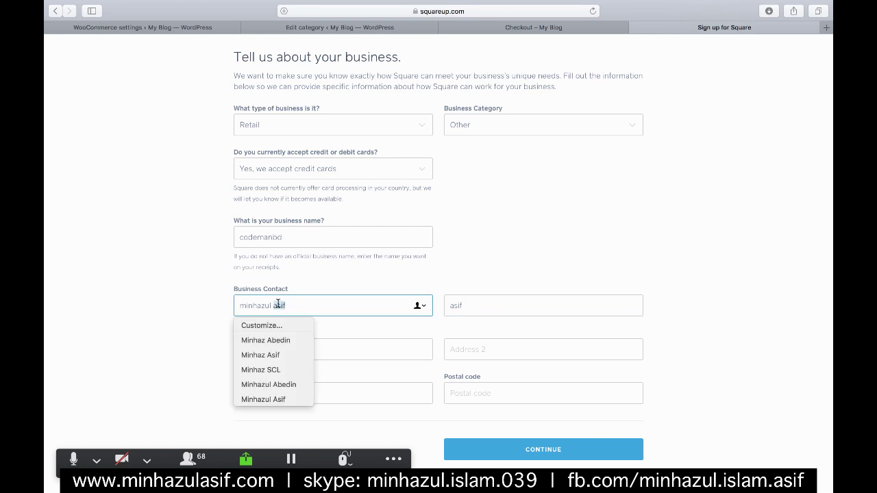
key("BackSpace")
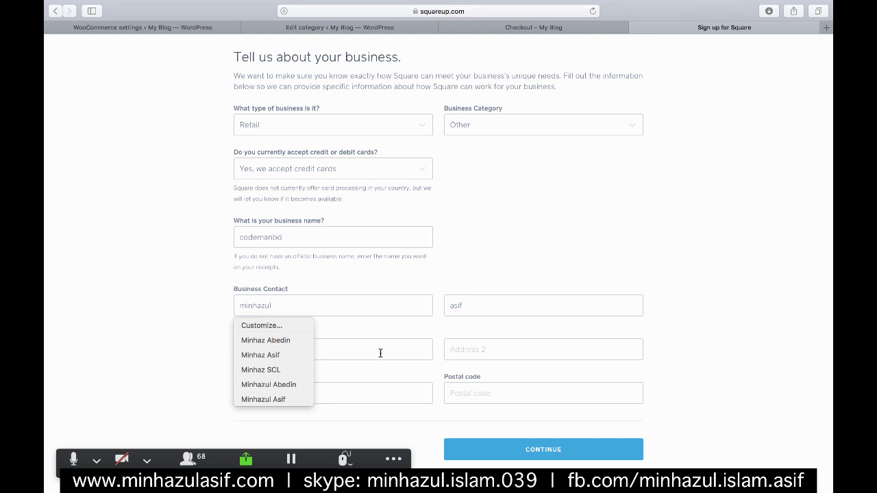
- Fill in both address lines, the city and postal code, then Continue
left_click(381, 352)
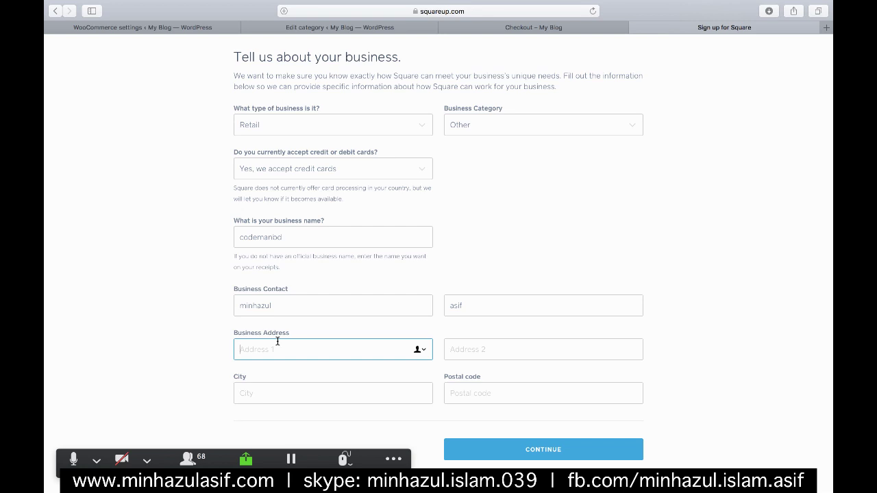
left_click(523, 342)
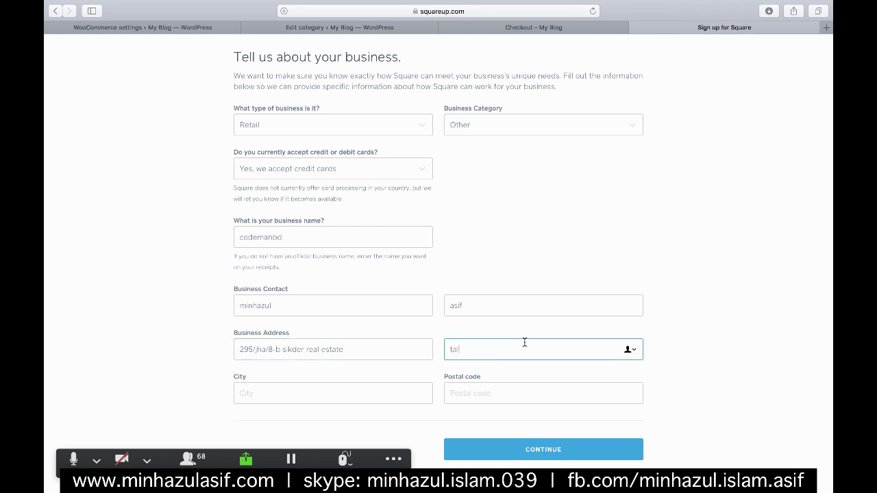
left_click(254, 385)
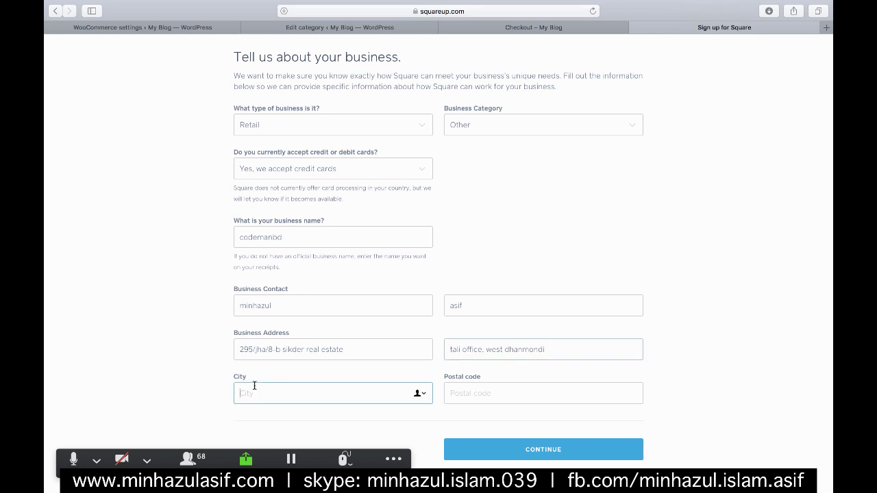
type("dhaka")
left_click(495, 393)
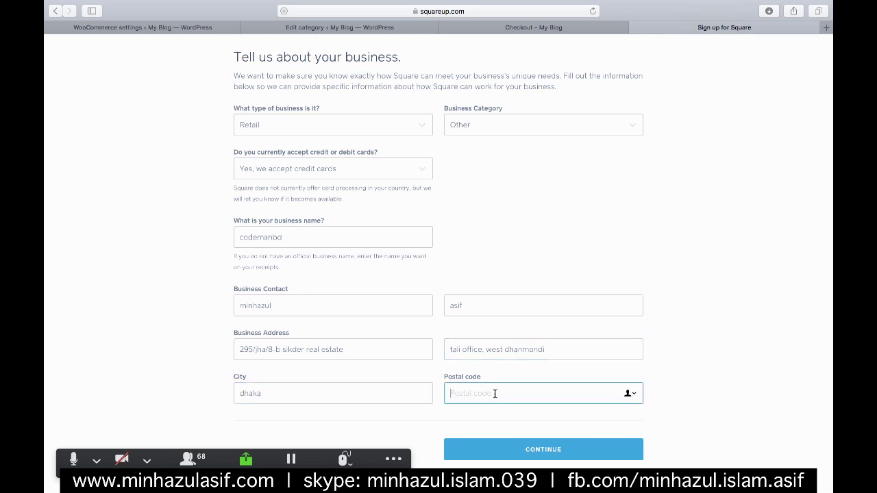
type("1209")
left_click(515, 443)
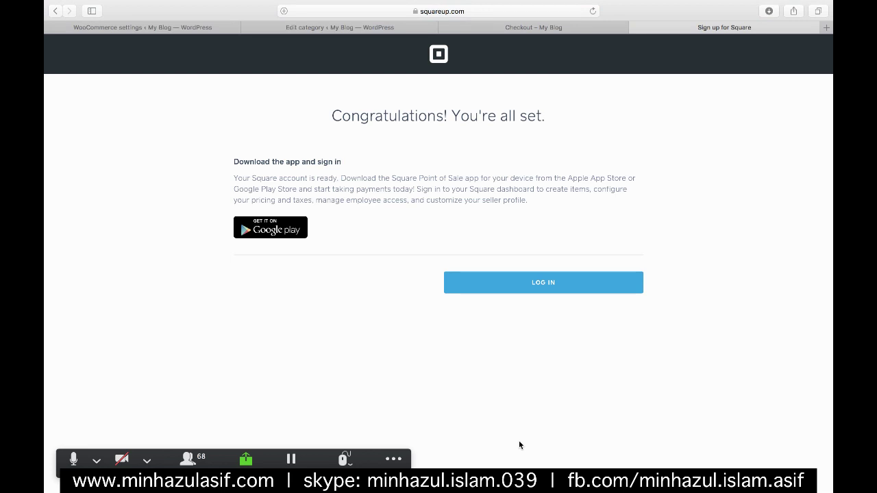
- Log in to the new Square account from the Congratulations page
left_click(533, 283)
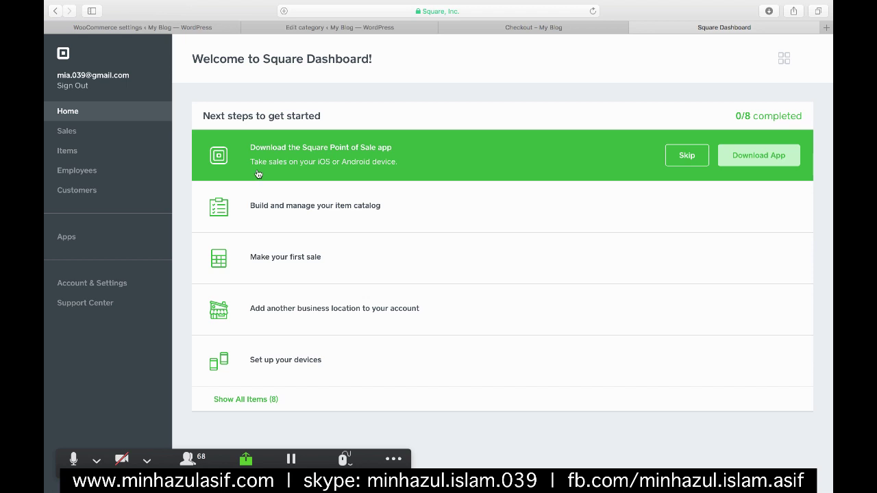
mouse_move(277, 199)
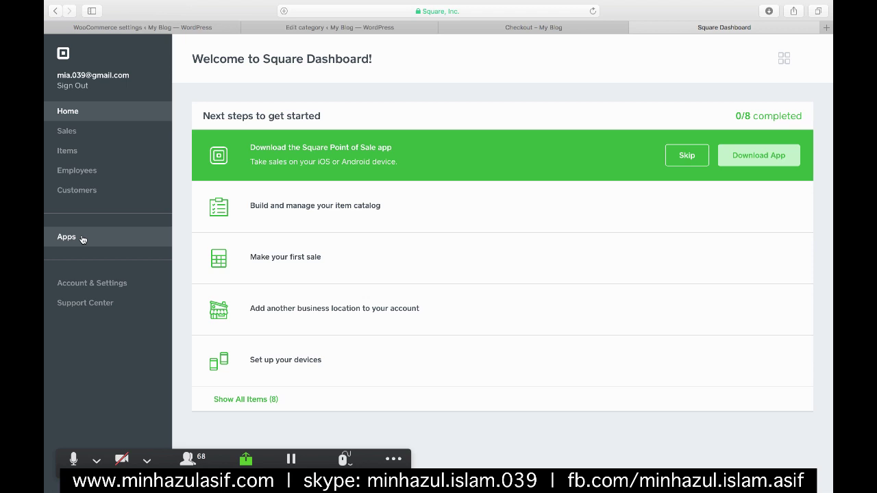
- View the Sales reports and Payment Methods export options, then open Items
left_click(69, 130)
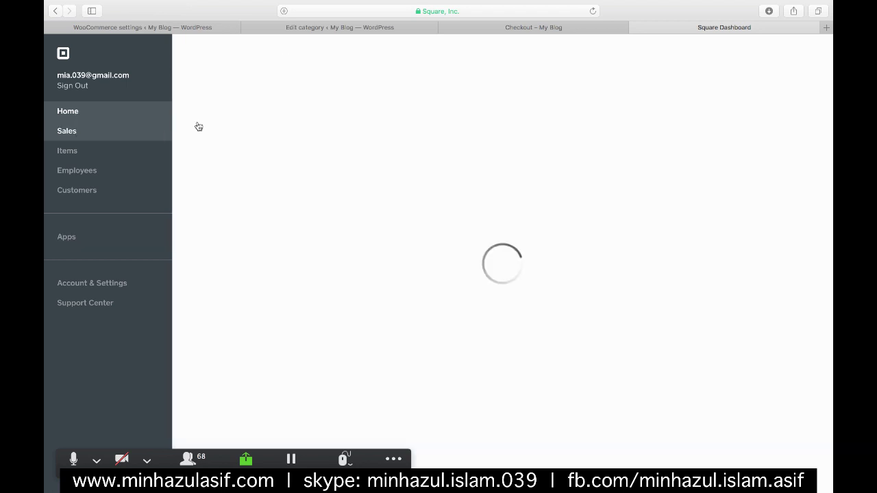
mouse_move(830, 197)
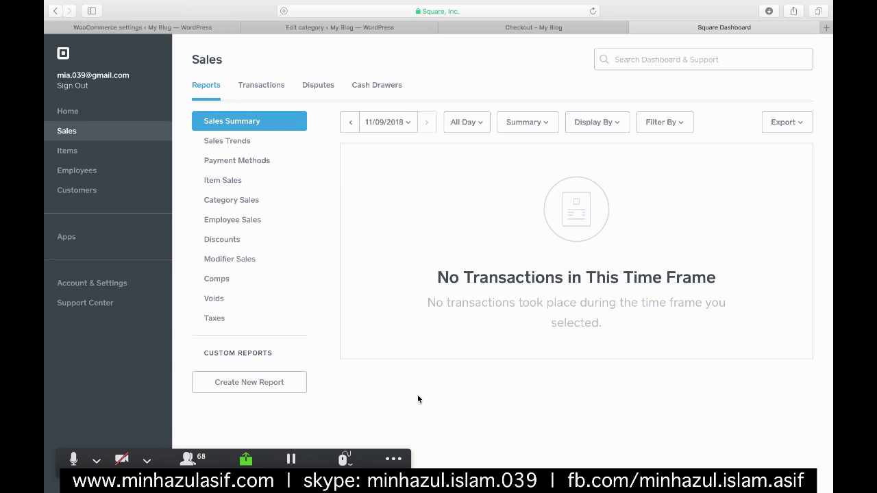
left_click(240, 163)
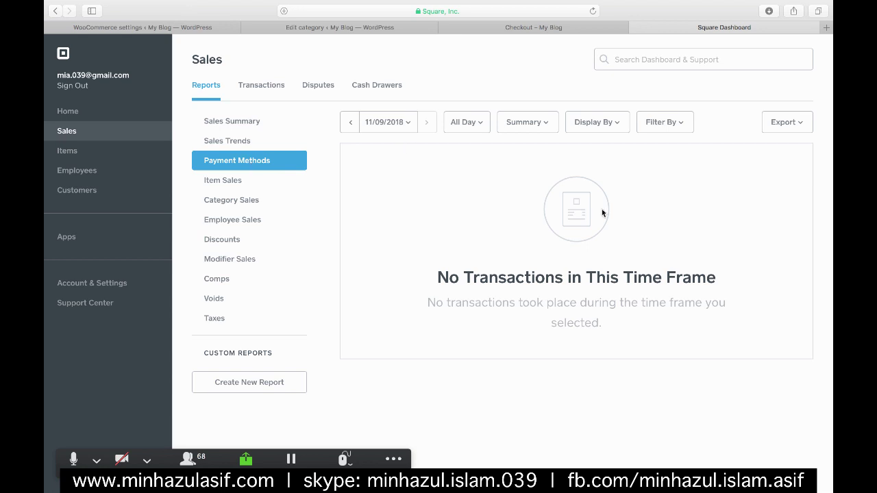
left_click(780, 121)
left_click(68, 152)
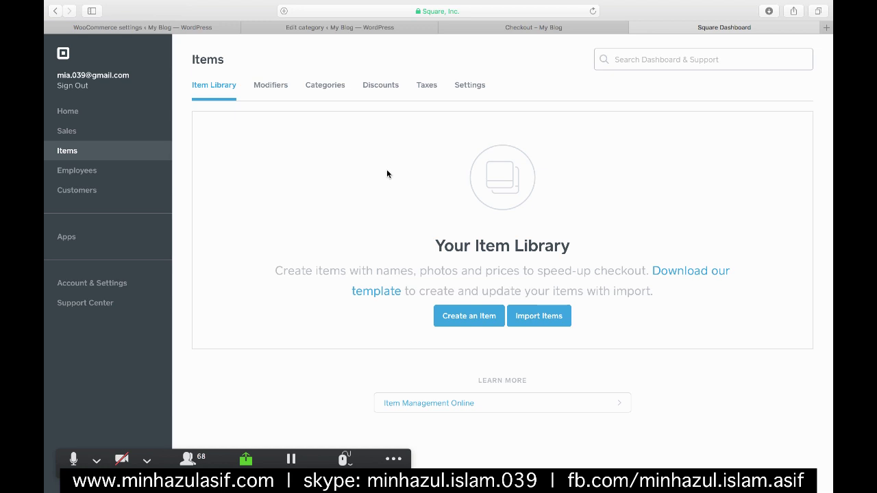
- Browse the Apps marketplace and the Account & Settings page
left_click(66, 236)
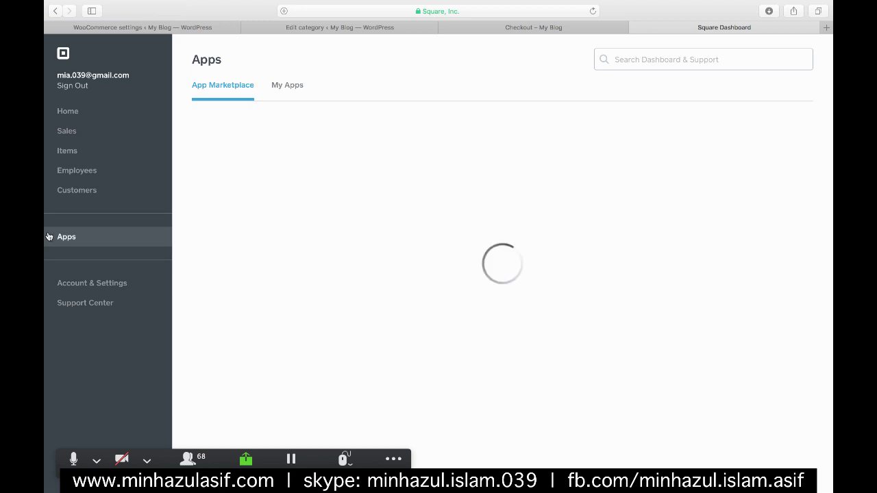
left_click(113, 281)
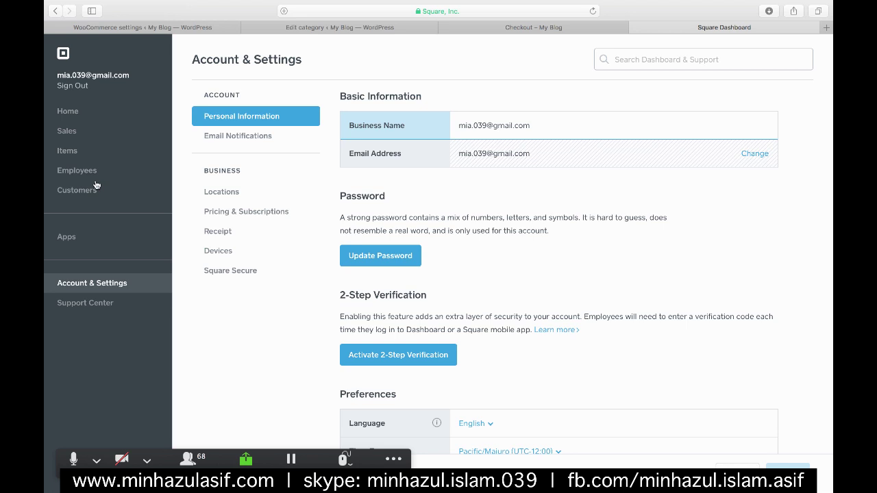
left_click(126, 143)
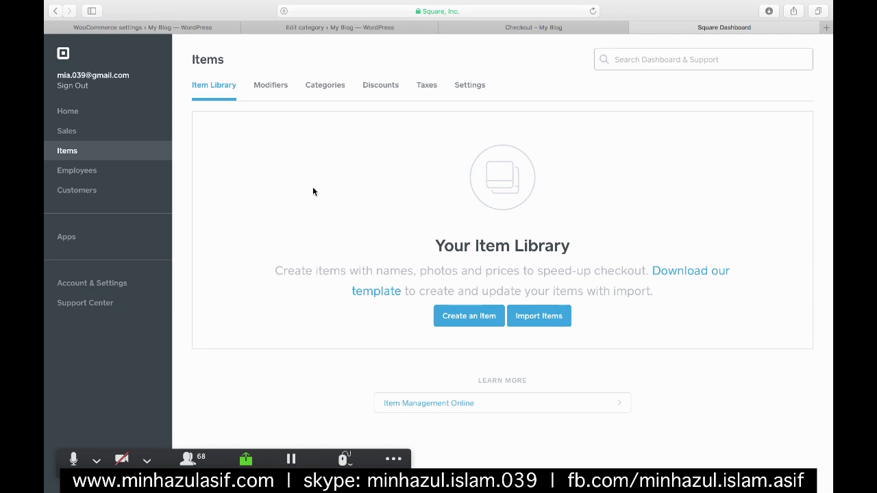
- View Modifiers, Categories, Discounts, Taxes, Settings and Inventory, ending on Sales reports
left_click(264, 85)
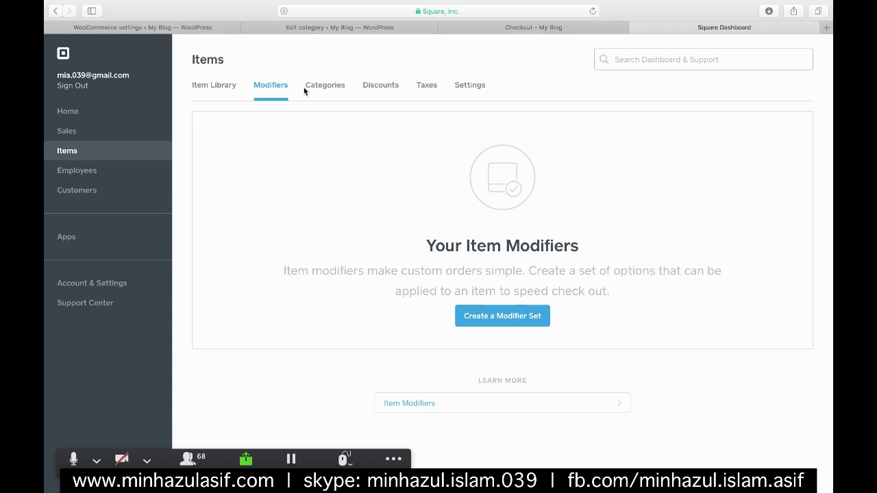
left_click(316, 85)
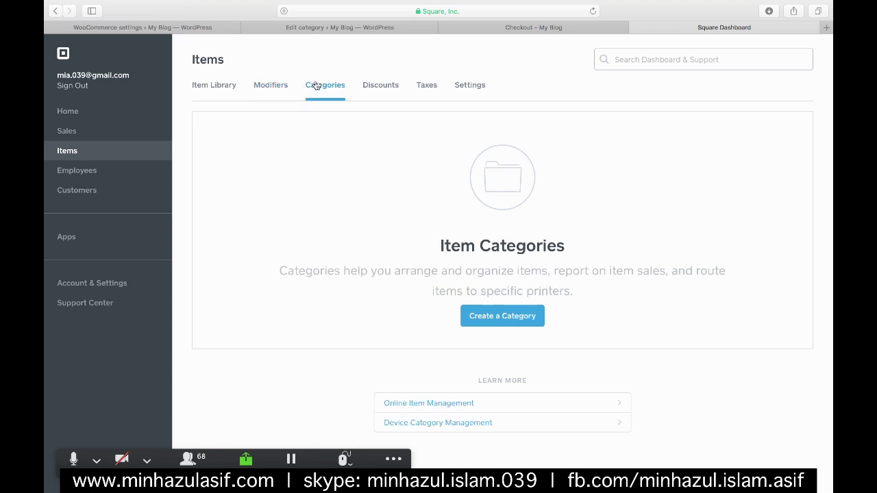
left_click(370, 87)
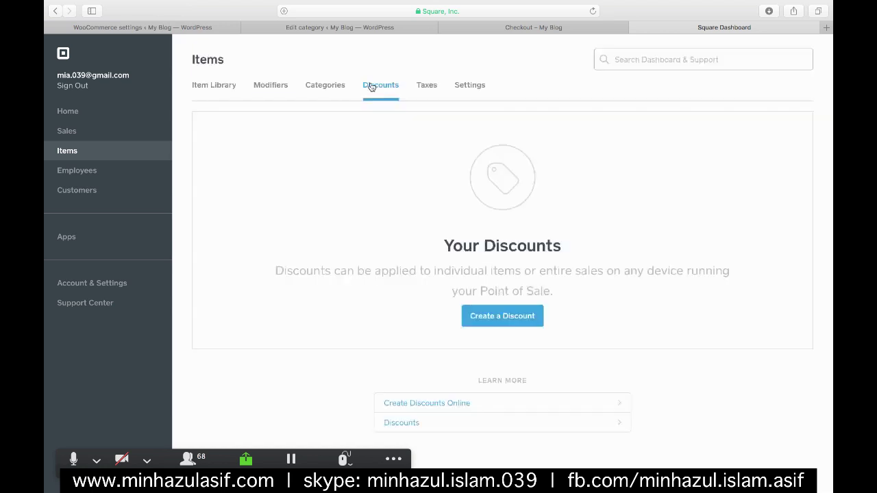
left_click(431, 85)
left_click(465, 86)
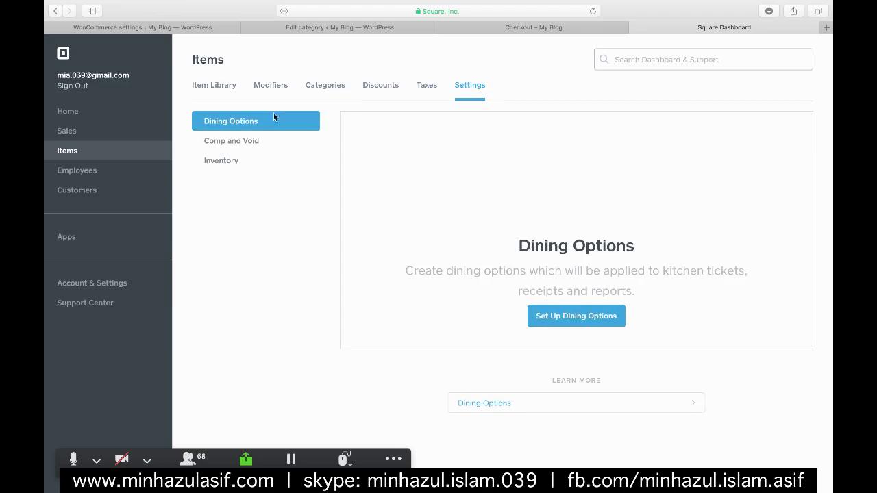
left_click(202, 162)
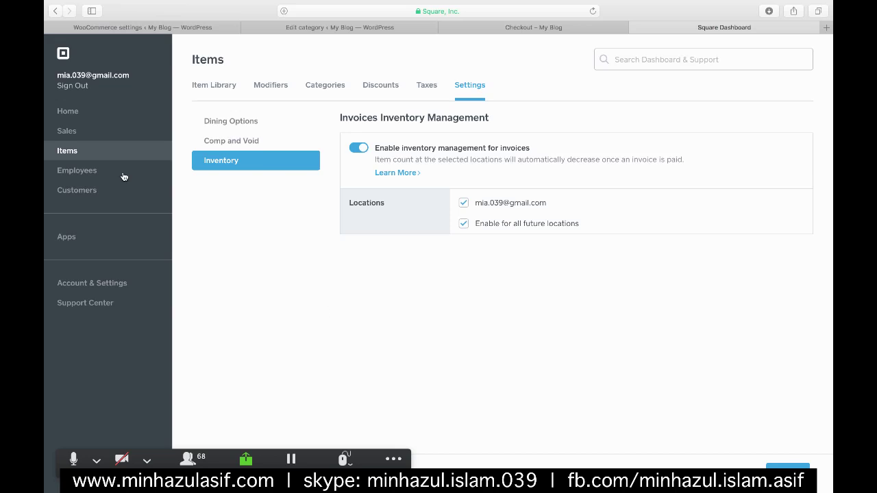
left_click(80, 133)
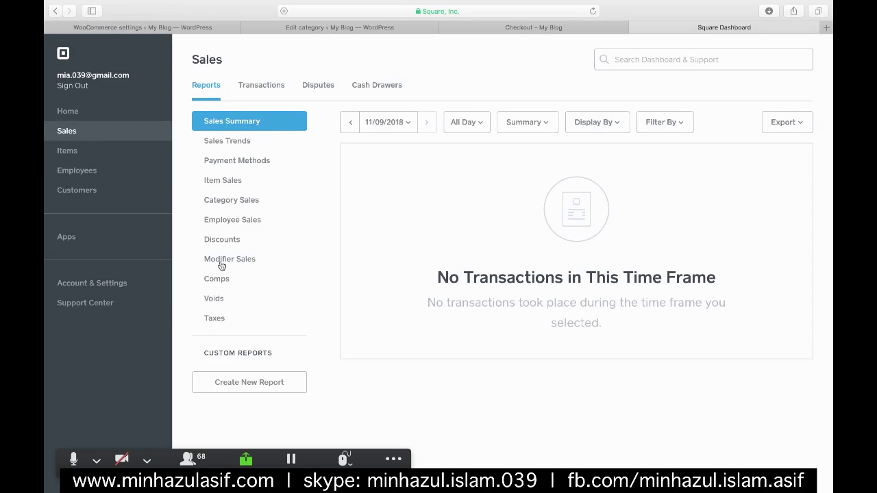
left_click(224, 206)
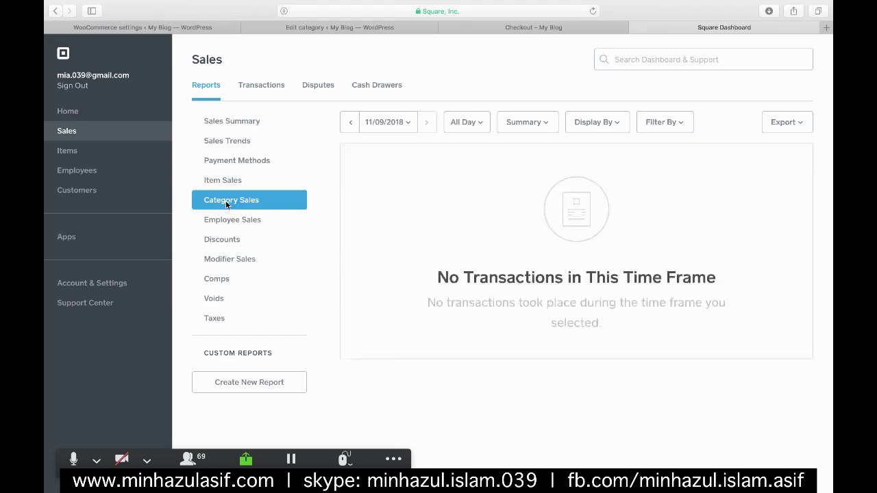
left_click(220, 241)
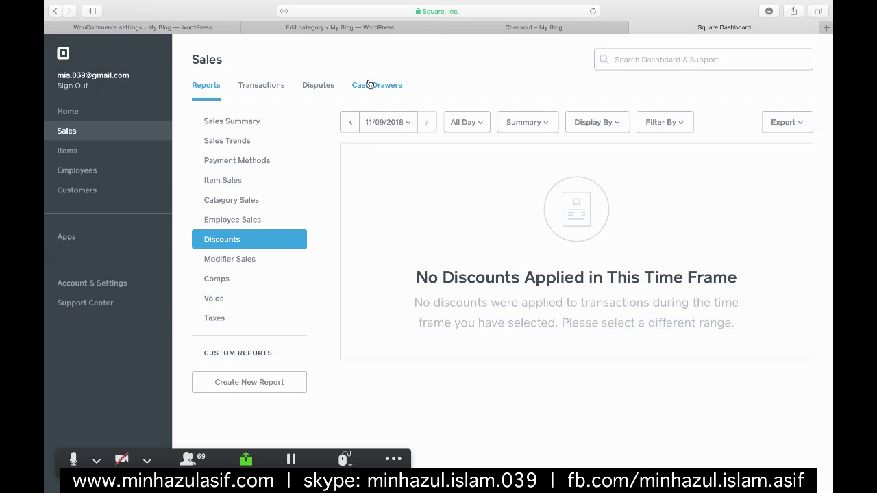
left_click(363, 84)
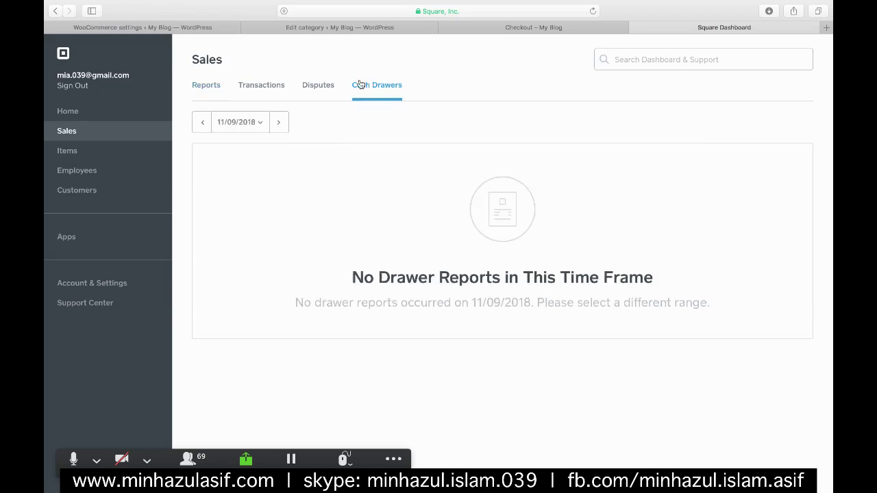
left_click(307, 84)
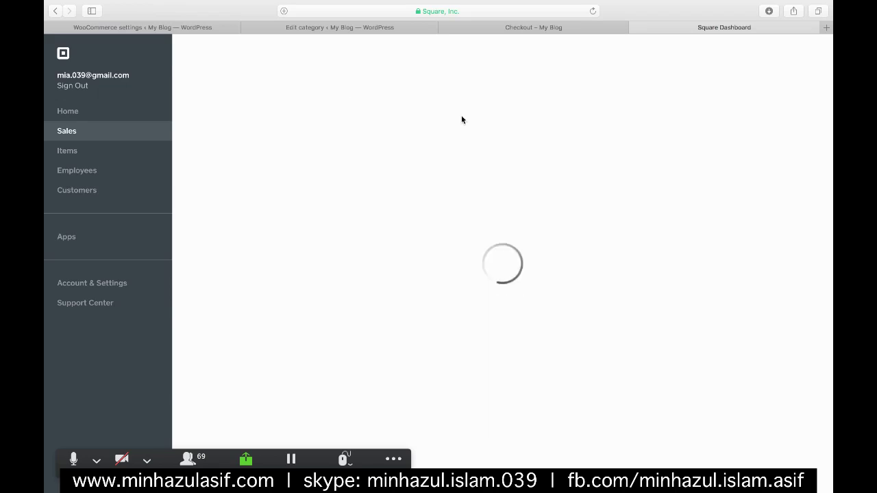
left_click(264, 84)
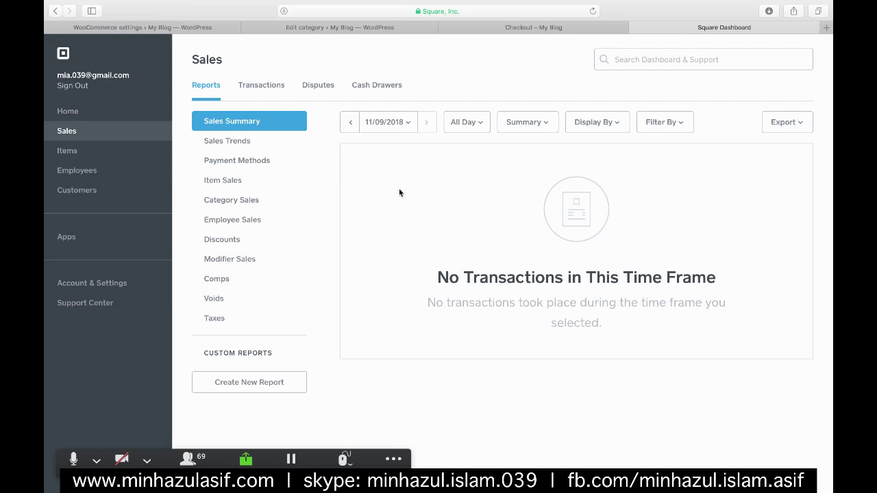
mouse_move(830, 138)
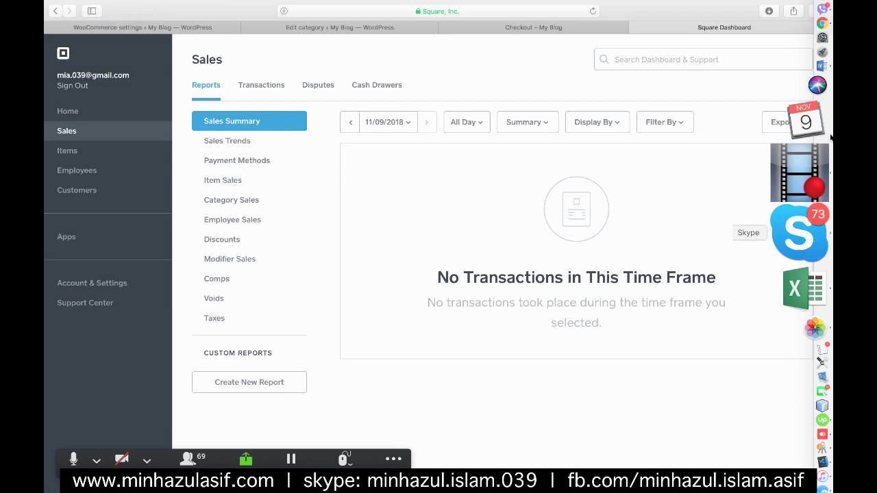
key("super+Tab")
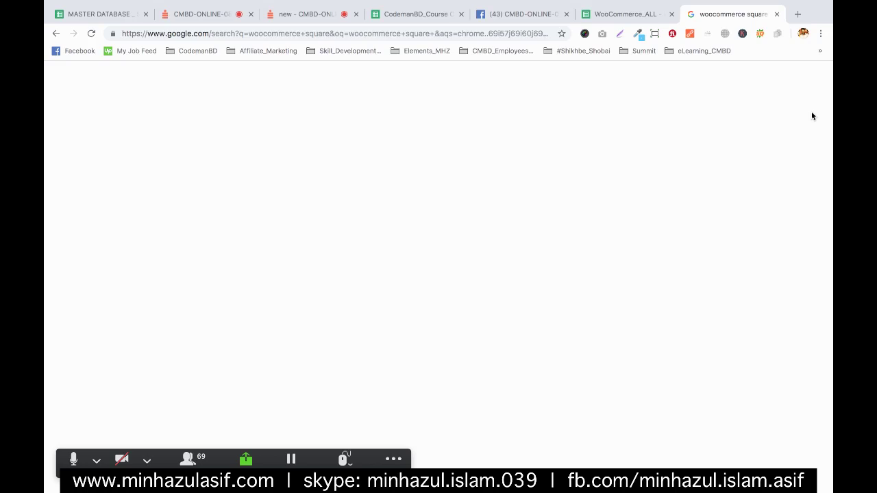
left_click(200, 15)
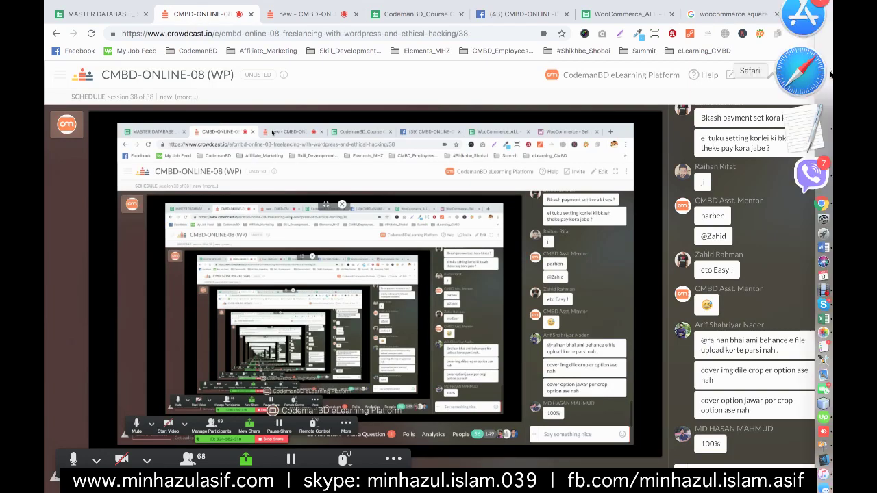
left_click(827, 72)
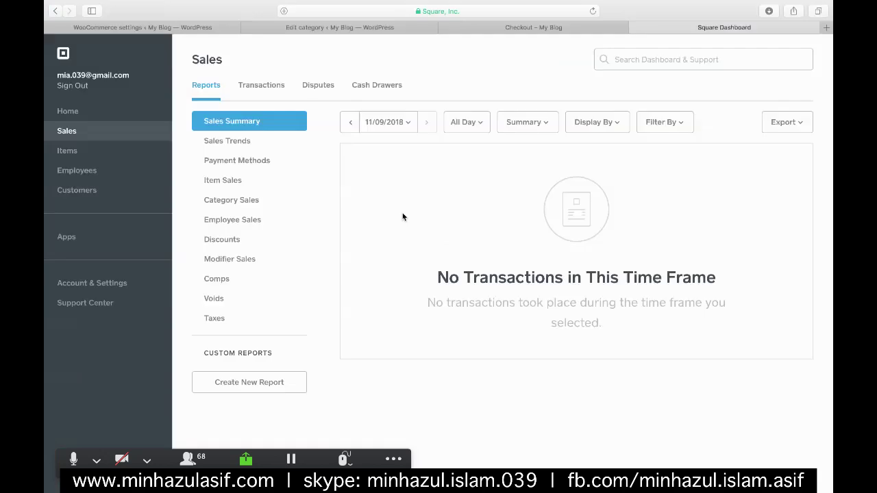
- Switch to the 'Edit category' WordPress tab and open the Comments page
left_click(351, 27)
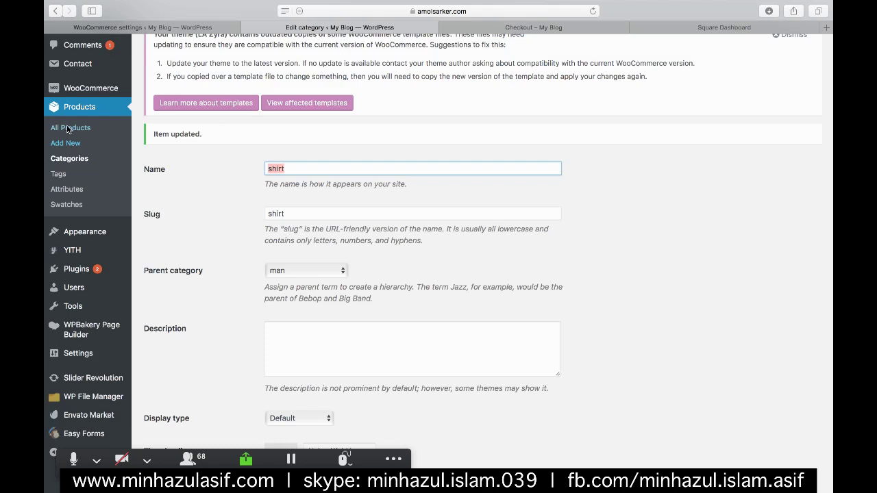
left_click(117, 88)
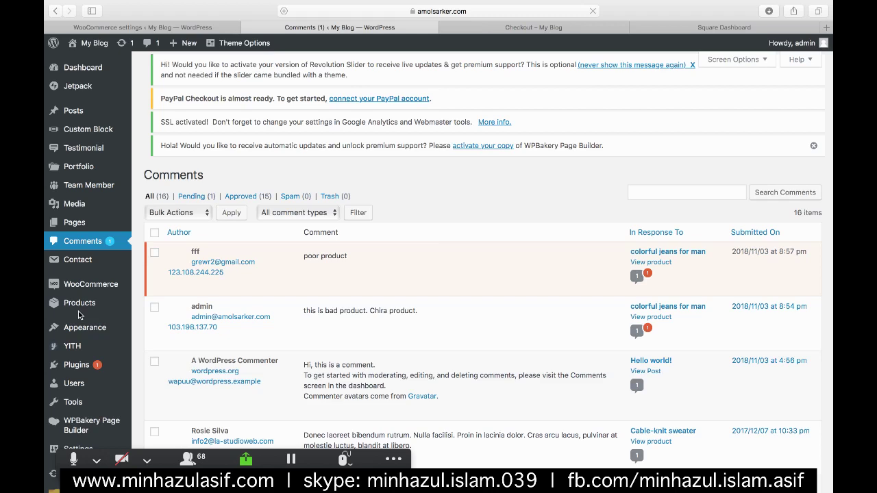
- Review the payment methods in WooCommerce Settings > Payments, then go to Plugins
mouse_move(136, 296)
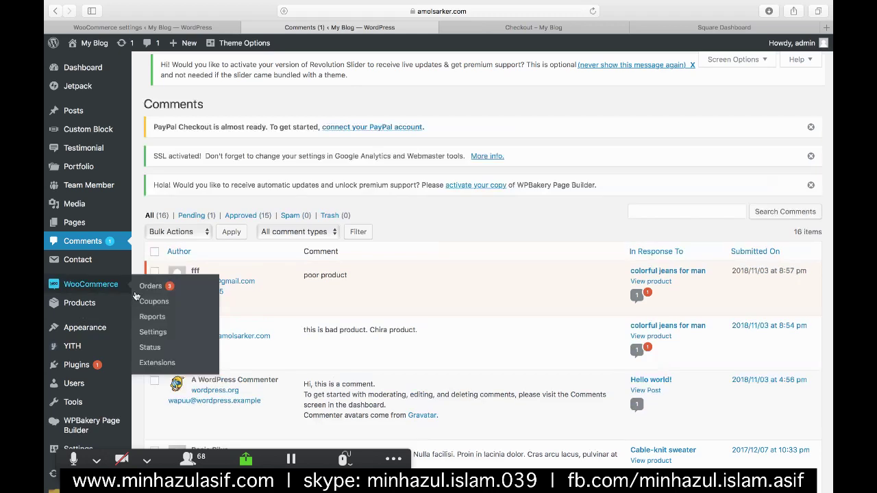
left_click(143, 331)
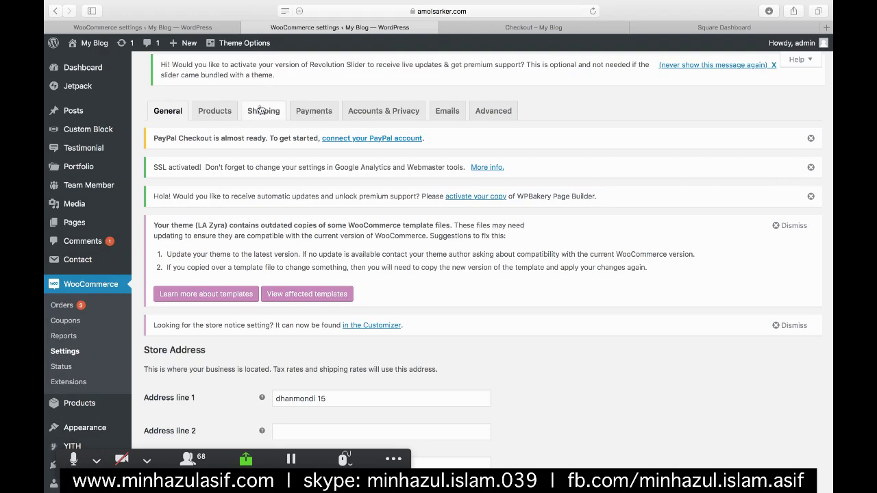
left_click(313, 110)
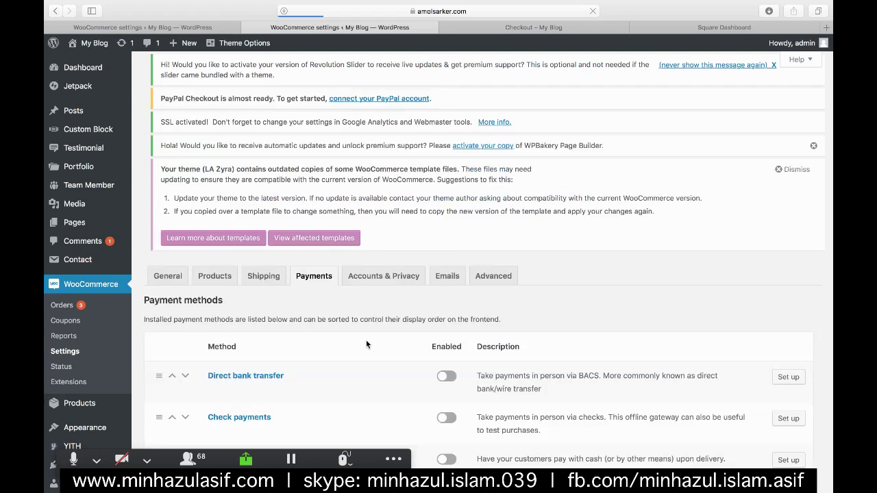
scroll(365, 341, "down", 3)
scroll(362, 343, "down", 2)
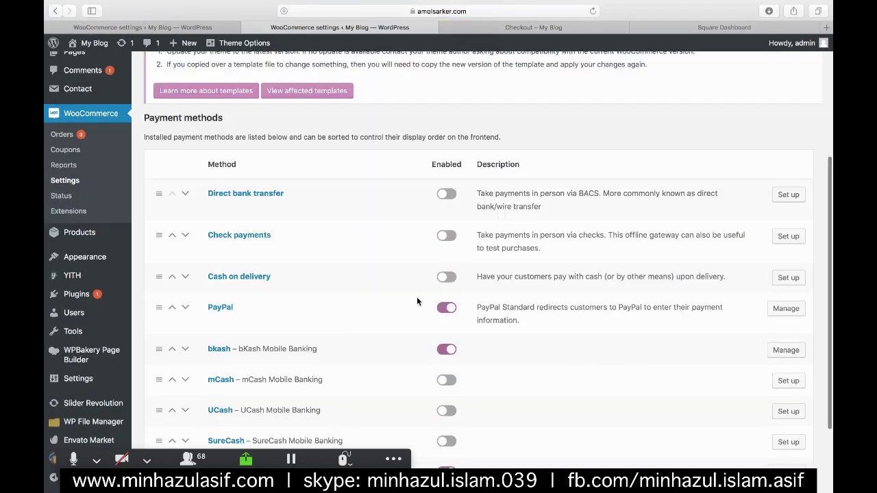
scroll(417, 301, "down", 1)
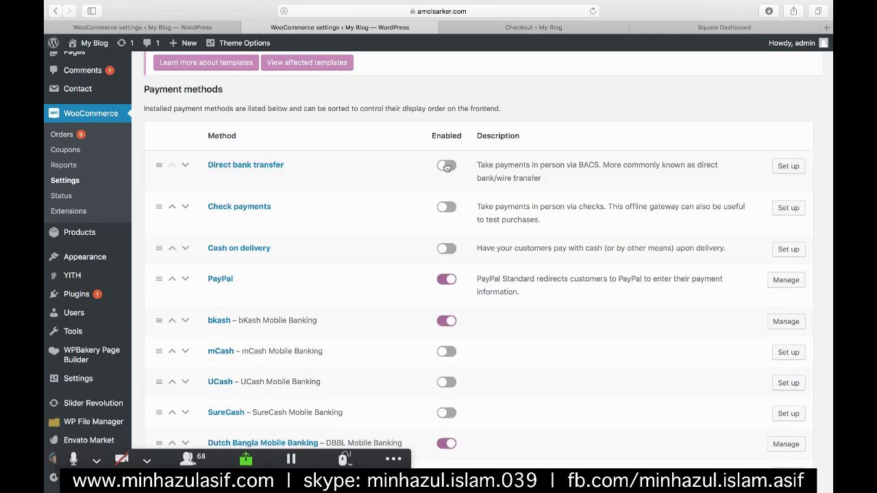
scroll(343, 240, "down", 2)
left_click(88, 293)
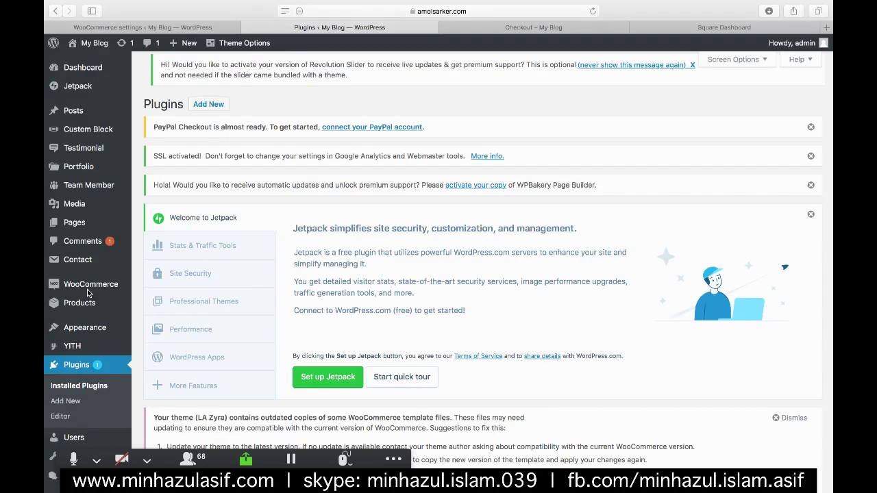
- Find the WooCommerce Square plugin by searching 'square', then install and activate it
left_click(202, 106)
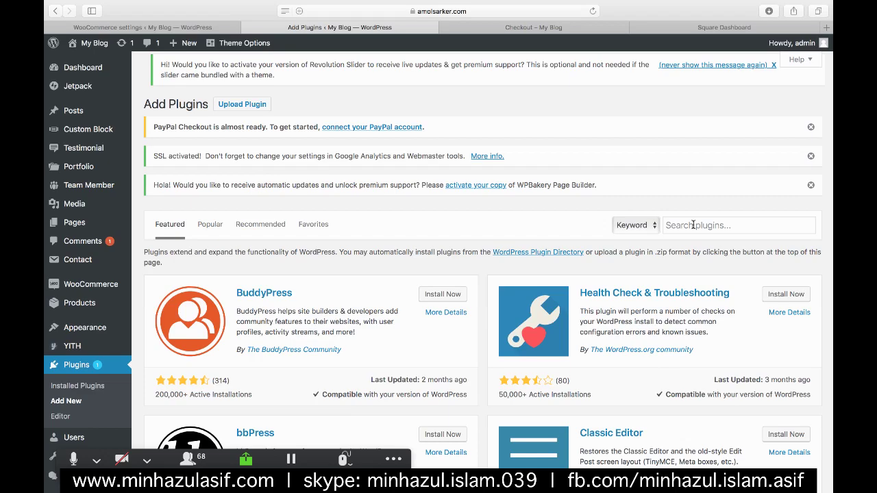
left_click(693, 225)
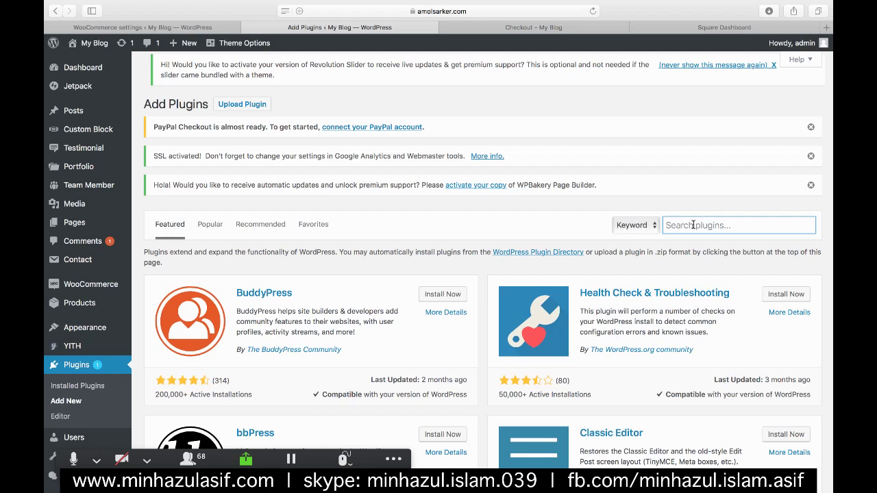
type("square")
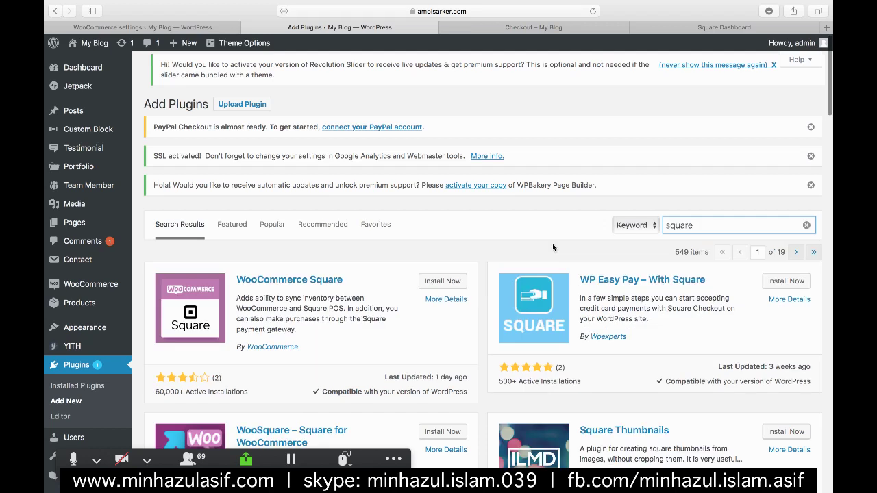
scroll(552, 243, "down", 4)
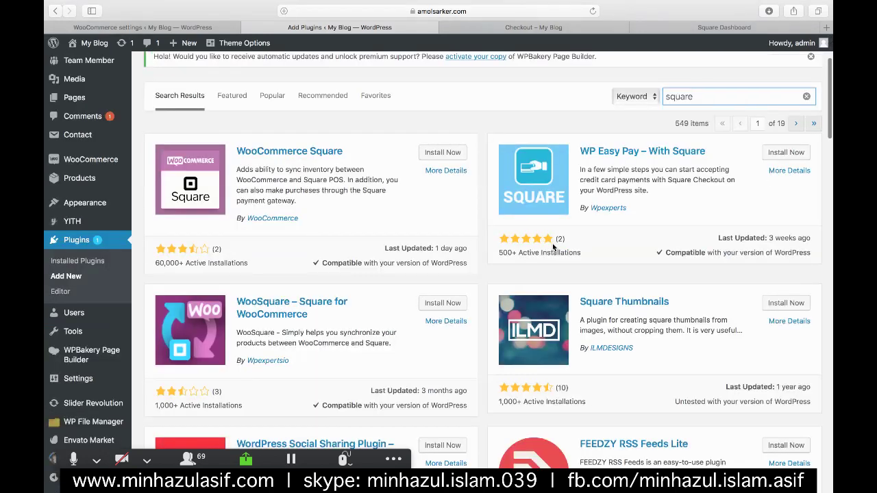
left_click(442, 151)
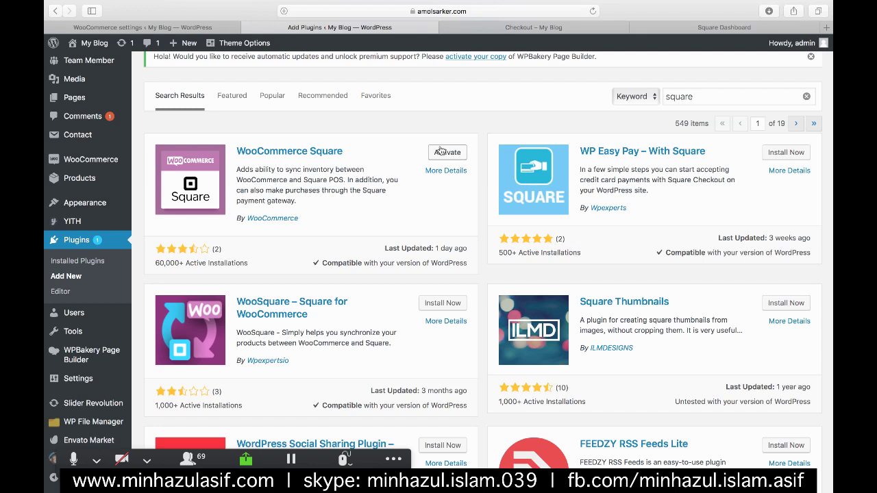
left_click(441, 150)
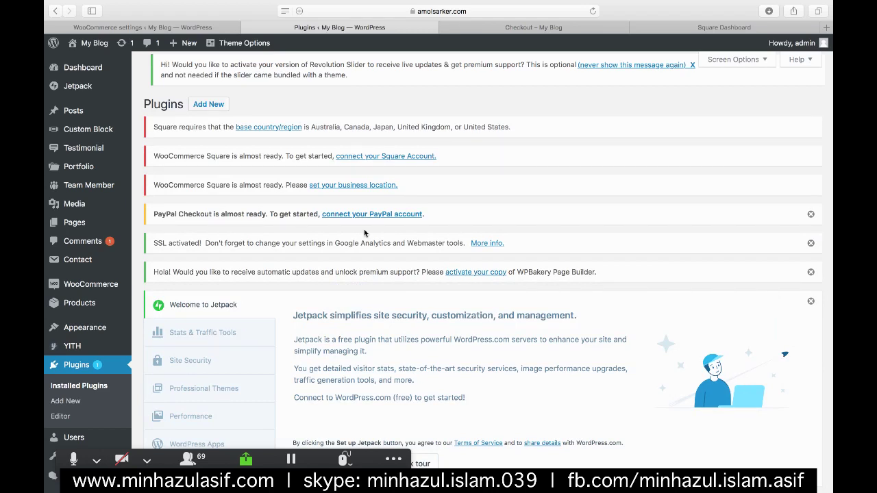
- Go to WooCommerce Settings from the admin sidebar, landing on the General tab
scroll(363, 234, "down", 2)
scroll(91, 263, "down", 3)
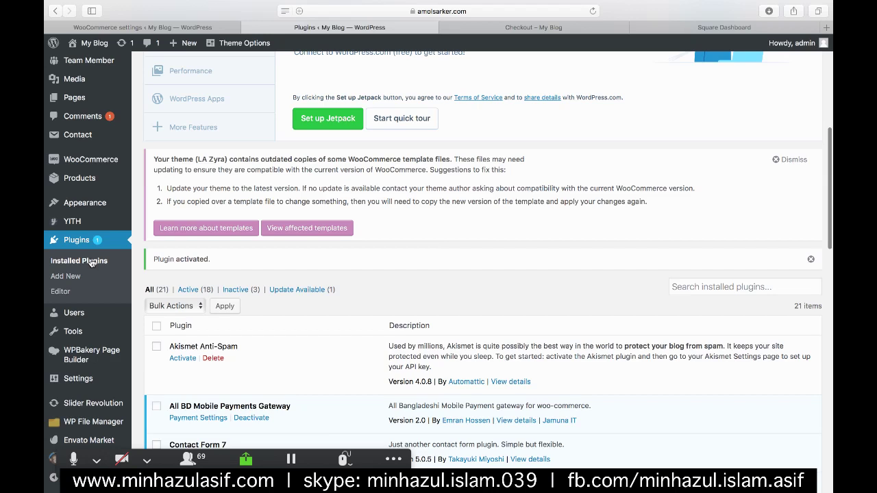
scroll(91, 263, "down", 1)
scroll(82, 378, "down", 1)
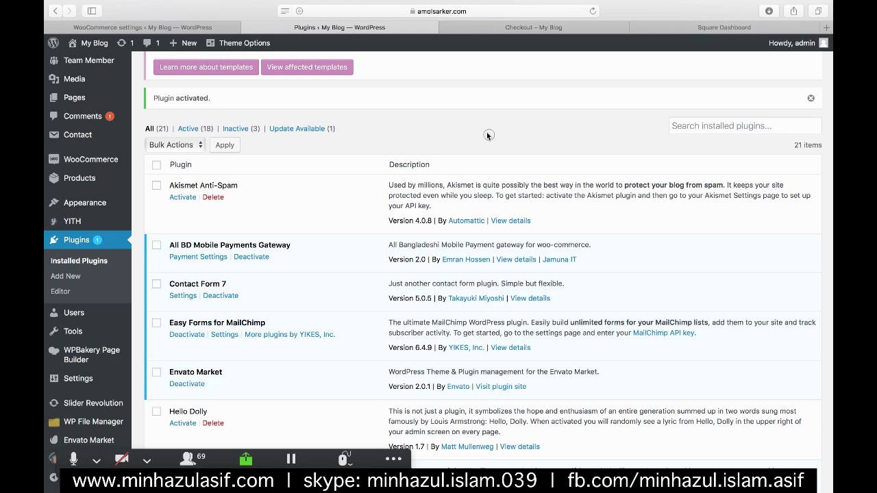
mouse_move(108, 208)
scroll(83, 190, "up", 1)
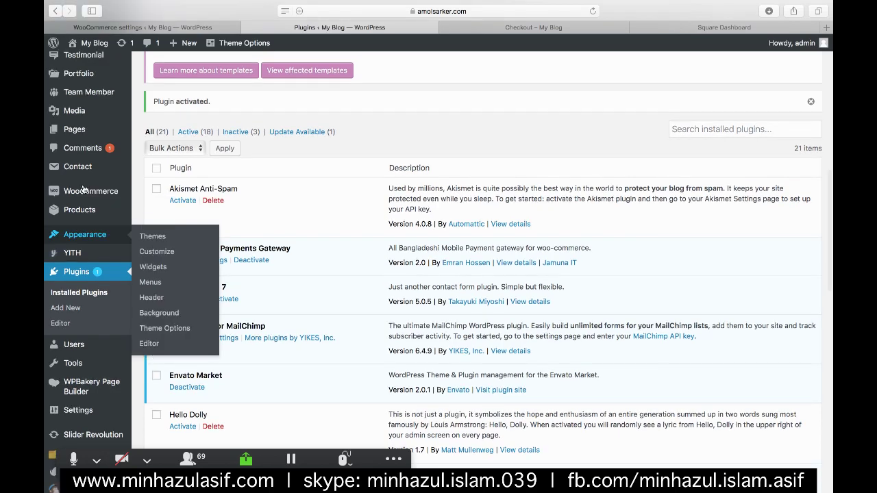
mouse_move(83, 189)
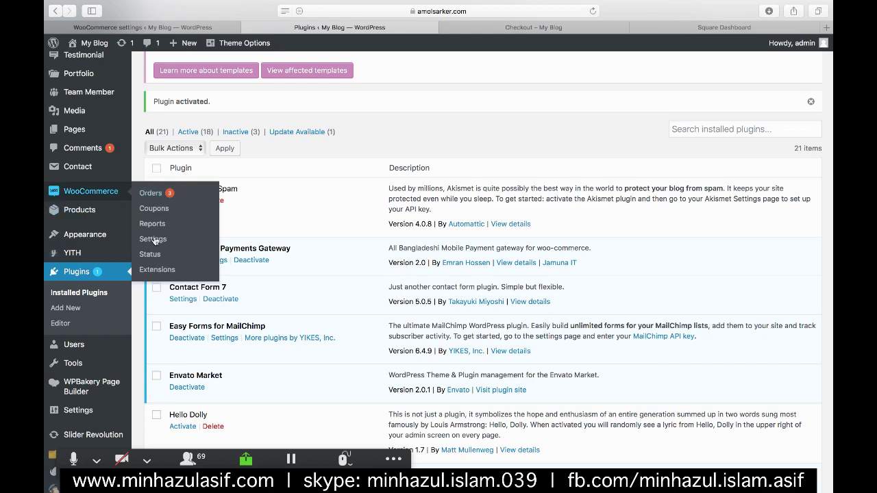
left_click(150, 240)
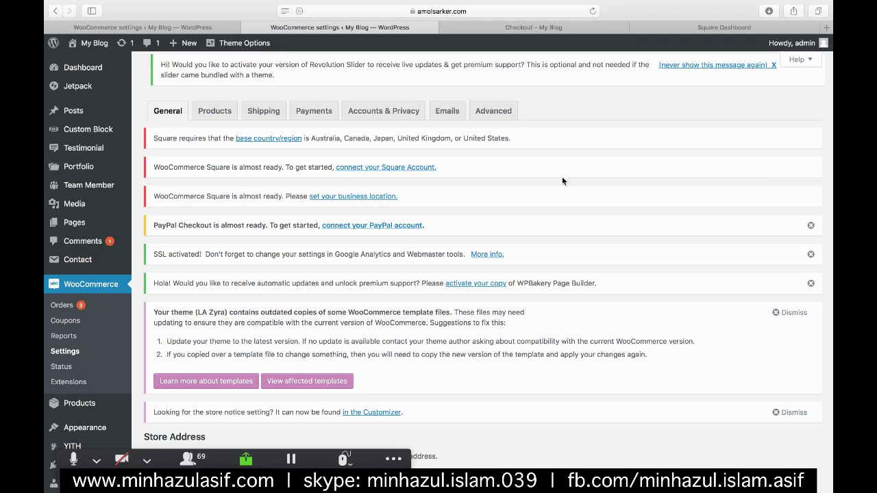
- On the Payments tab, switch on Square – Credit card and open its Set up page
left_click(302, 113)
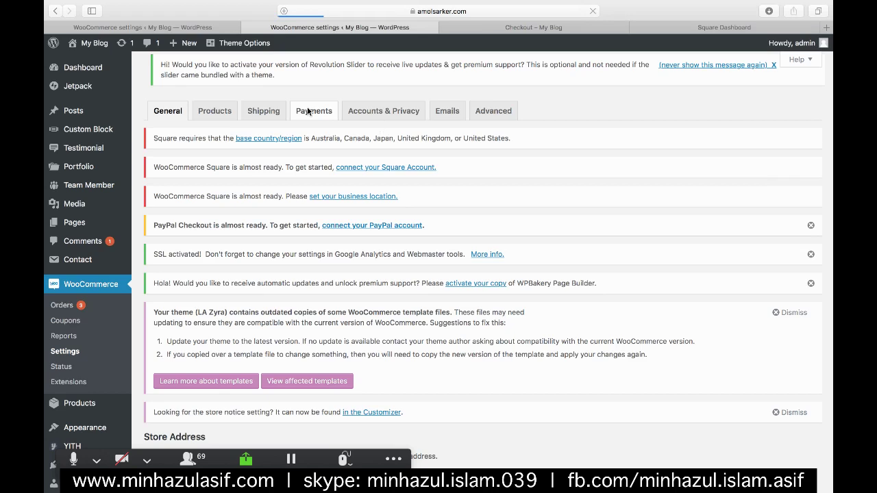
scroll(348, 279, "down", 5)
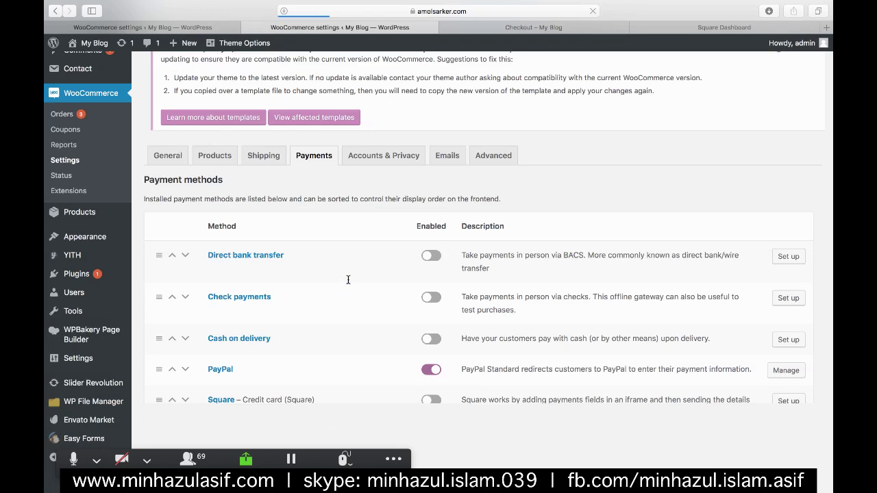
scroll(348, 279, "down", 5)
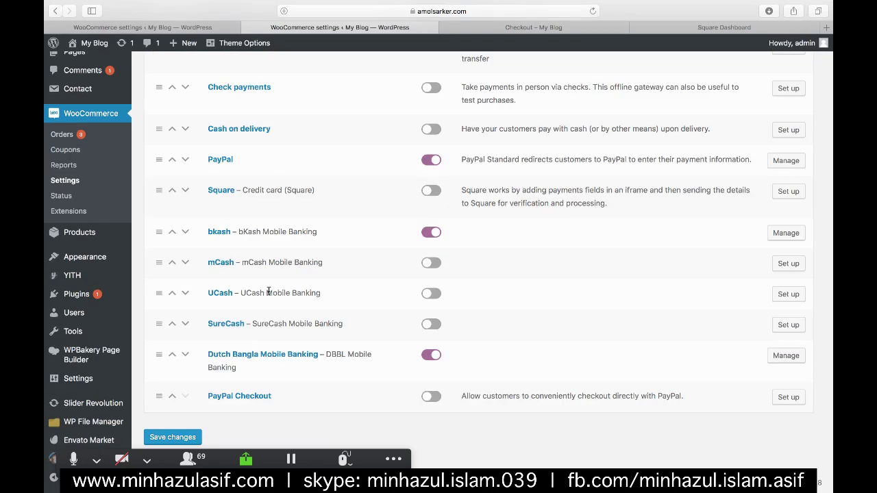
scroll(430, 212, "up", 1)
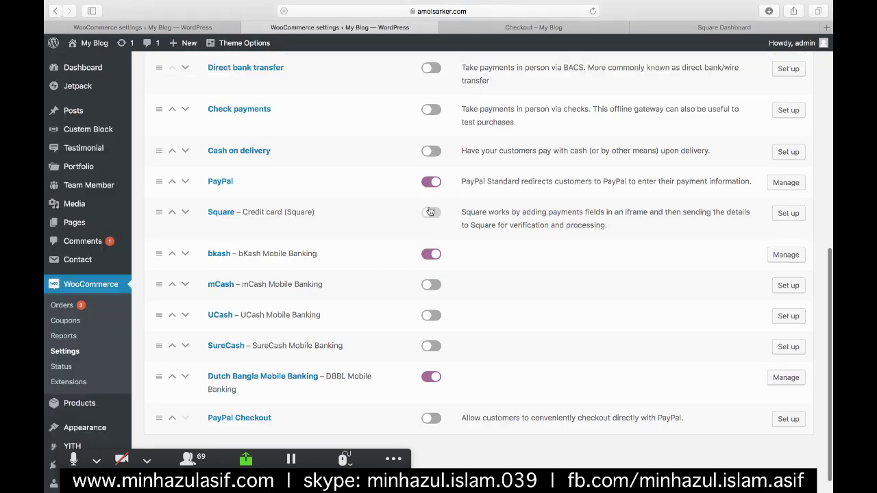
left_click(430, 212)
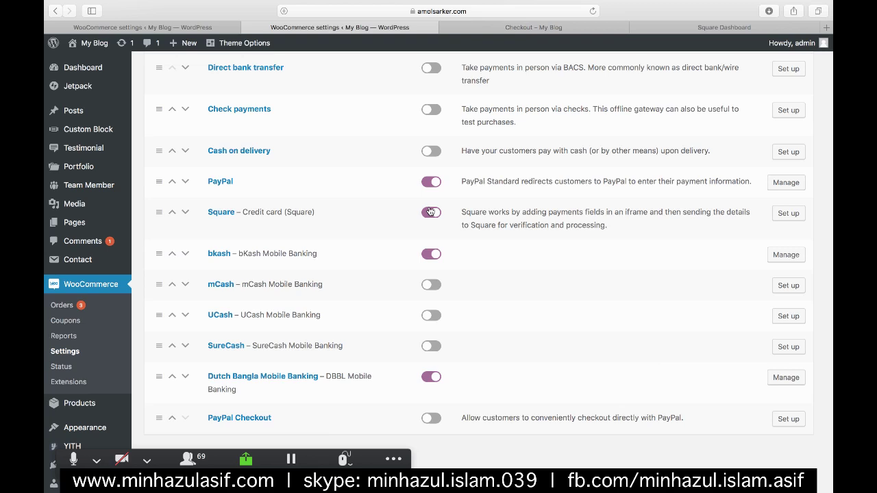
left_click(782, 214)
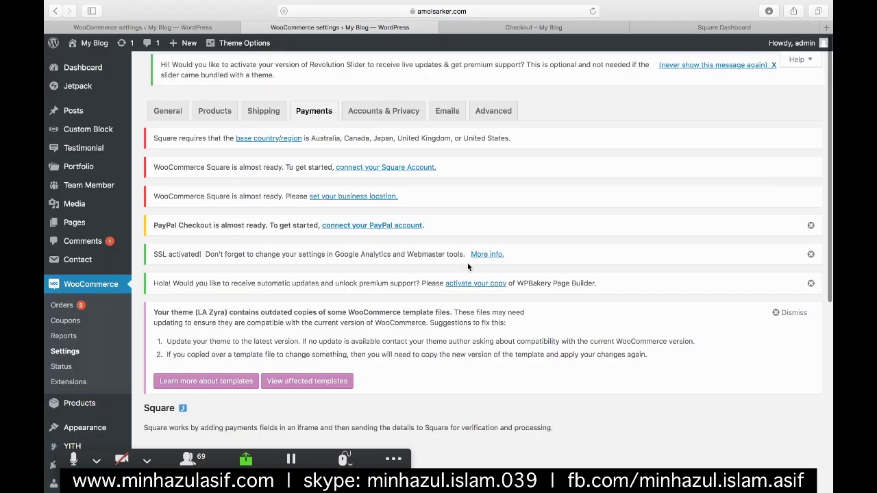
- Check Enable Create Customer in the Square gateway settings
scroll(403, 220, "down", 5)
scroll(411, 198, "down", 2)
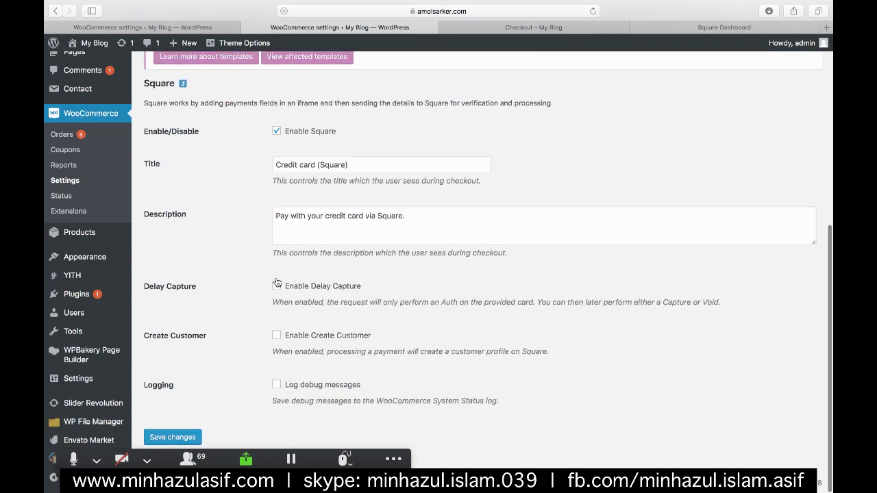
scroll(277, 283, "down", 1)
scroll(284, 209, "up", 1)
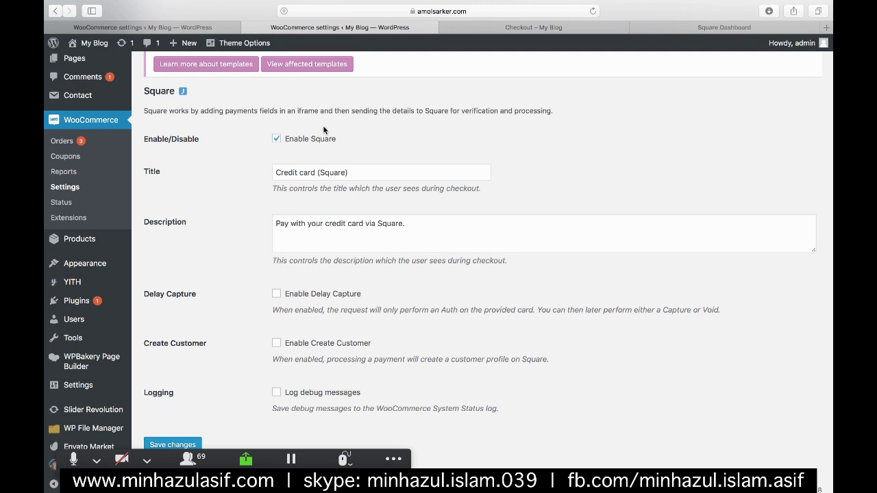
scroll(325, 129, "down", 1)
left_click(275, 343)
- Choose Stay on Page at the leave-page prompt and save the Square settings
scroll(673, 147, "up", 5)
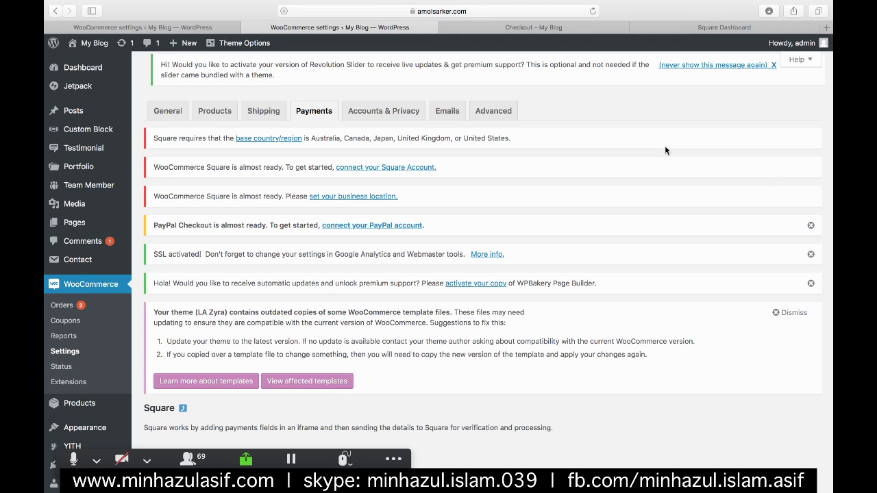
left_click(496, 112)
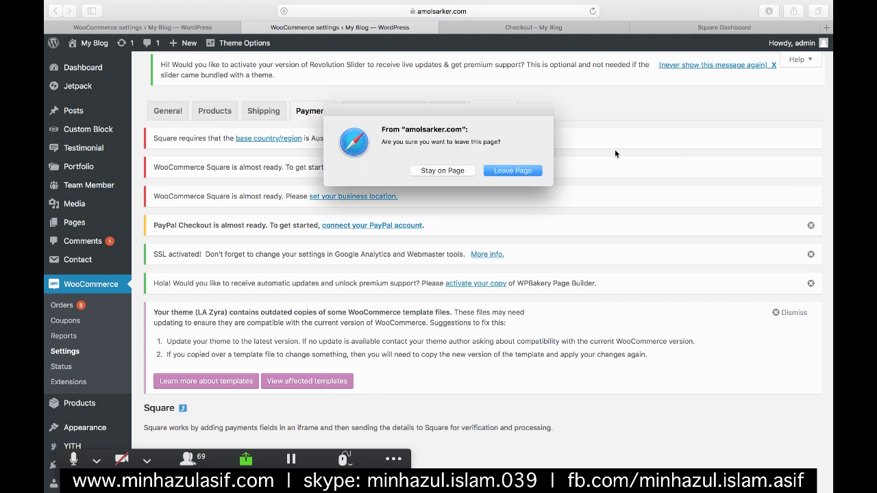
left_click(429, 171)
scroll(362, 274, "down", 3)
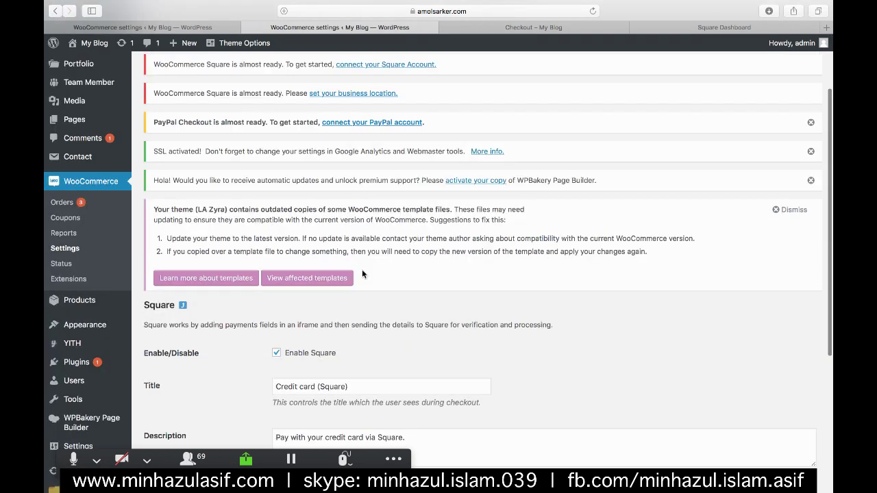
scroll(362, 274, "down", 6)
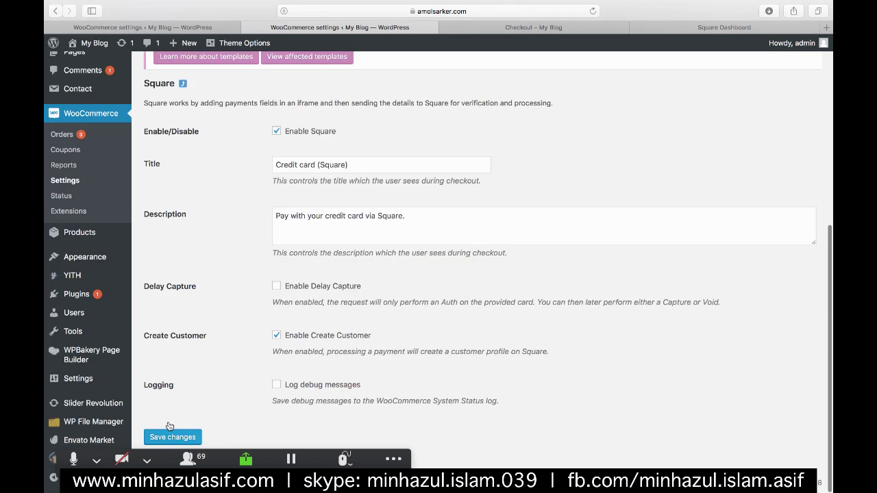
left_click(172, 436)
scroll(539, 203, "up", 9)
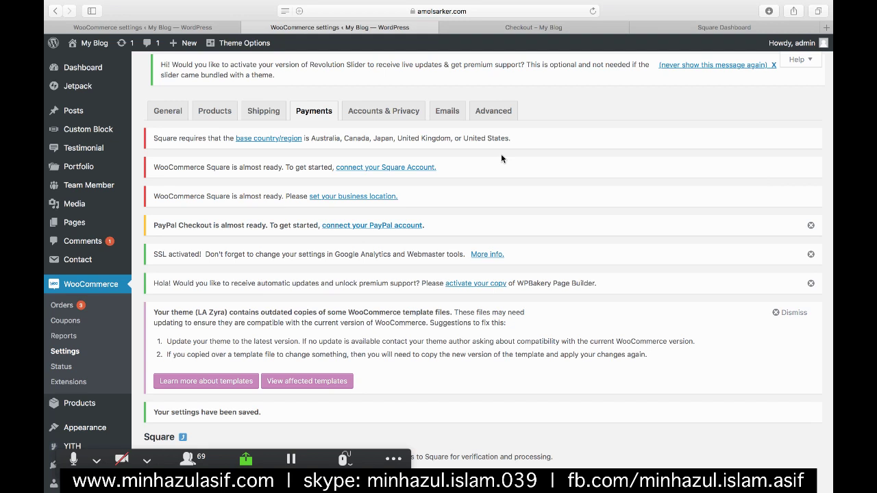
- Highlight Square's supported countries list, then return to the Crowdcast session in Chrome
scroll(501, 154, "up", 3)
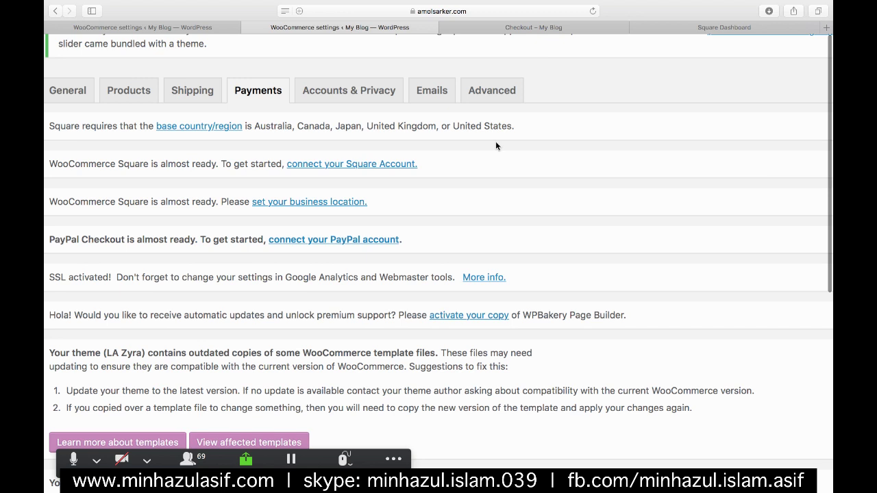
scroll(495, 141, "left", 2)
scroll(495, 141, "up", 1)
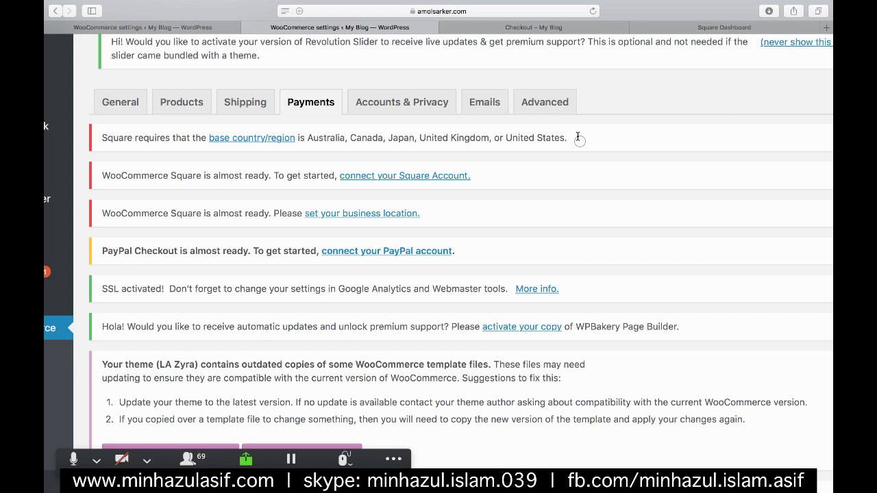
left_click_drag(574, 137, 306, 138)
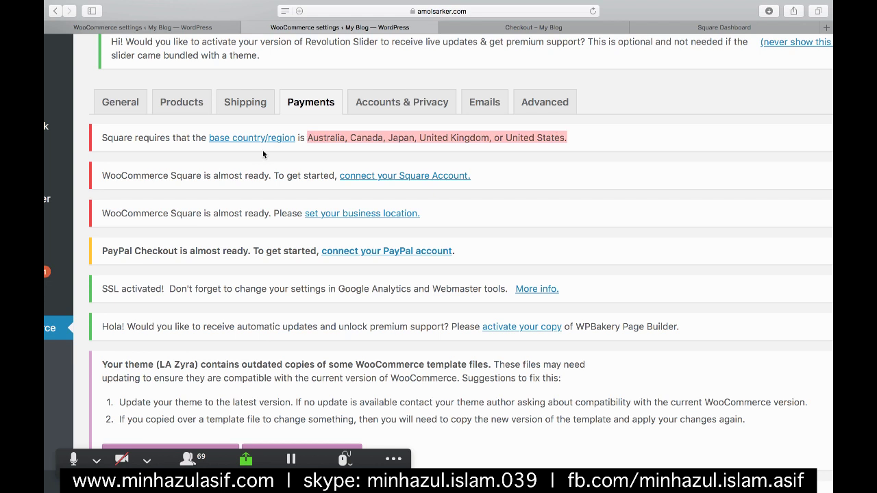
mouse_move(830, 81)
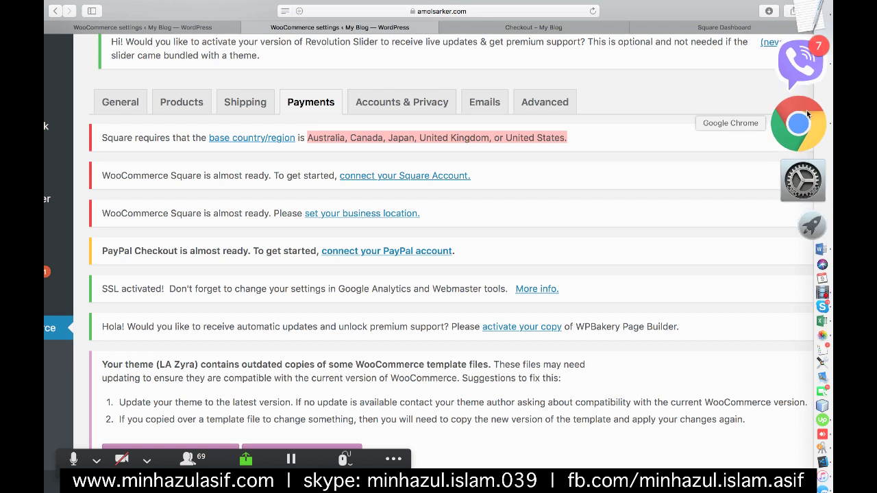
left_click(806, 115)
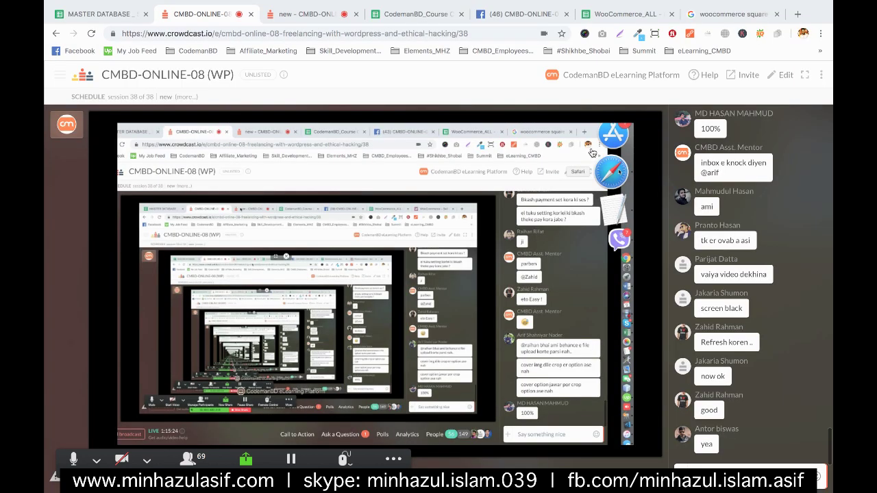
- Open the WooCommerce_ALL sheet, select C14 and D23, and scroll to the product category tables
left_click(611, 13)
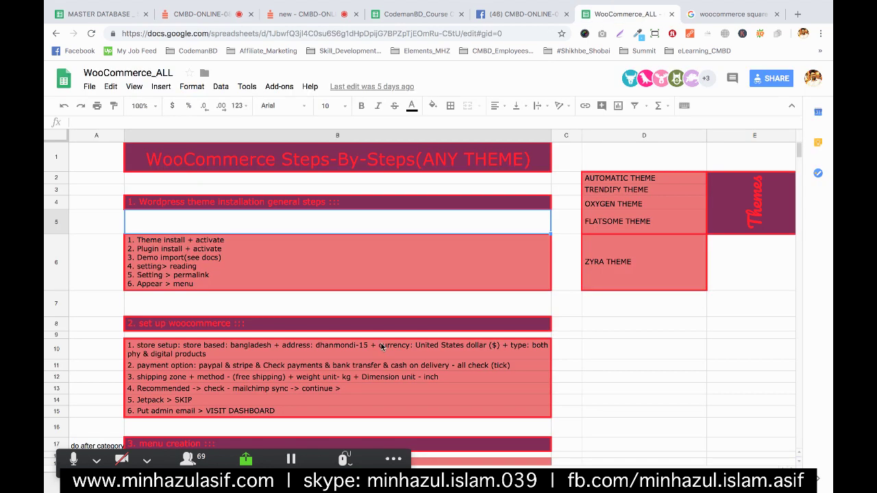
scroll(534, 376, "down", 2)
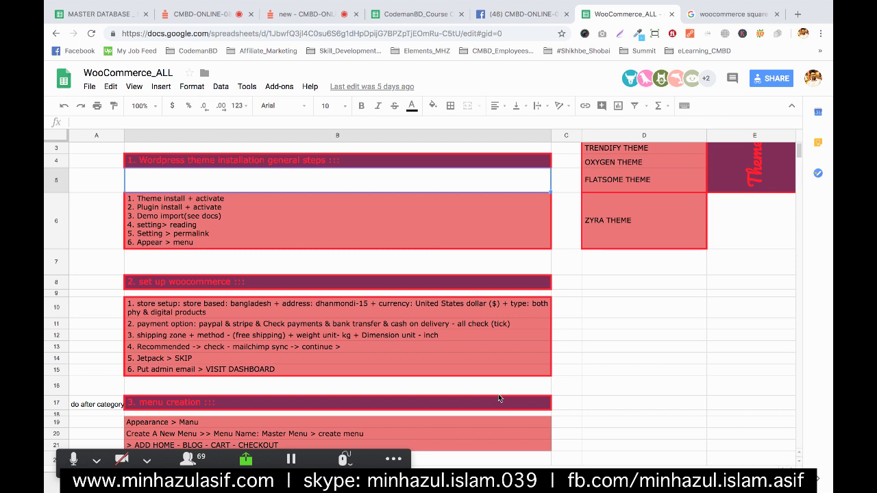
left_click(566, 358)
scroll(572, 367, "down", 5)
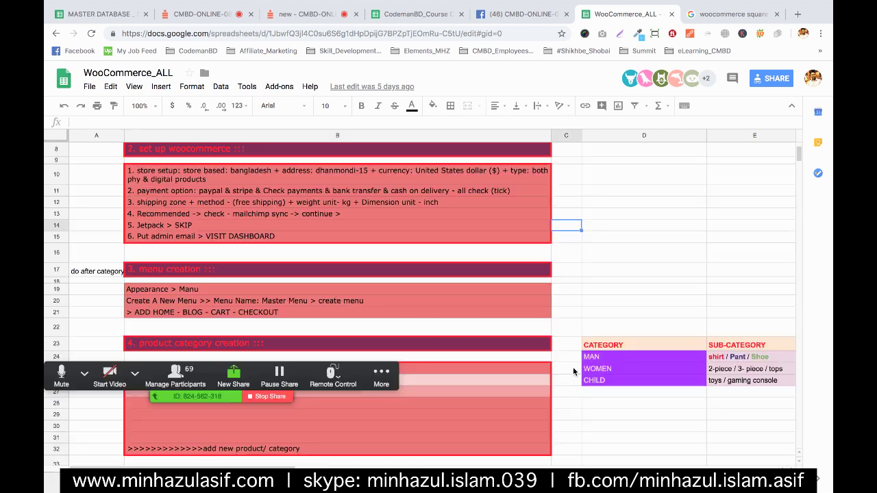
left_click(590, 344)
scroll(494, 394, "down", 3)
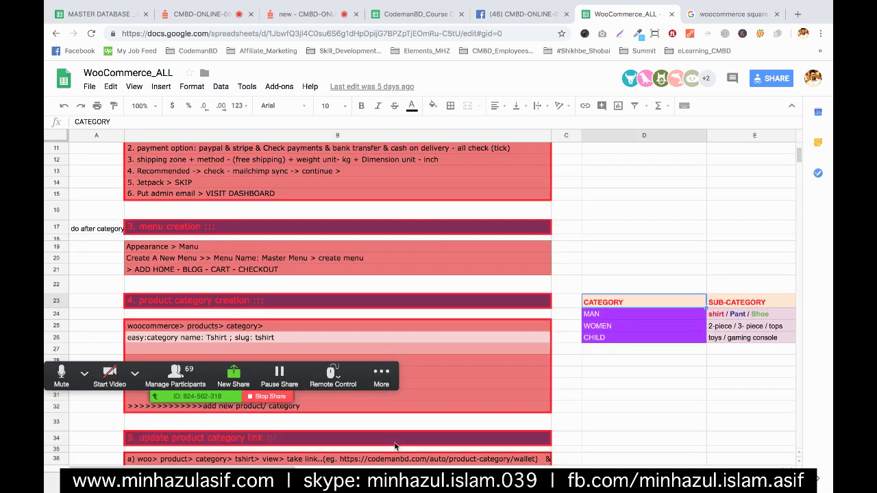
scroll(394, 442, "down", 5)
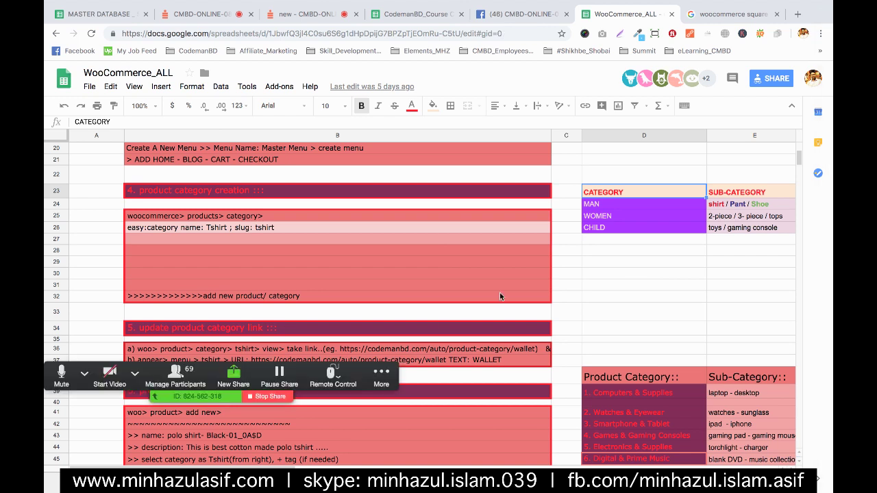
- Scroll the WooCommerce_ALL sheet to the Bkash checkout and gateway configuration notes around rows 86–101
left_click(630, 296)
scroll(441, 281, "down", 1)
scroll(441, 281, "down", 10)
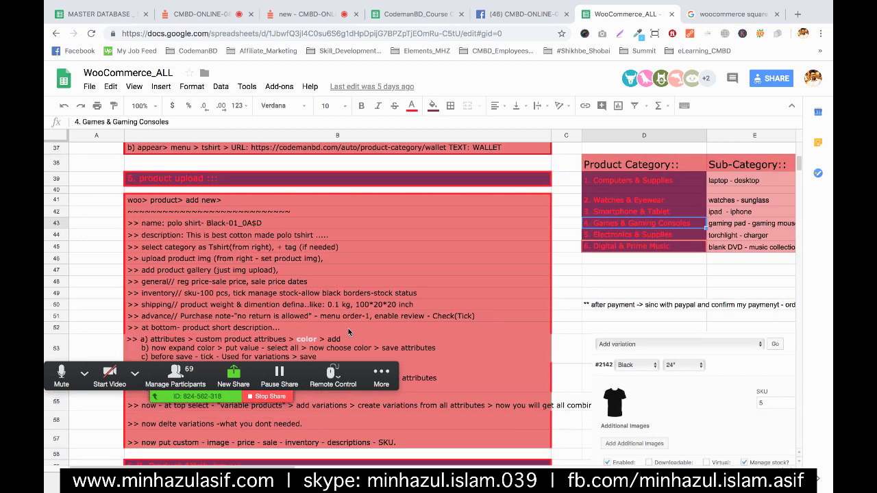
scroll(348, 332, "down", 15)
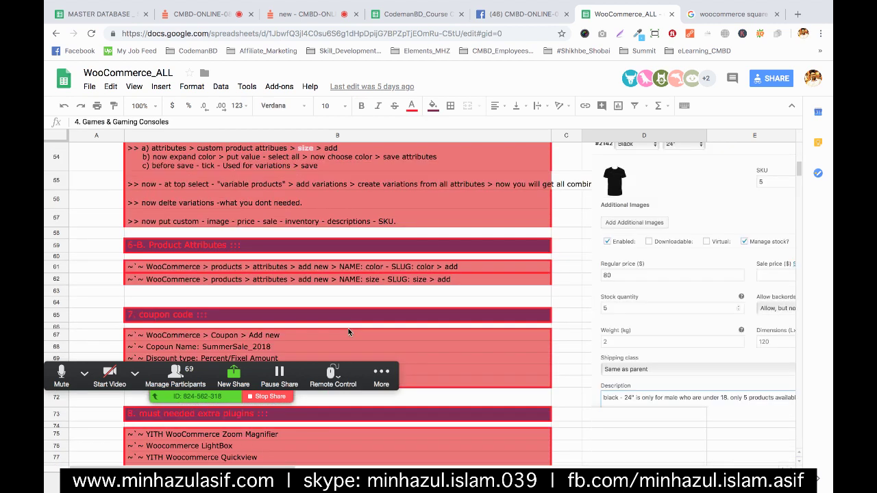
scroll(348, 332, "down", 15)
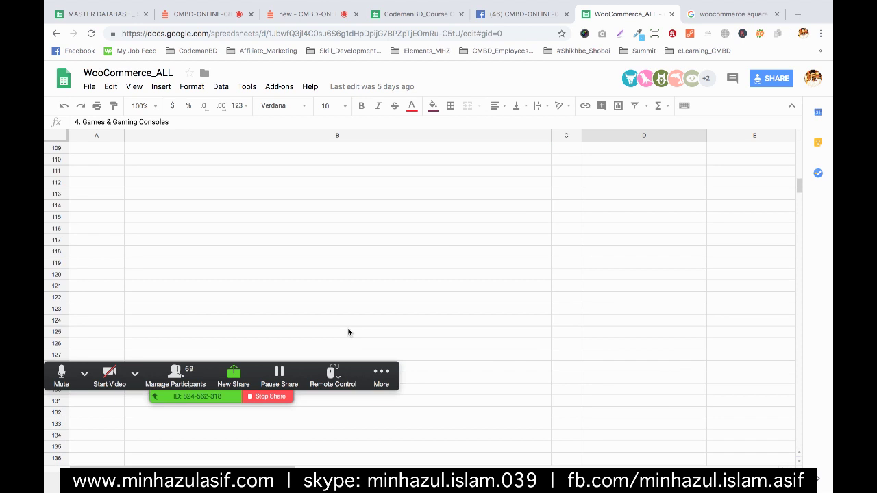
scroll(348, 332, "up", 6)
scroll(348, 332, "up", 5)
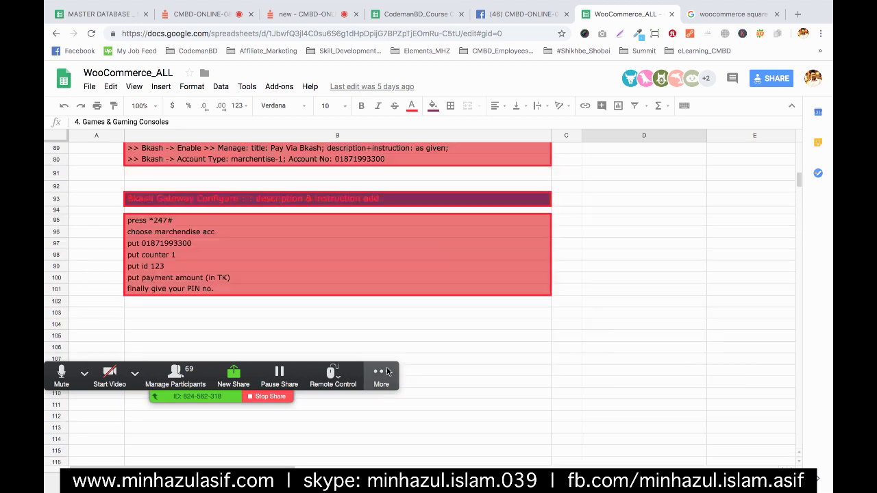
scroll(490, 360, "up", 6)
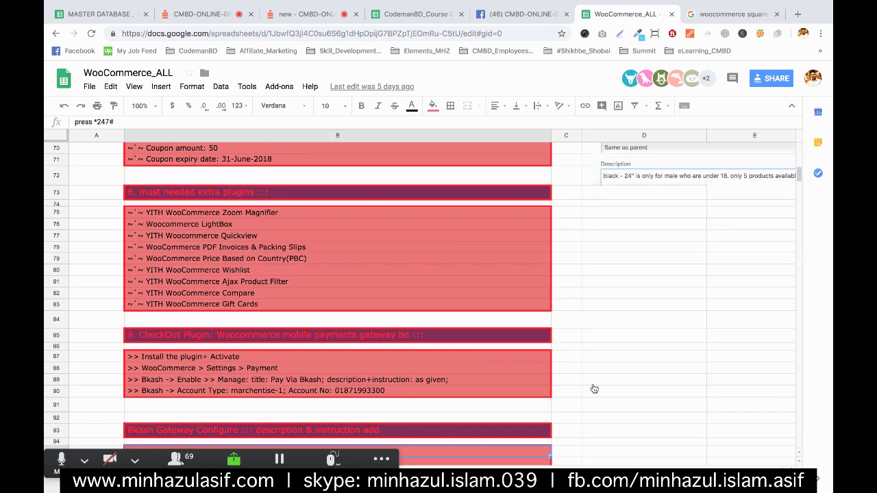
left_click(596, 354)
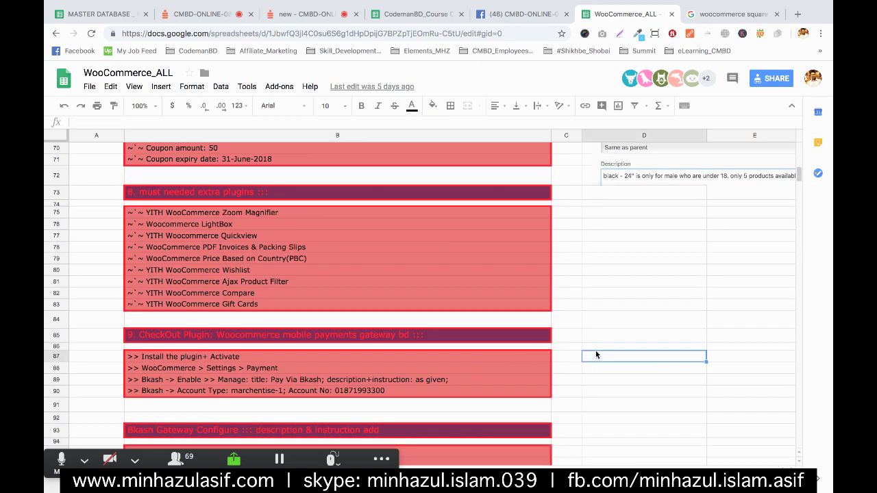
scroll(382, 330, "down", 4)
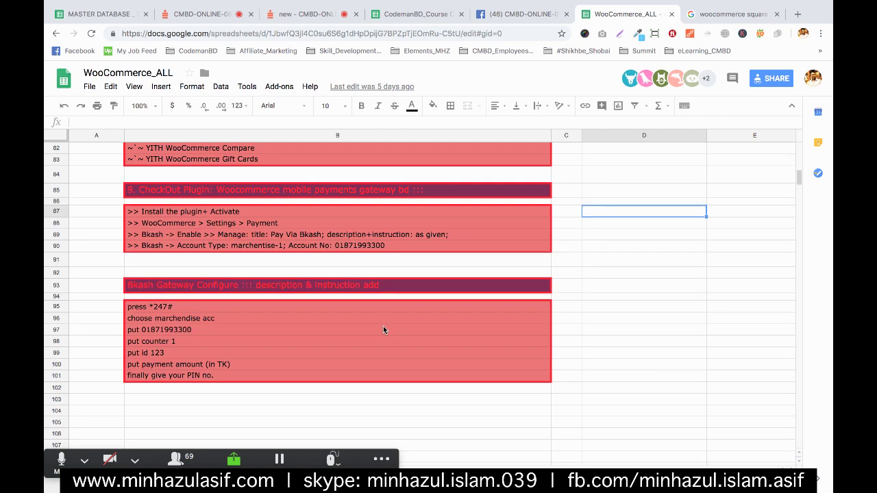
scroll(382, 330, "down", 2)
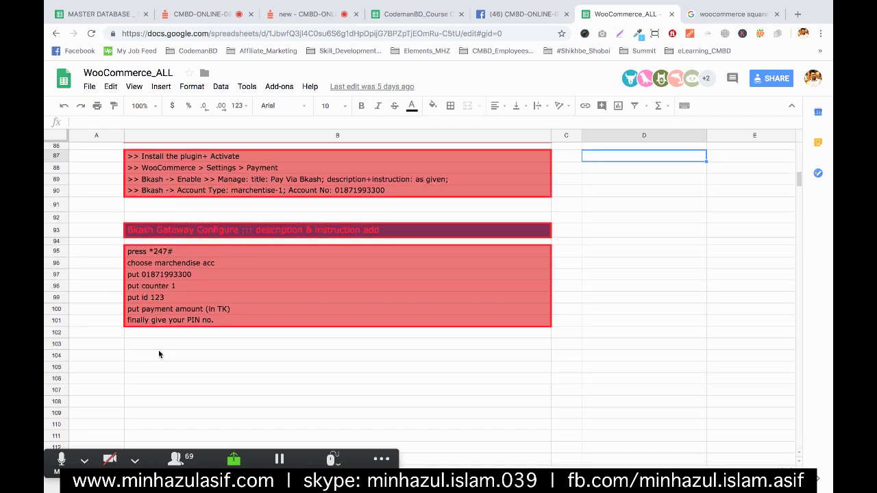
- Write 'Square Debit/Credit Card - Payment Gateway -' in B104 with the pasted country list and 'For Based Shop'
left_click(158, 354)
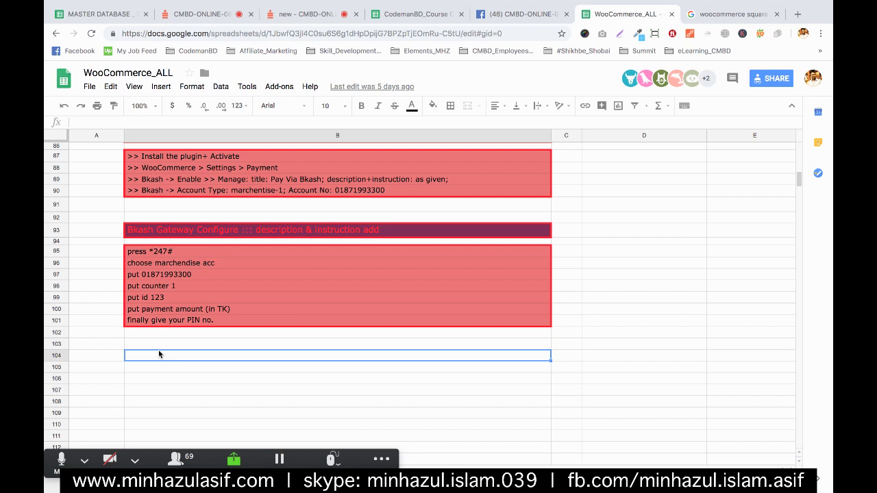
double_click(159, 354)
type("Square ")
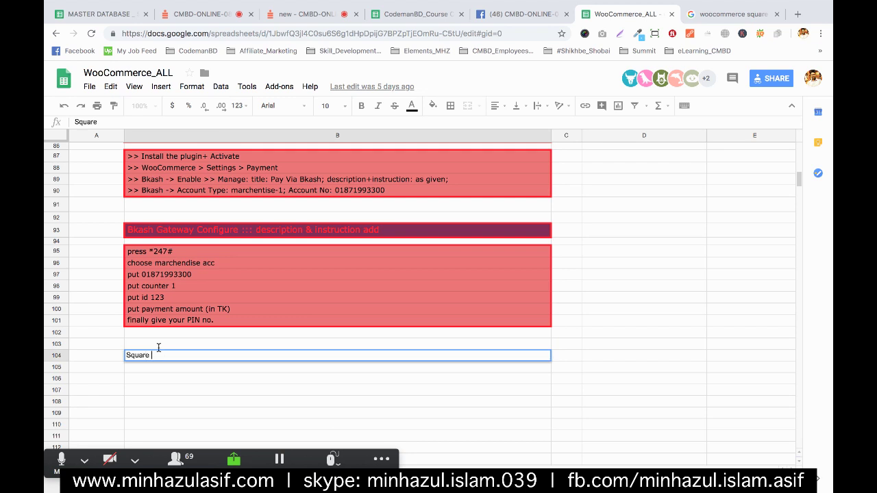
type("Debir/Credir")
key("BackSpace")
type("t Card")
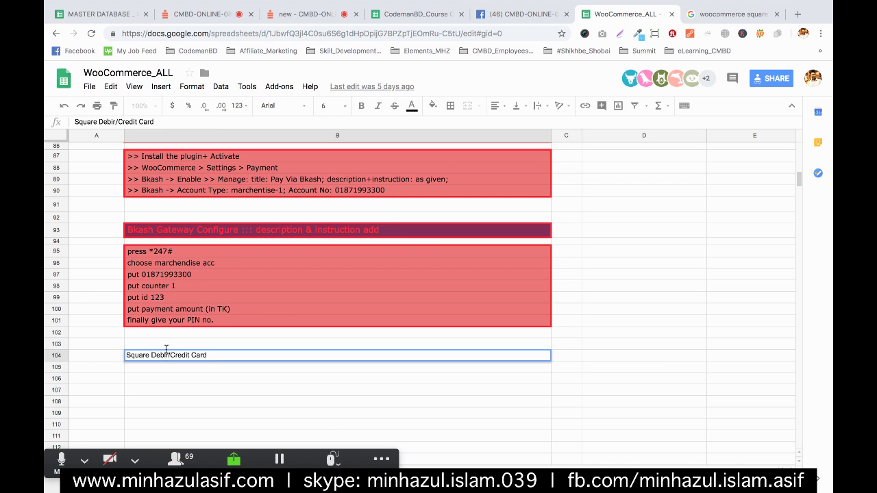
key("BackSpace")
type("t")
left_click(211, 351)
type("- Payment ")
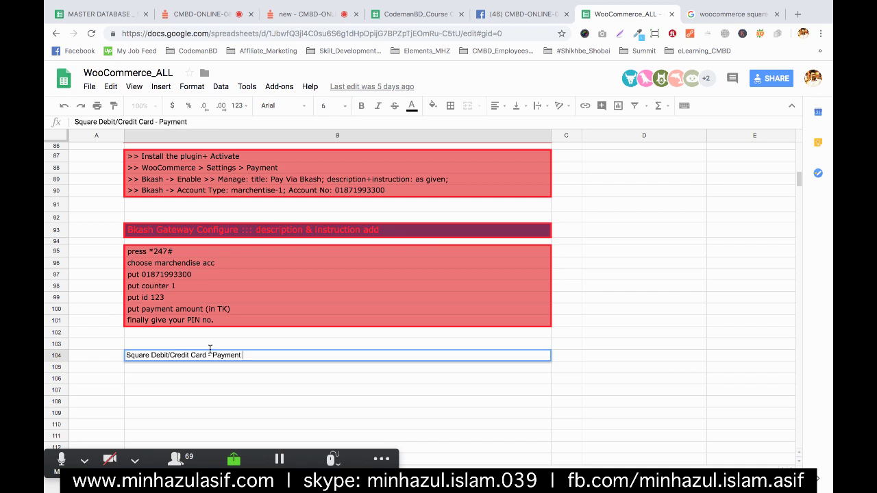
type("Gateway -")
type("Australia, Canada, Japan, United Kingdom, or United States.")
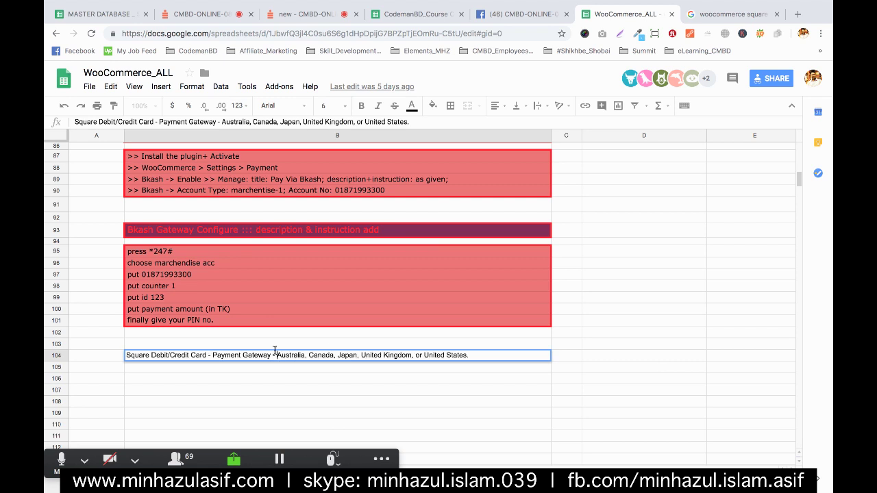
type("For ")
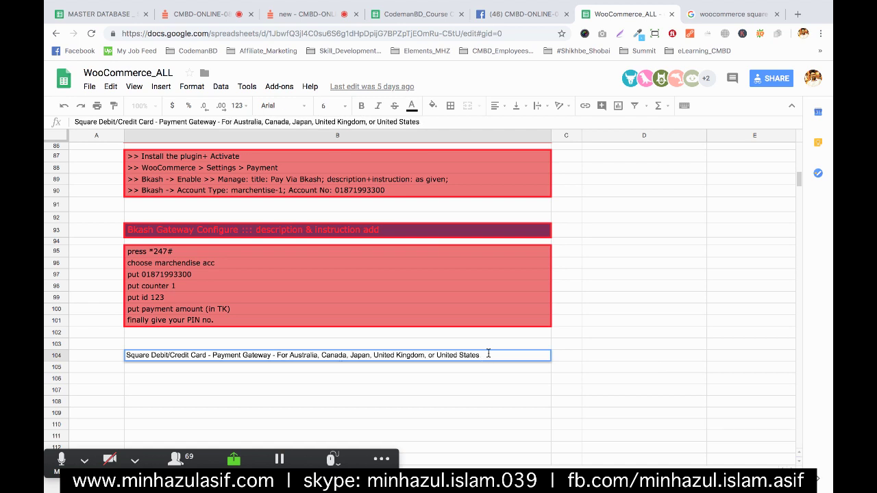
type("Based Shop")
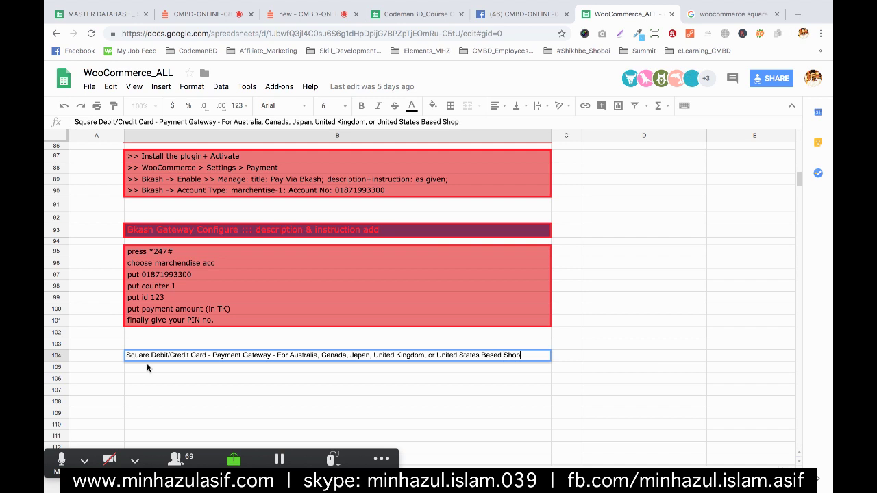
key("Return")
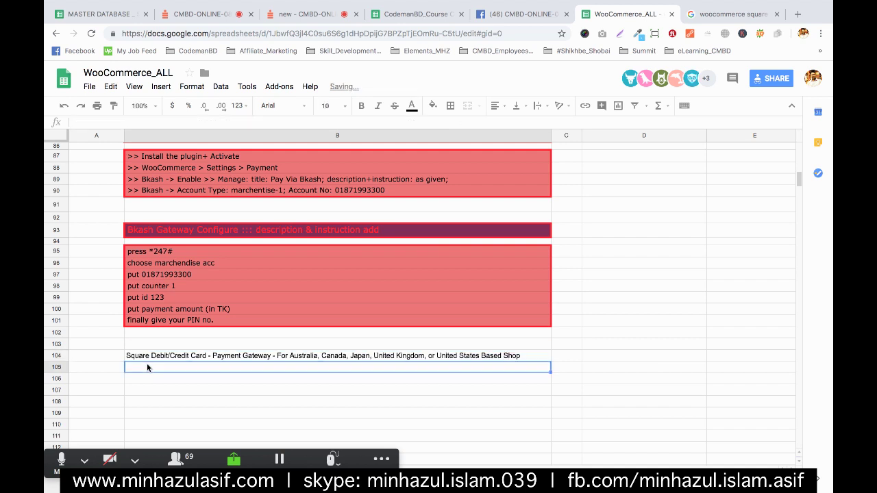
- Copy the two red-filled Bkash instruction lines into B105:B106
left_click_drag(184, 251, 182, 263)
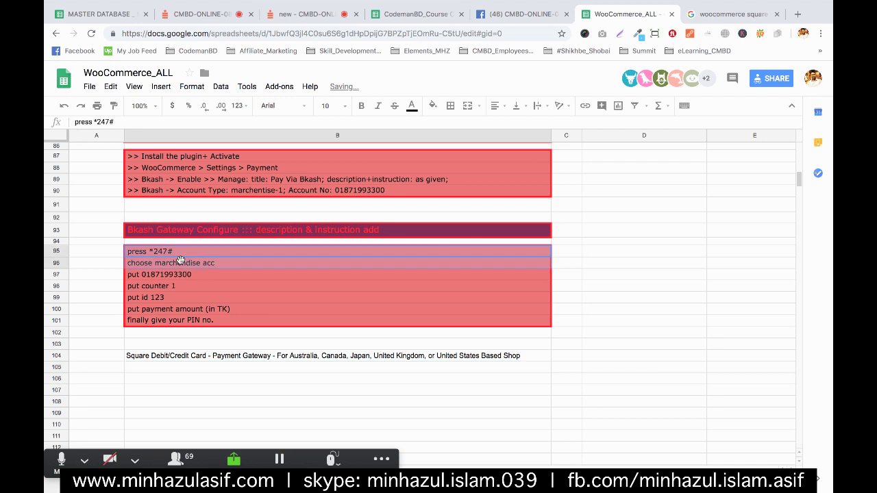
key("ctrl+c")
left_click(136, 366)
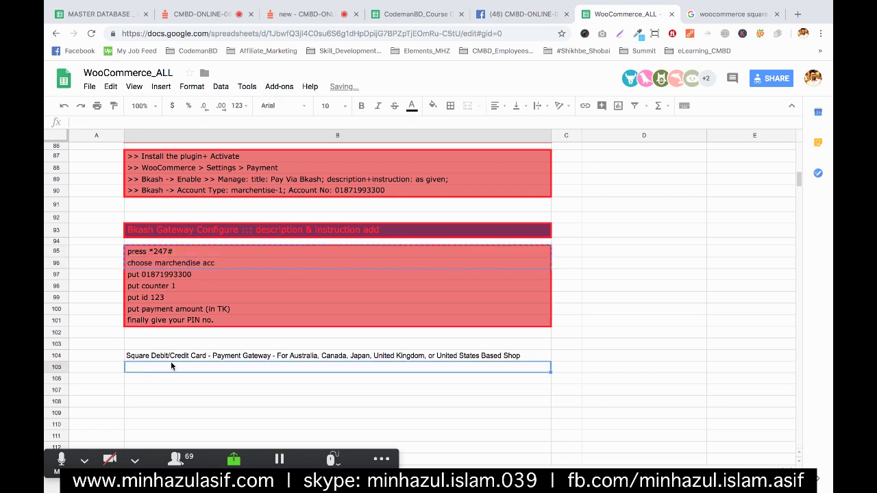
key("ctrl+v")
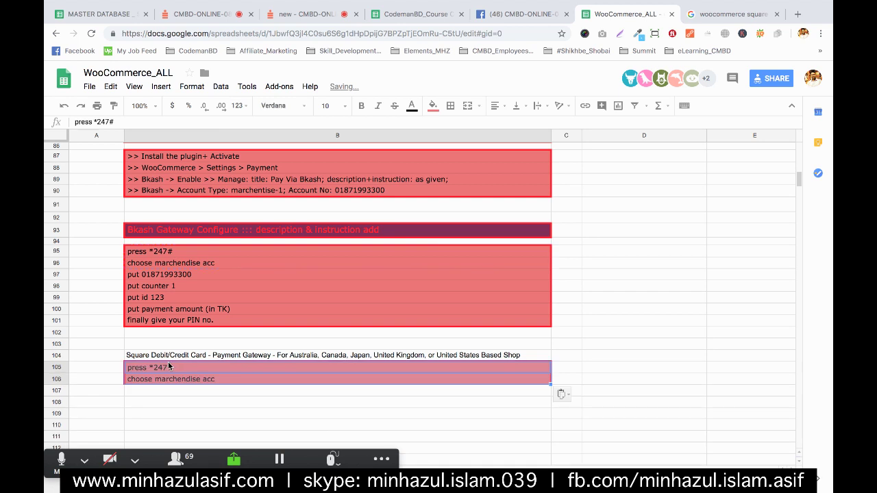
- Replace the pasted text in B105 with 'Ask client to signup'
double_click(196, 366)
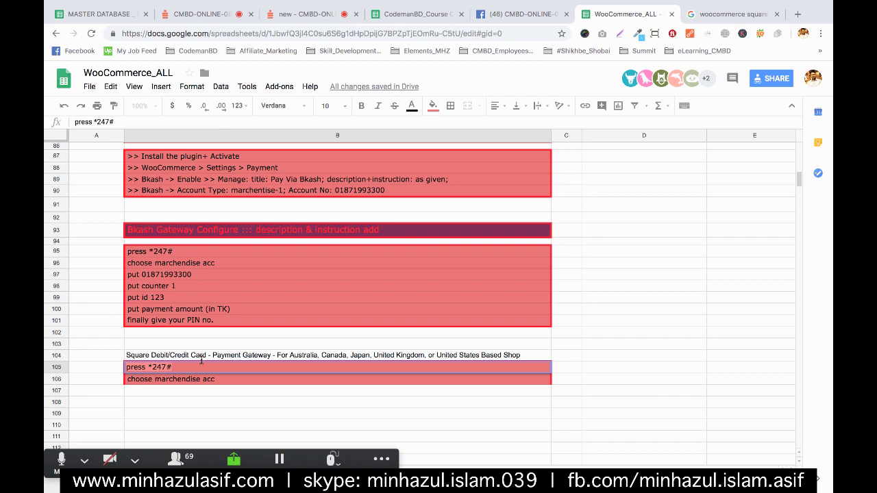
key("ctrl+a")
type("Ask ")
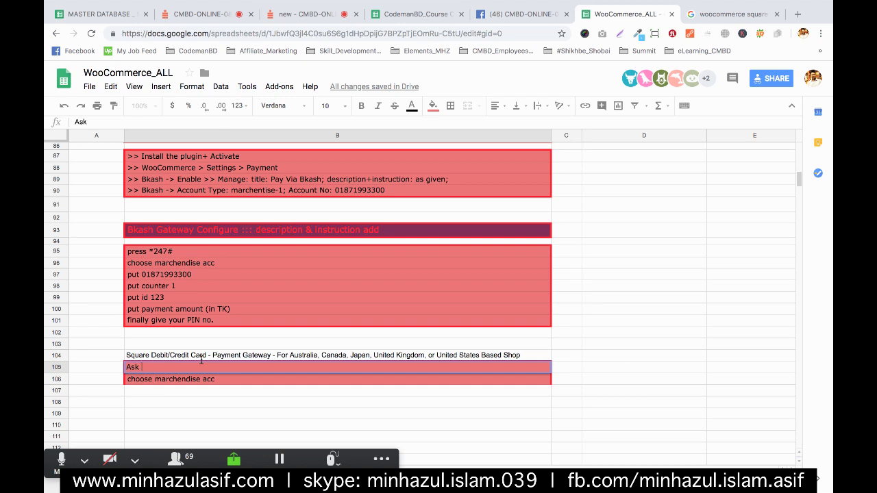
type("client to signup")
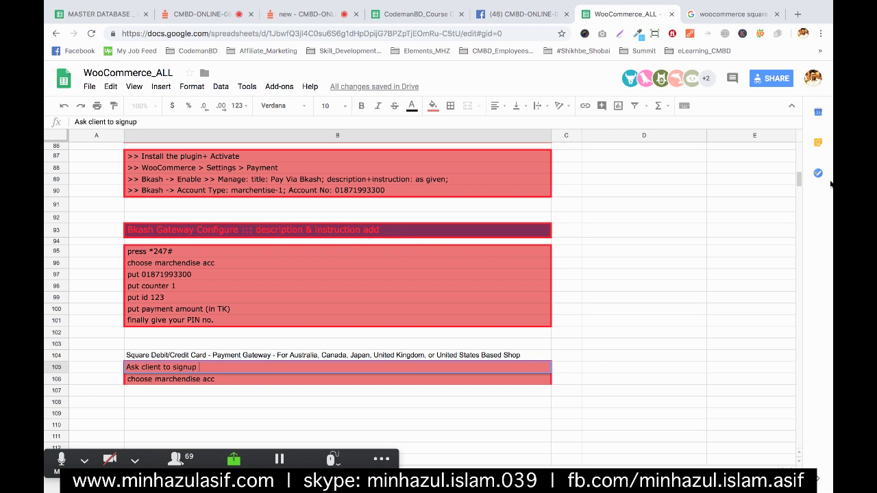
mouse_move(826, 89)
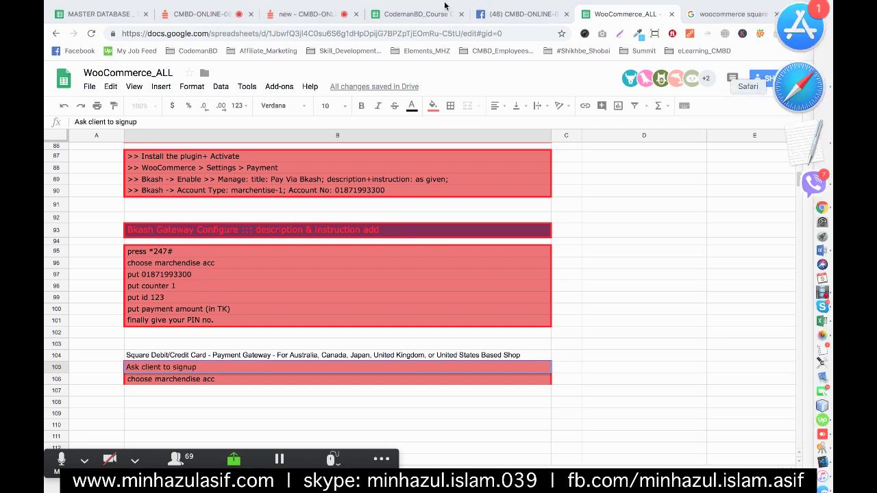
- In the browser, look through the Checkout, Square Dashboard and WooCommerce settings tabs, then show the tab overview
left_click(799, 87)
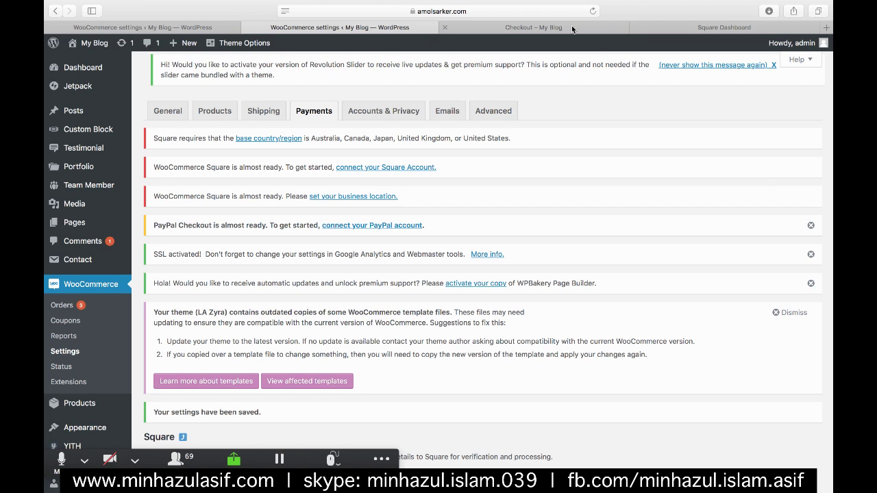
left_click(548, 27)
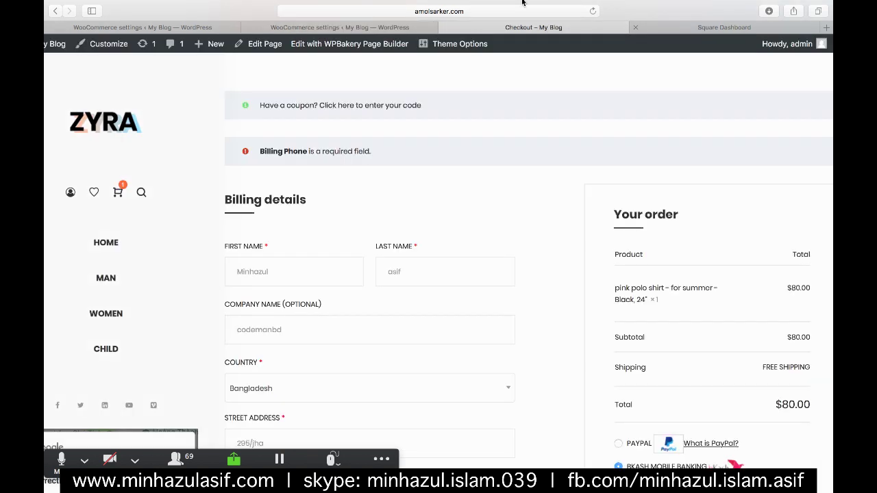
key("ctrl+Tab")
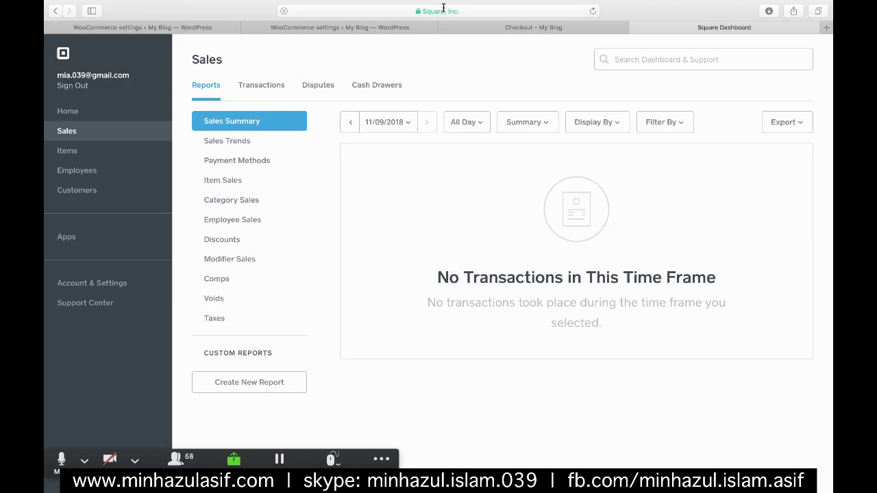
left_click(443, 7)
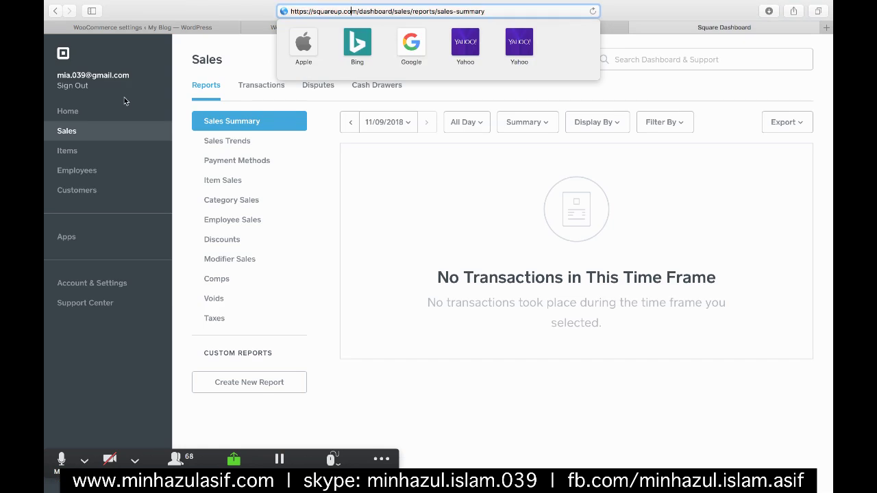
left_click(227, 88)
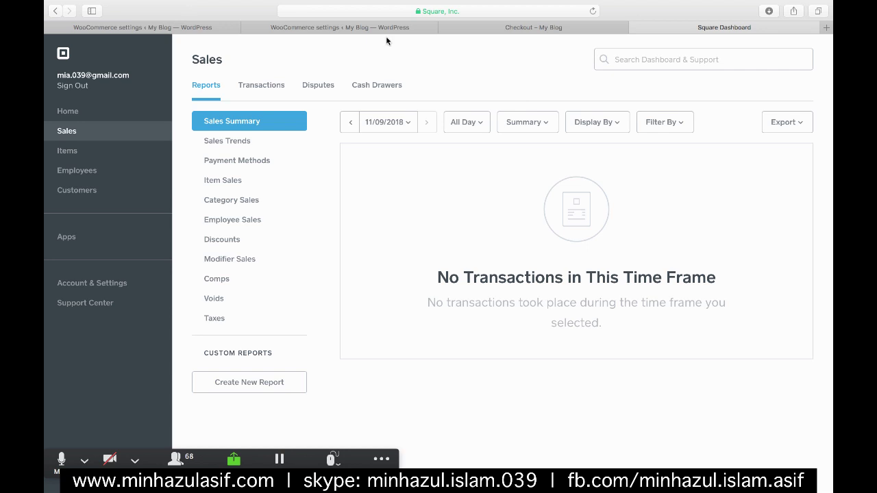
left_click(327, 27)
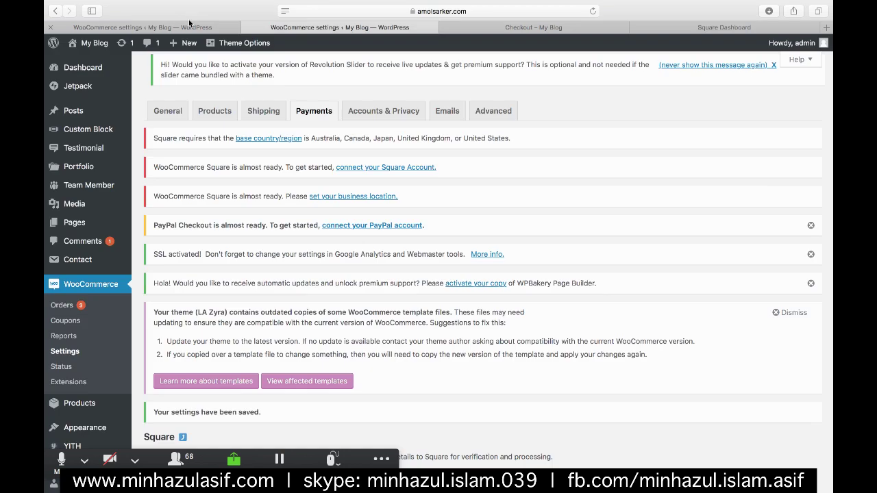
left_click(691, 27)
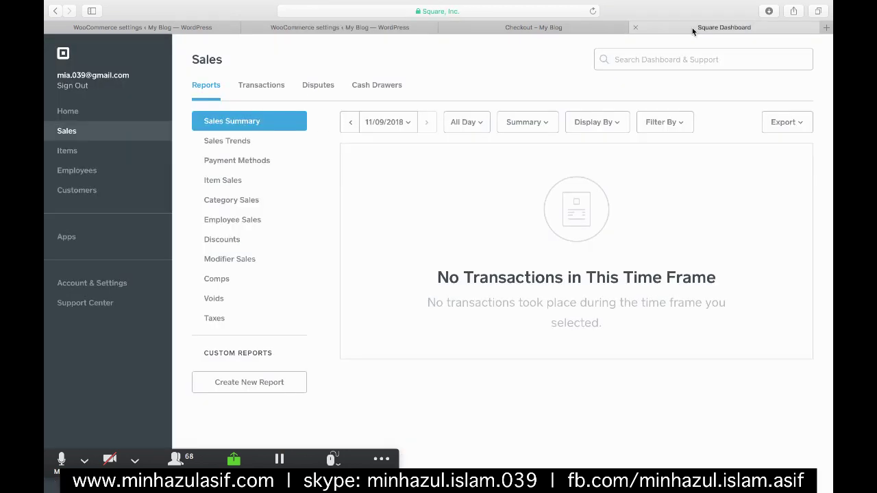
key("super+shift+backslash")
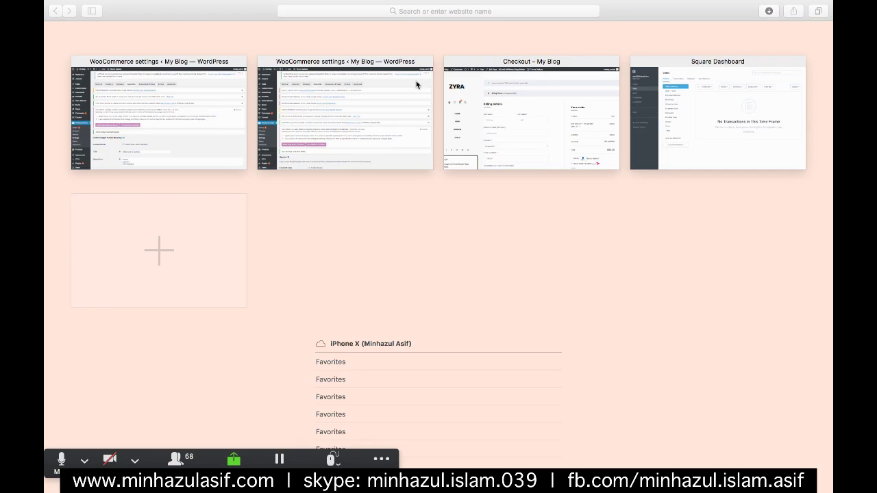
- Search Google for 'square signup' and copy the squareup.com/signup address
left_click(728, 96)
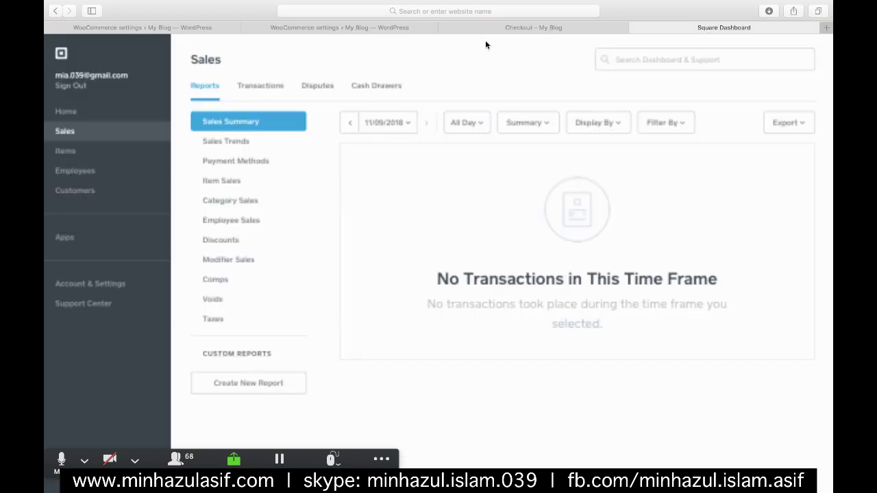
left_click(438, 10)
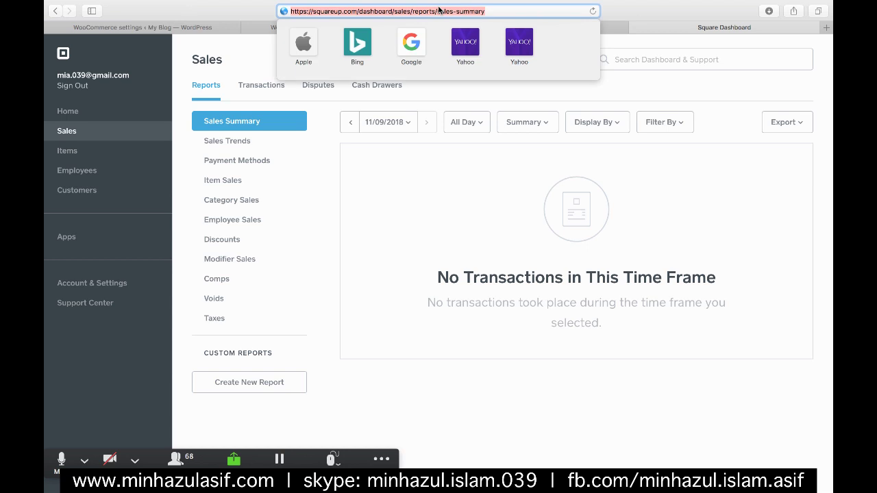
type("s")
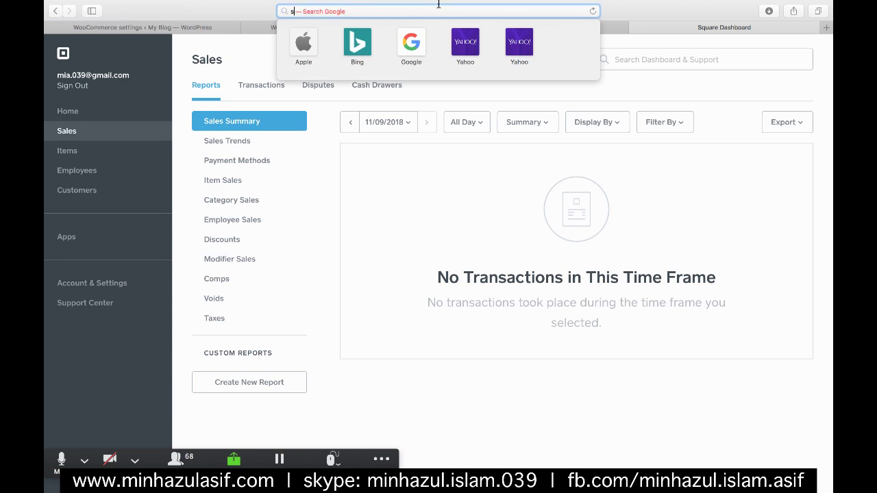
type("q")
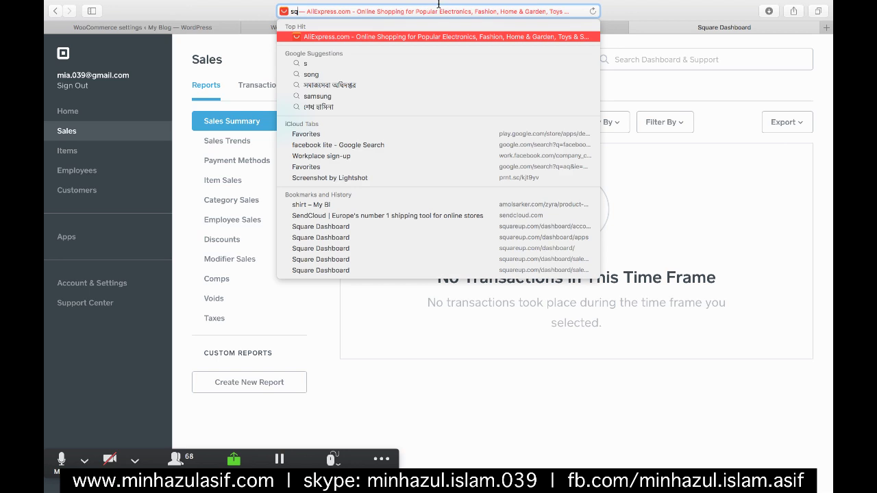
type("uare")
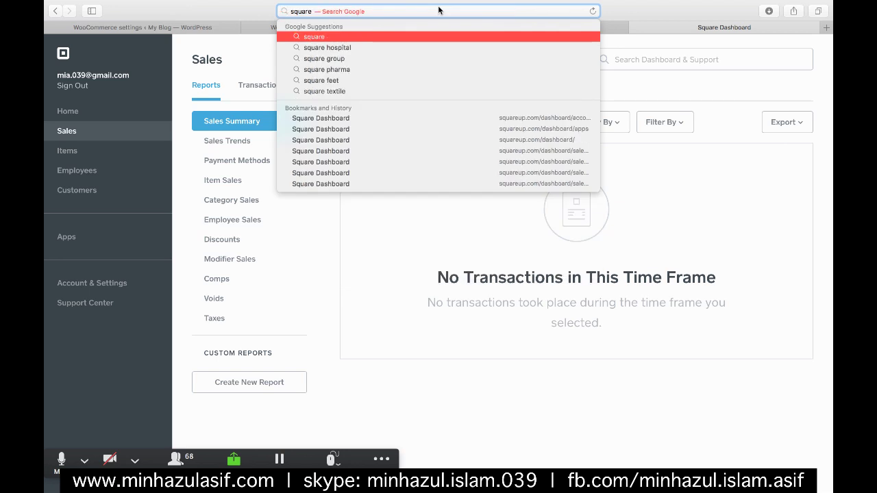
type(" signup")
key("Return")
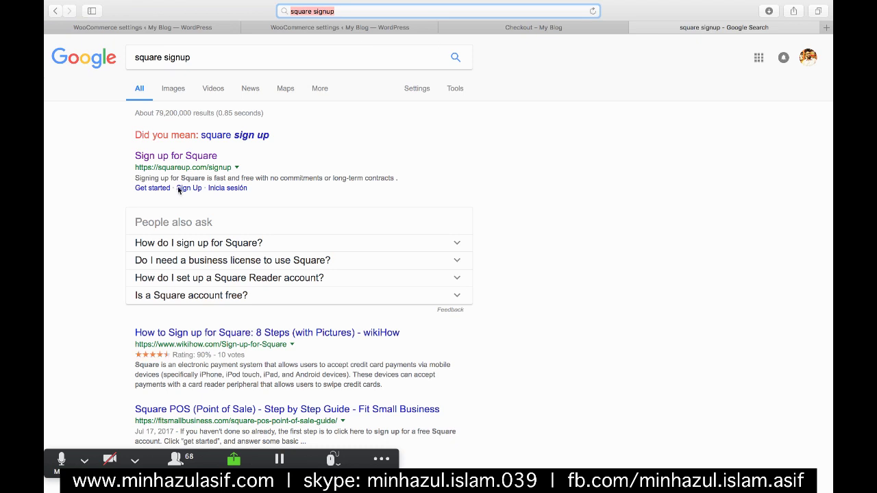
left_click_drag(130, 168, 223, 165)
key("super+c")
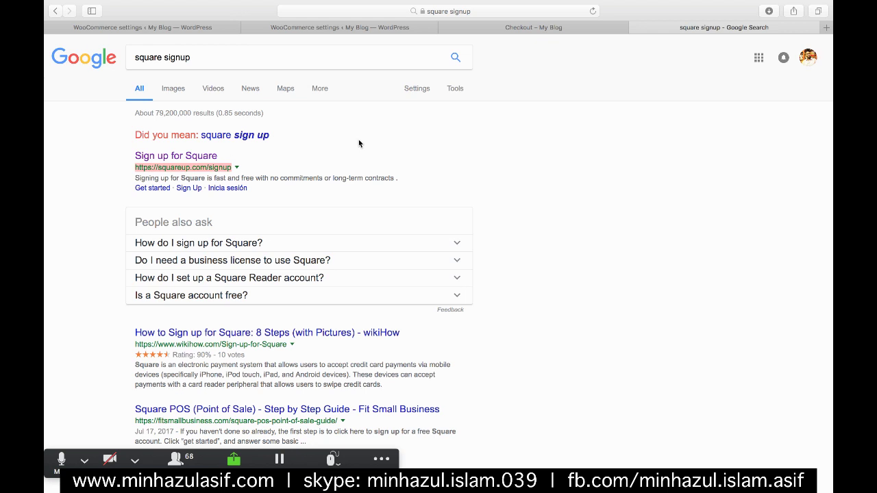
key("super+Tab")
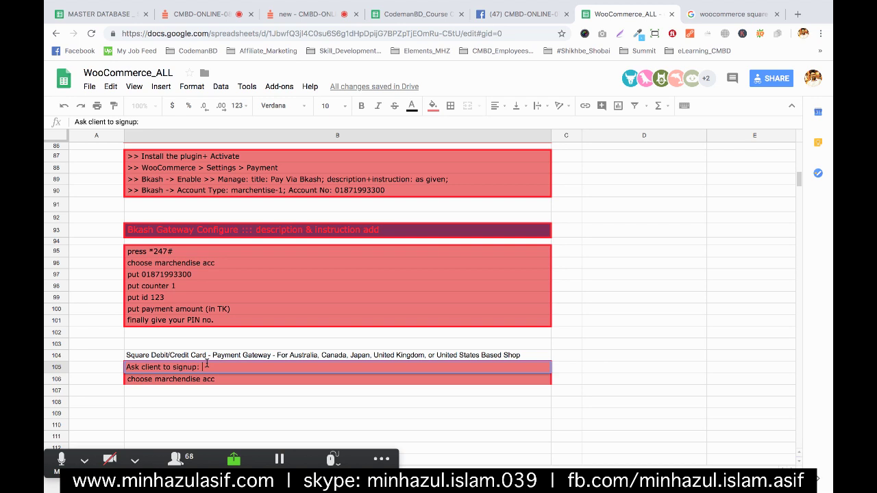
- Paste the signup link into B105 and note in B106 that the client adds a Mastercard/Visa or payment gateway
key("super+v")
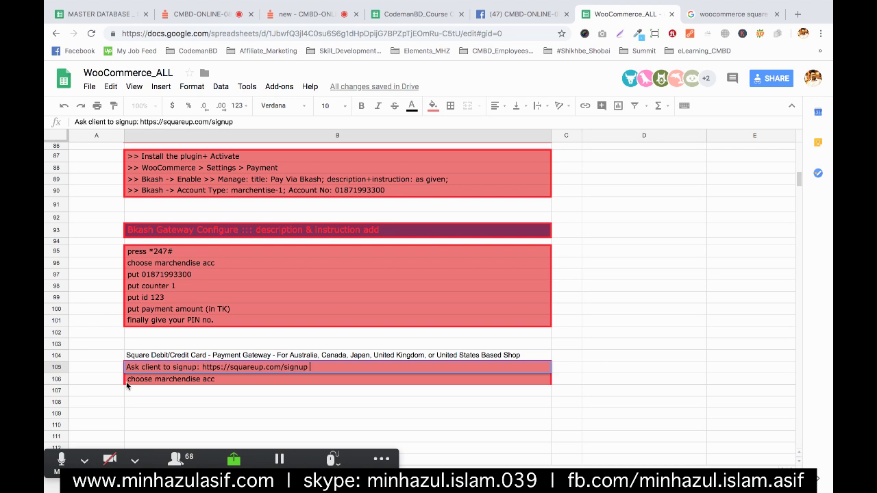
left_click(142, 380)
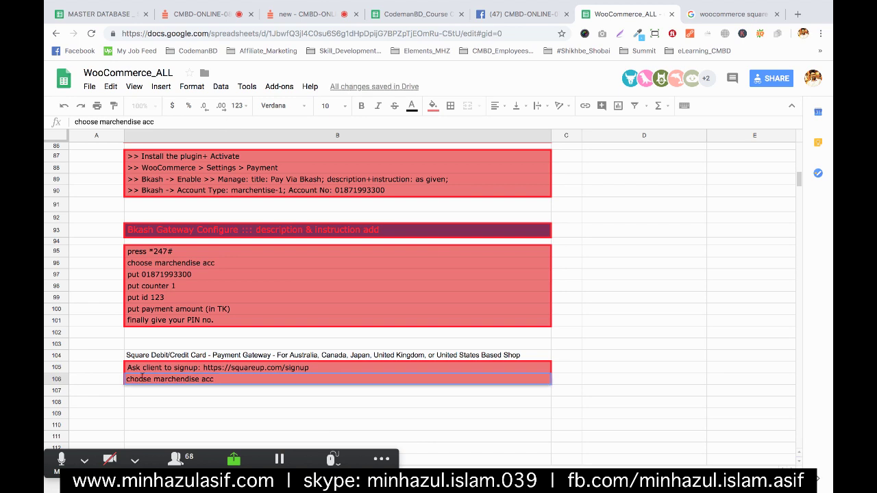
type("Cli")
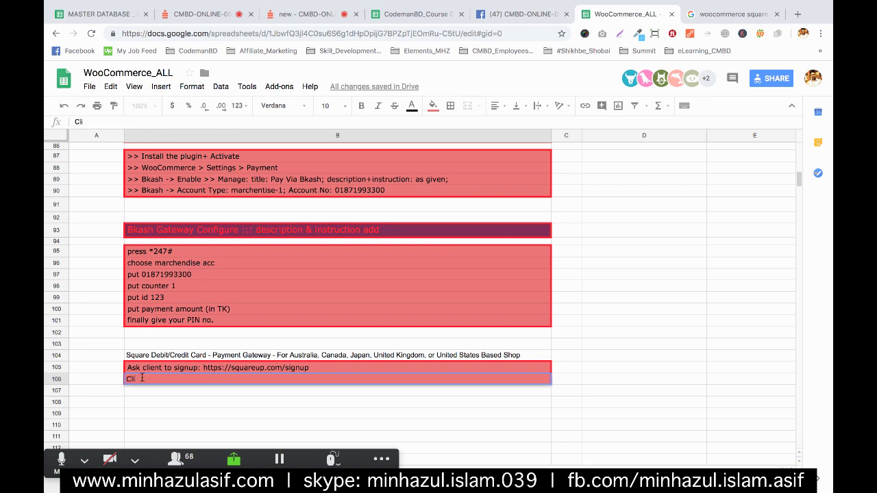
type("ent will add his master")
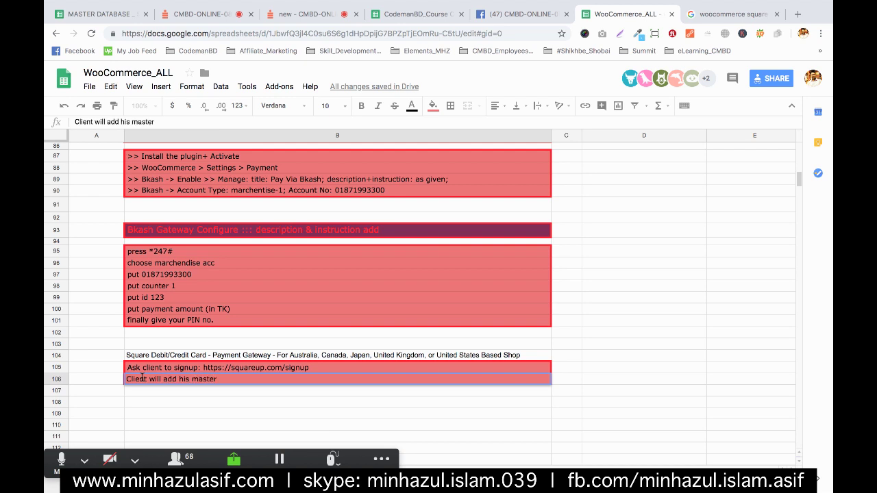
type(" card / visa card ")
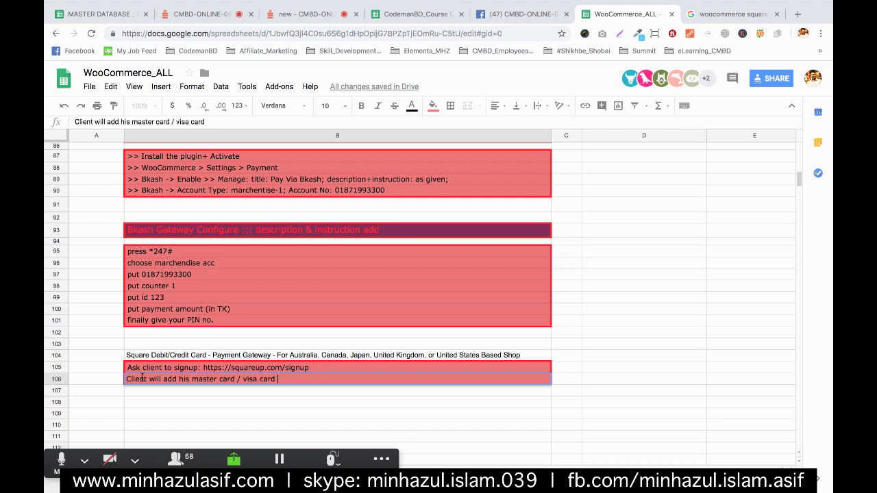
type("or payment gatew")
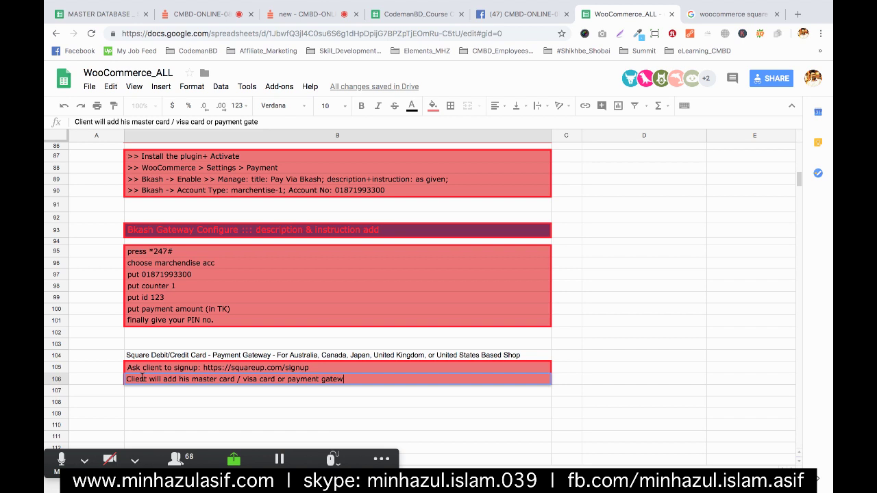
type("ay to get payment")
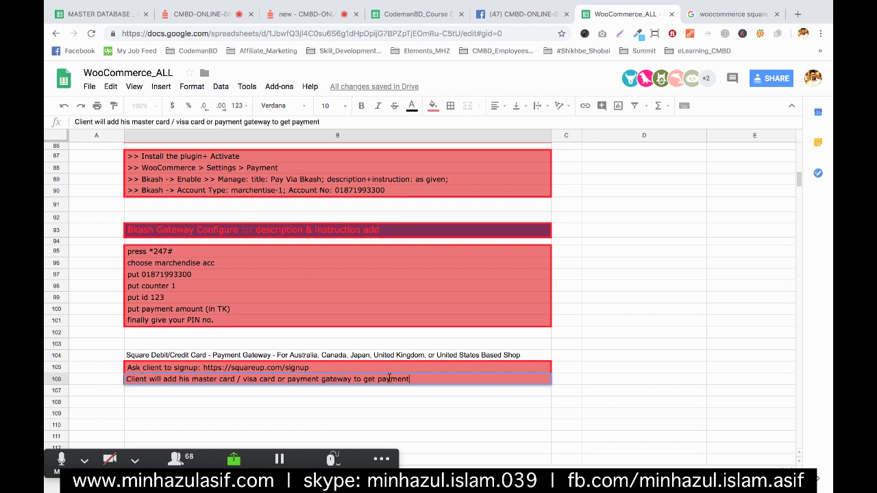
key("Return")
- Copy B106 into B107 and rewrite it as 'Add new plugin "Square For WooCommerce"'
left_click(537, 379)
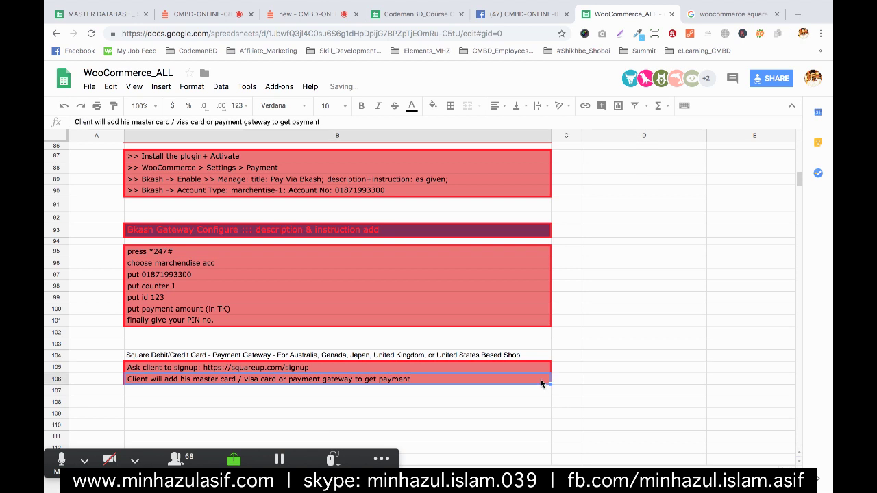
key("ctrl+c")
key("Down")
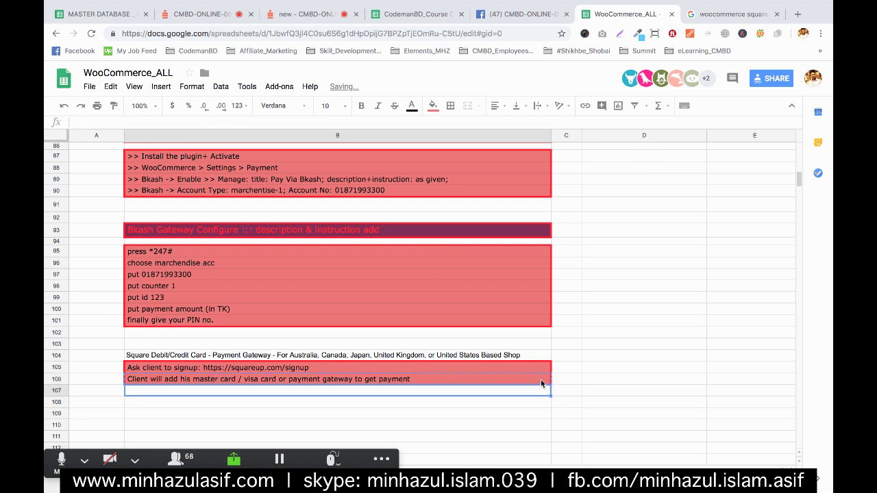
key("ctrl+v")
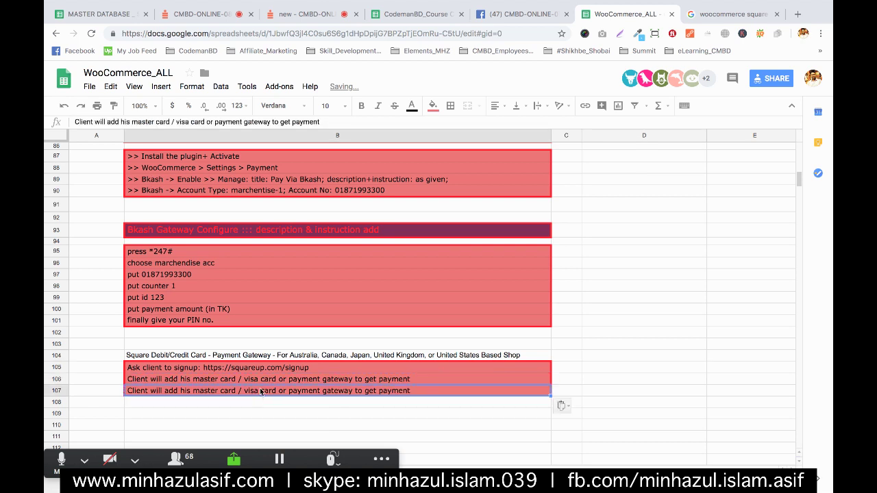
double_click(260, 390)
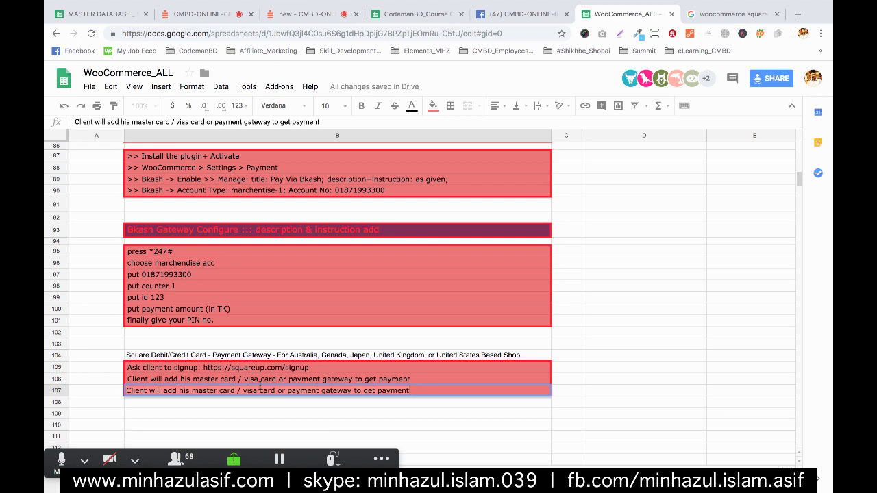
key("ctrl+a")
type("A")
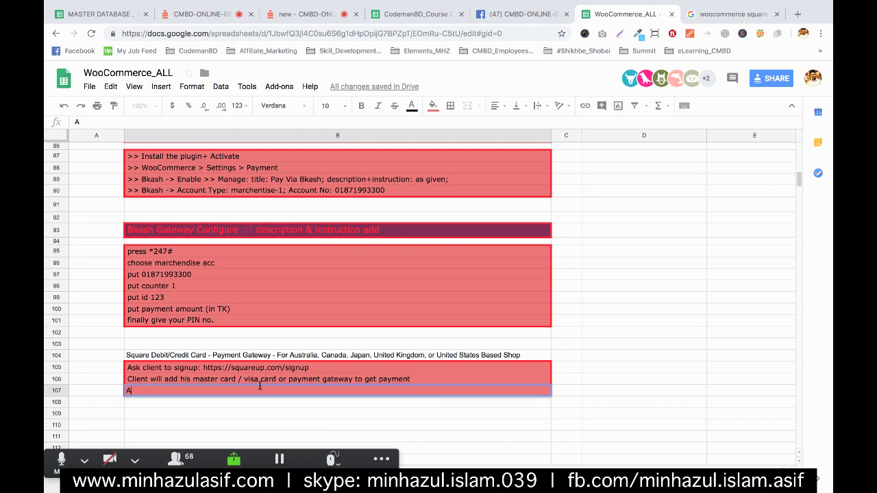
type("d ew")
key("BackSpace")
key("BackSpace")
type("ew plugin \" Sqwo")
key("BackSpace")
key("BackSpace")
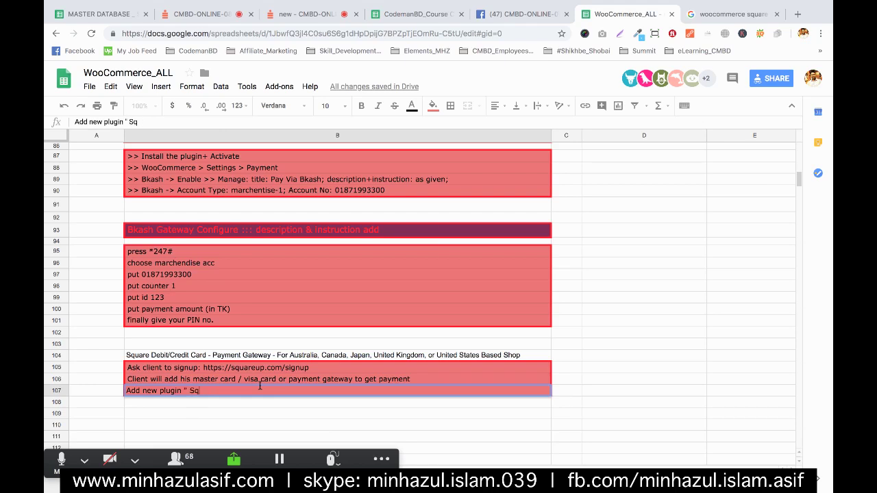
type("in \" Square For WooCommerce\"")
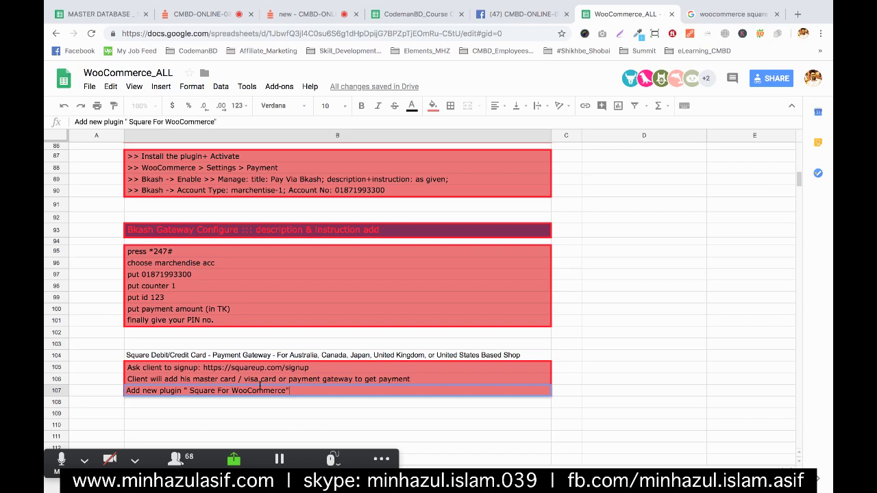
key("Return")
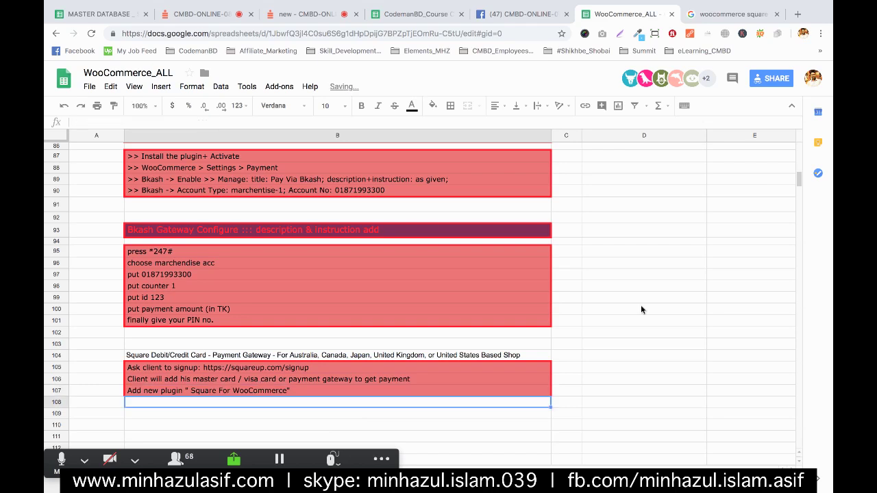
- Copy B107's red formatting into B108 and enter 'Settings> payment > enable square >' there
left_click(367, 390)
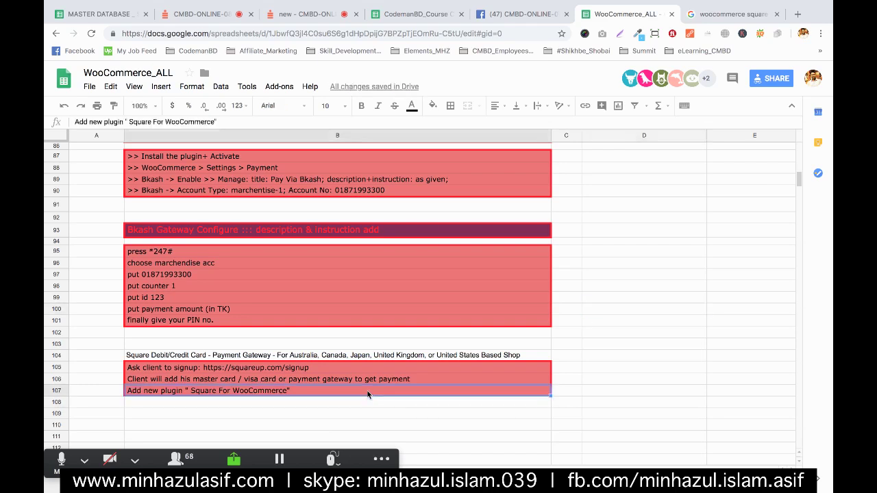
key("ctrl+c")
left_click(285, 400)
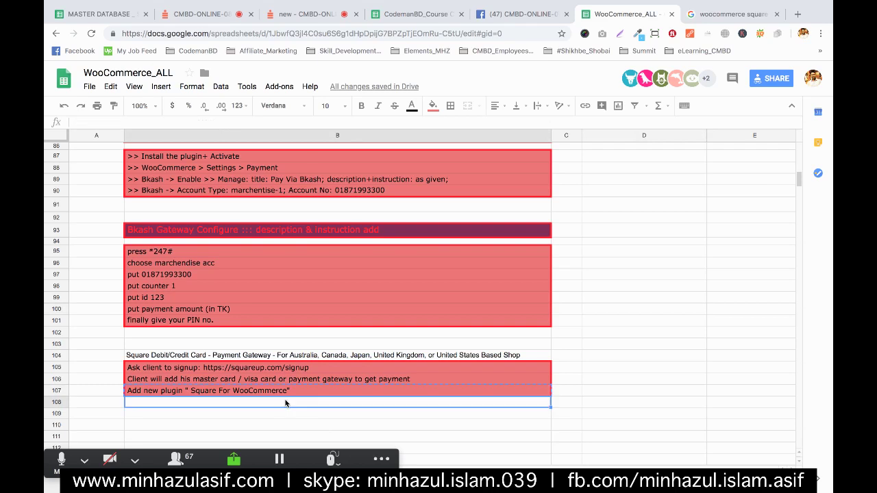
key("ctrl+v")
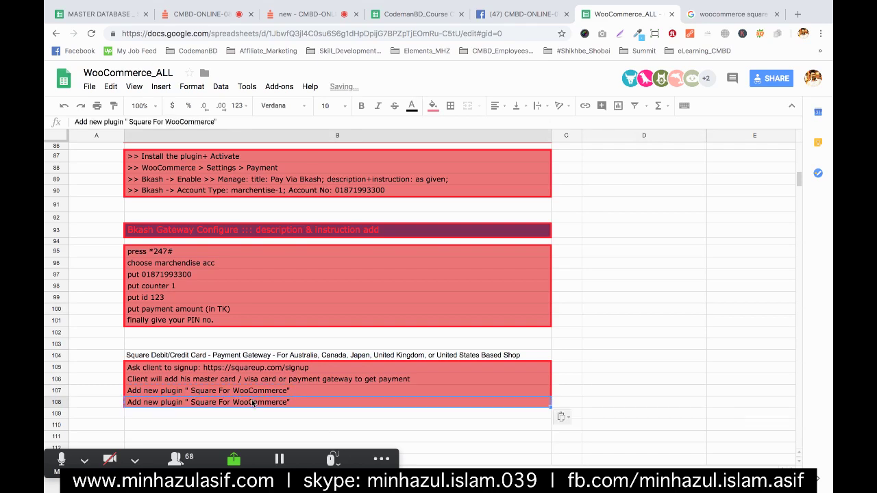
type("Settings")
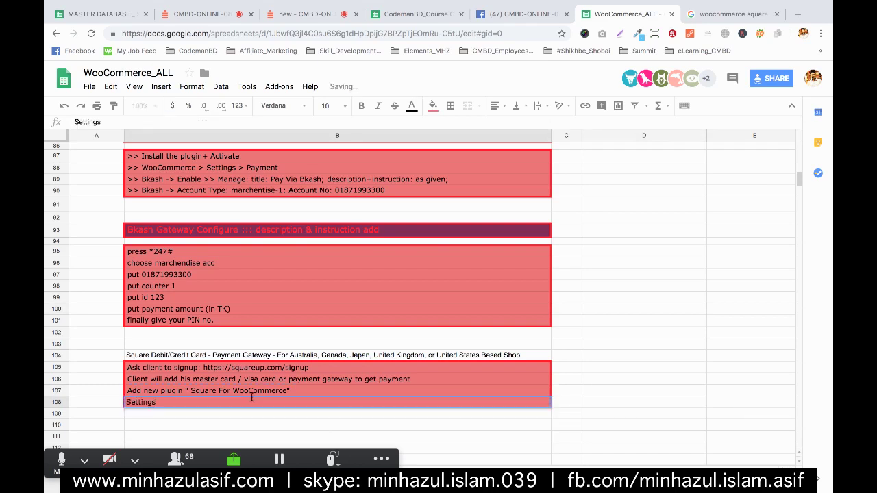
type("> payment")
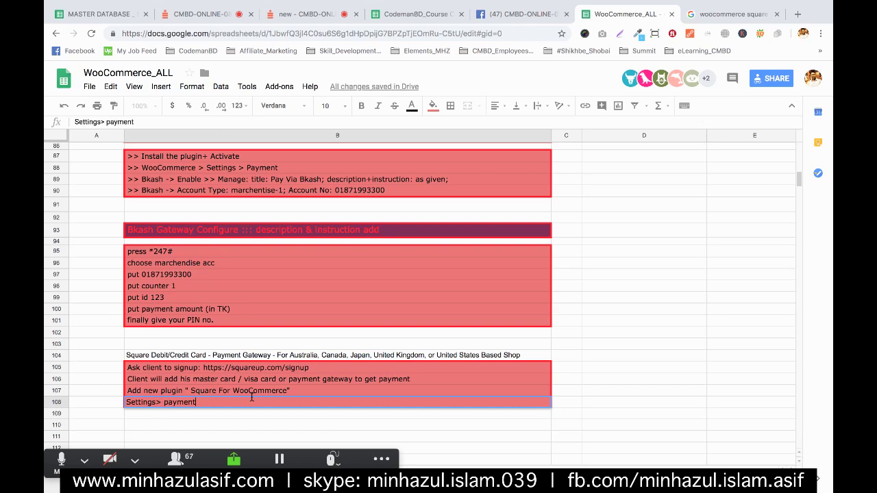
type(" > enable square >")
key("Return")
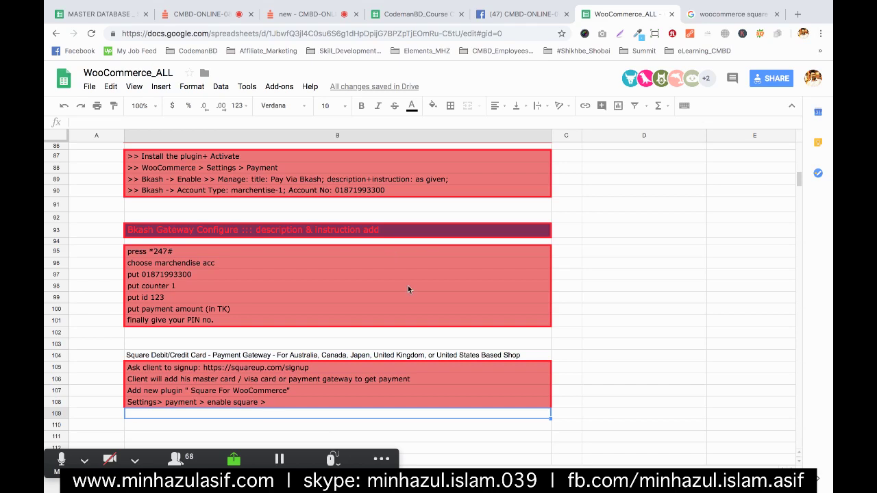
- Give the Square heading in B104 red text, dark purple fill and font size 12
left_click(411, 355)
left_click(418, 229, "ctrl")
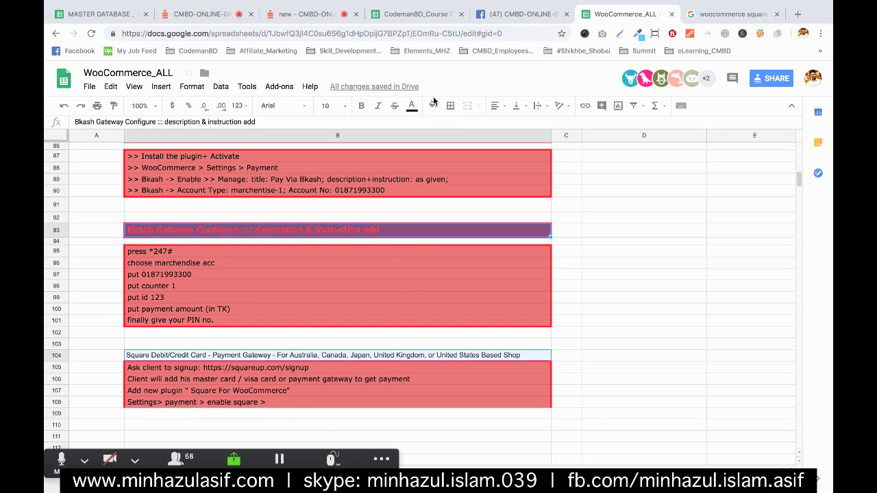
left_click(433, 104)
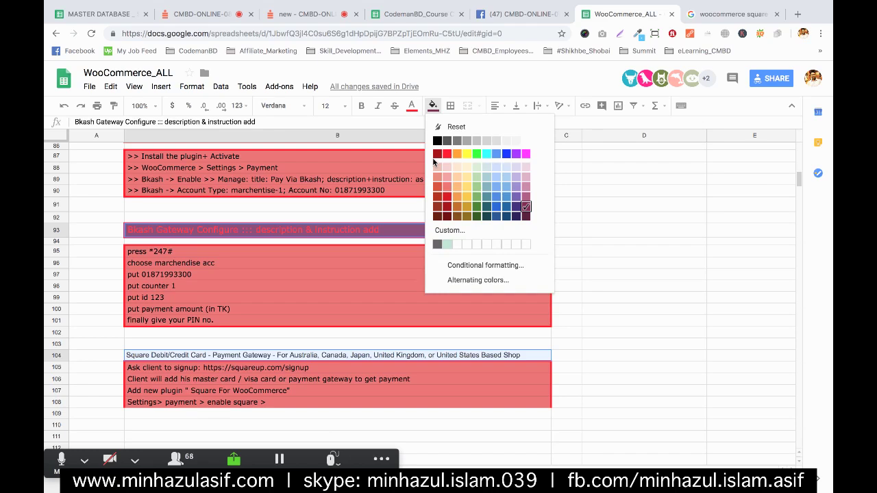
left_click(412, 104)
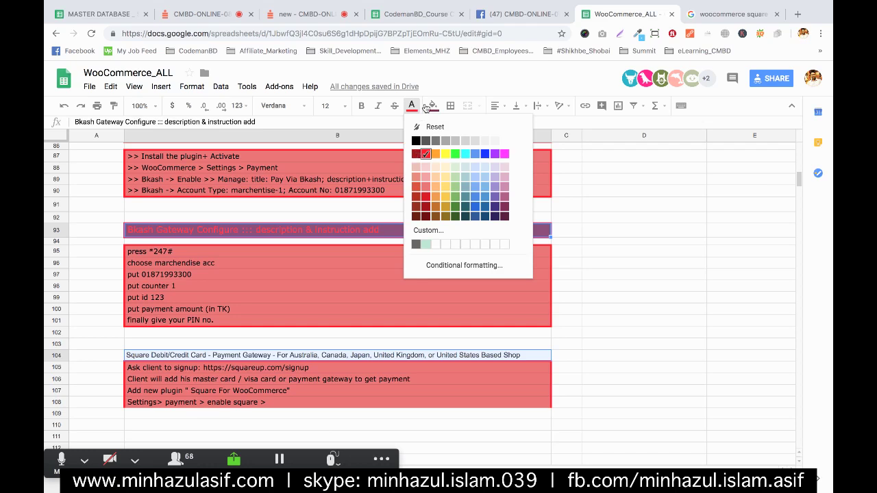
left_click(426, 107)
left_click(427, 106)
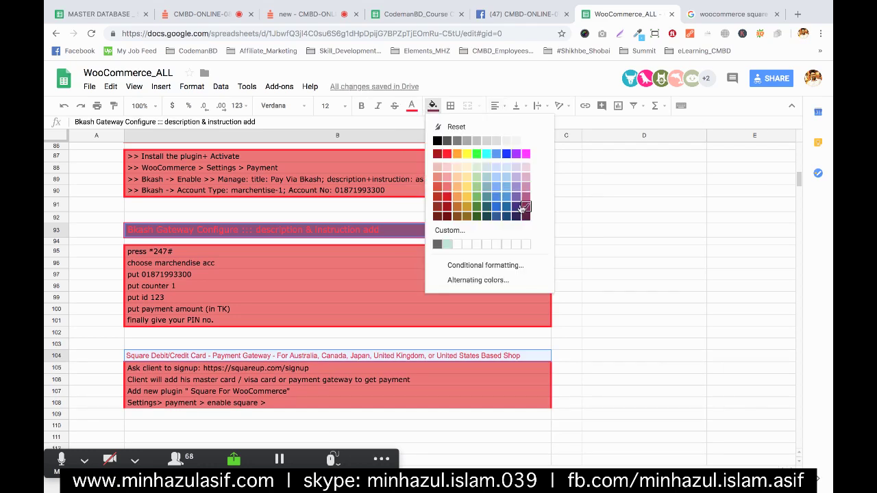
left_click(522, 208)
left_click(329, 106)
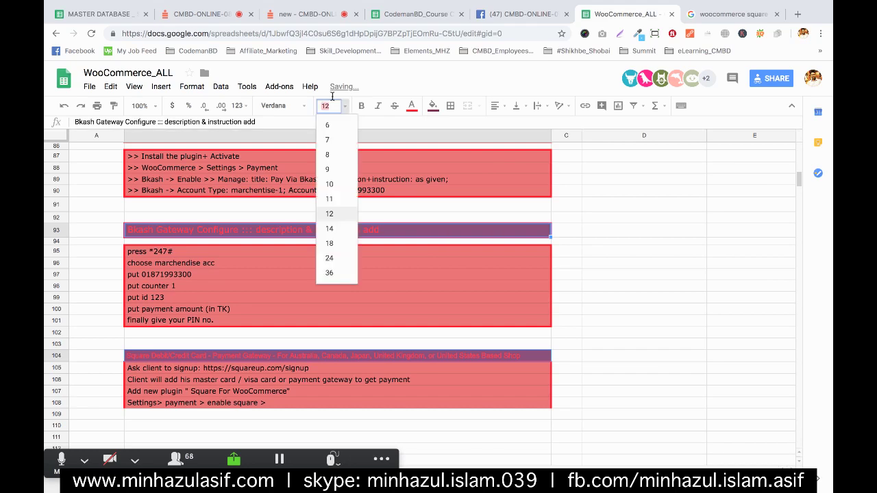
left_click(329, 214)
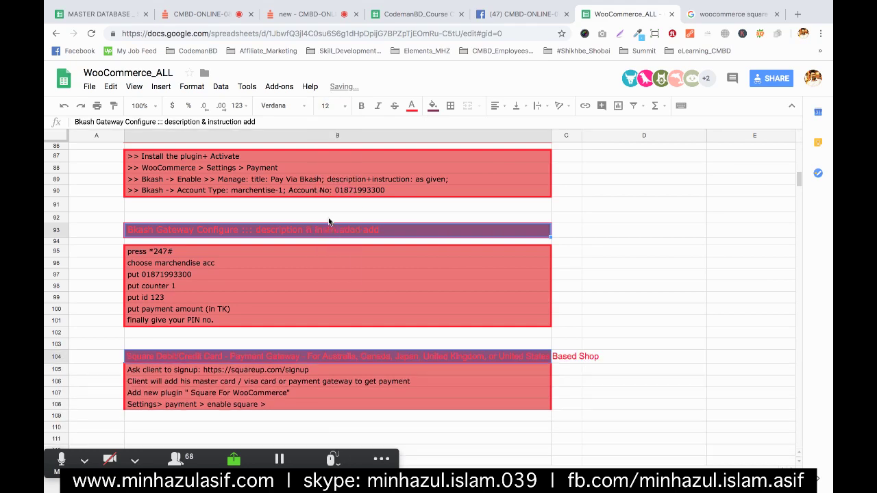
- Set text wrapping on the Square Debit/Credit Card heading in B104 so it spans two lines
left_click(305, 112)
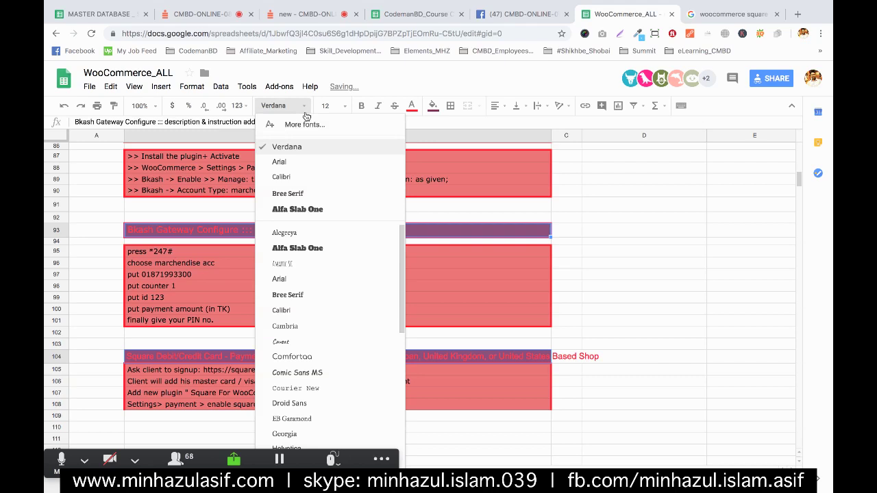
left_click(666, 252)
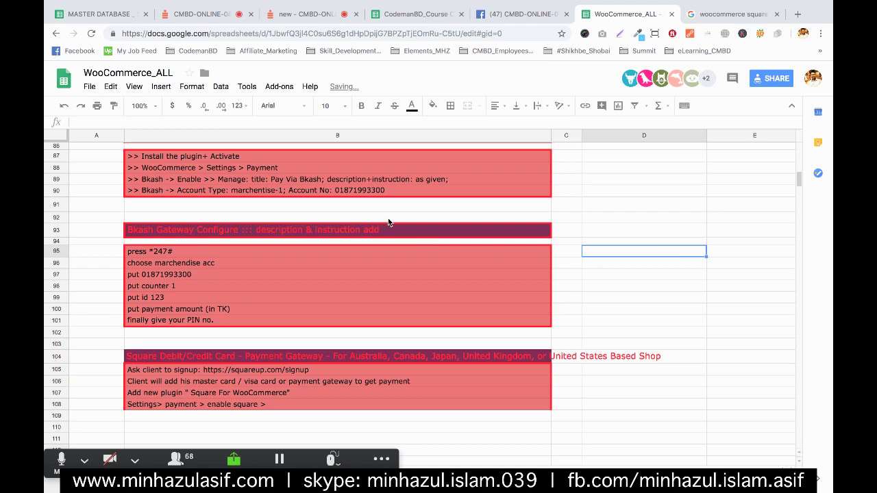
left_click(693, 311)
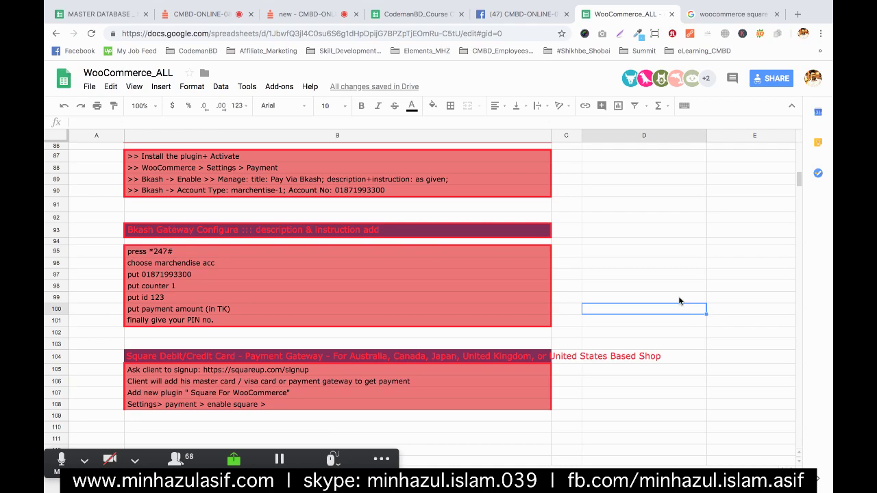
left_click(166, 355)
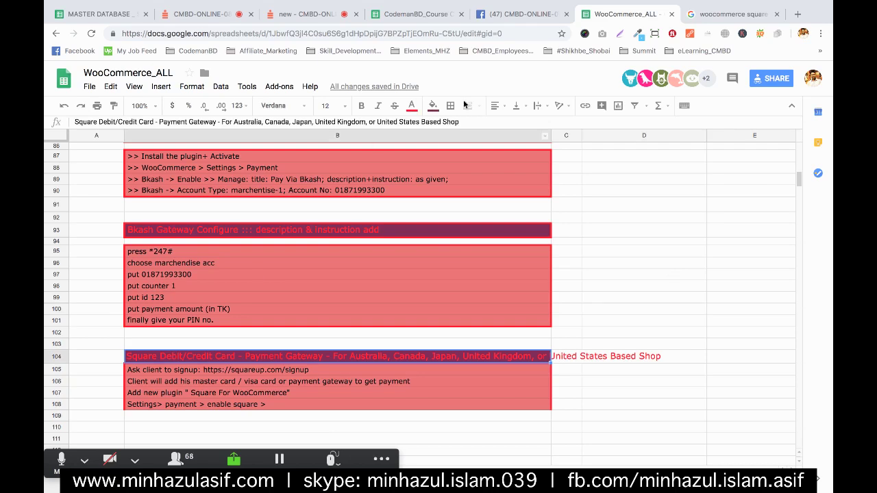
left_click(534, 109)
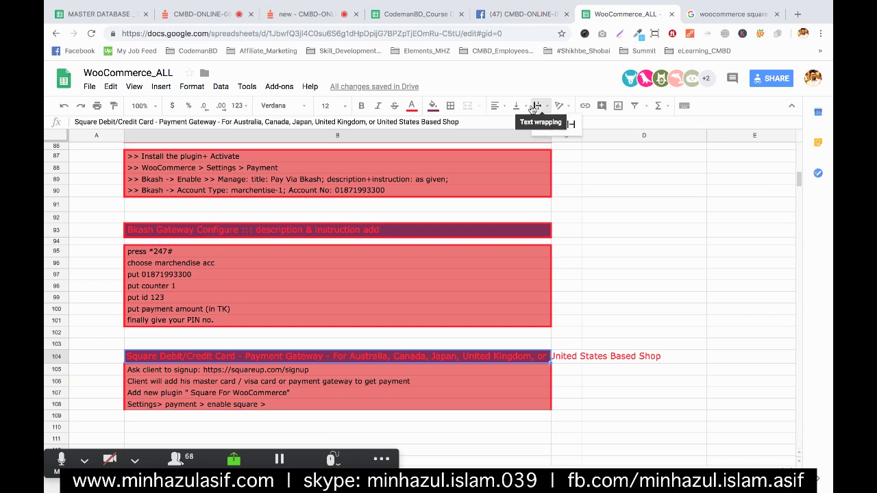
left_click(550, 123)
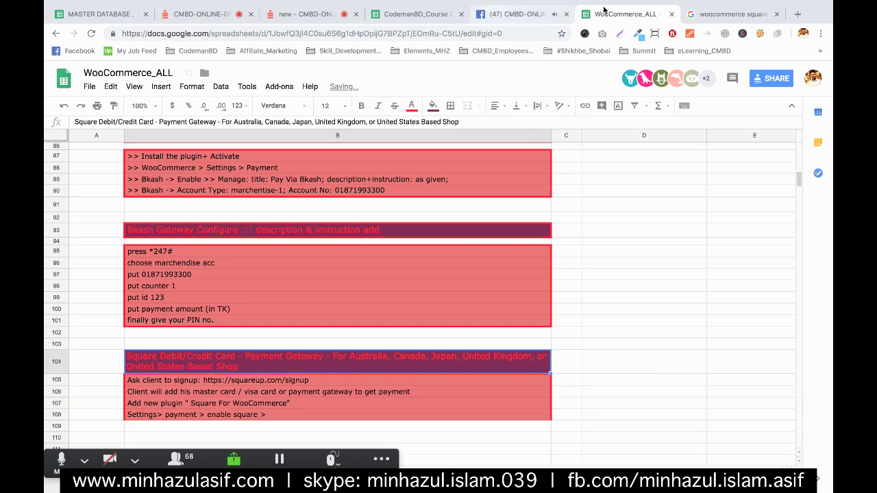
- Go to the browser's WooCommerce settings tab and open WooCommerce > Orders
mouse_move(830, 124)
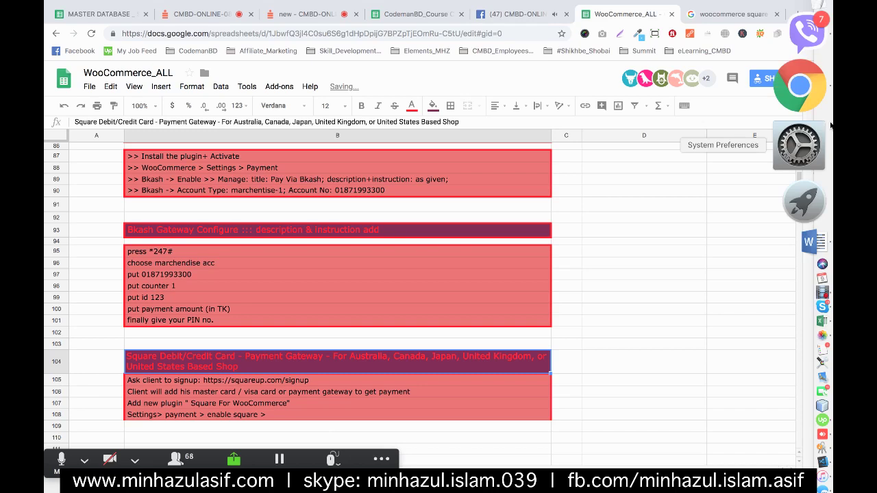
key("super+Tab")
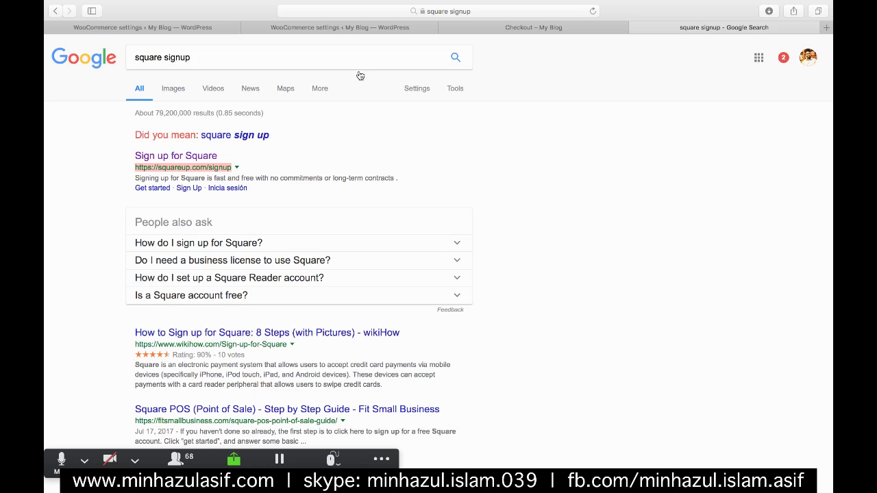
key("ctrl+Tab")
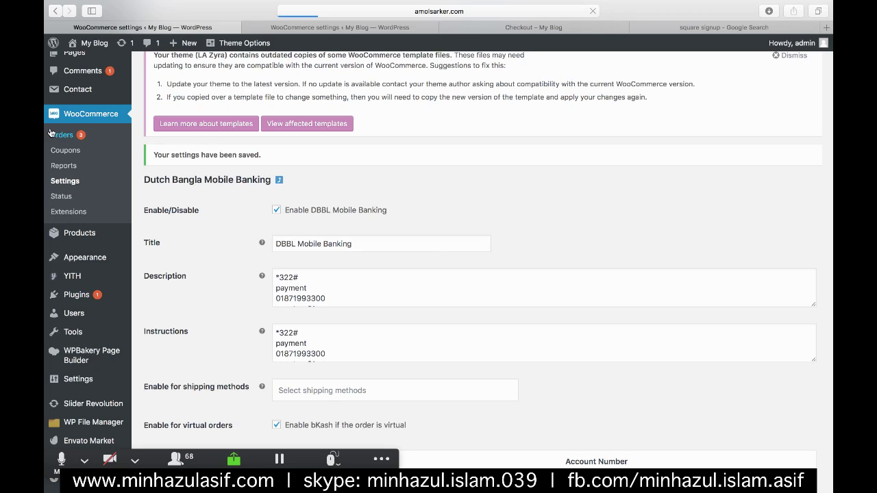
left_click(52, 135)
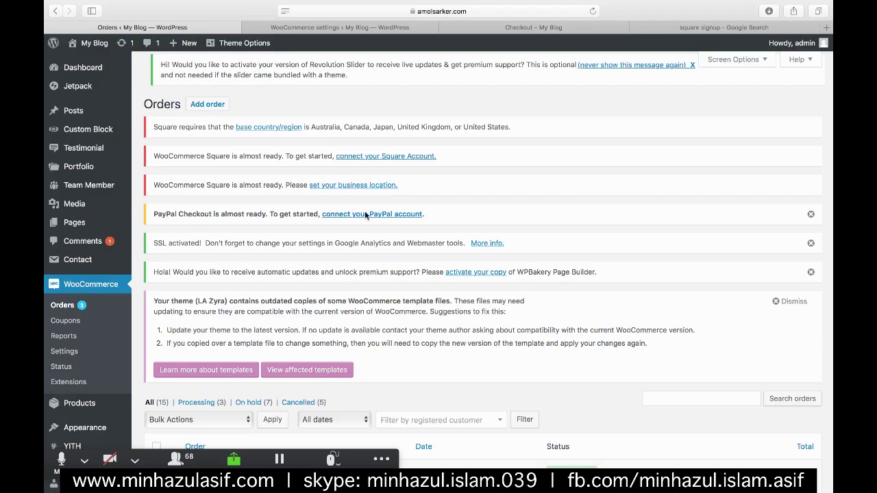
scroll(365, 216, "down", 5)
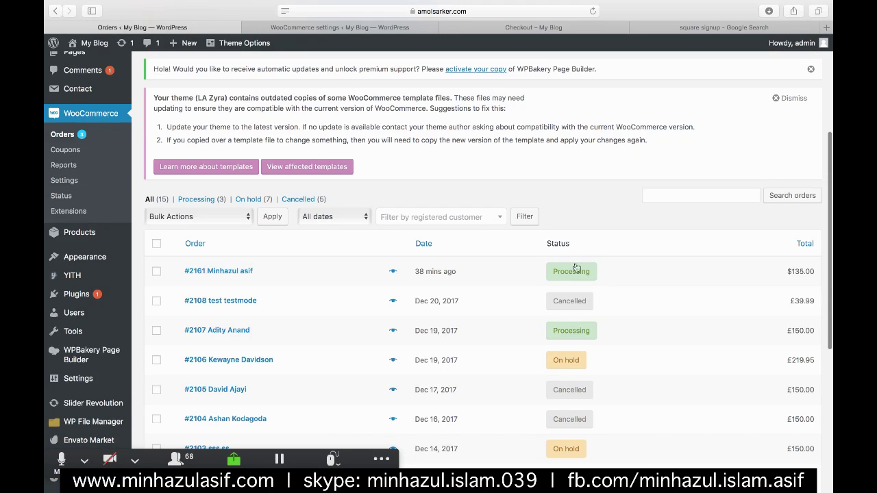
mouse_move(575, 268)
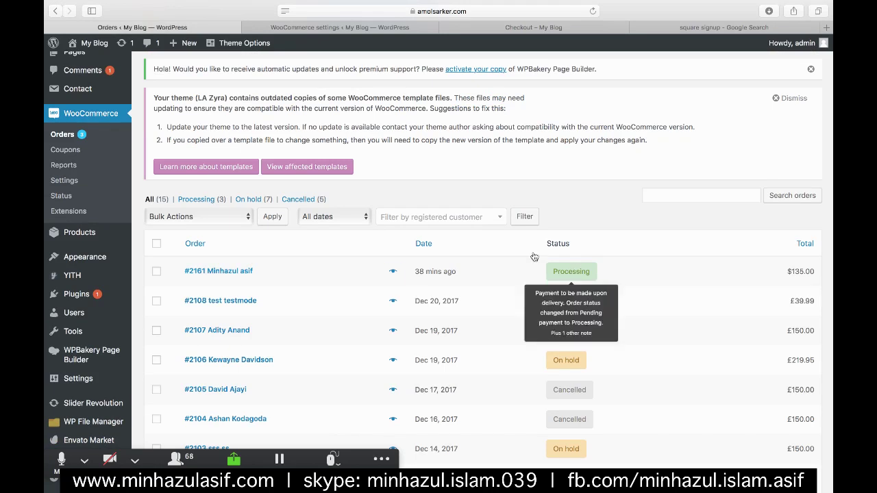
left_click(383, 272)
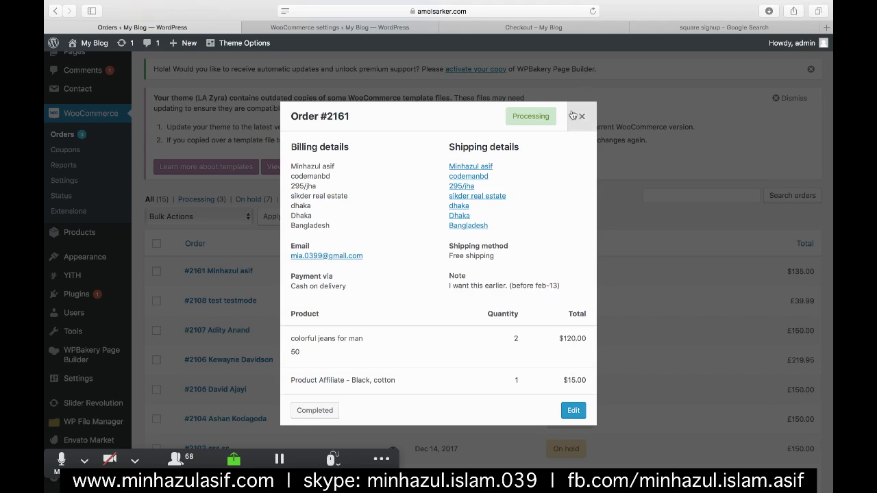
left_click(574, 116)
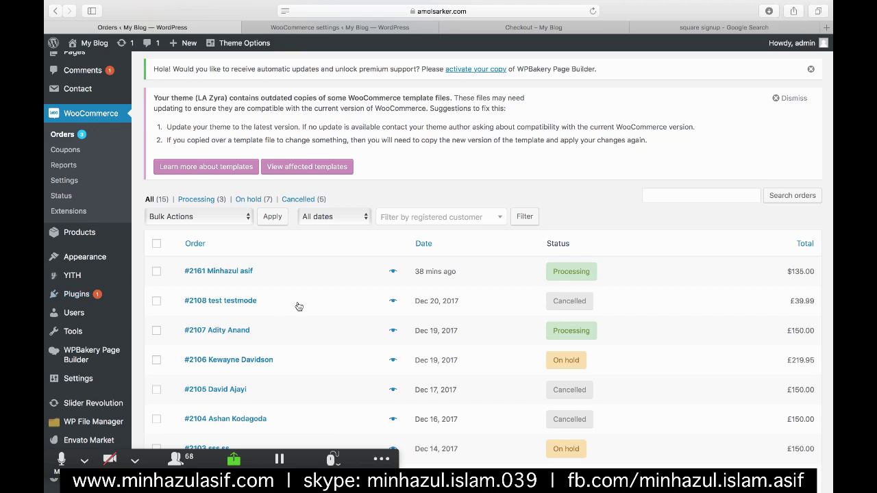
scroll(537, 137, "down", 1)
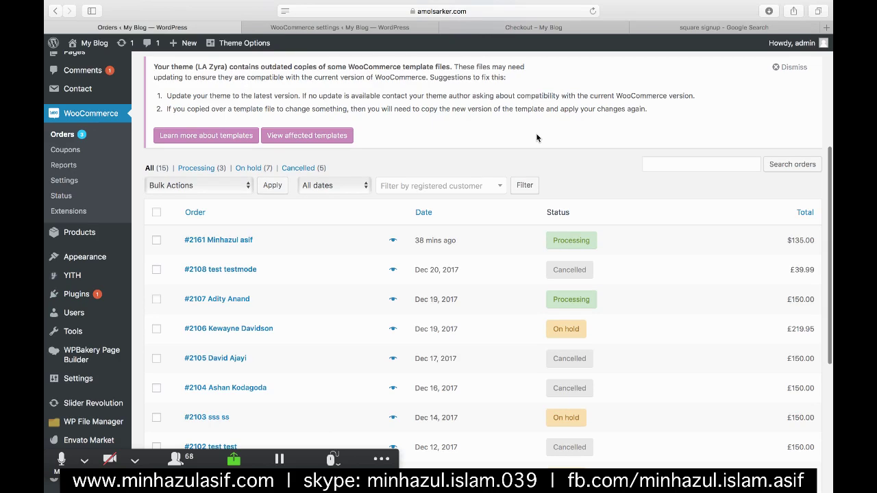
- Back in the sheet, scroll up and copy the 'WooCommerce PDF Invoices & Packing Slips' name from B78
key("super+Tab")
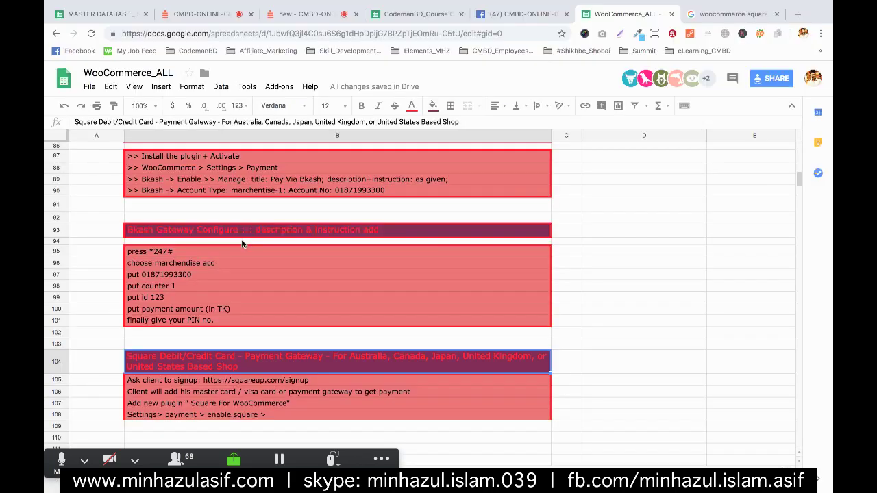
left_click(242, 243)
scroll(406, 260, "up", 2)
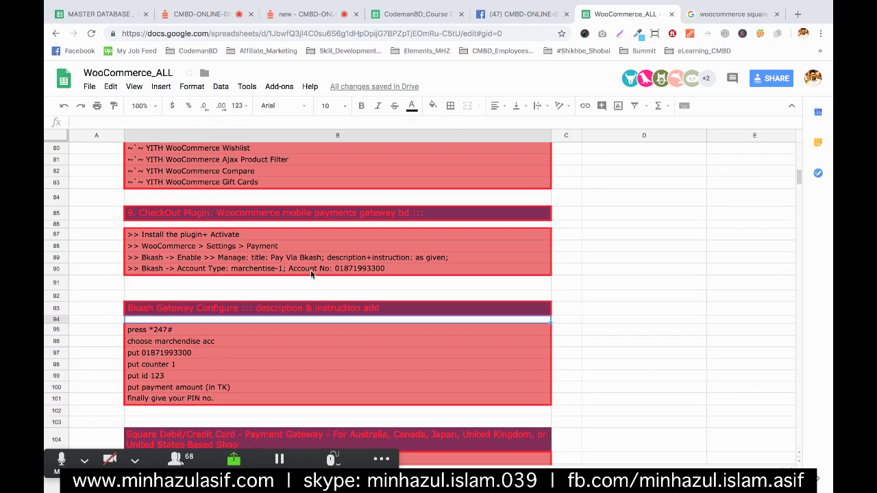
scroll(311, 270, "up", 1)
scroll(310, 273, "up", 4)
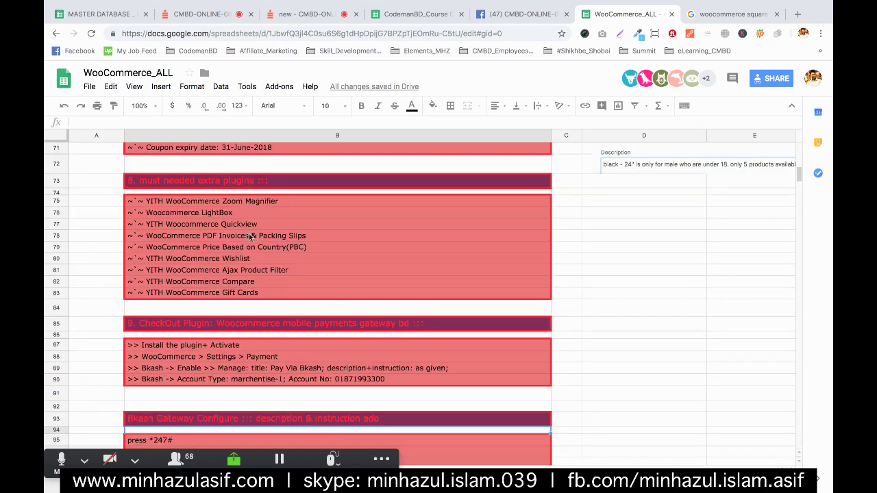
left_click(248, 293)
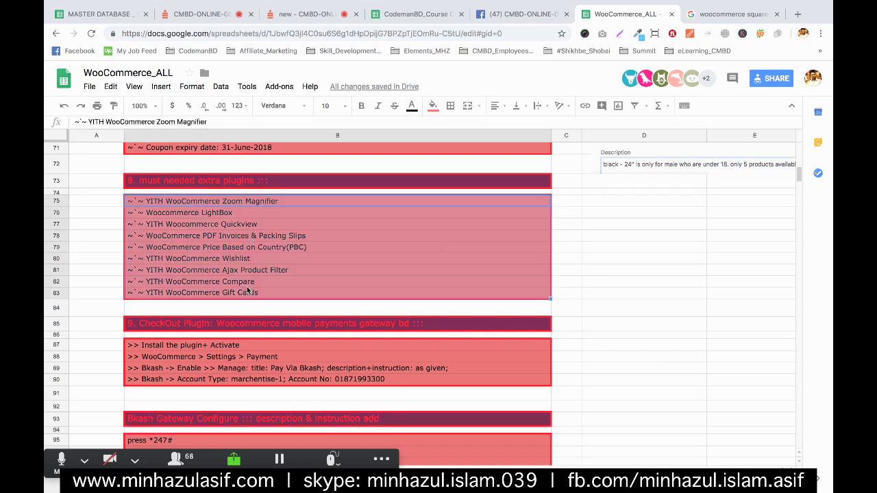
left_click(302, 239)
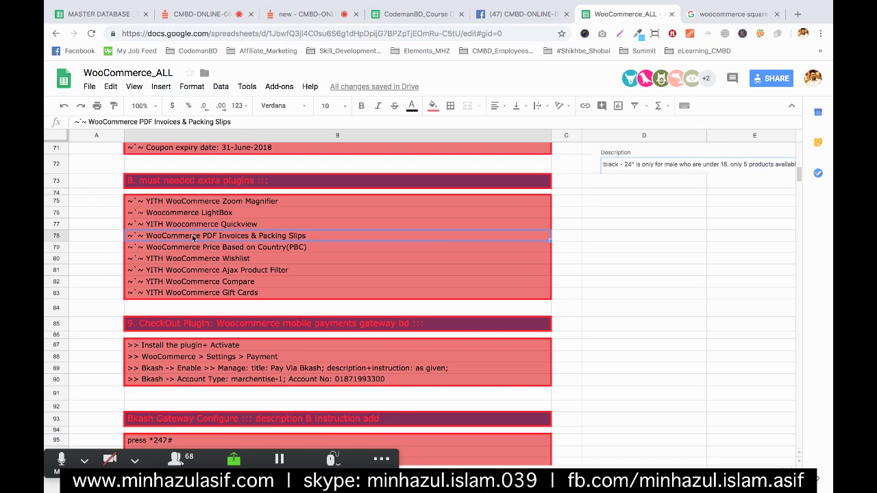
double_click(145, 237)
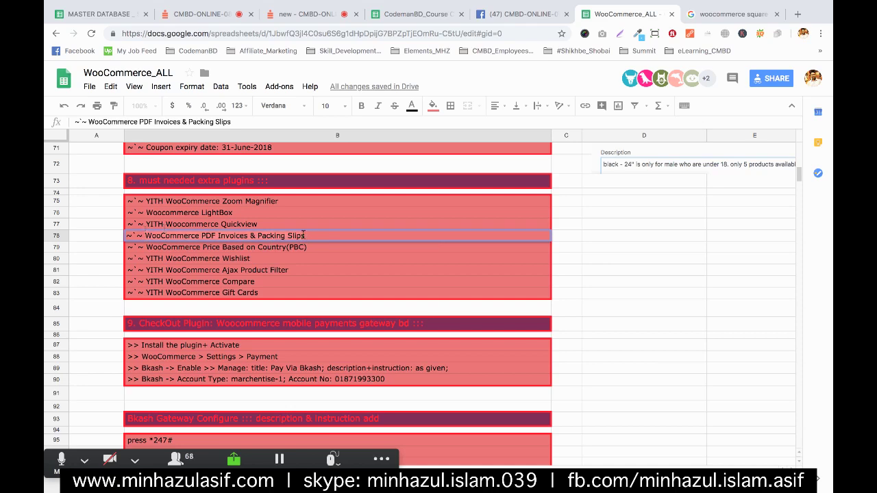
left_click(639, 265)
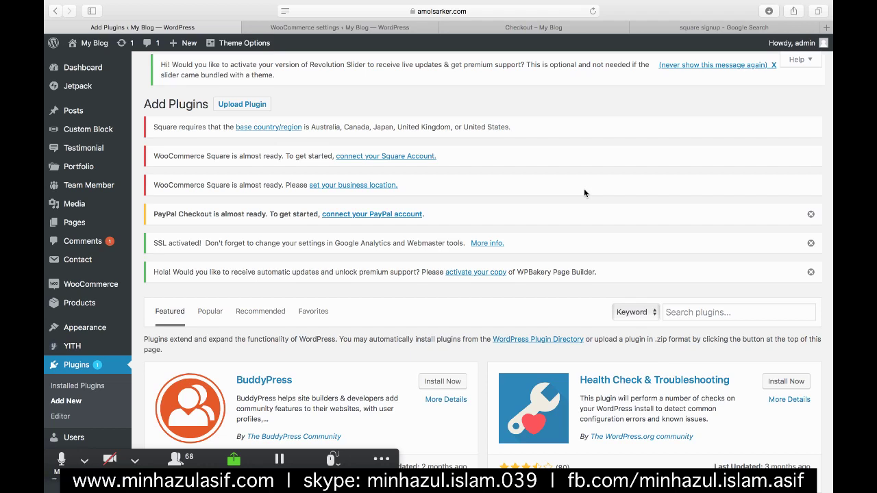
- Search the plugin directory for WooCommerce PDF Invoices & Packing Slips and start installing it
left_click(680, 309)
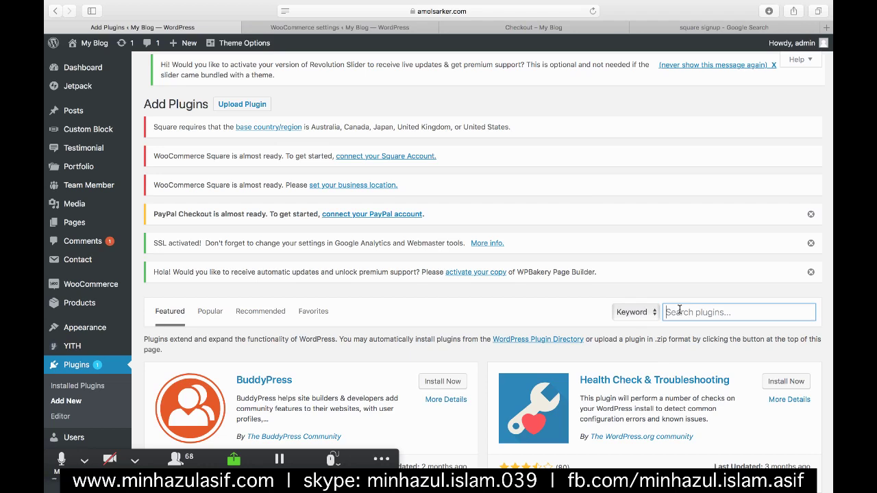
type("WooCommerce PDF Invoices & Packing Slips")
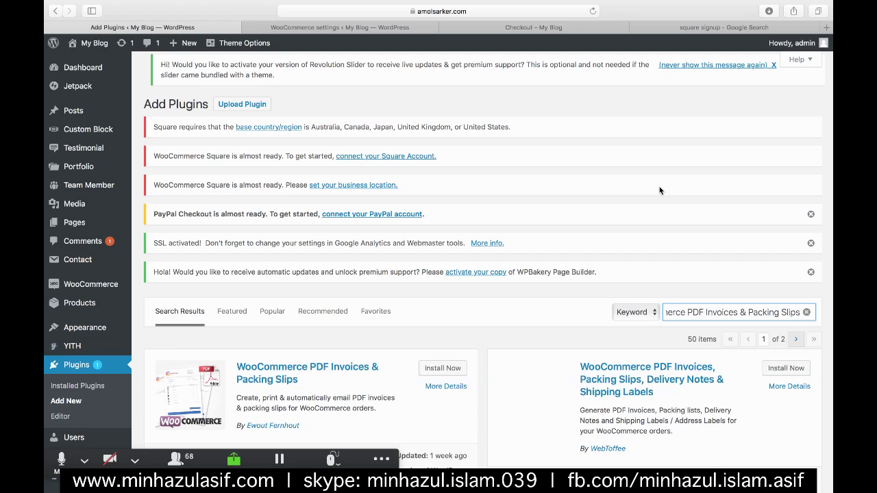
left_click(444, 368)
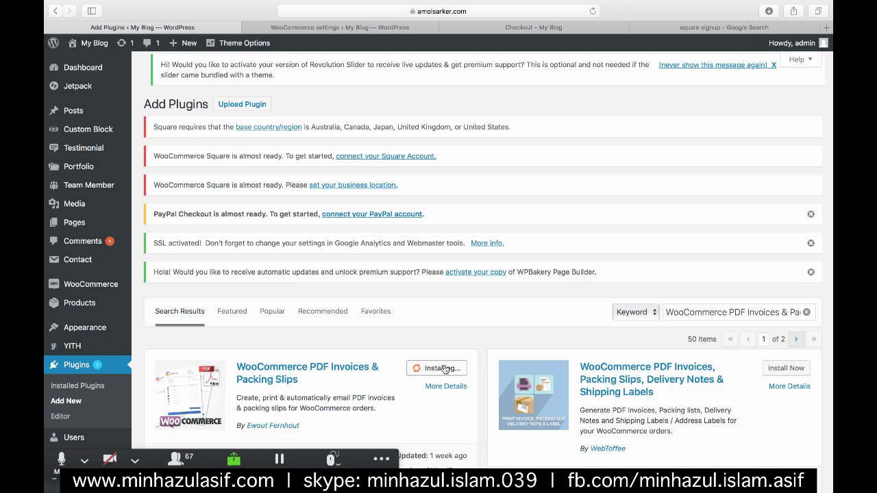
- Scroll down to see the WooCommerce PDF Invoices & Packing Slips card showing Update Failed!
scroll(423, 346, "down", 5)
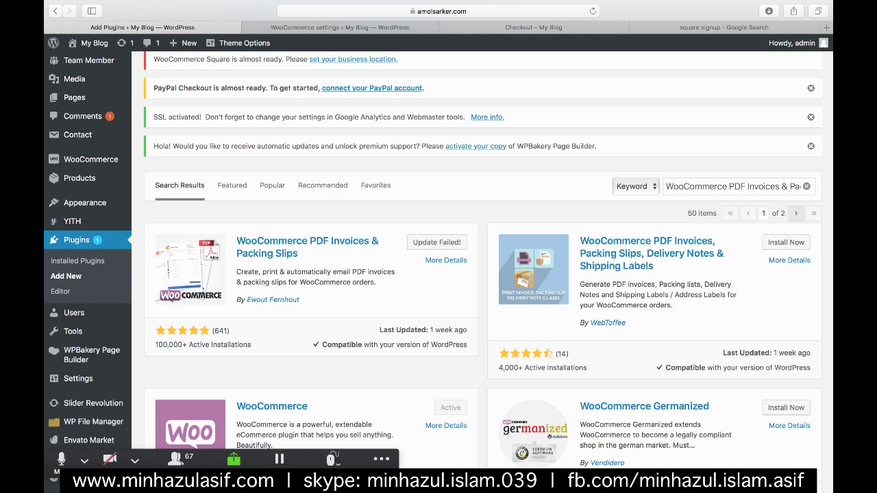
- Open the Installed Plugins list and scroll through it
left_click(79, 261)
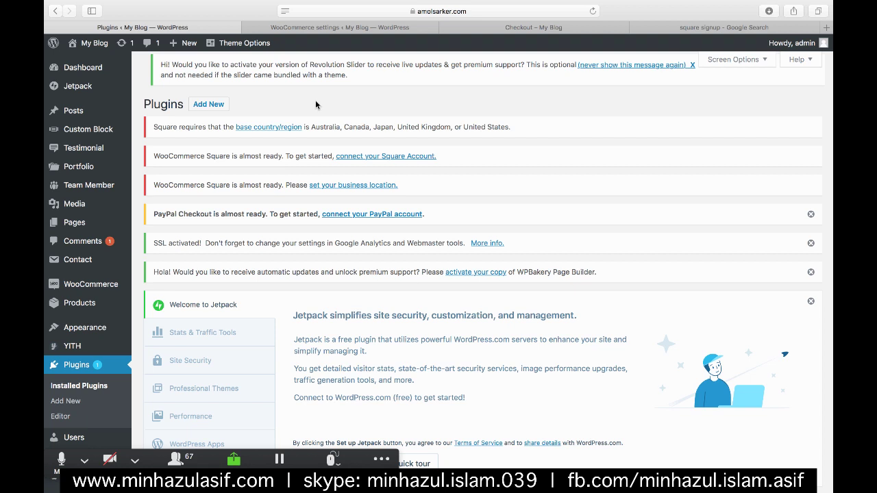
left_click(83, 384)
scroll(500, 293, "down", 5)
scroll(500, 293, "down", 5)
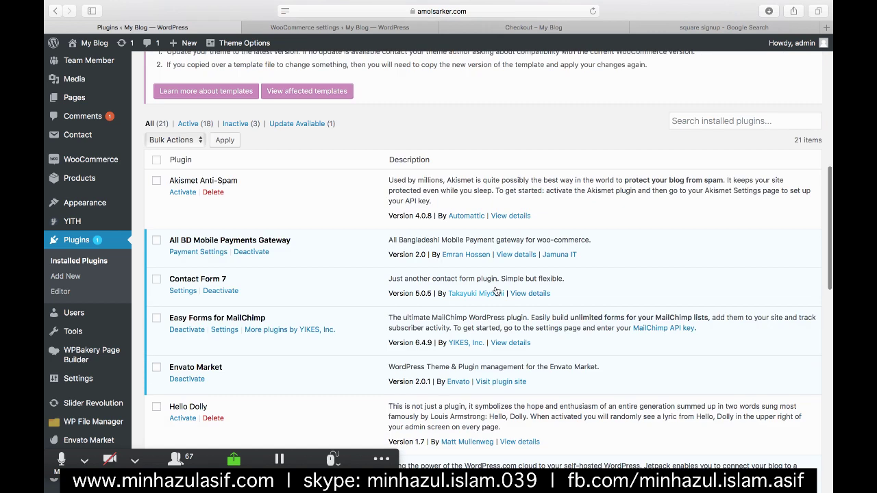
scroll(500, 288, "up", 5)
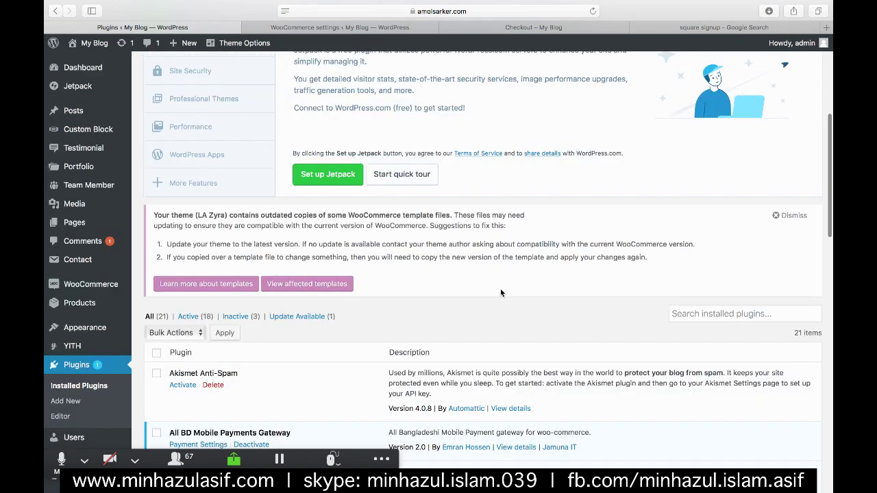
scroll(320, 295, "down", 1)
- Search installed plugins for 'invoice', check the inactive ones, then go to WooCommerce Orders
left_click(717, 235)
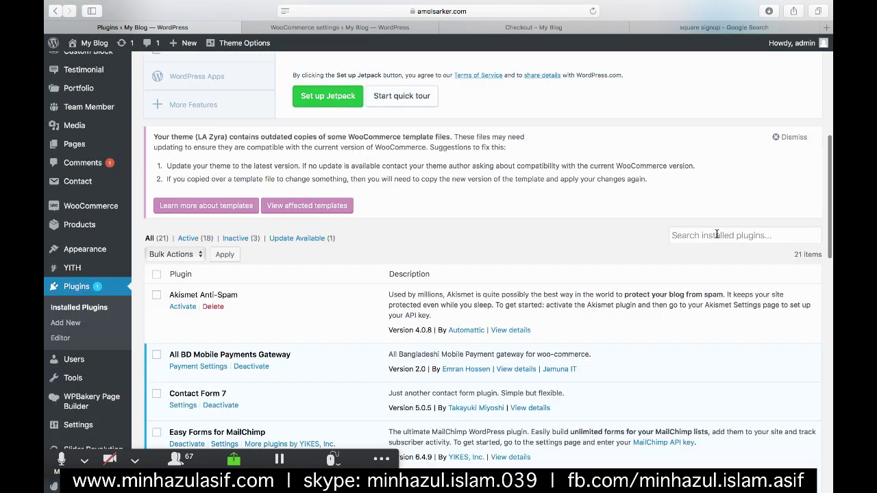
type("invo")
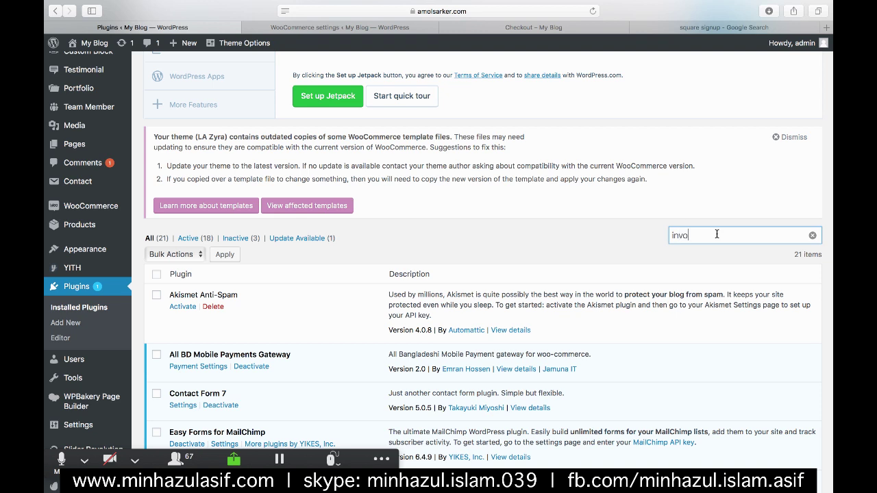
type("ice")
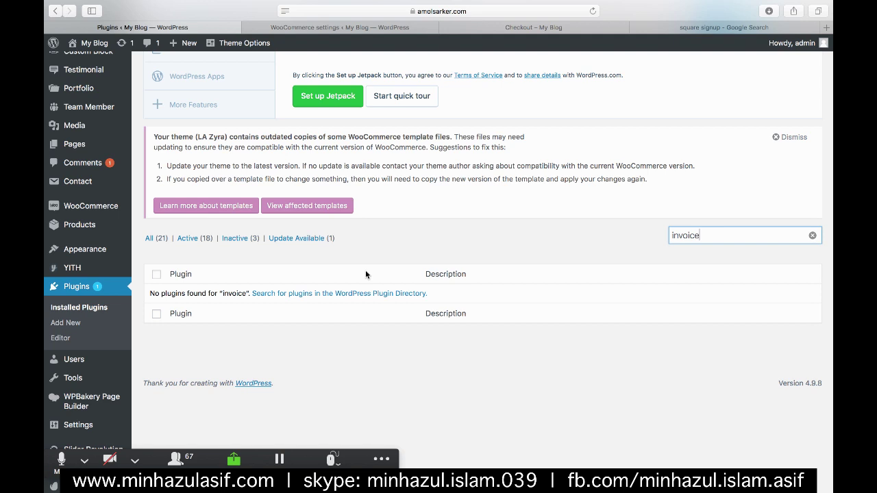
left_click(257, 237)
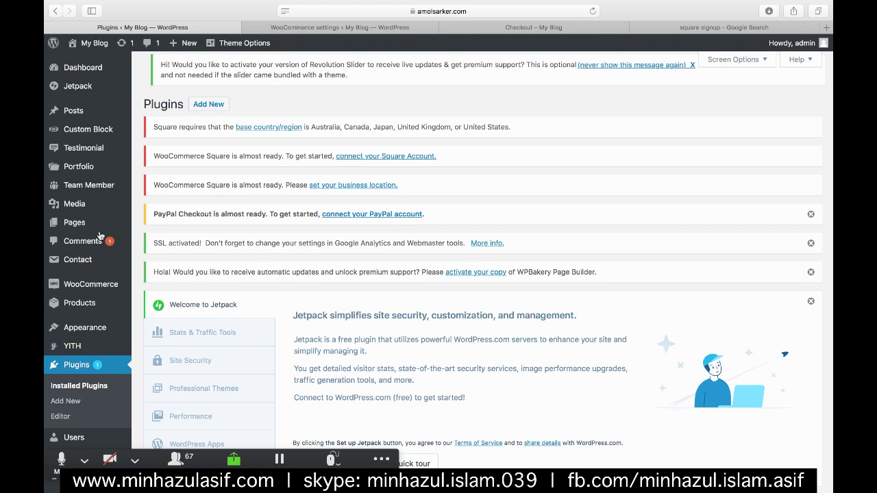
scroll(96, 274, "down", 3)
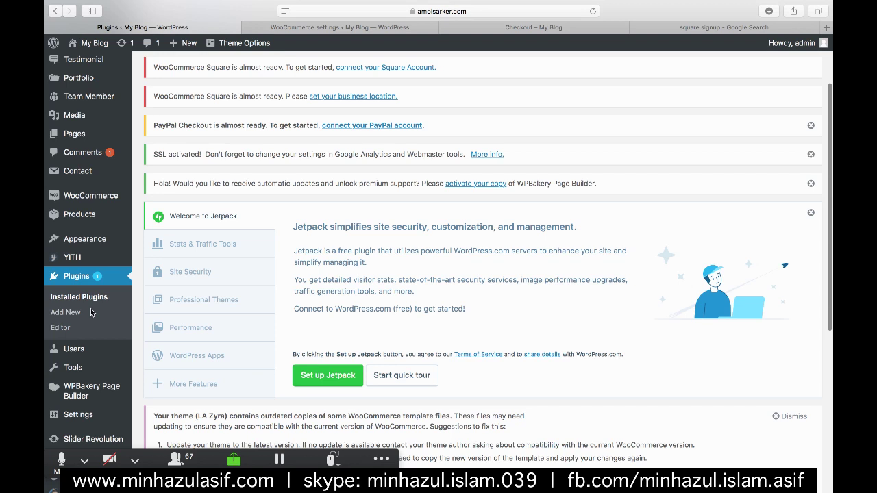
scroll(92, 312, "down", 2)
left_click(148, 203)
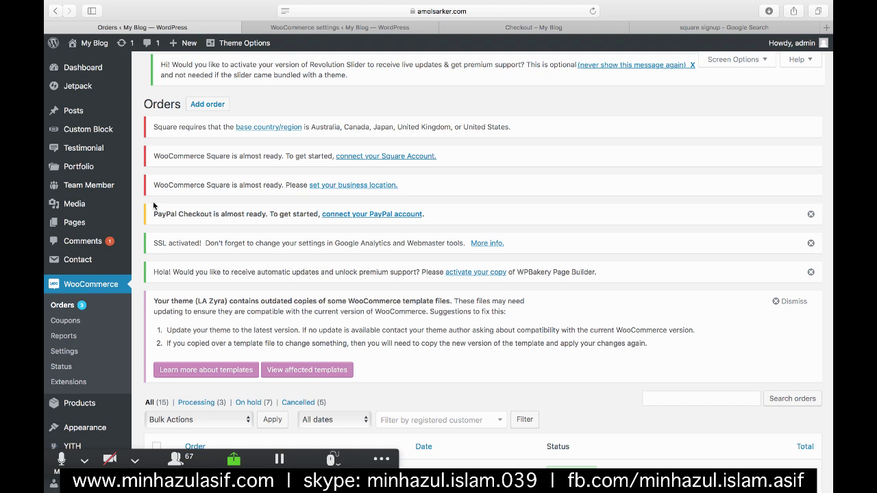
scroll(153, 205, "down", 10)
scroll(233, 155, "up", 2)
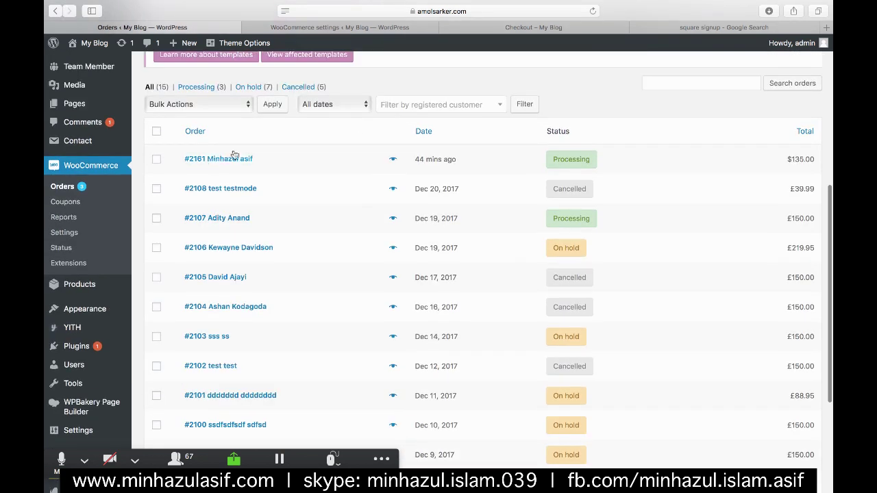
left_click(233, 155)
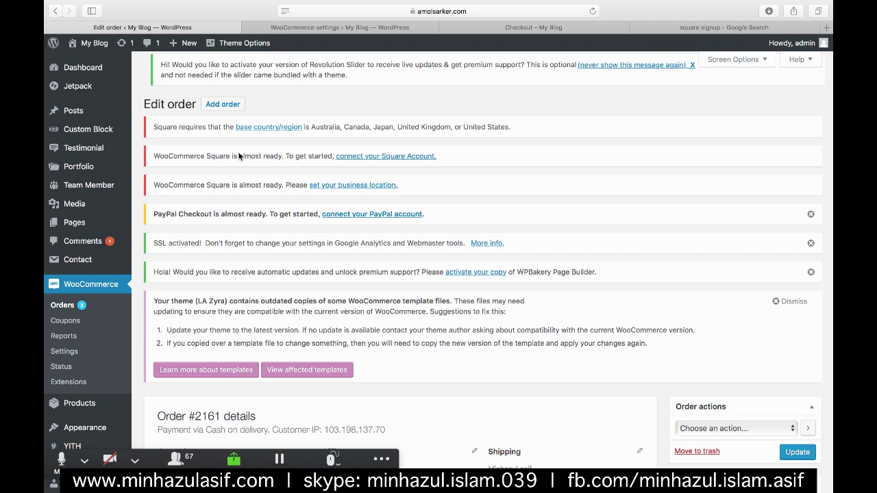
scroll(433, 188, "down", 10)
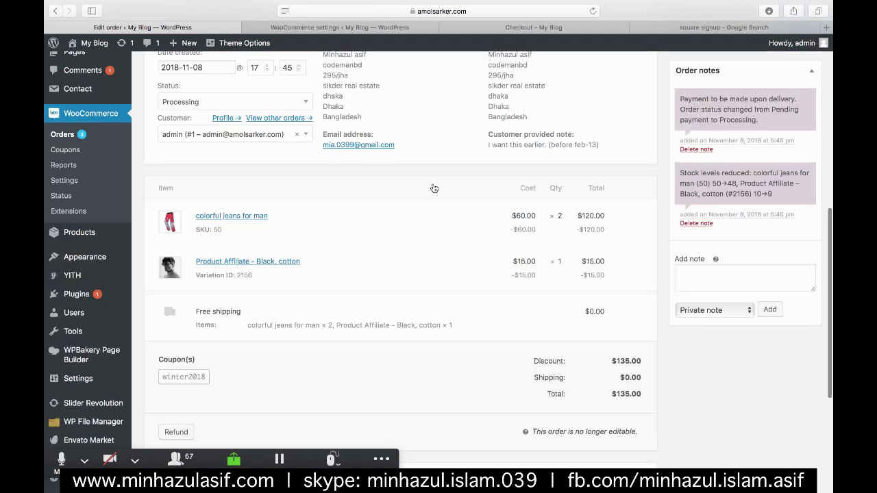
scroll(433, 188, "up", 5)
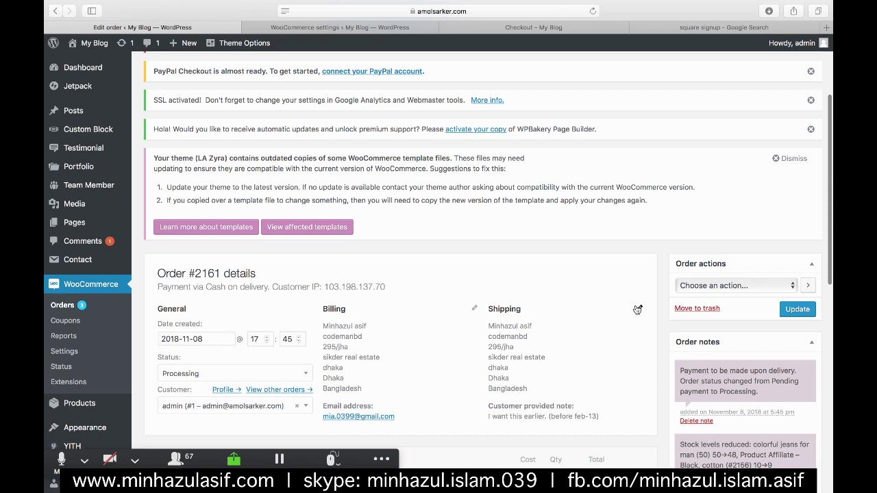
scroll(637, 310, "down", 2)
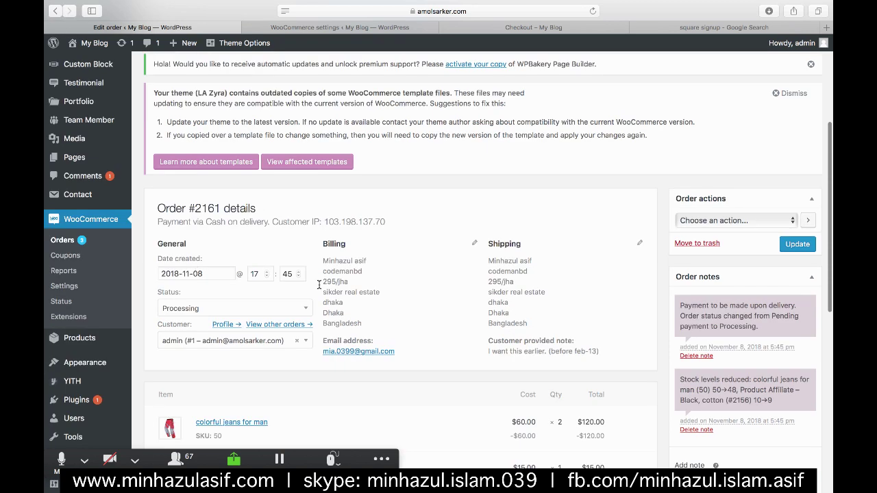
scroll(745, 298, "down", 4)
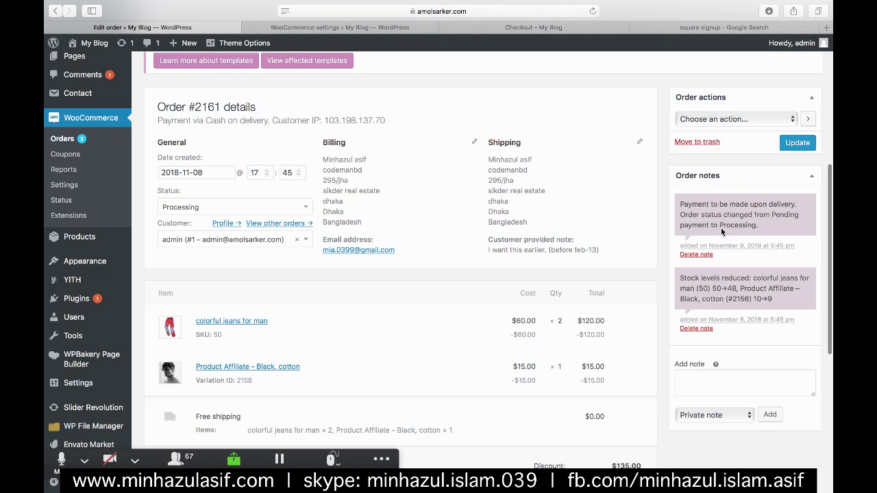
scroll(726, 206, "down", 2)
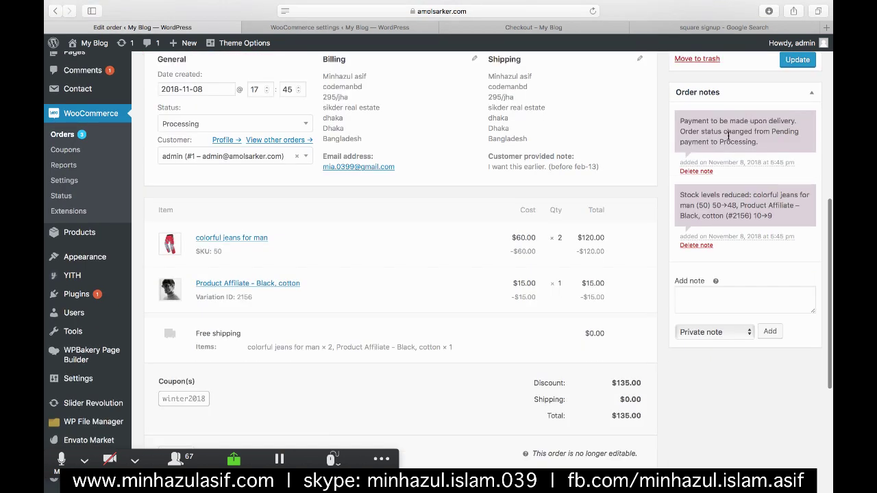
scroll(716, 150, "down", 6)
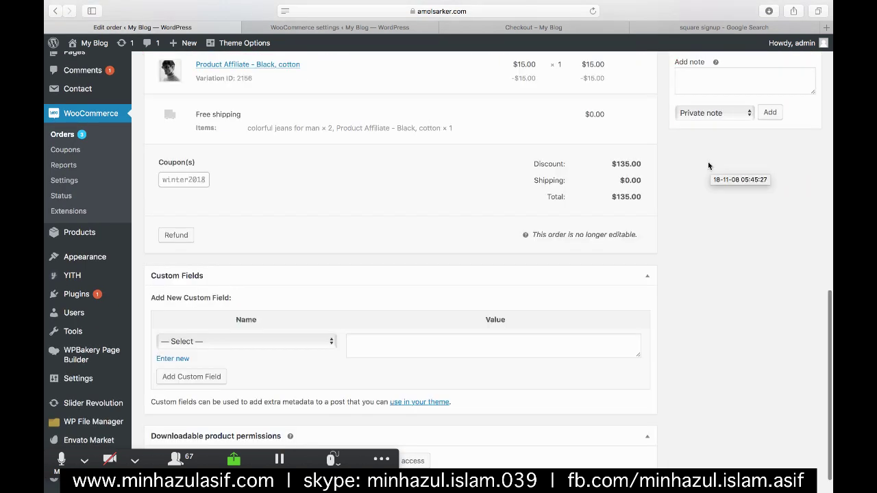
scroll(708, 162, "up", 7)
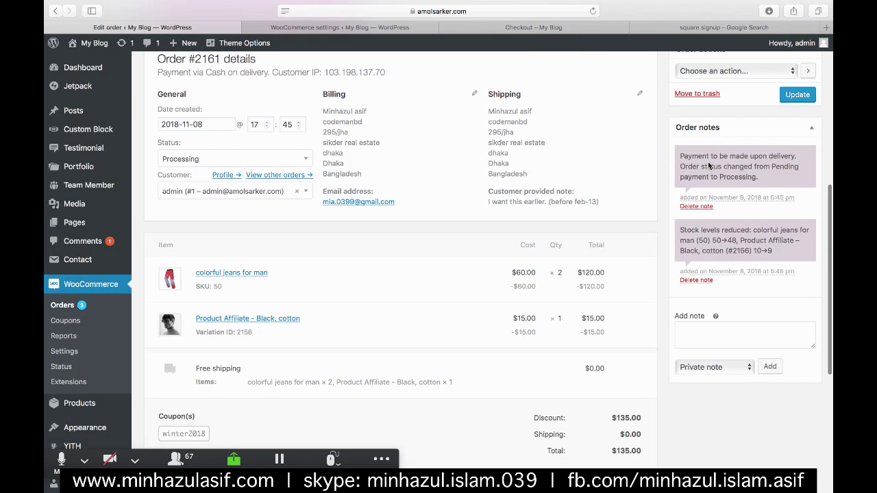
scroll(708, 166, "up", 3)
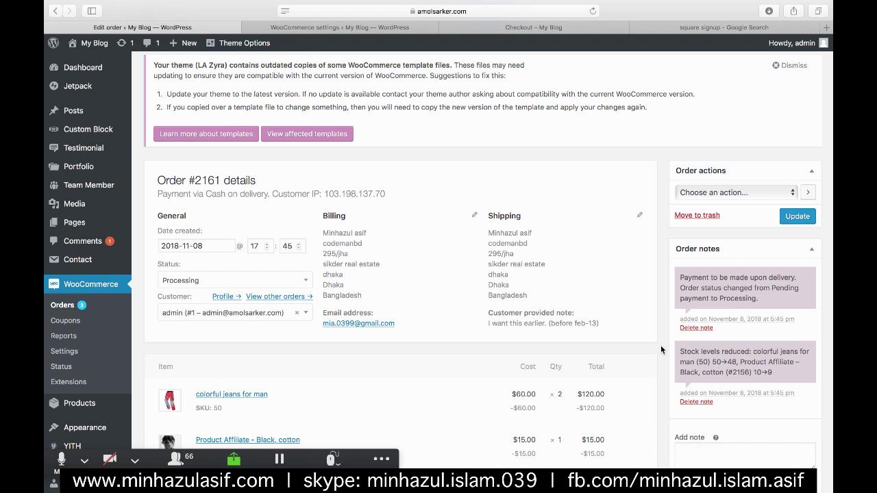
left_click(735, 192)
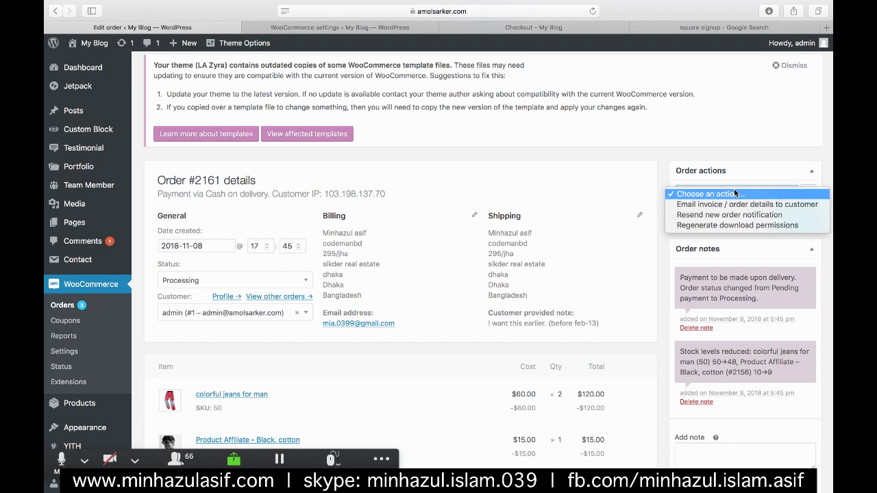
left_click(639, 178)
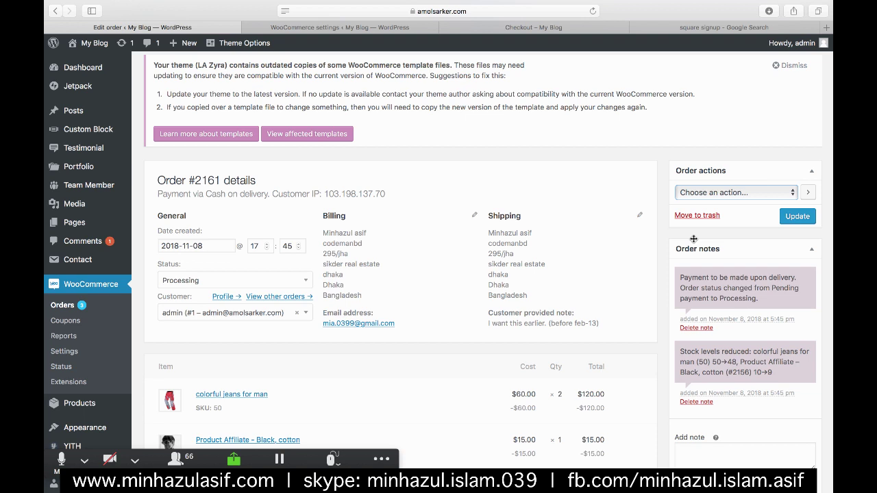
left_click(49, 306)
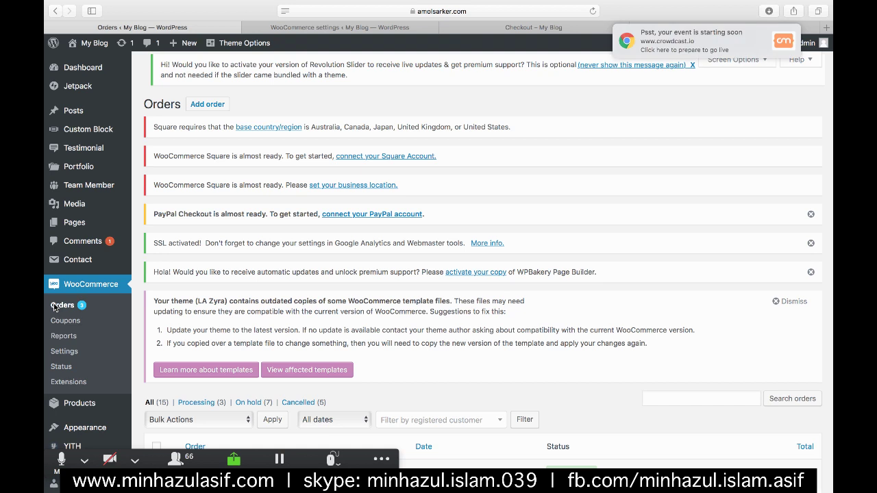
- Preview order #2161 and mark it Completed, leaving 2 Processing, 7 On hold, 5 Cancelled
scroll(360, 278, "down", 5)
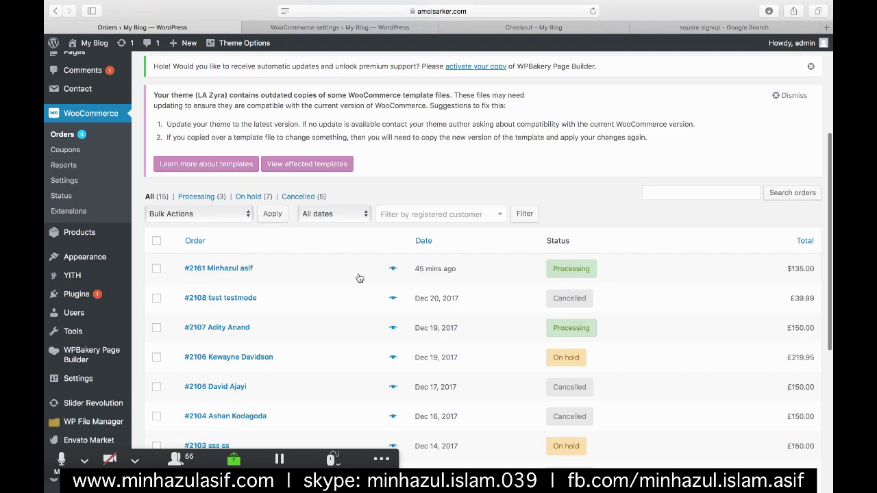
left_click(392, 268)
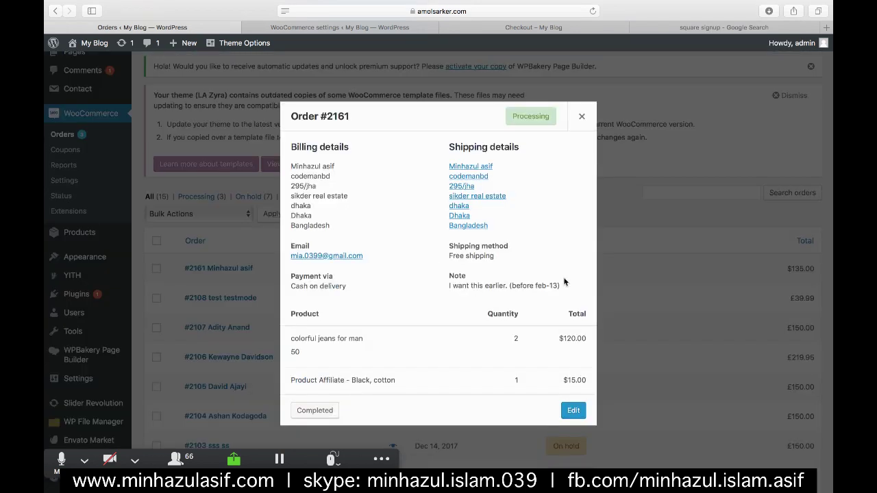
left_click(306, 411)
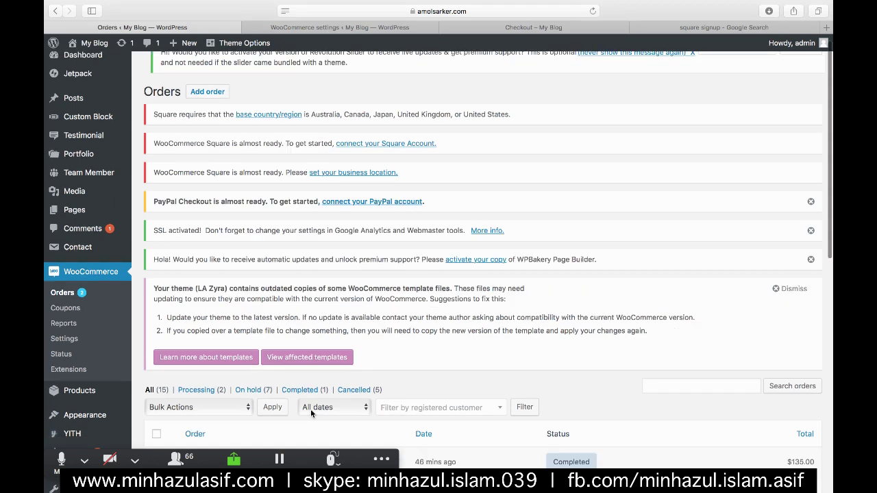
scroll(311, 408, "down", 5)
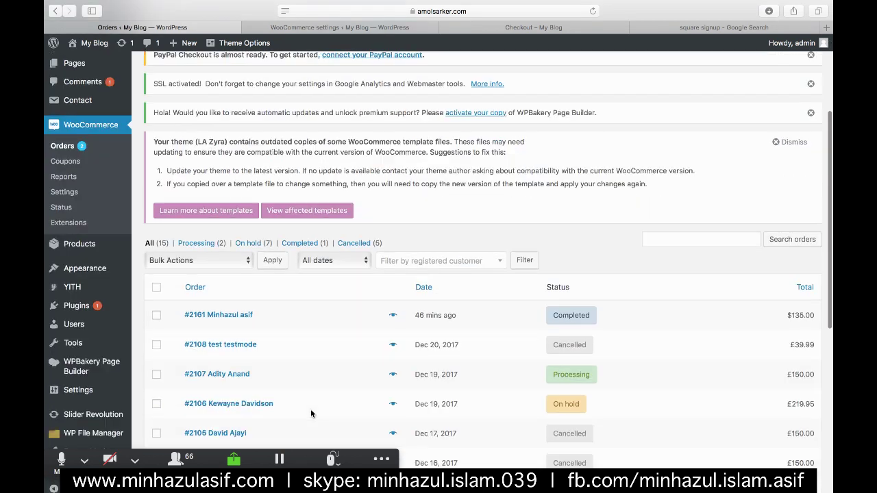
scroll(606, 284, "down", 3)
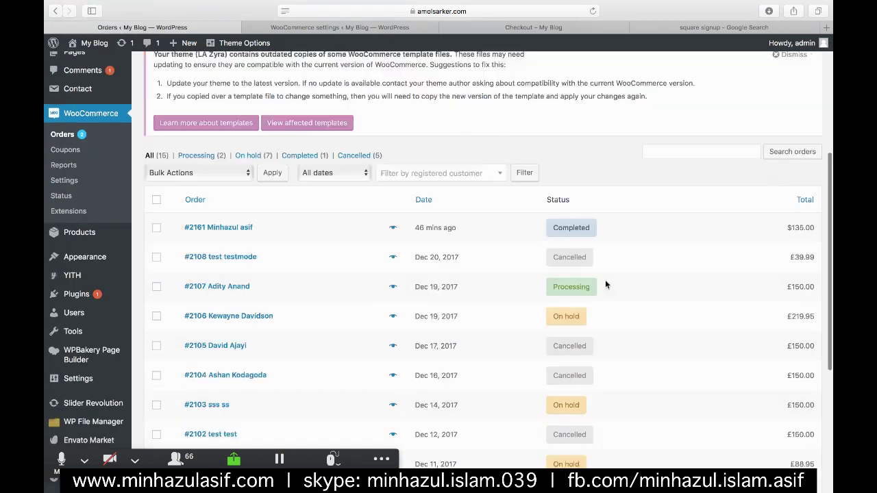
mouse_move(566, 407)
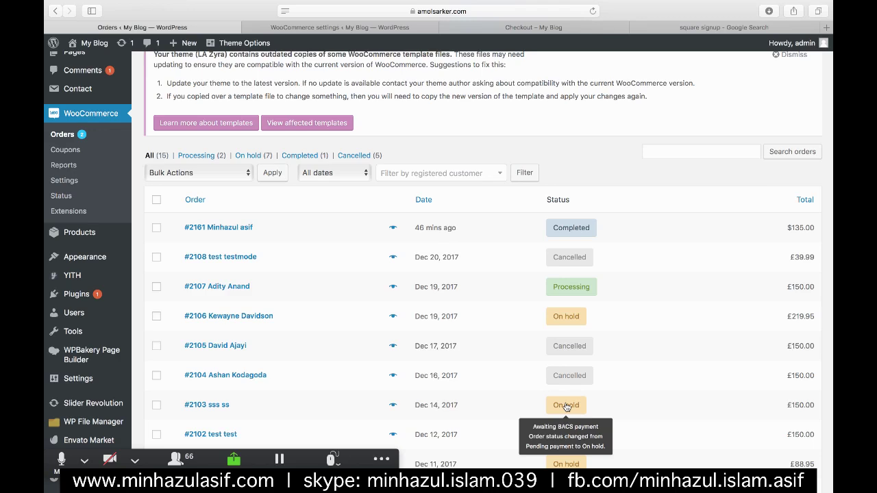
mouse_move(815, 157)
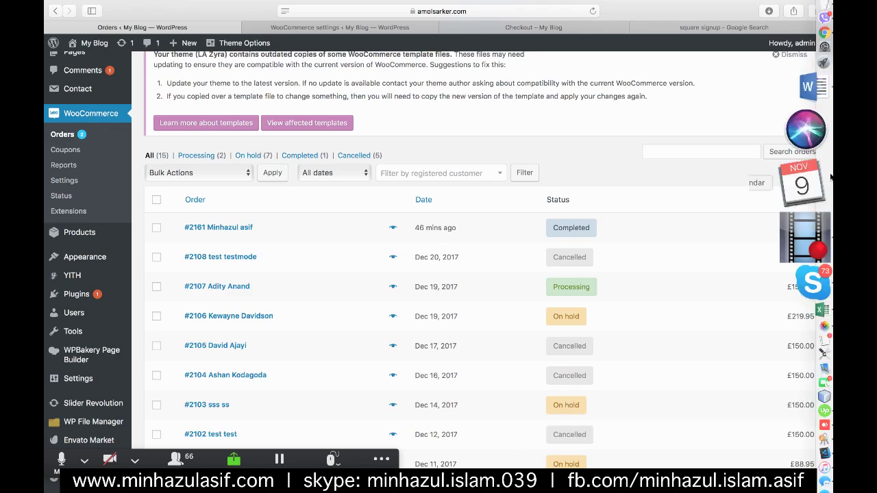